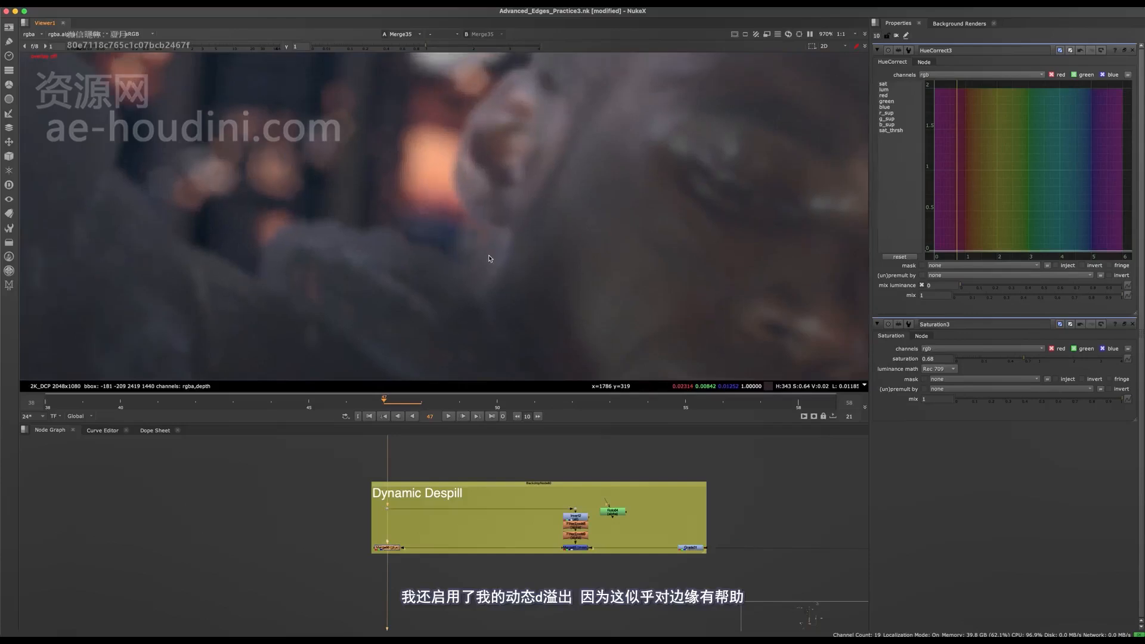
- Inspect the composite's arm, face, waist and jacket edges up close, and check the full frame
scroll(403, 247, up, 3)
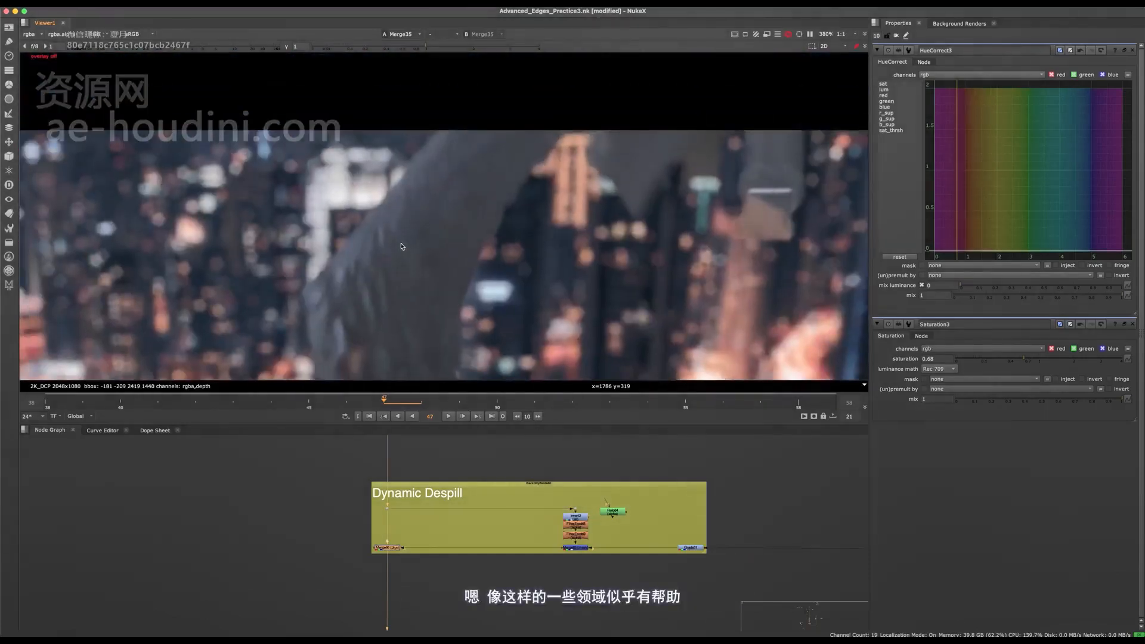
scroll(406, 185, up, 2)
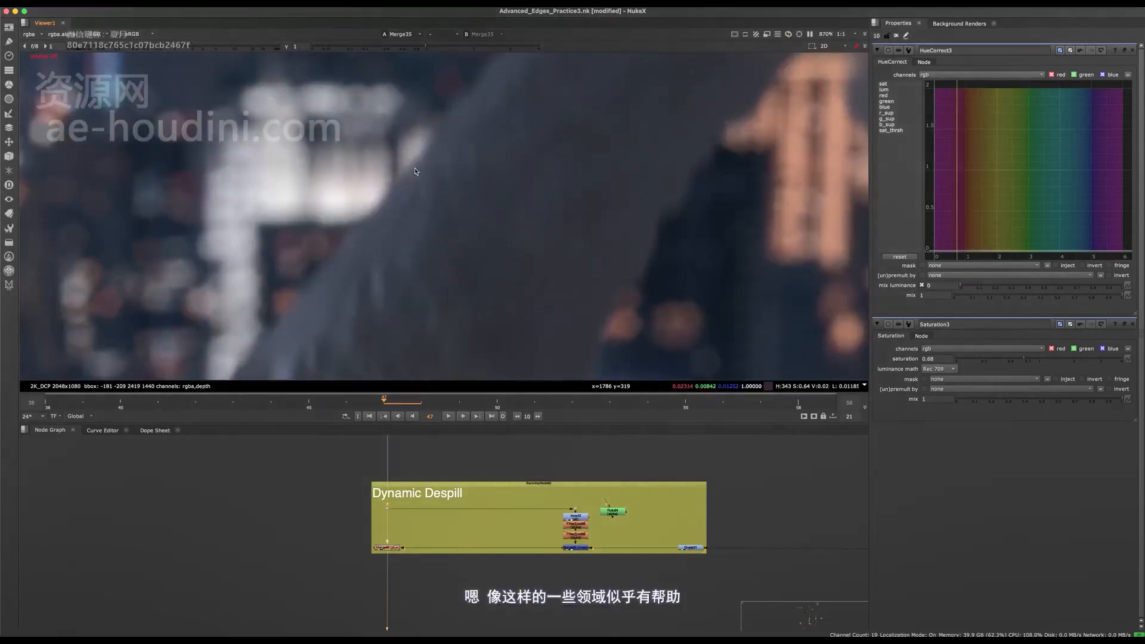
scroll(412, 185, down, 4)
scroll(506, 232, up, 3)
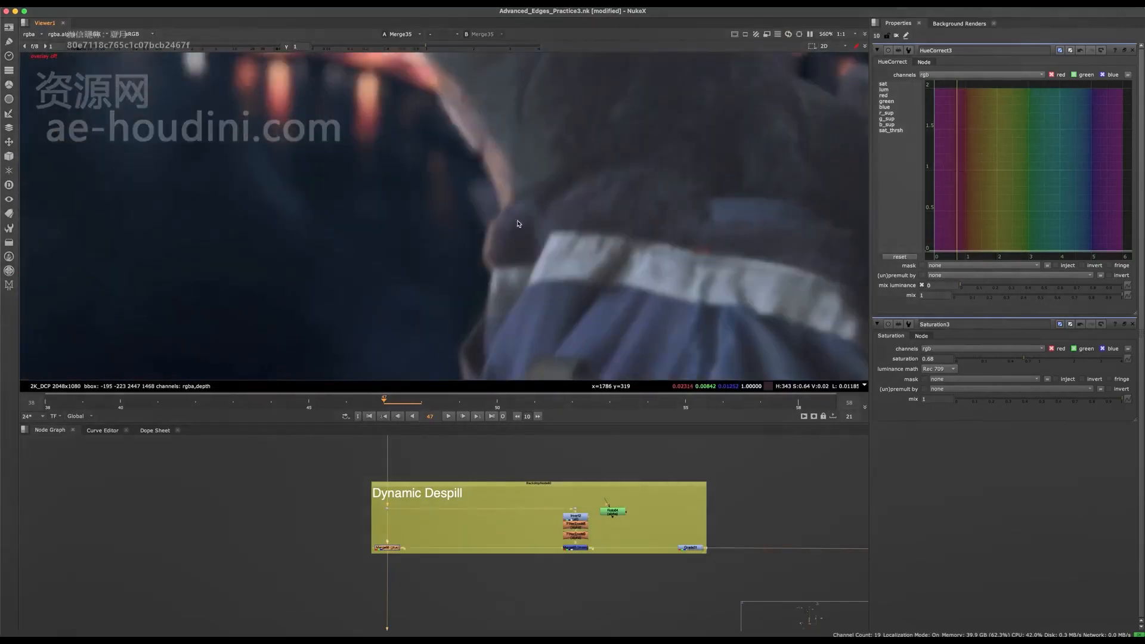
mouse_move(517, 224)
middle_down()
mouse_move(487, 325)
mouse_move(497, 222)
middle_up()
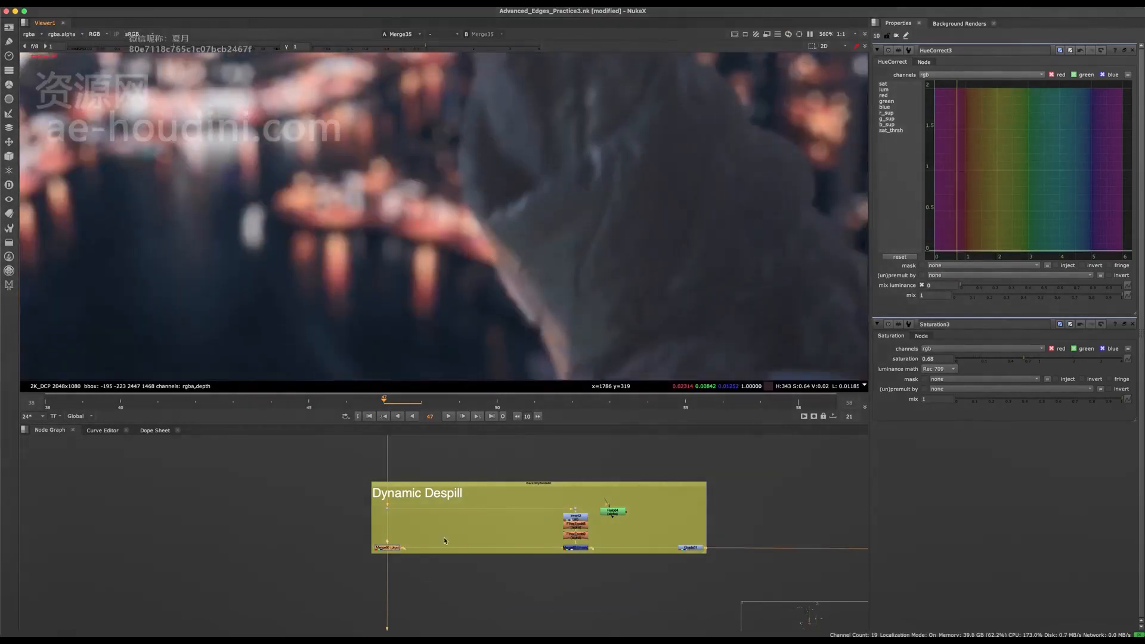
scroll(444, 542, down, 2)
scroll(434, 263, down, 5)
scroll(563, 122, up, 5)
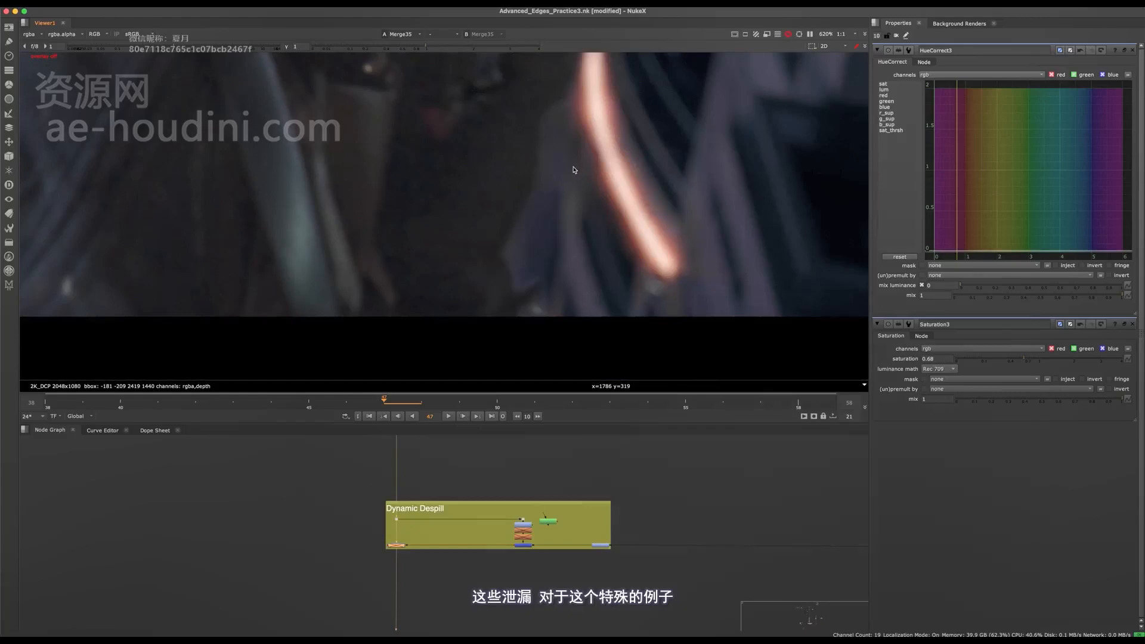
middle_drag(576, 171, 566, 353)
middle_drag(575, 270, 611, 333)
scroll(603, 333, down, 4)
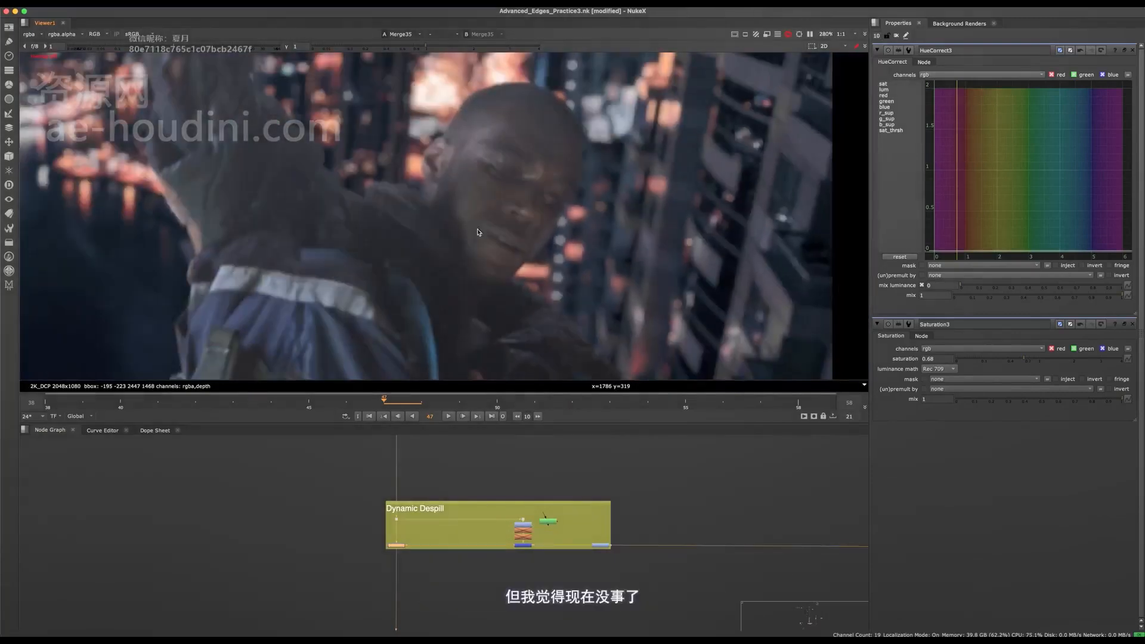
middle_drag(432, 512, 427, 583)
scroll(496, 242, down, 7)
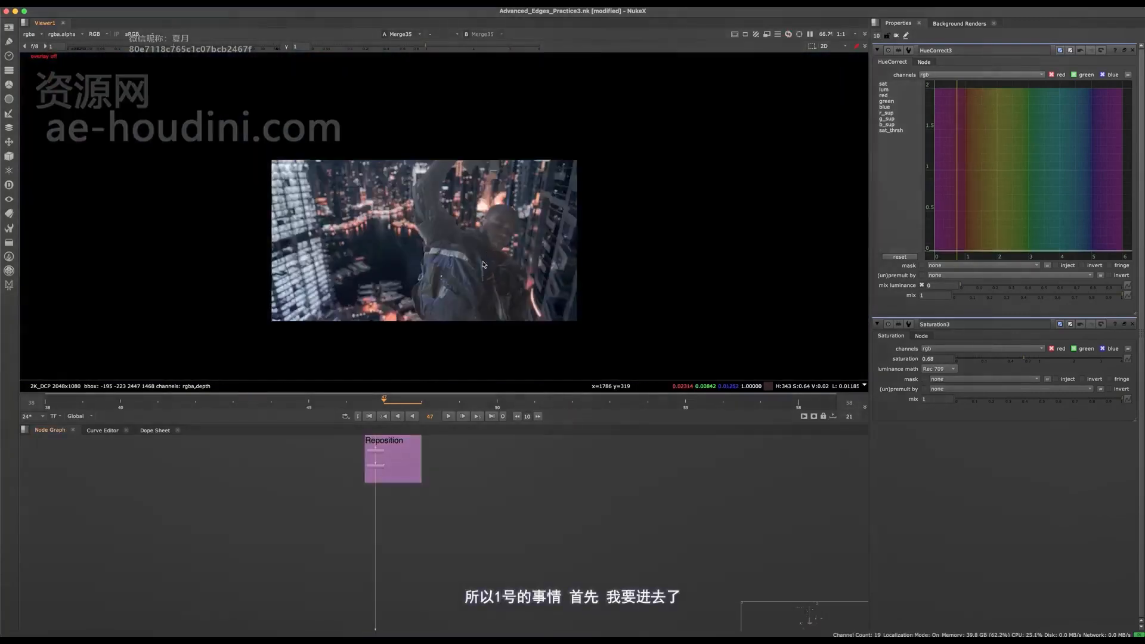
- Raise the viewer gain to 17.5 and examine the background's black levels against the character
scroll(481, 258, up, 3)
middle_drag(457, 306, 478, 239)
drag(177, 47, 247, 50)
middle_drag(419, 263, 392, 312)
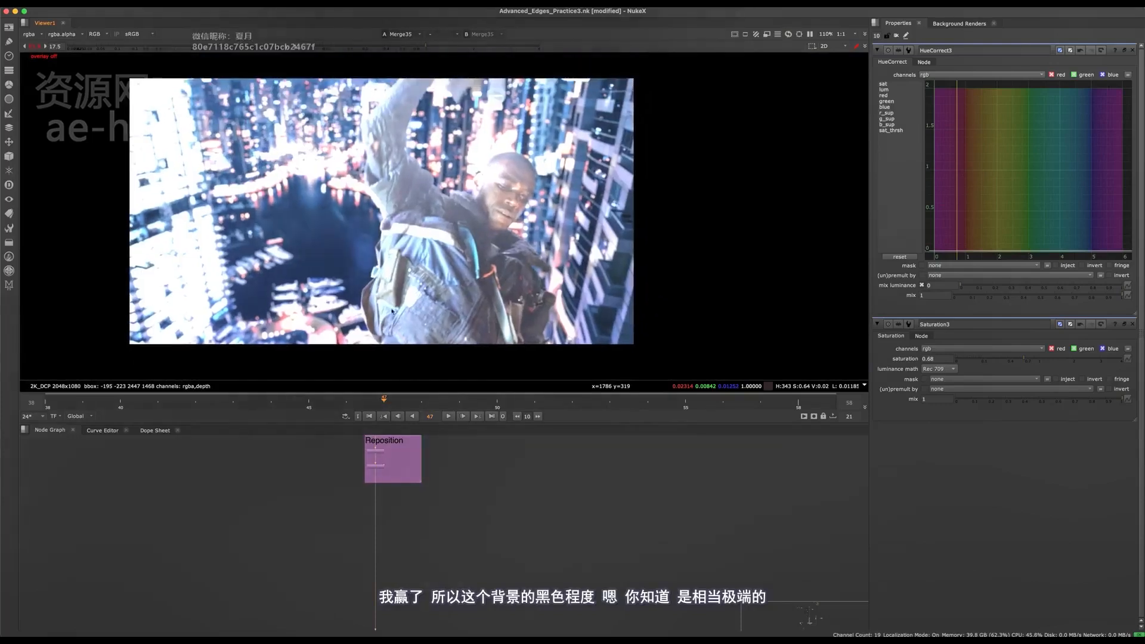
scroll(606, 250, up, 3)
scroll(480, 579, down, 5)
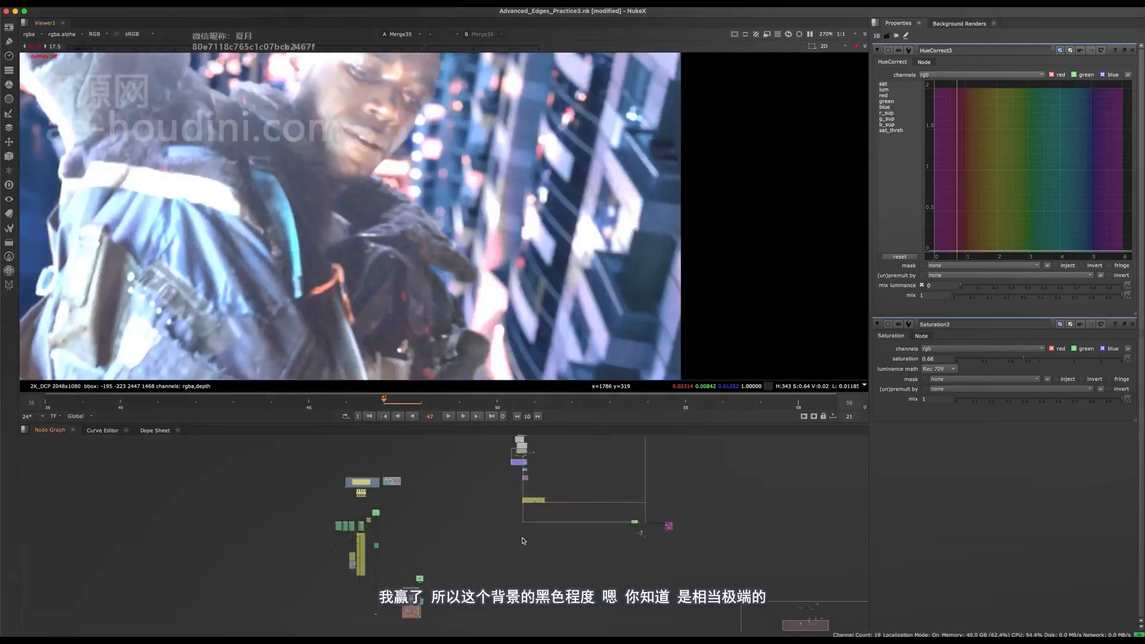
- Locate the BG Plate branch and view its HueCorrect3 output fitted to the viewer
scroll(465, 537, up, 3)
middle_drag(519, 542, 444, 531)
scroll(441, 525, up, 3)
middle_drag(447, 442, 452, 489)
scroll(452, 489, up, 5)
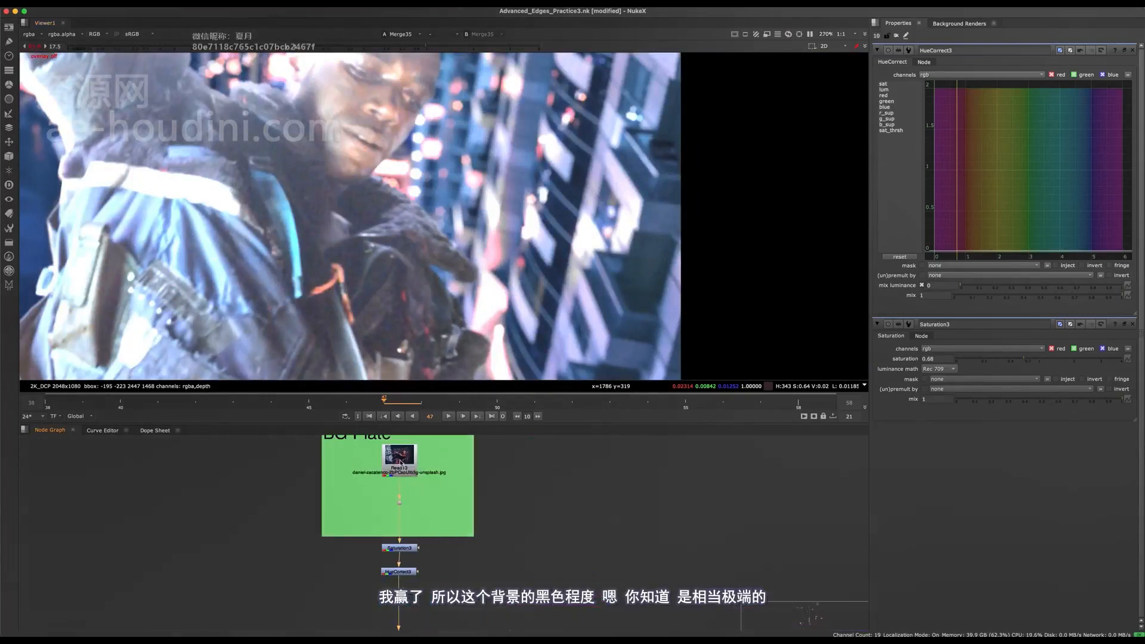
key(1)
click(399, 571)
key(1)
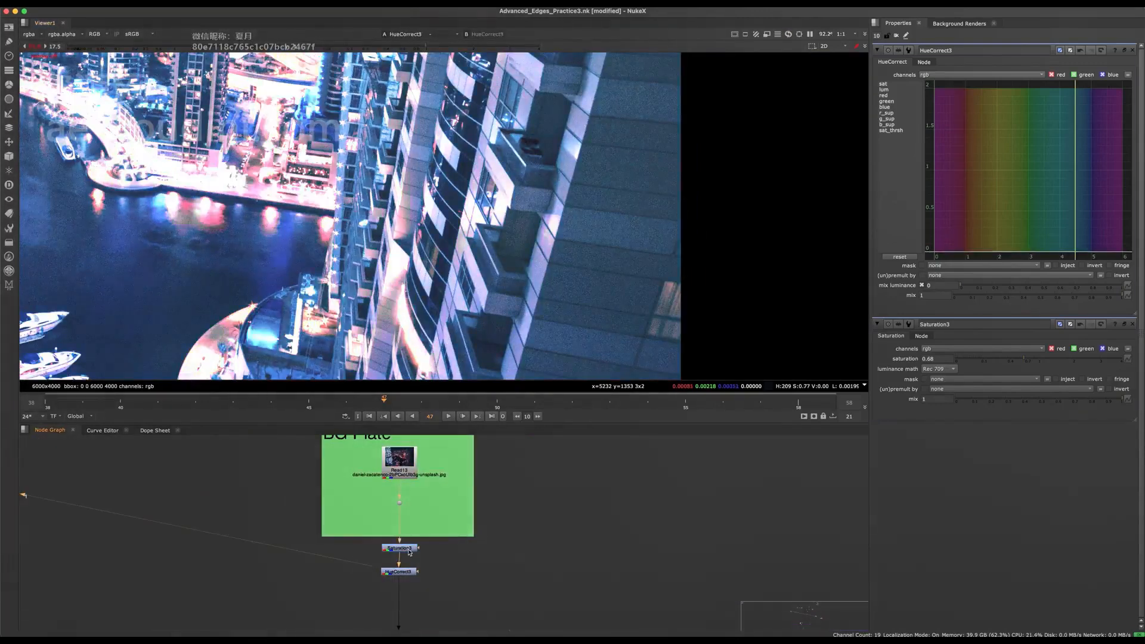
key(f)
scroll(464, 544, down, 10)
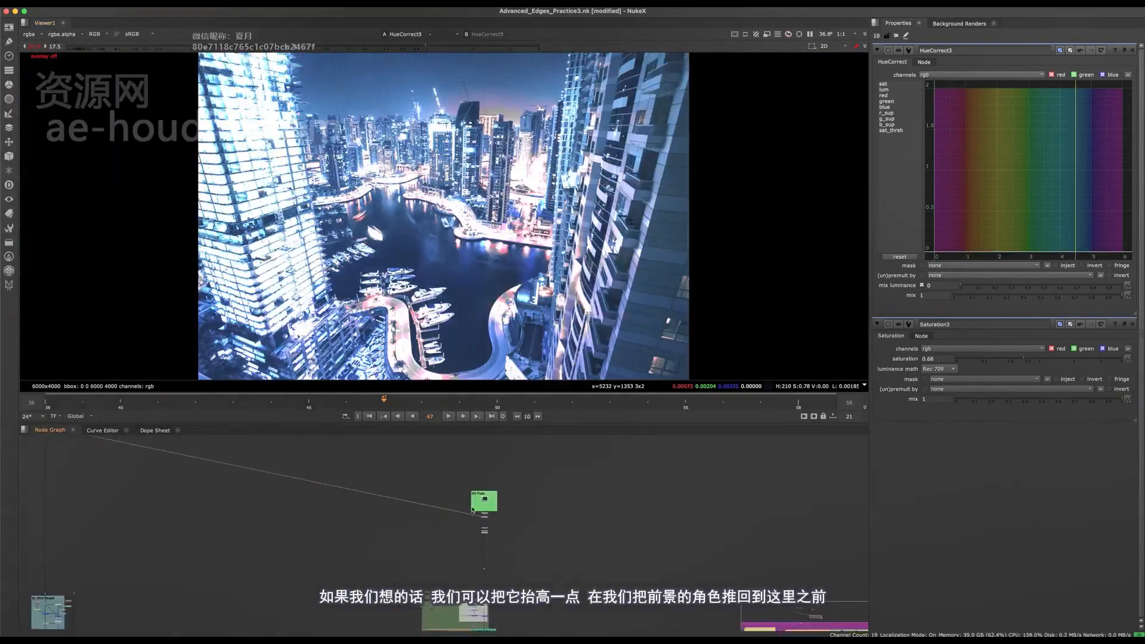
- View the final Merge35 composite beside the fake rack focus group again
scroll(464, 544, up, 8)
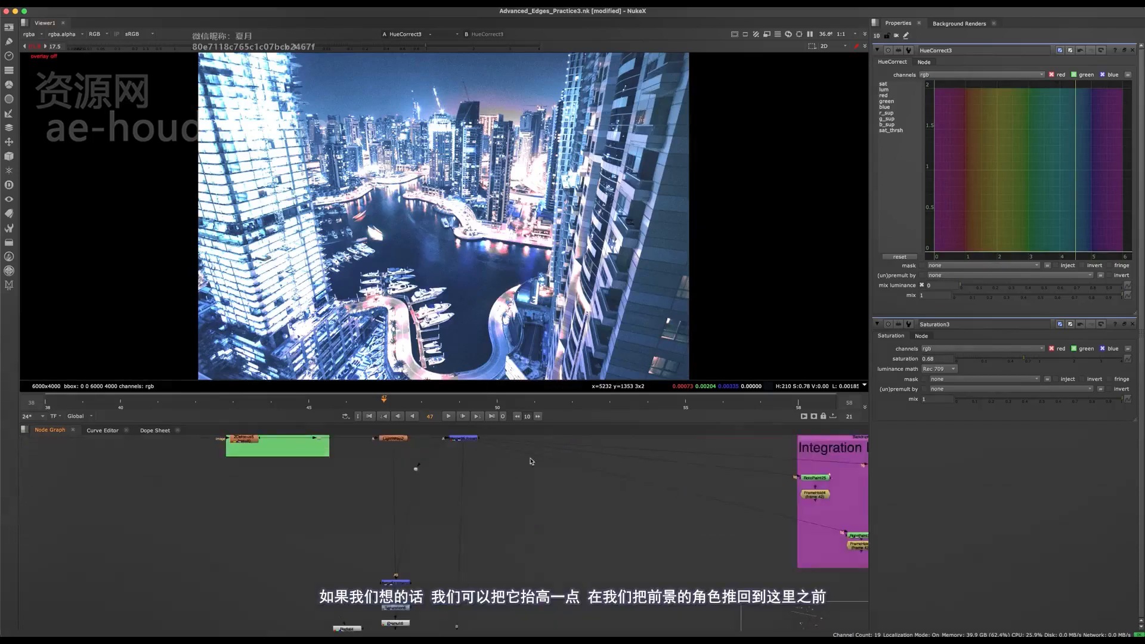
click(459, 514)
key(1)
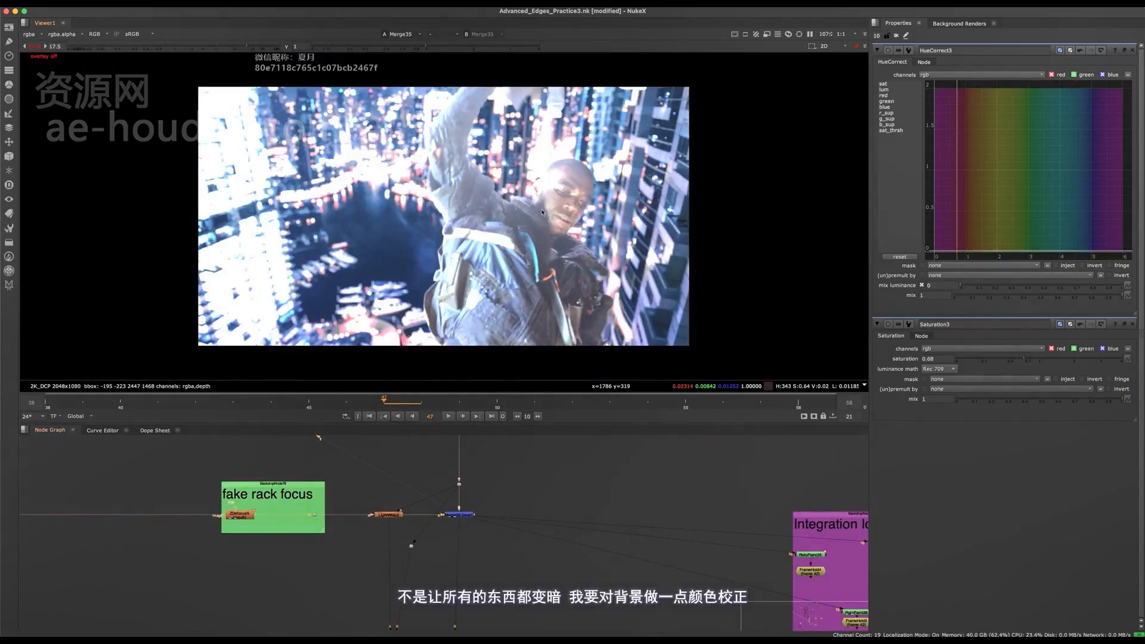
- Enlarge the node graph and trace the connection between the background pipe and the Dynamic Despill group
middle_drag(464, 498, 460, 587)
scroll(468, 567, down, 4)
key(space)
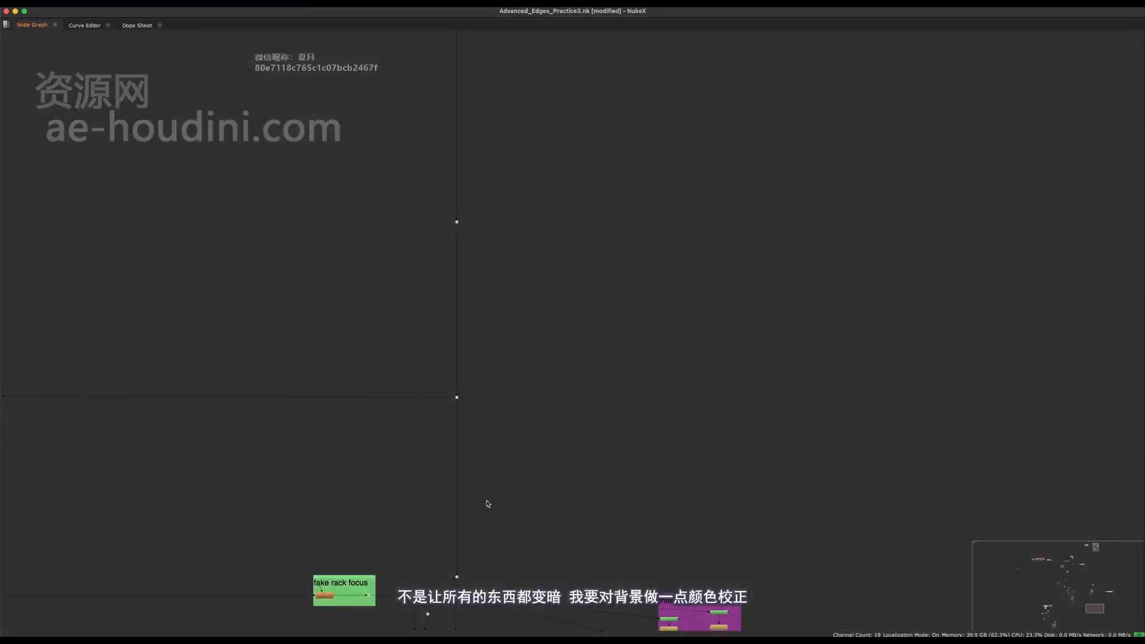
scroll(770, 335, down, 5)
middle_drag(463, 471, 636, 423)
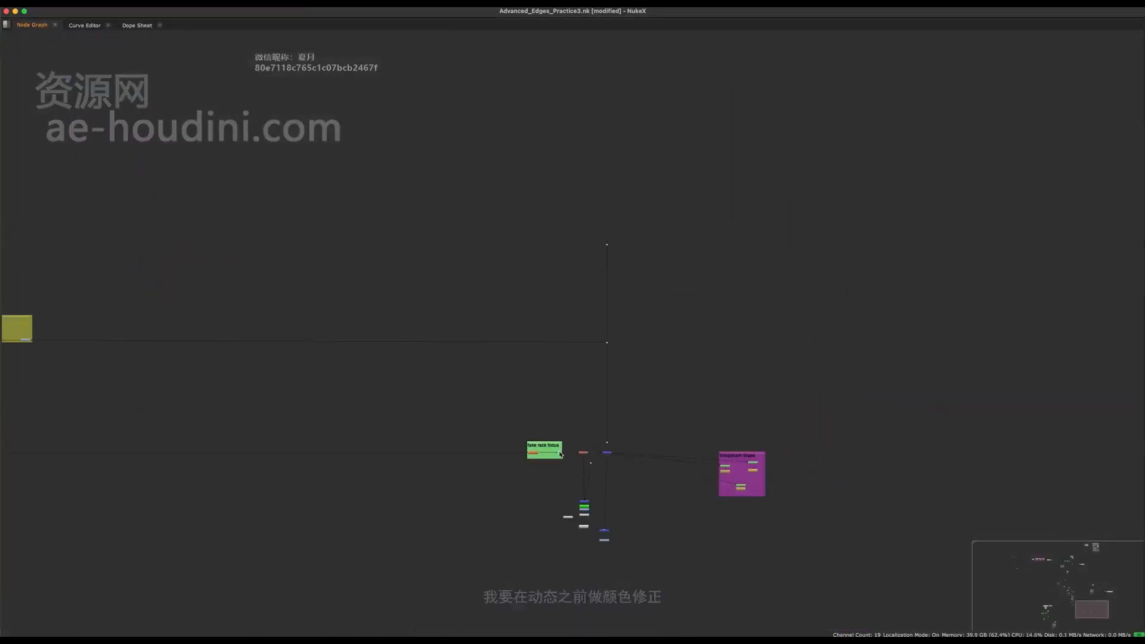
key(super+s)
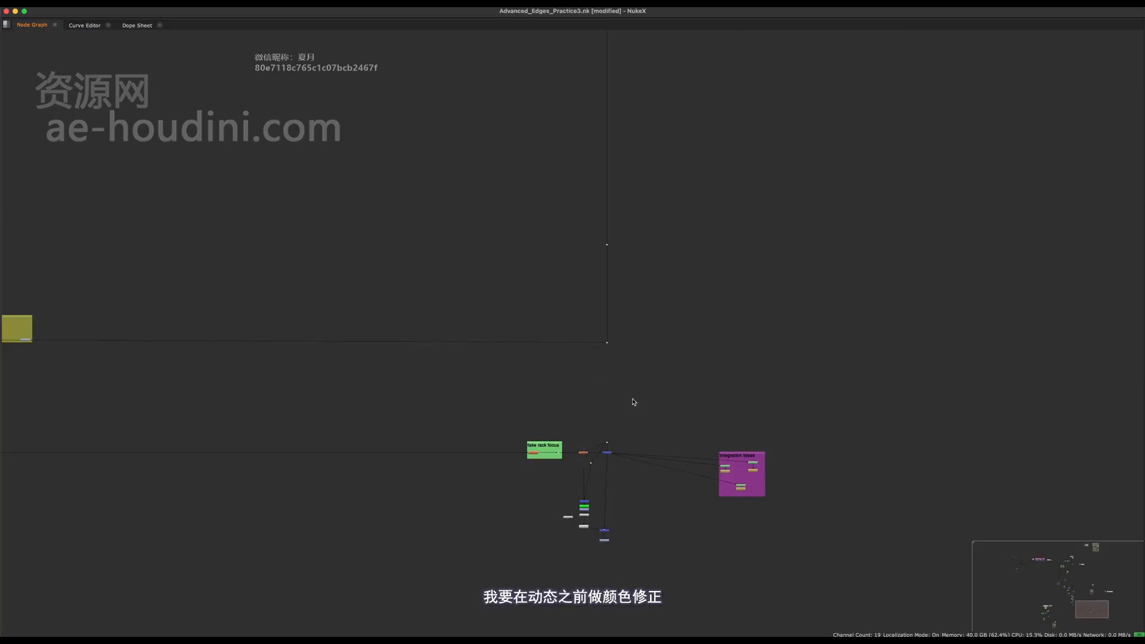
middle_drag(598, 364, 733, 348)
drag(823, 292, 612, 353)
middle_drag(611, 355, 737, 362)
mouse_move(131, 283)
mouse_down()
mouse_move(211, 346)
mouse_move(698, 377)
mouse_move(623, 376)
mouse_up()
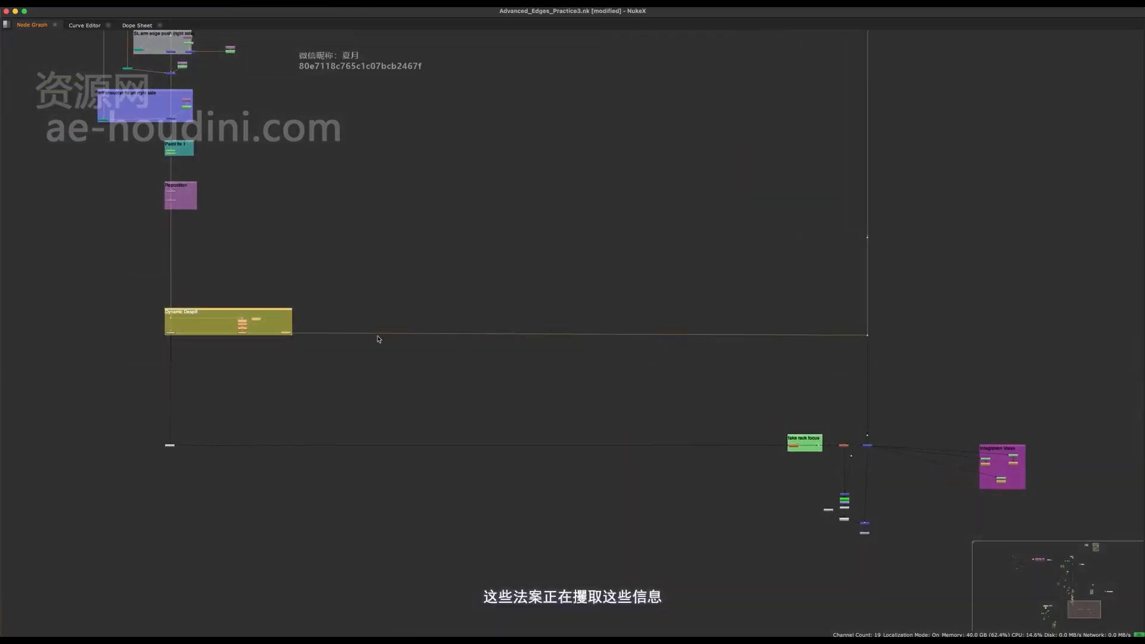
click(901, 345)
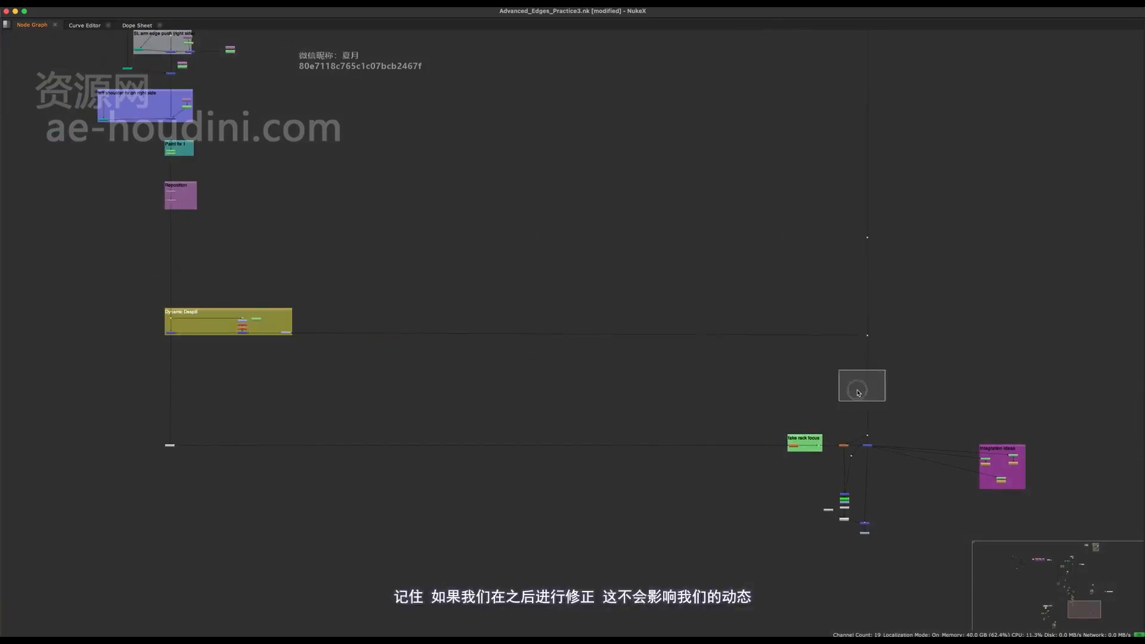
- Move the Dynamic Despill group and its connected background dot down to make room above them
drag(396, 279, 145, 370)
shift+drag(907, 322, 742, 367)
middle_drag(281, 365, 279, 368)
scroll(280, 368, up, 2)
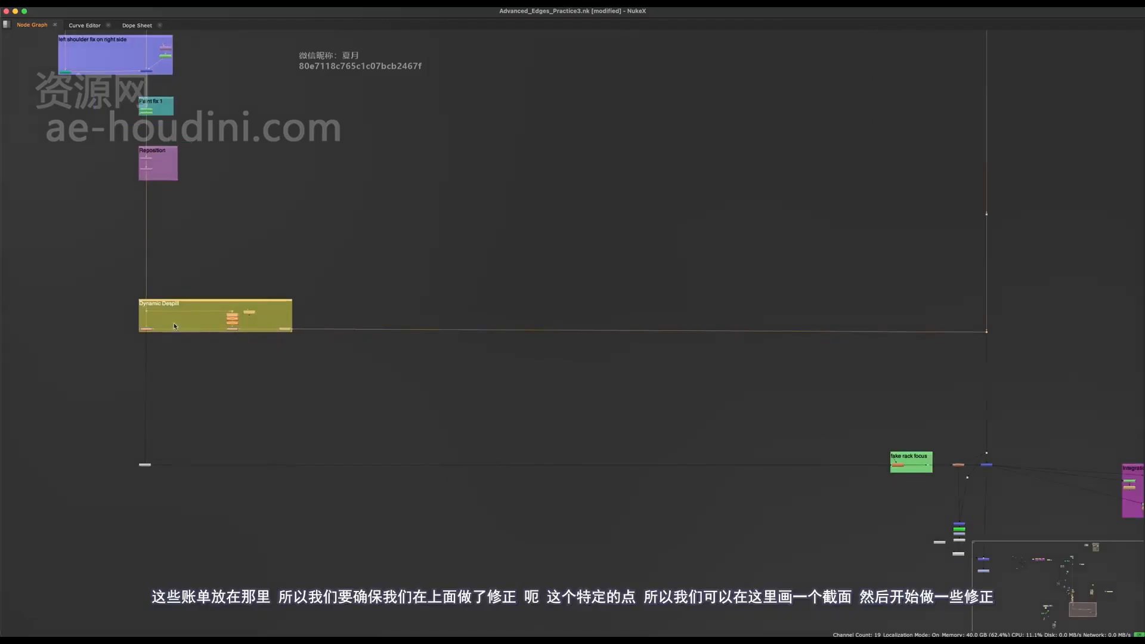
drag(258, 322, 251, 363)
drag(1020, 358, 997, 374)
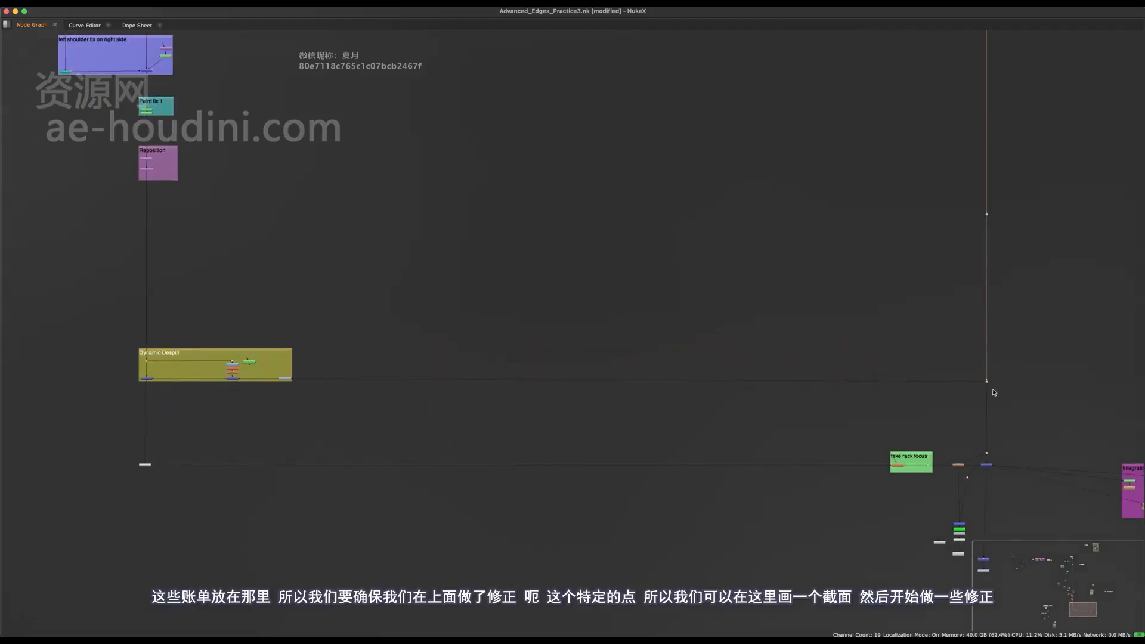
- Insert a Grade node into the background pipe above the Dynamic Despill branch point, and restore the full workspace layout
scroll(995, 393, up, 6)
key(g)
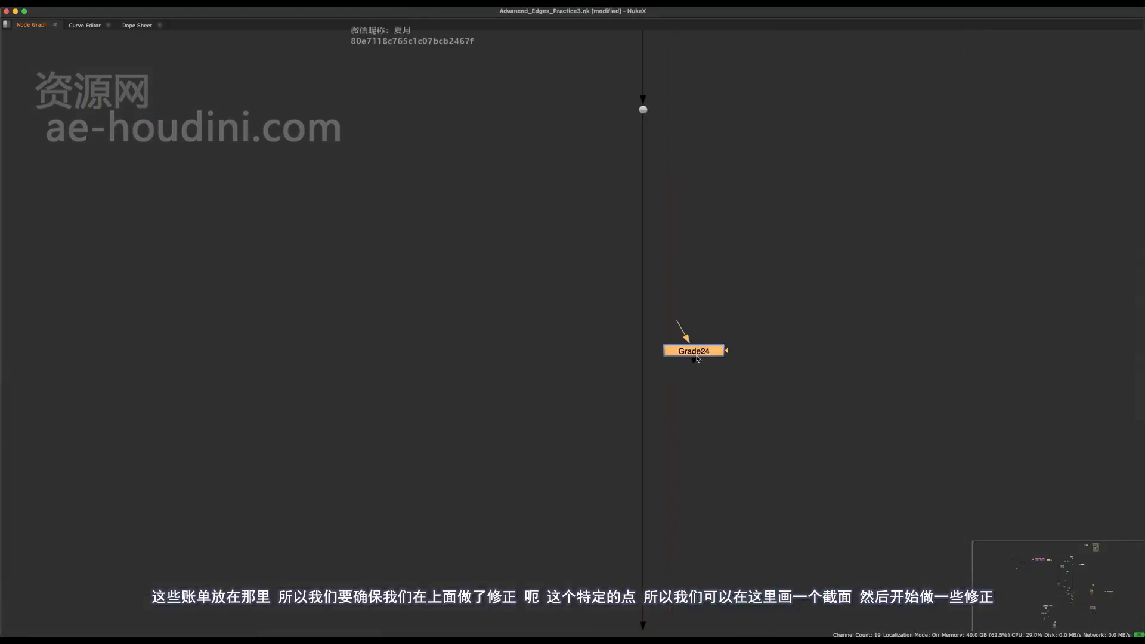
drag(698, 359, 649, 346)
middle_drag(653, 368, 559, 581)
key(space)
scroll(598, 514, up, 3)
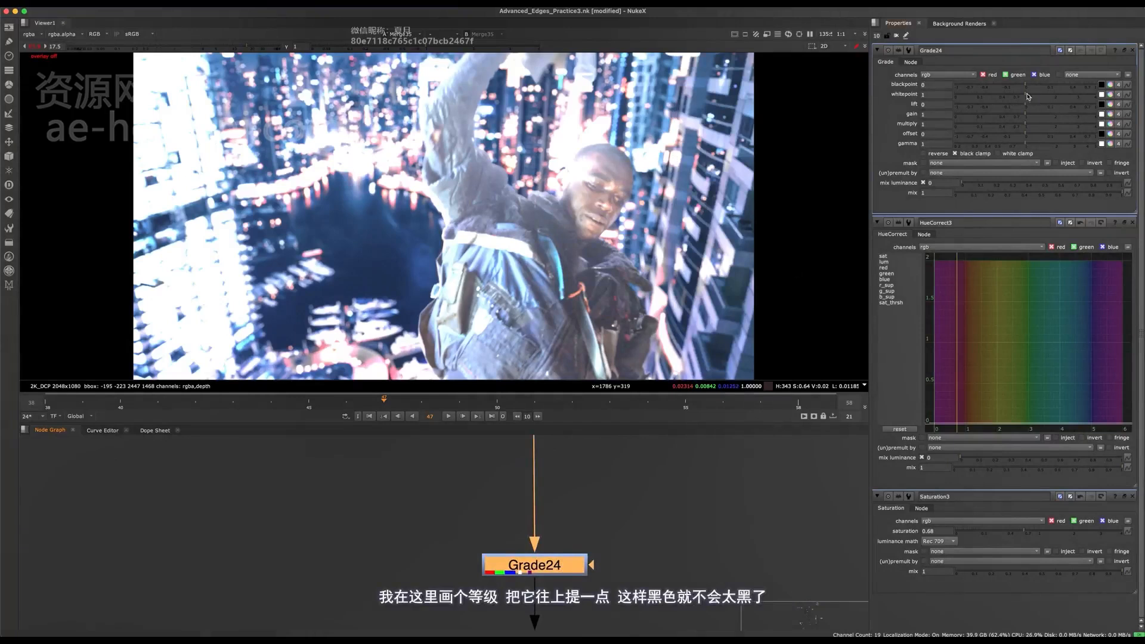
- Set the new Grade's lift to 0.006 and compare the composite with the node disabled and enabled
drag(1027, 106, 1031, 106)
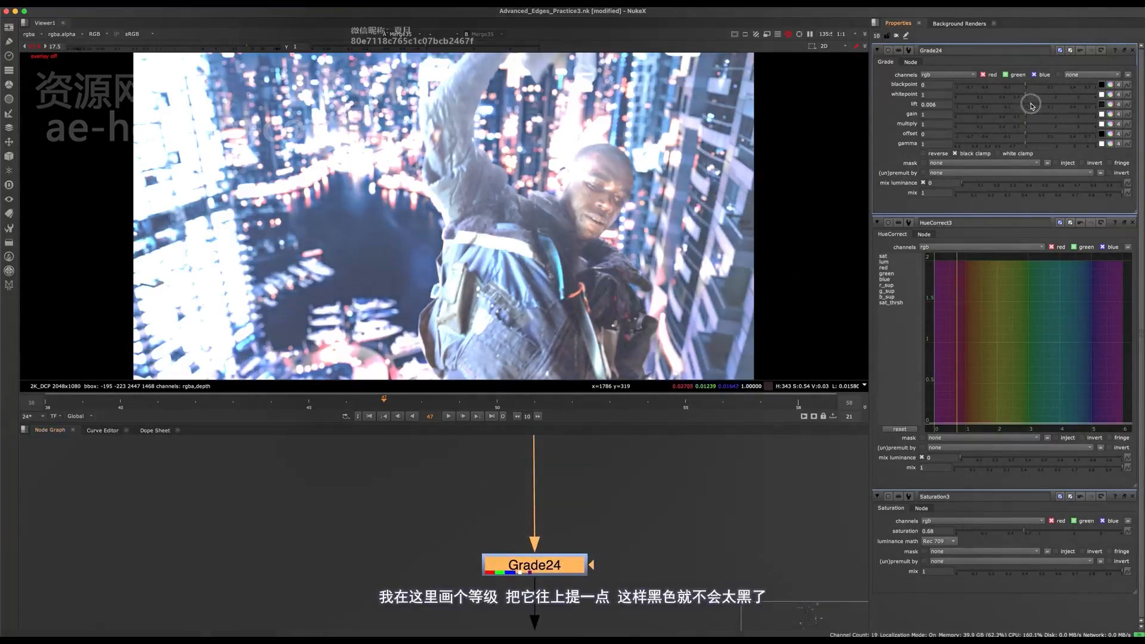
key(d)
key(d)
key(d)
key(d)
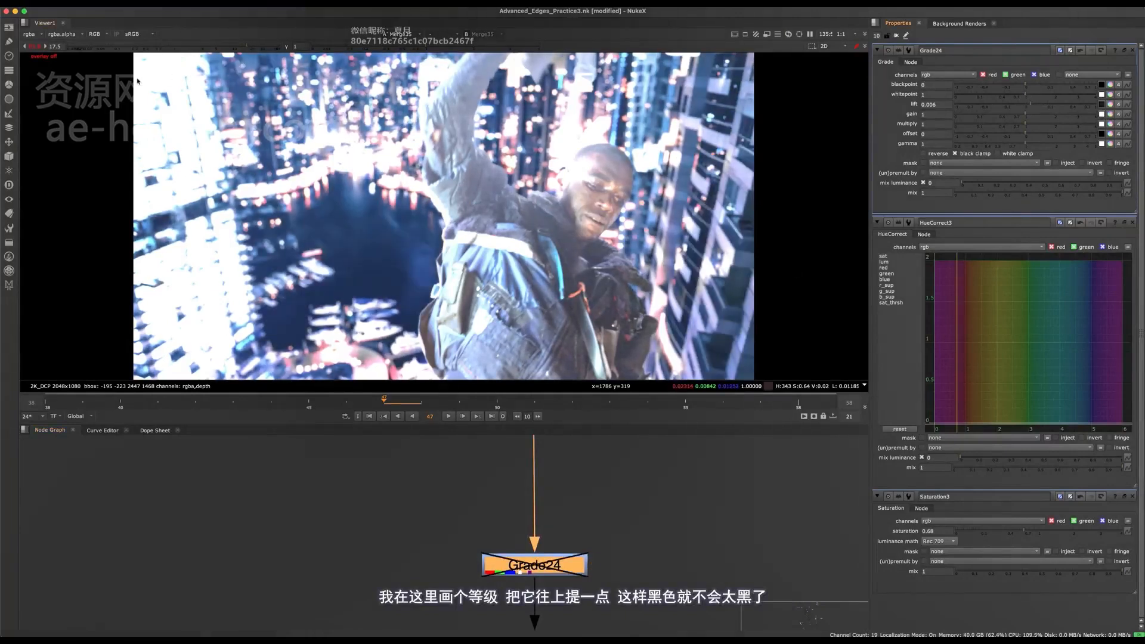
- Reset the viewer gain to normal and compare the full composite with the Grade disabled and enabled
click(36, 47)
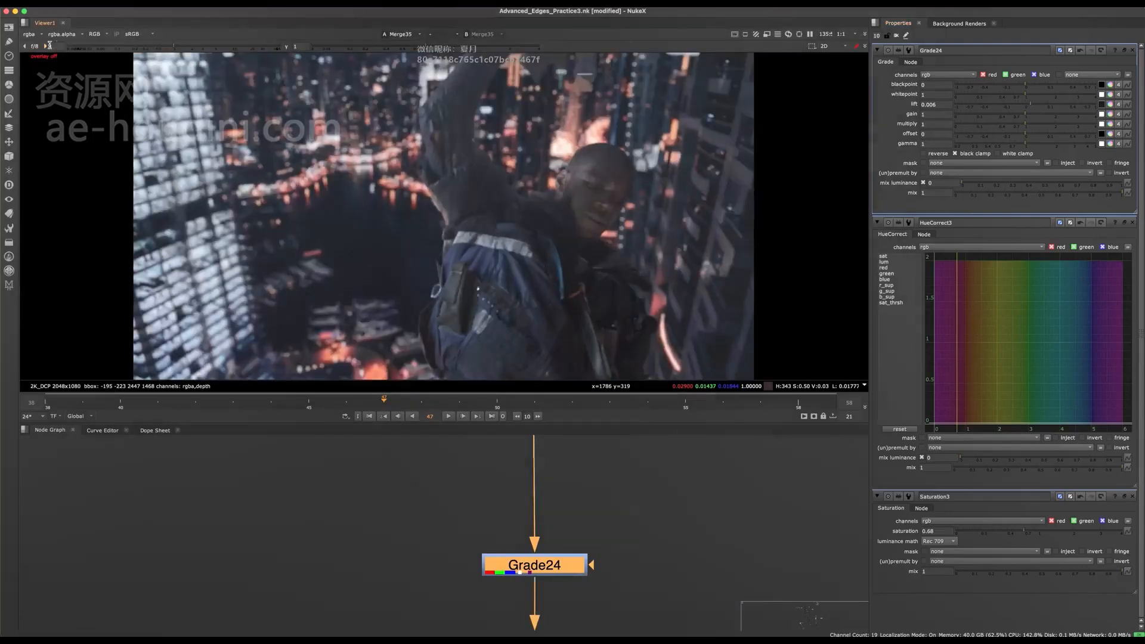
key(d)
key(d)
key(d)
key(d)
scroll(572, 225, down, 2)
key(d)
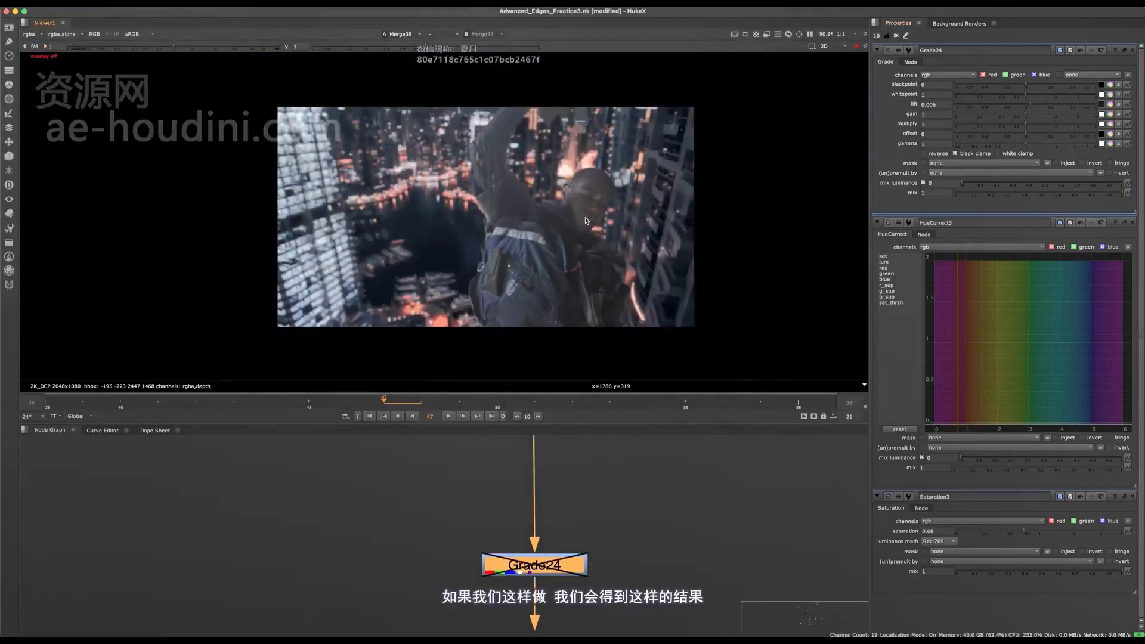
key(d)
- Lower the Grade's lift to 0.002 and switch the viewer gain back to 17.5
scroll(697, 198, up, 8)
middle_drag(769, 77, 715, 206)
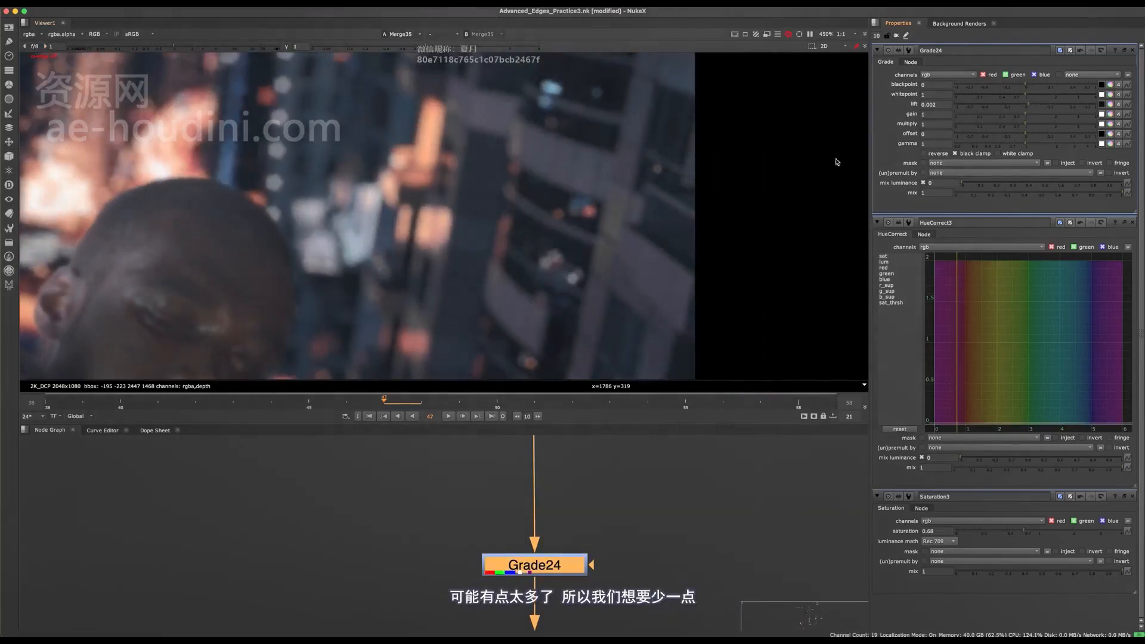
click(46, 47)
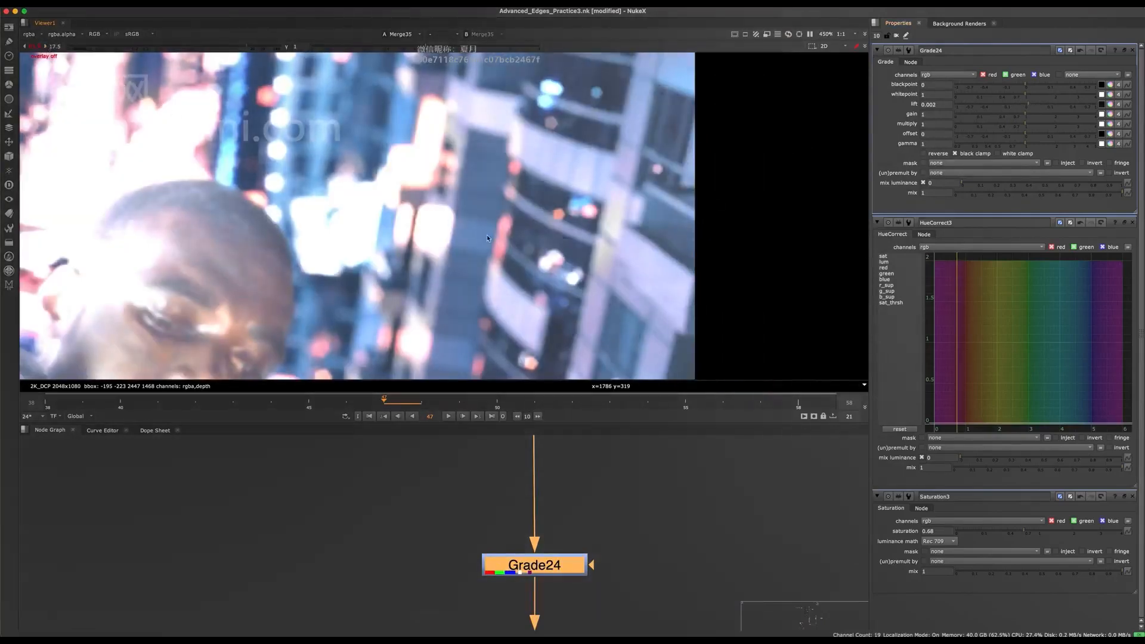
- Examine the tint of the dark building areas near the frame's edge with the Grade disabled and enabled
middle_drag(603, 216, 639, 156)
scroll(643, 177, down, 5)
scroll(643, 177, up, 5)
middle_drag(634, 94, 593, 157)
scroll(601, 139, up, 3)
scroll(597, 191, down, 3)
middle_drag(471, 136, 519, 192)
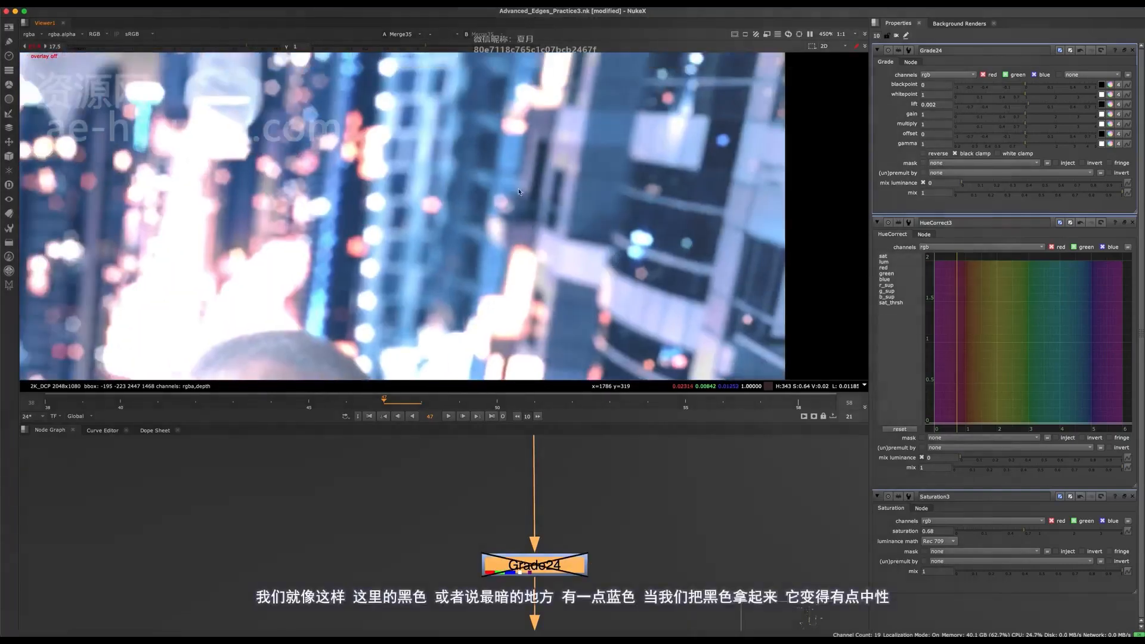
scroll(456, 213, up, 2)
middle_drag(456, 213, 293, 188)
key(d)
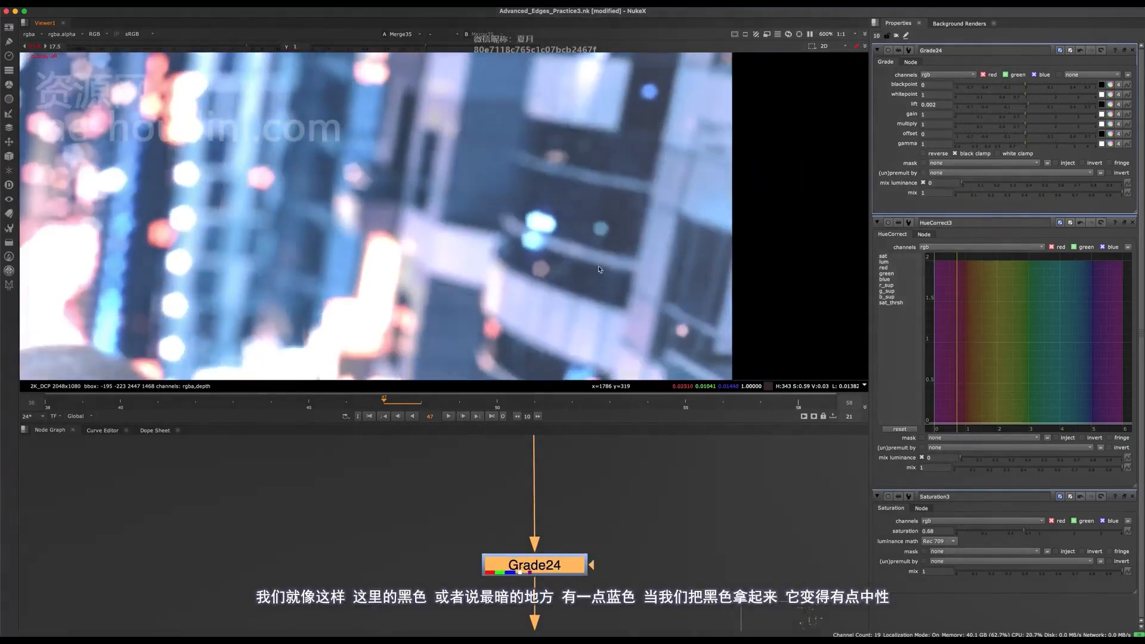
key(d)
key(d)
scroll(541, 362, up, 1)
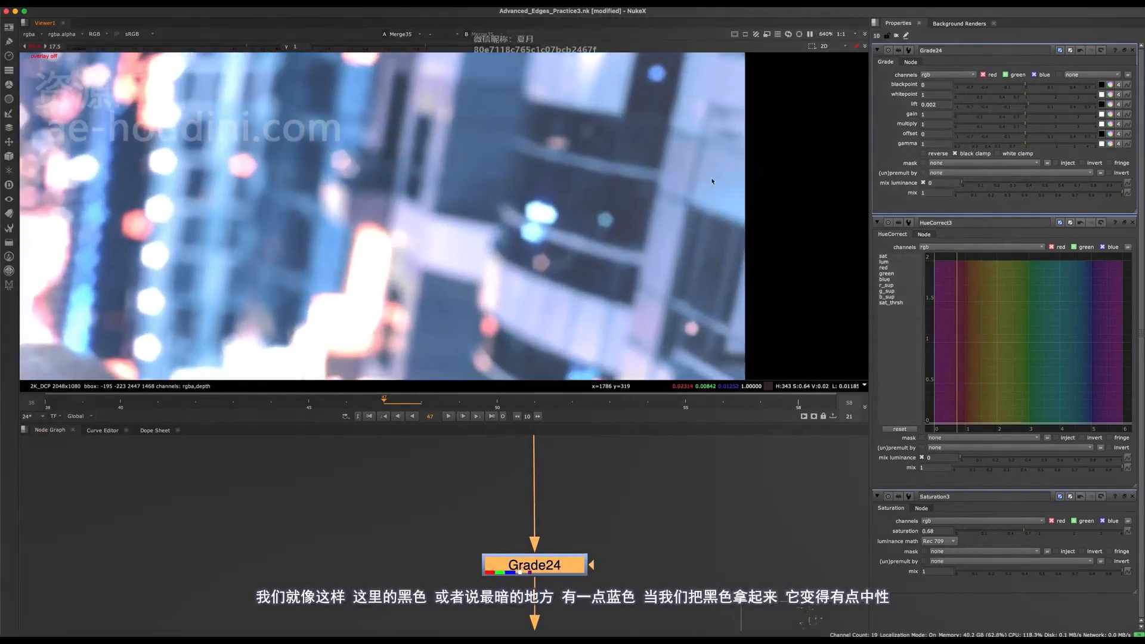
- Split the Grade's lift into separate channels, set red to 0.001 and green to 0.0017, and check the full frame
click(1109, 104)
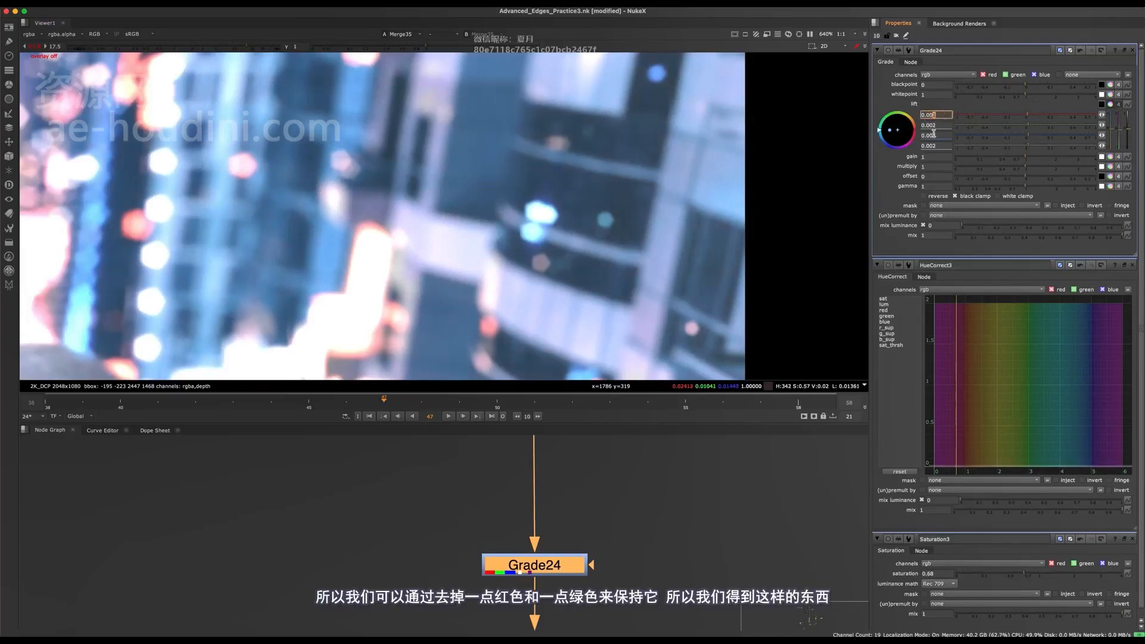
key(Down)
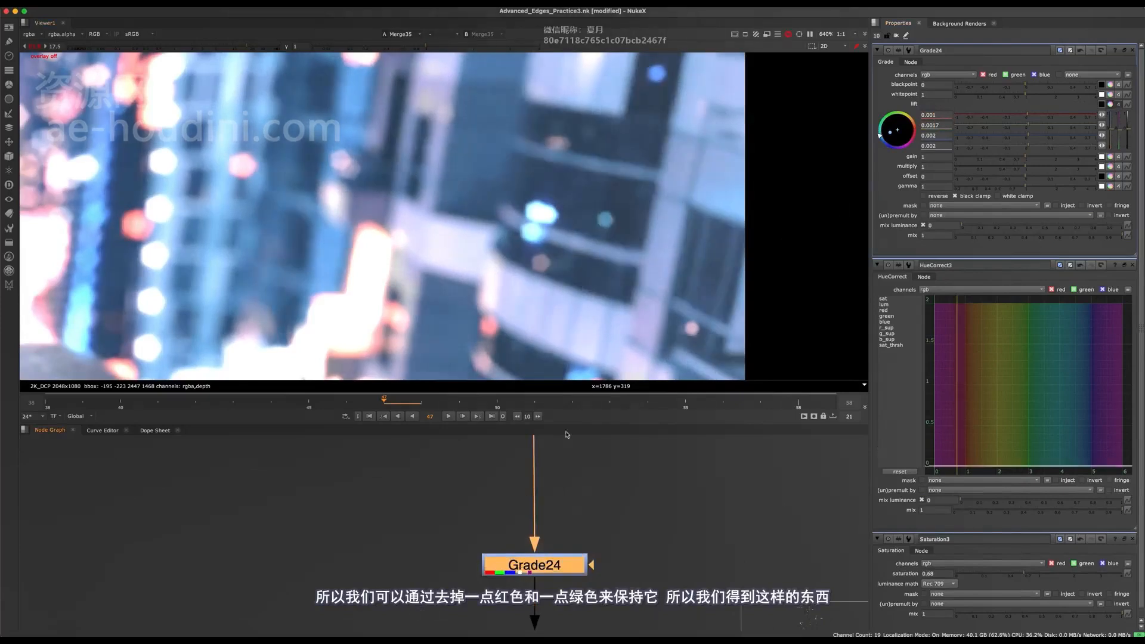
scroll(608, 227, down, 4)
scroll(608, 227, down, 3)
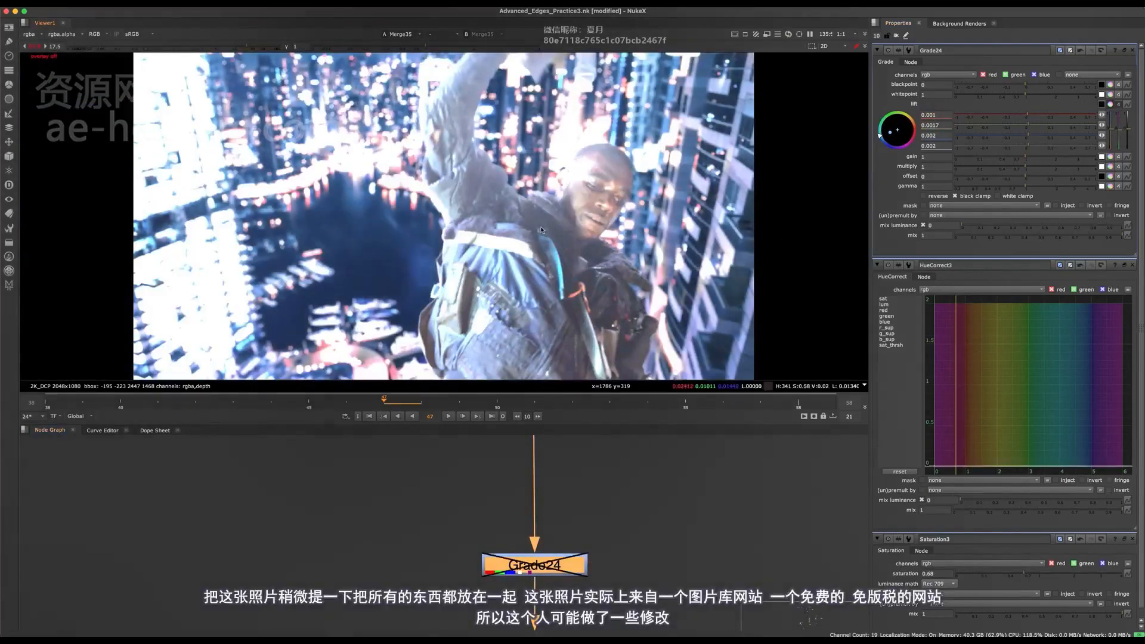
- Compare the background's dark areas with the character across the frame with the Grade disabled and enabled at the raised viewer gain
key(d)
scroll(287, 349, up, 3)
key(d)
scroll(352, 275, down, 4)
key(d)
key(d)
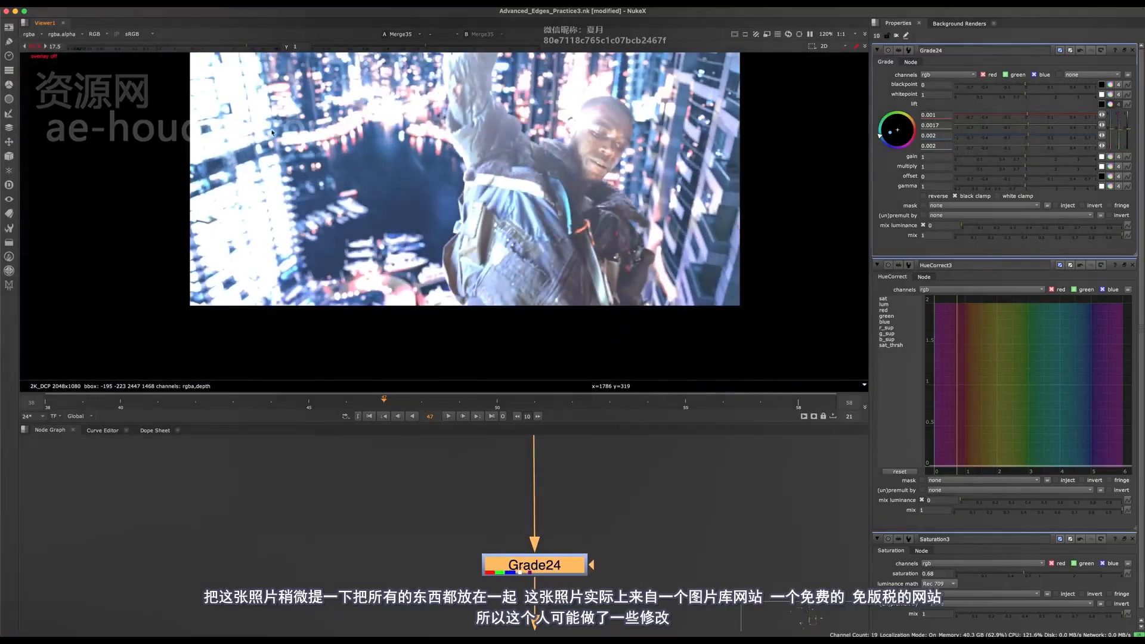
scroll(273, 133, up, 1)
middle_drag(593, 96, 500, 200)
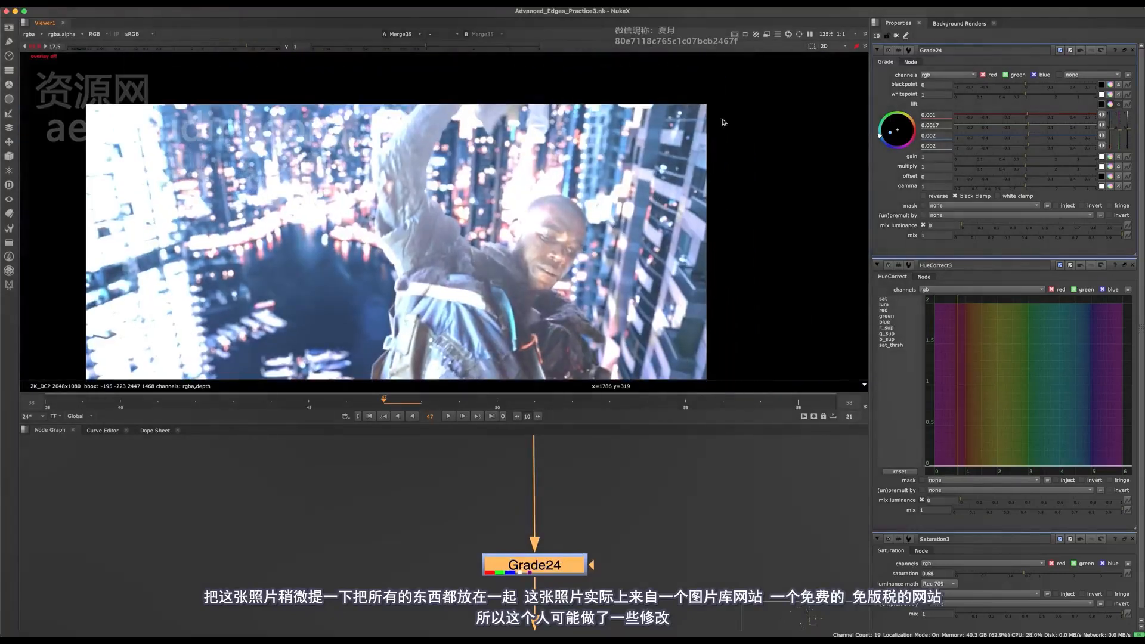
middle_drag(621, 308, 738, 173)
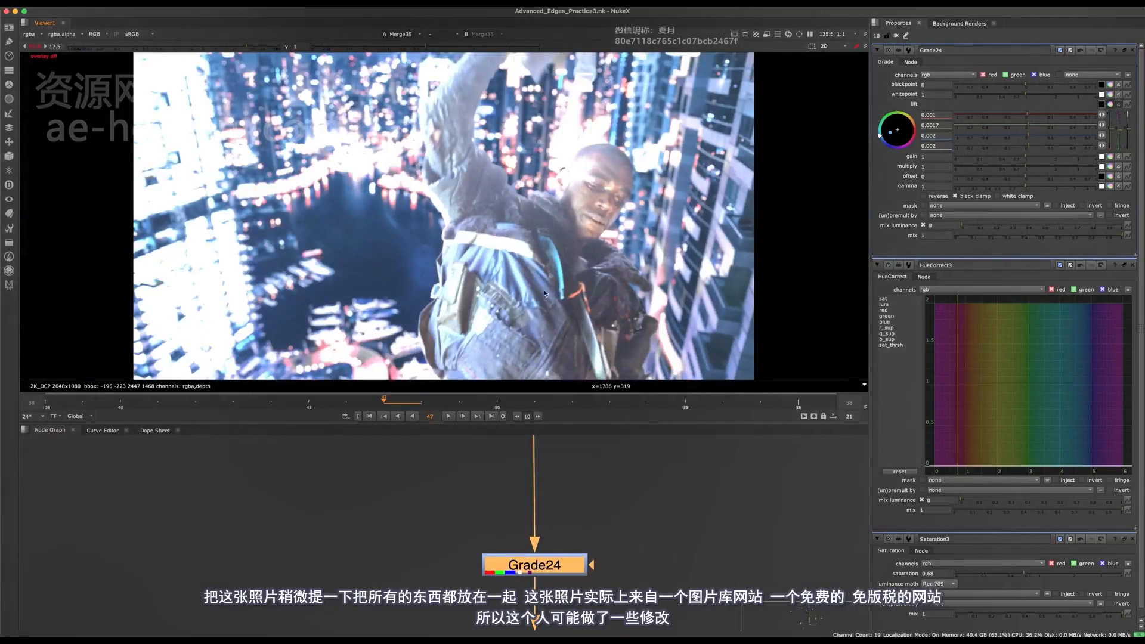
key(d)
key(d)
key(d)
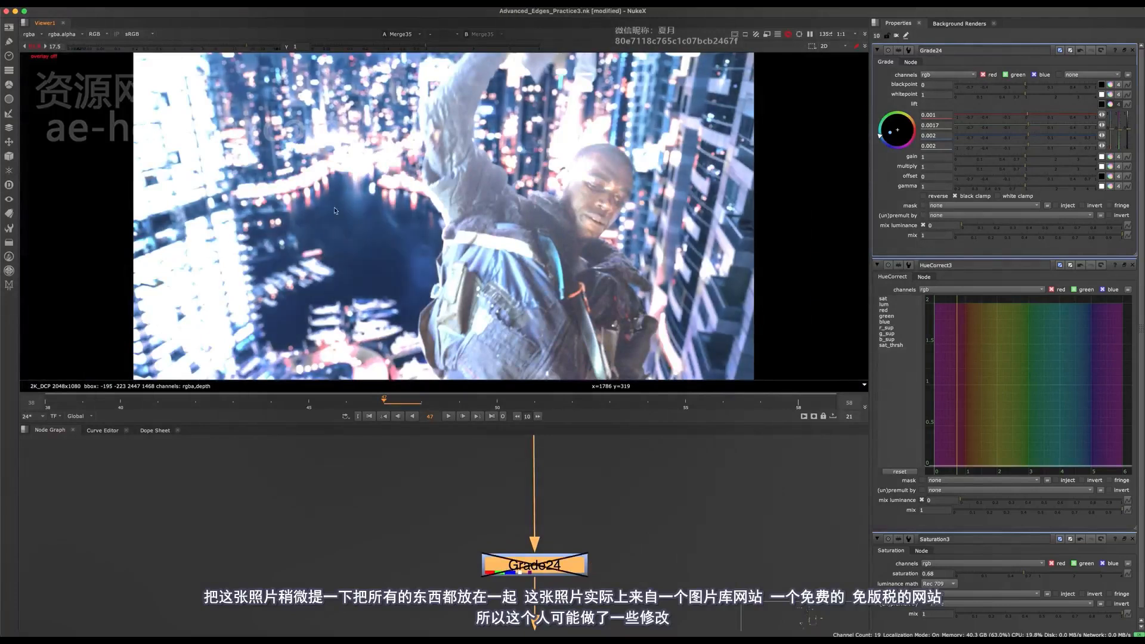
key(d)
key(d)
key(d)
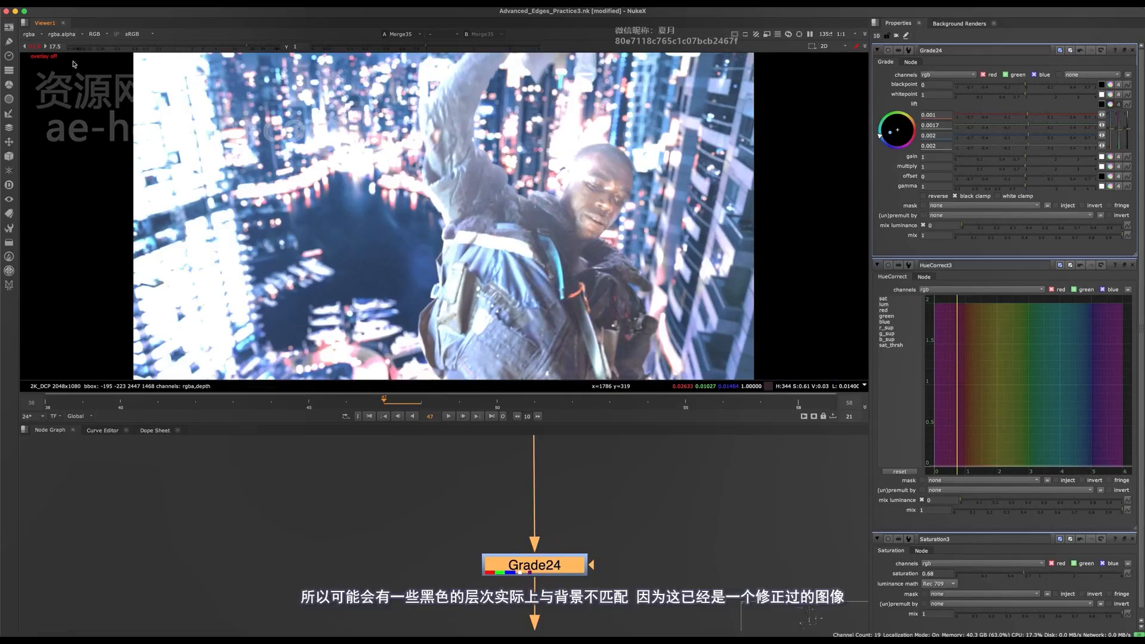
- Compare the composite at normal viewer gain with the Grade disabled and enabled, and save the script
click(42, 48)
key(d)
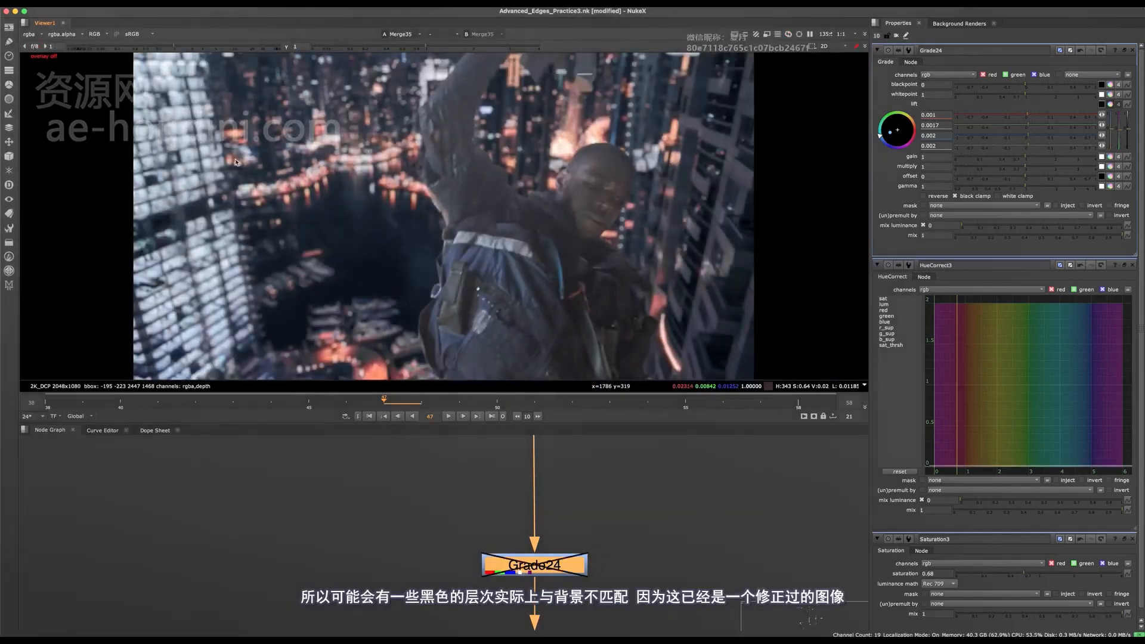
key(d)
key(super+s)
scroll(456, 493, down, 6)
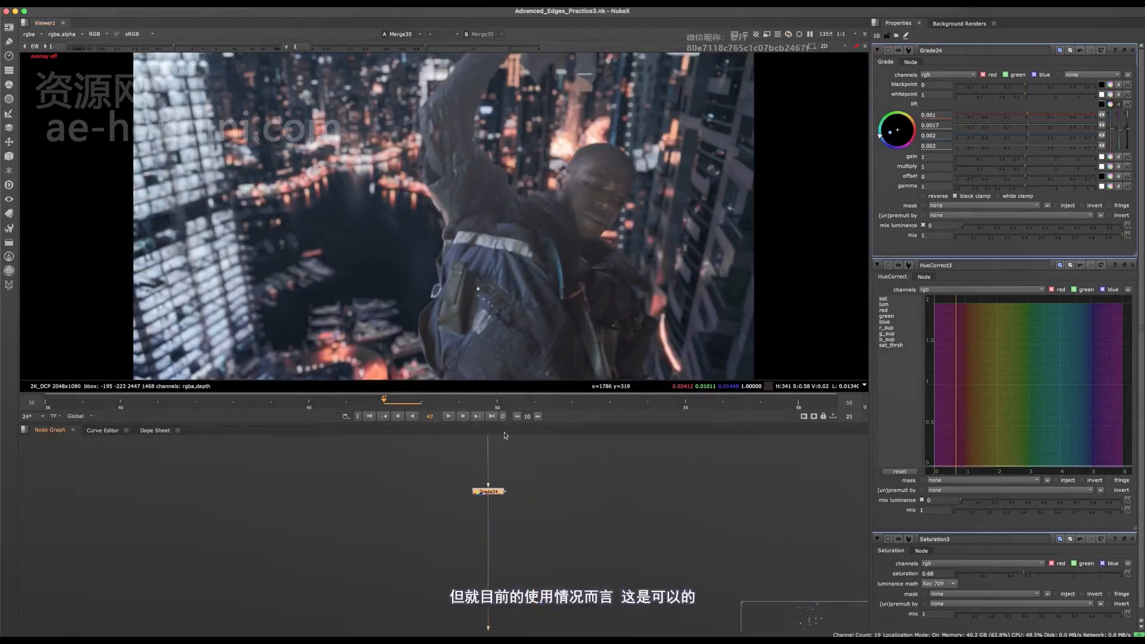
scroll(507, 290, down, 5)
middle_drag(507, 286, 476, 283)
scroll(477, 273, up, 4)
middle_drag(488, 590, 471, 537)
scroll(471, 525, down, 4)
scroll(514, 495, up, 3)
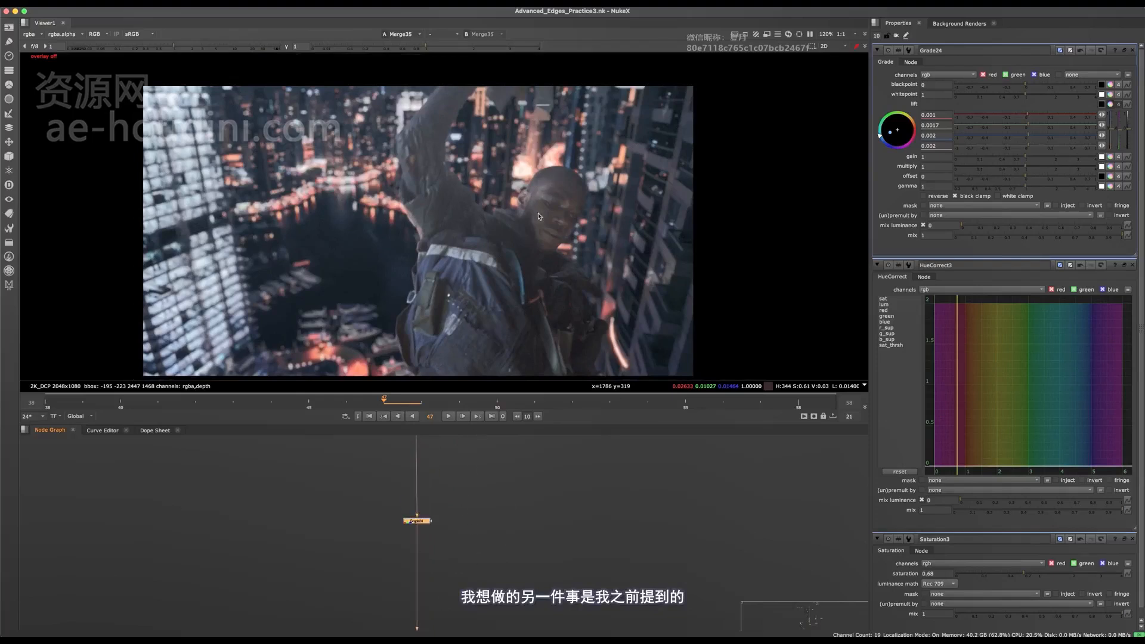
scroll(545, 162, up, 2)
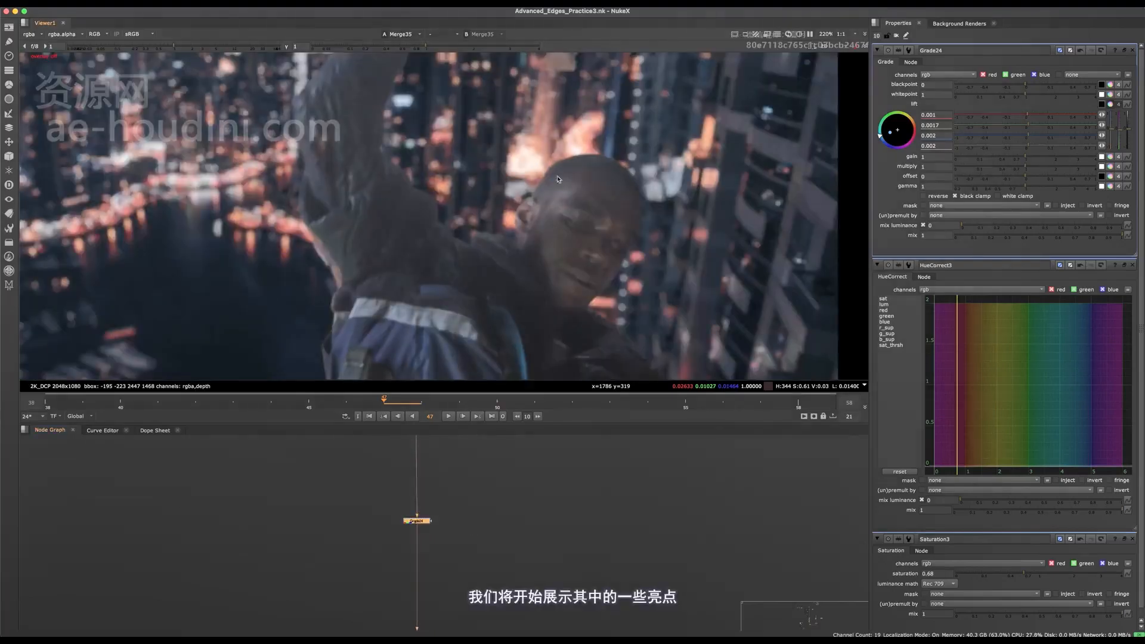
scroll(558, 179, down, 3)
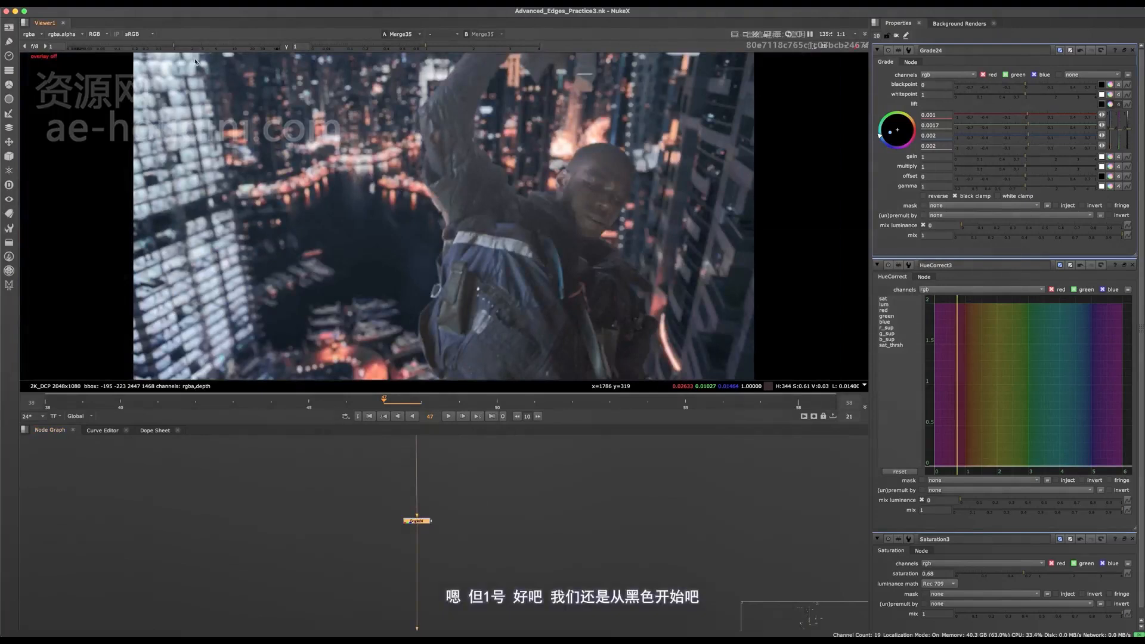
- Raise the viewer gain to 3.6 and create a backdrop around the background plate's black-matching Grade
drag(200, 47, 206, 44)
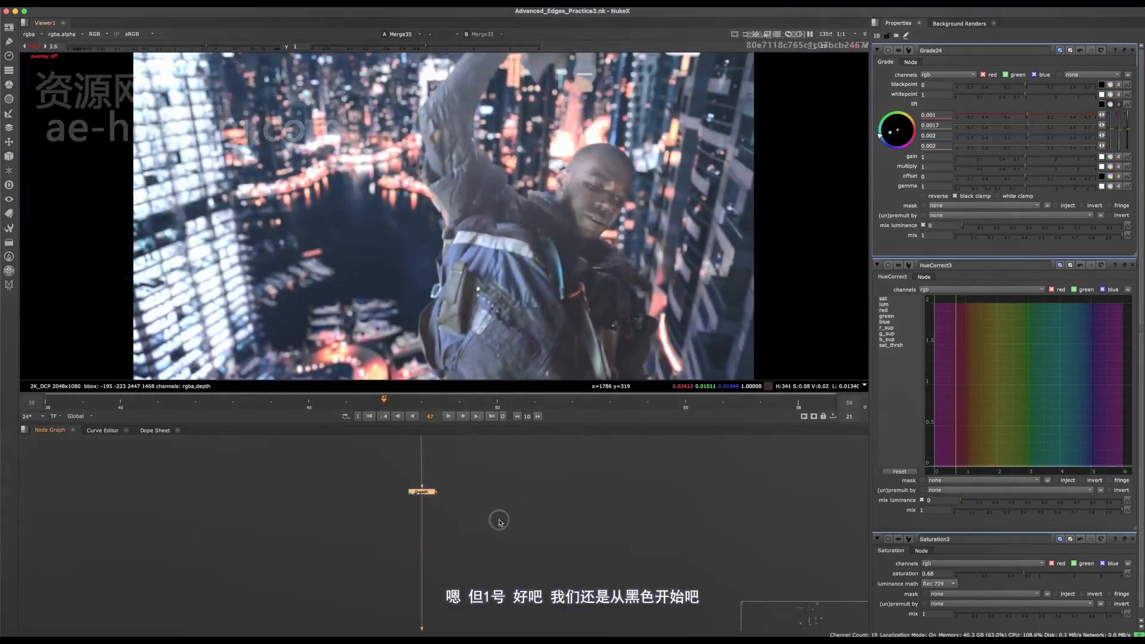
middle_drag(499, 521, 419, 529)
middle_drag(650, 481, 553, 518)
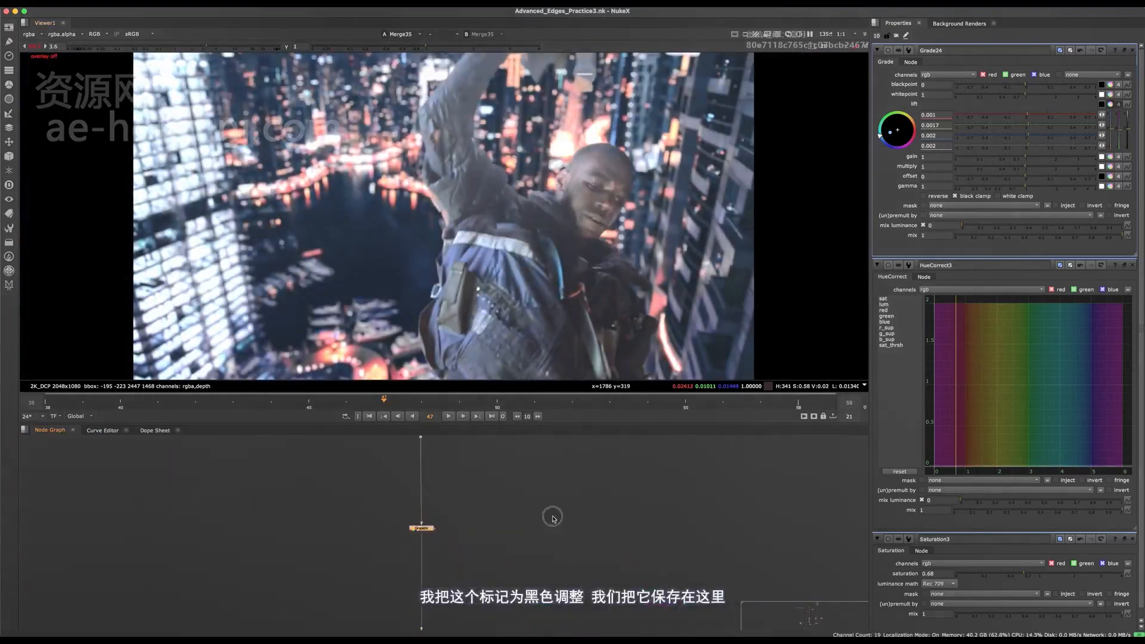
key(Tab)
text(back)
key(Return)
middle_drag(456, 521, 460, 591)
- Label the backdrop "Black Adjustment", enlarge it to enclose the text, and save the script
double_click(457, 497)
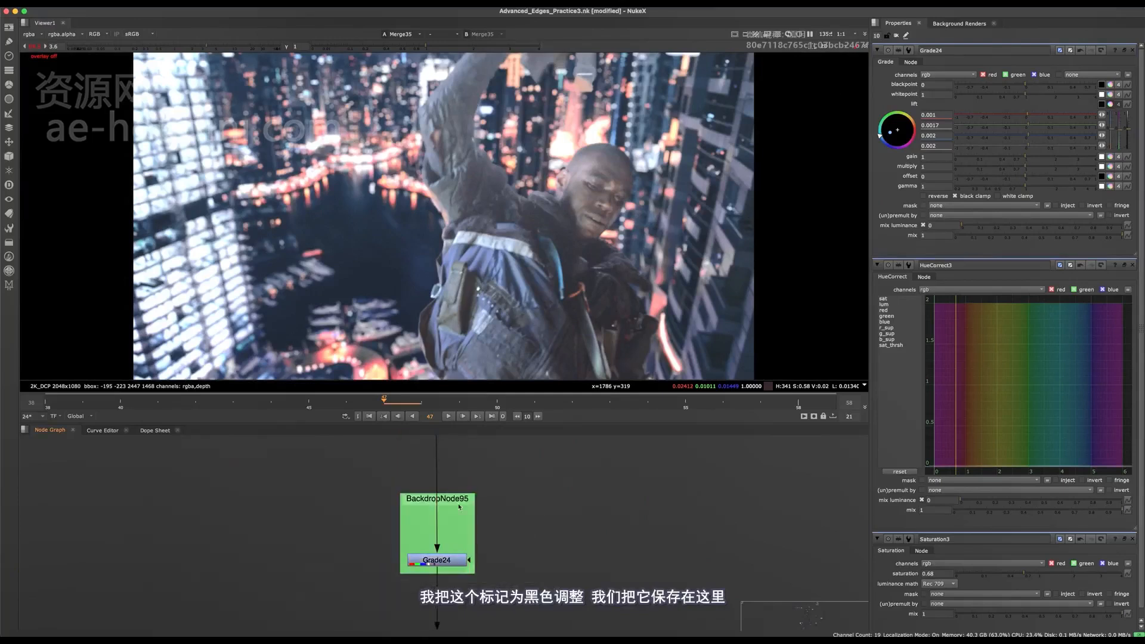
click(967, 73)
text(Black Adjustment)
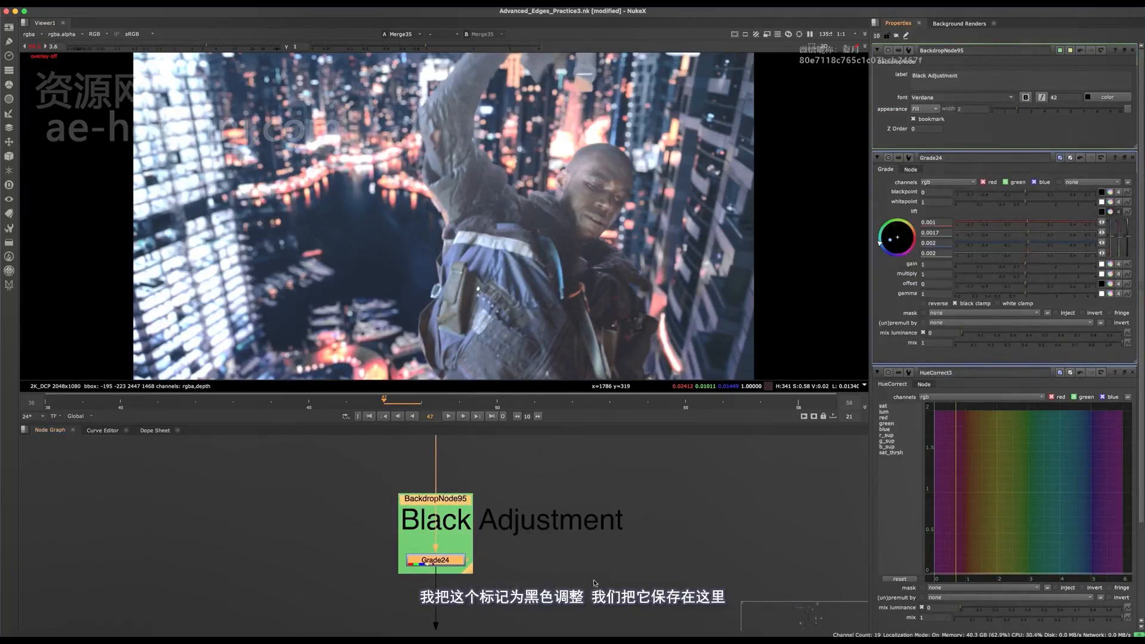
click(595, 583)
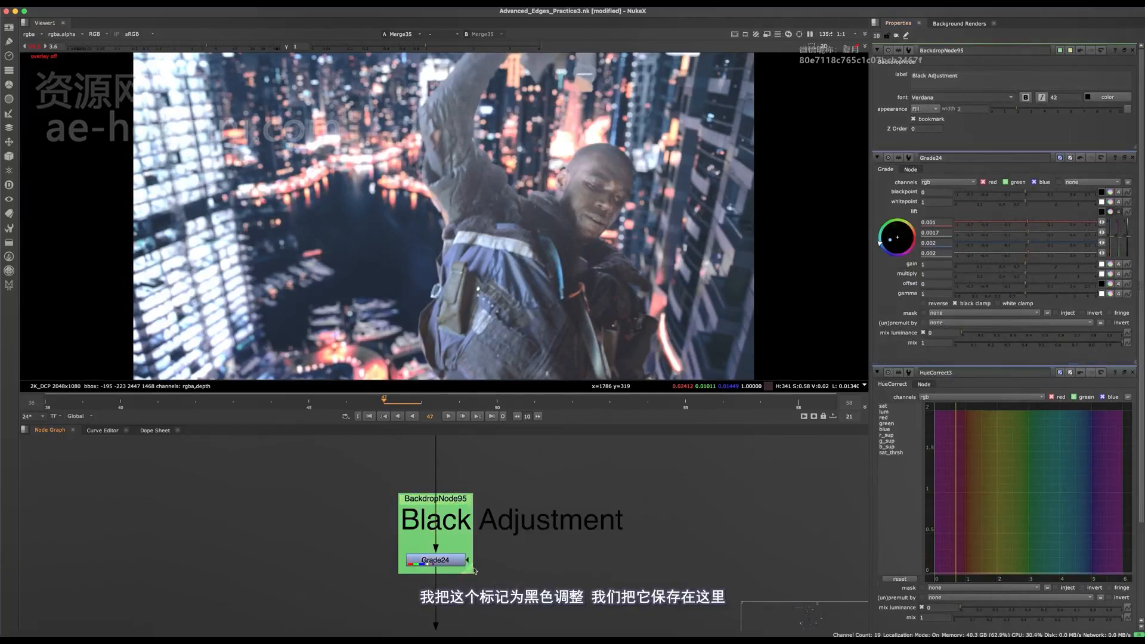
drag(472, 573, 776, 637)
click(610, 538)
key(super+s)
- Add a Grade node beside the foreground branch, between the Reposition and Dynamic Despill backdrops
key(space)
scroll(523, 552, down, 8)
middle_drag(458, 550, 510, 392)
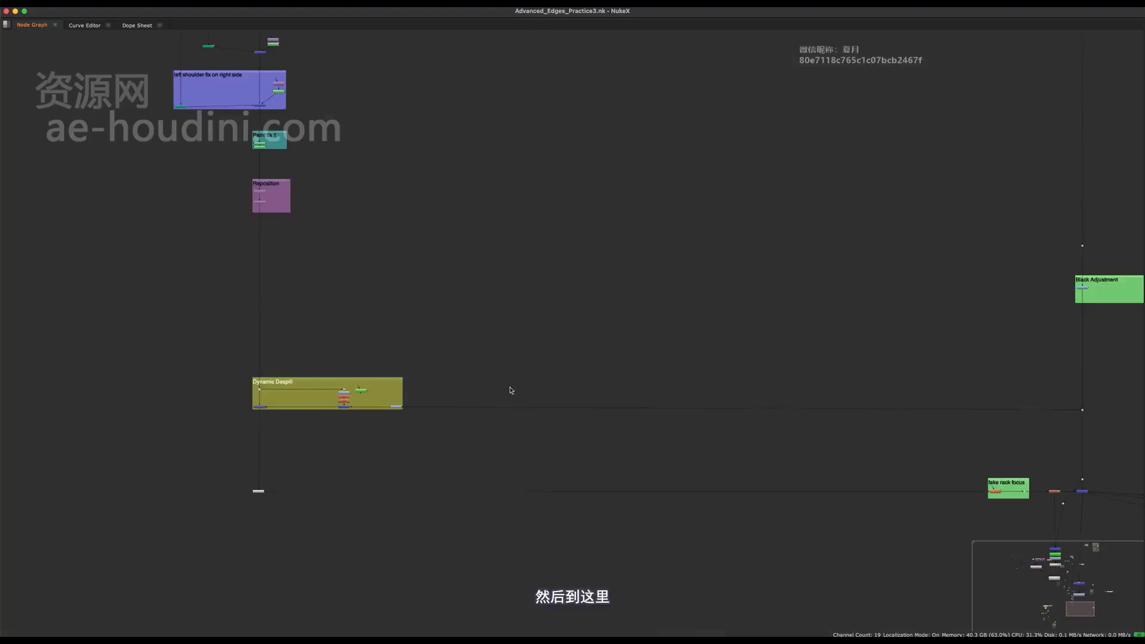
middle_drag(334, 284, 464, 384)
scroll(398, 356, up, 6)
scroll(385, 402, up, 4)
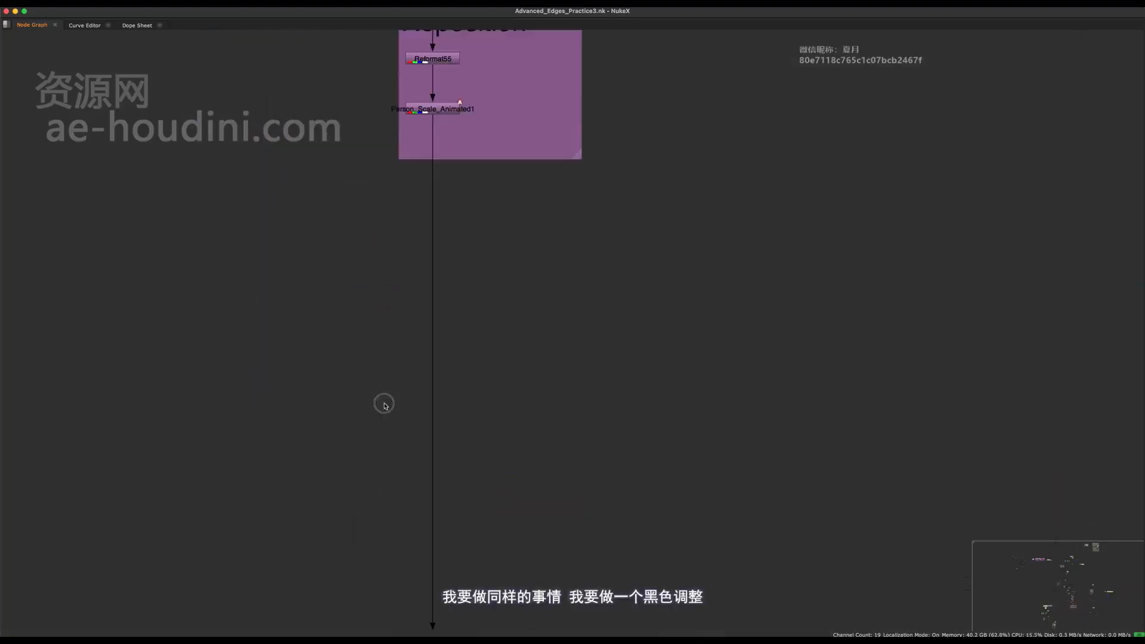
middle_drag(384, 472, 387, 550)
middle_drag(428, 423, 483, 173)
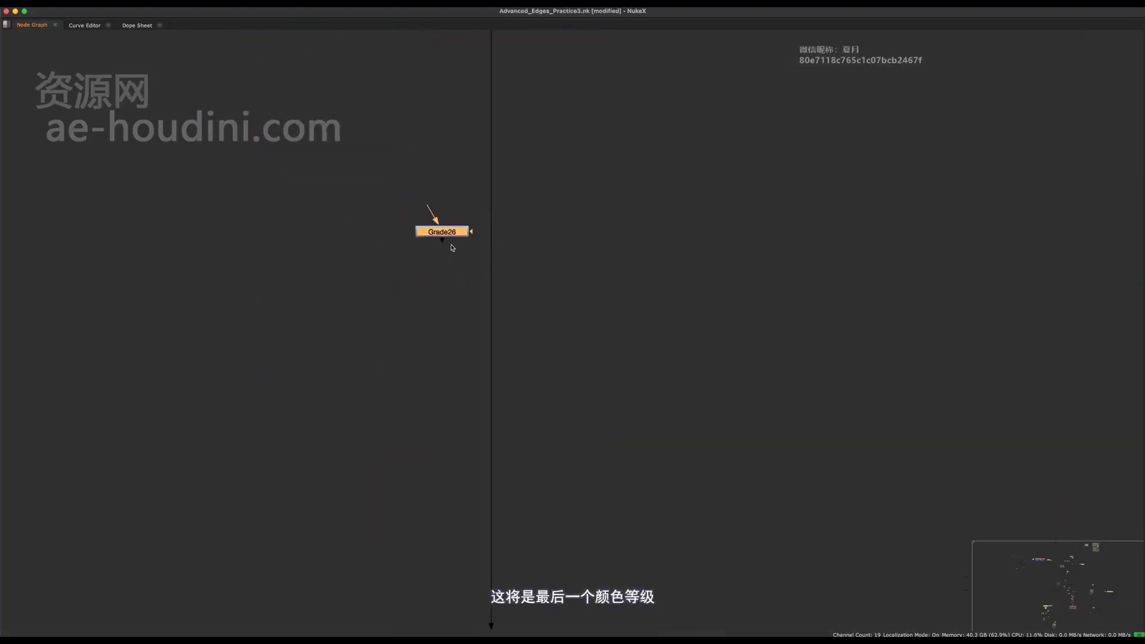
- Insert the new Grade into the foreground pipe below the Reposition backdrop and return to the full layout
drag(453, 237, 441, 555)
middle_drag(449, 443, 443, 204)
drag(437, 313, 496, 213)
scroll(503, 218, up, 2)
middle_drag(476, 308, 466, 580)
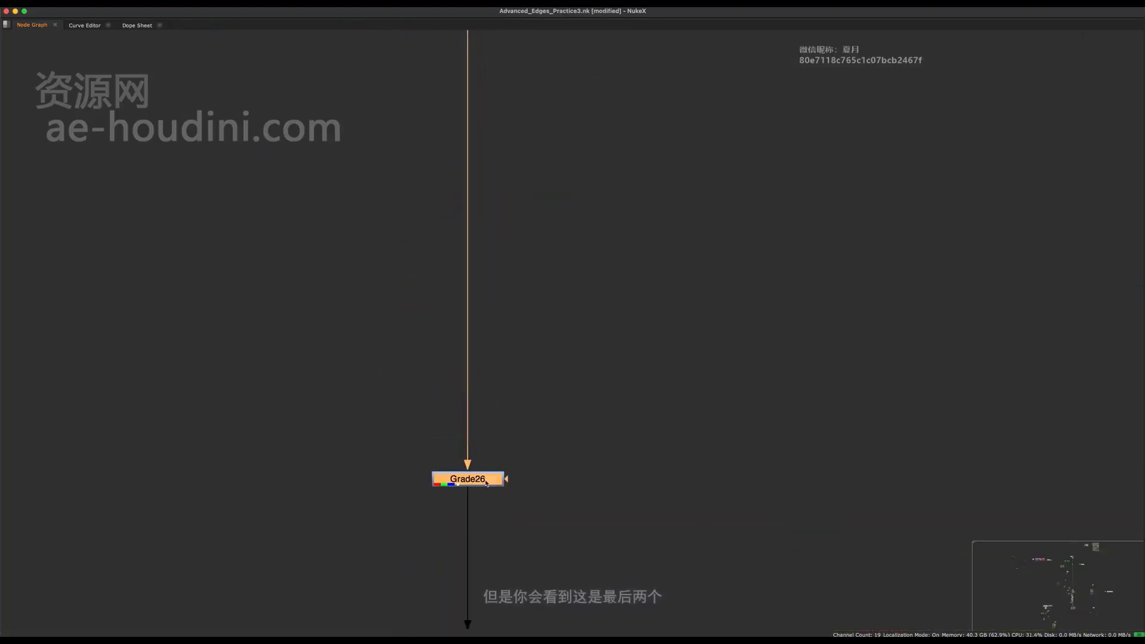
key(space)
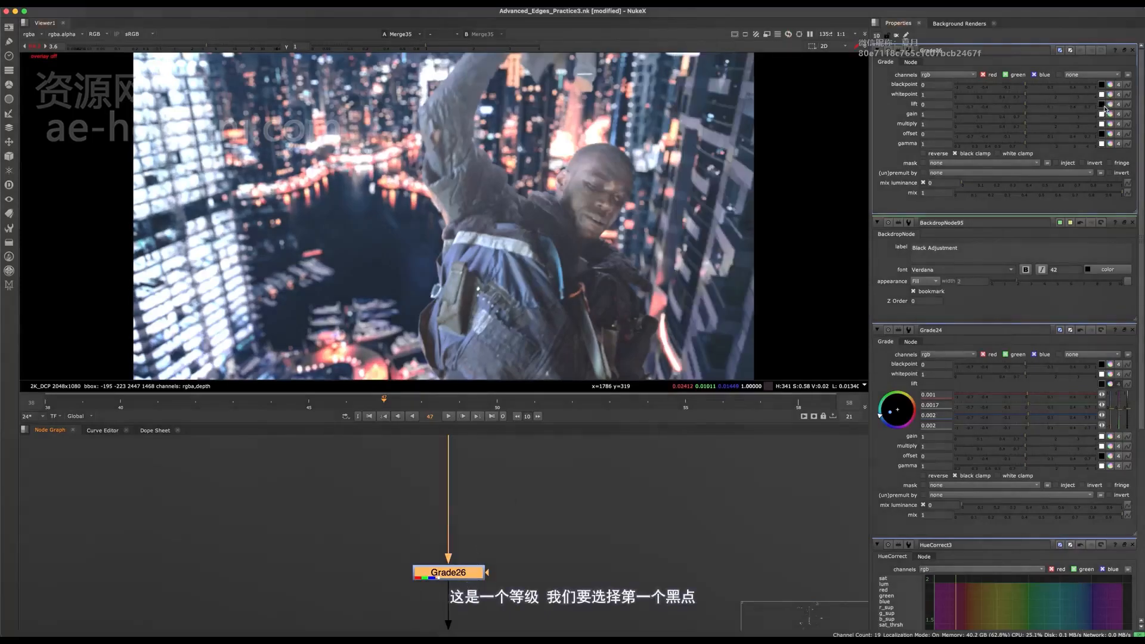
- Sample the new Grade's blackpoint from the dark area of the character's jacket near the bottom of the image
mouse_move(421, 342)
middle_down()
mouse_move(434, 272)
mouse_move(433, 335)
middle_up()
scroll(434, 274, up, 5)
scroll(443, 280, down, 5)
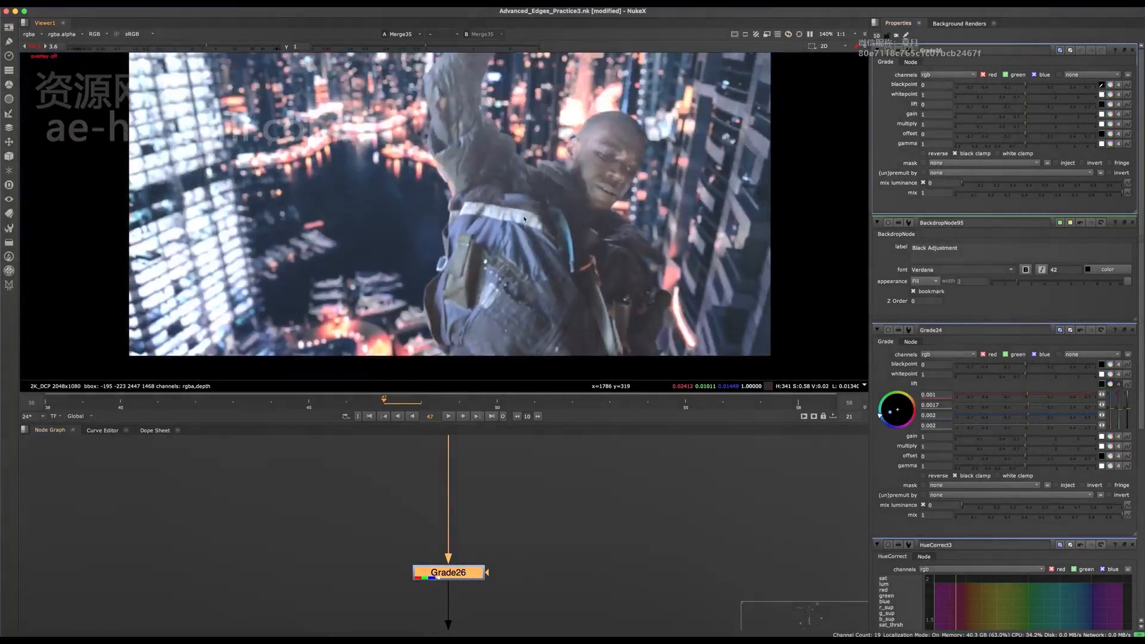
middle_drag(511, 100, 416, 266)
scroll(406, 170, up, 5)
scroll(457, 249, up, 3)
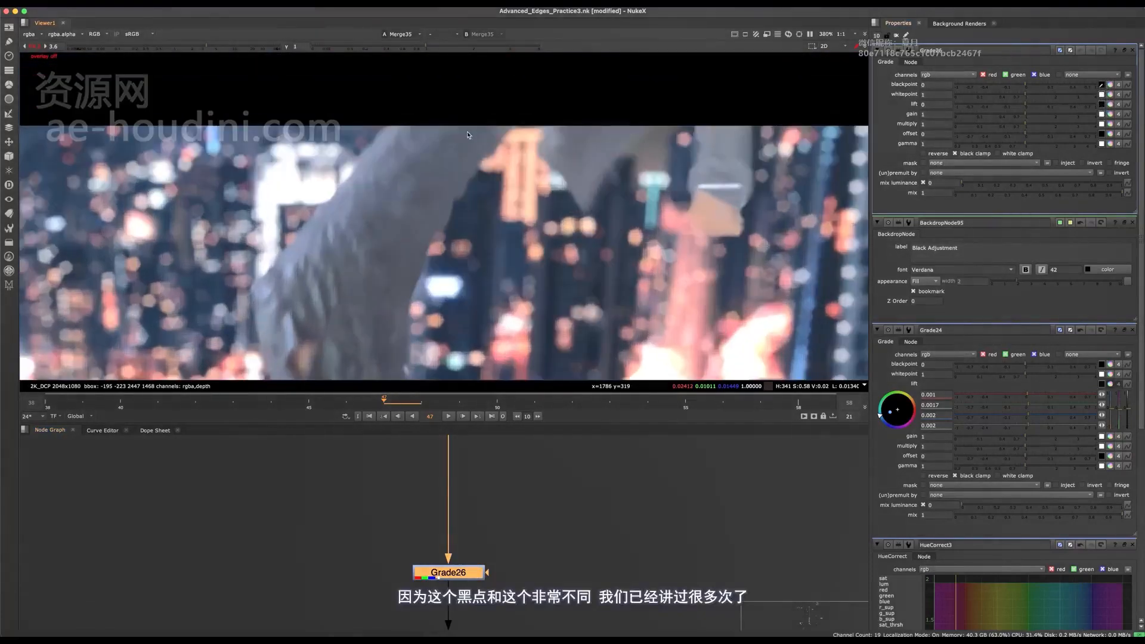
scroll(462, 169, down, 5)
middle_drag(441, 325, 427, 170)
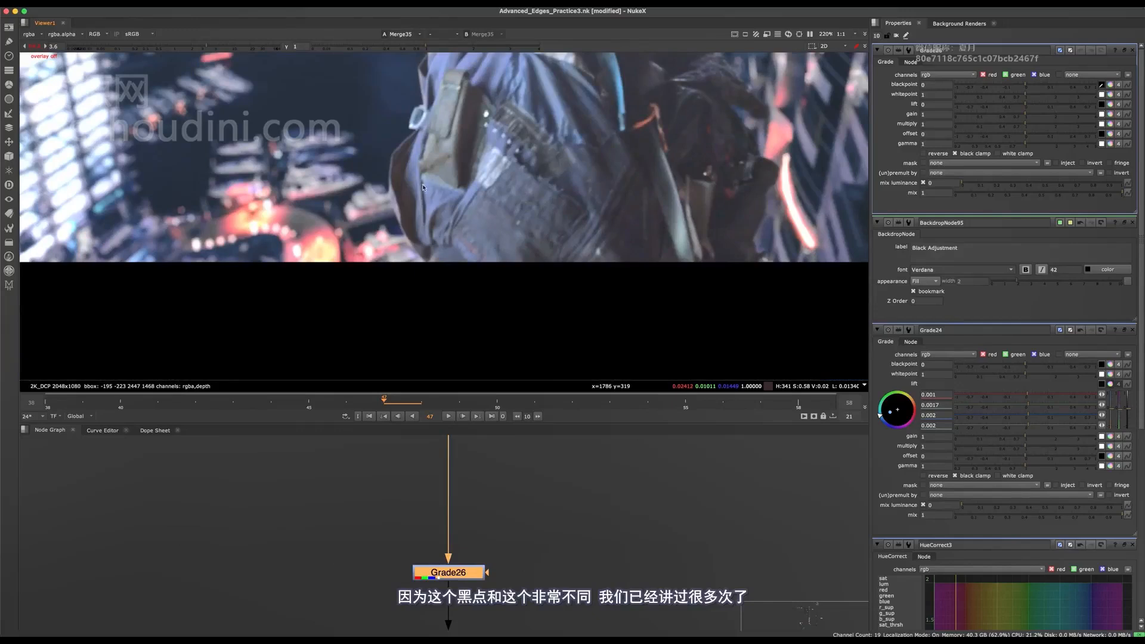
scroll(430, 189, up, 8)
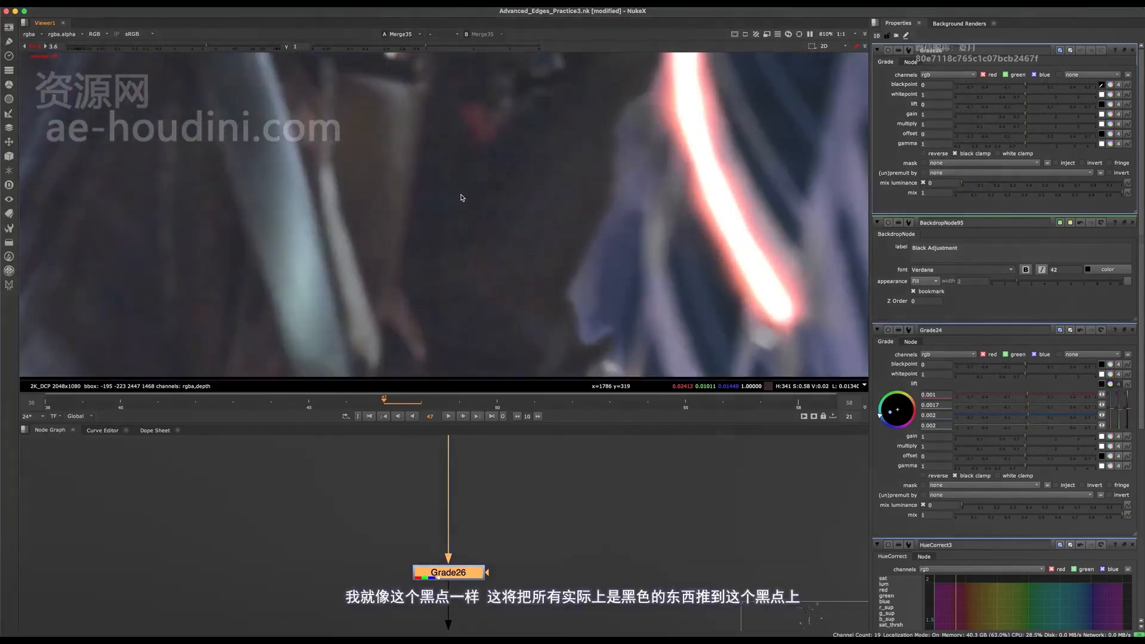
ctrl+shift+drag(461, 198, 464, 207)
scroll(499, 236, down, 7)
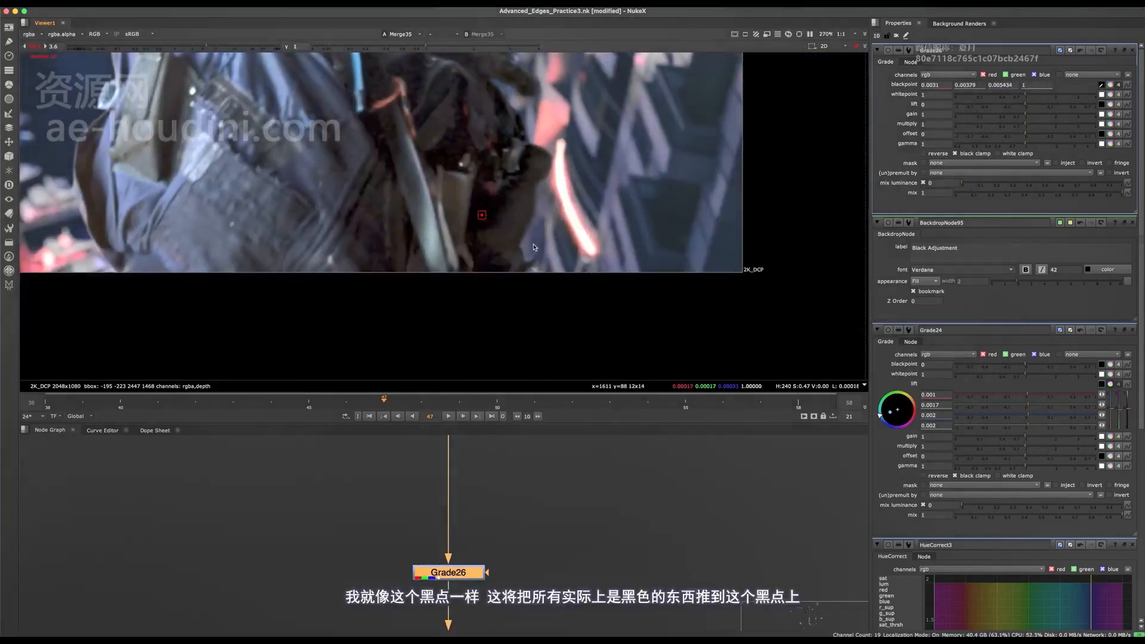
scroll(580, 281, down, 6)
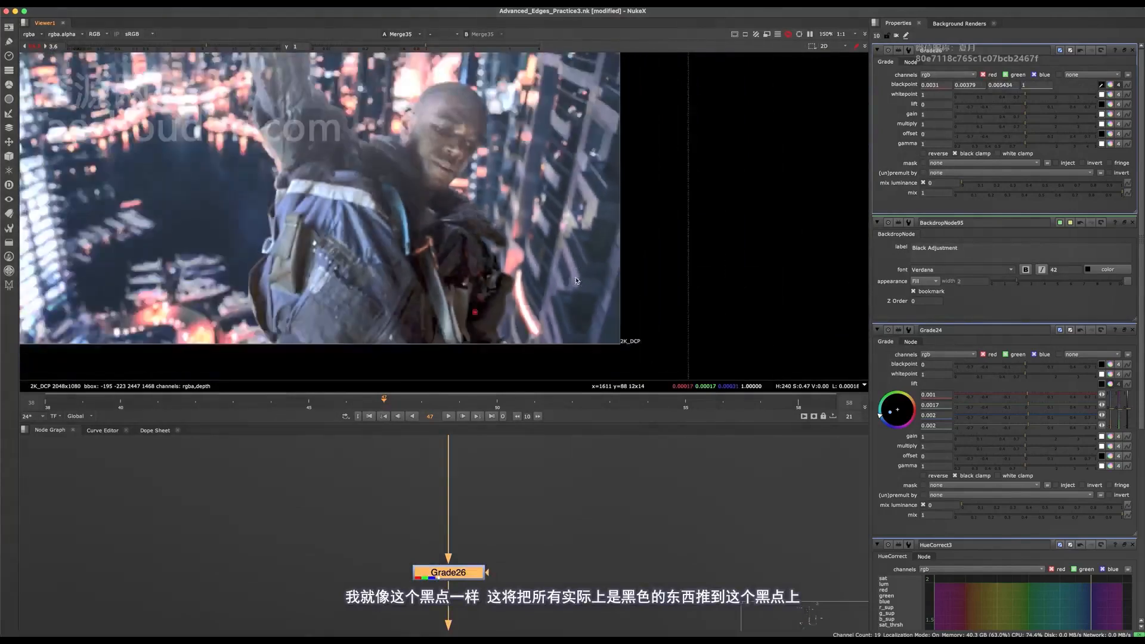
key(d)
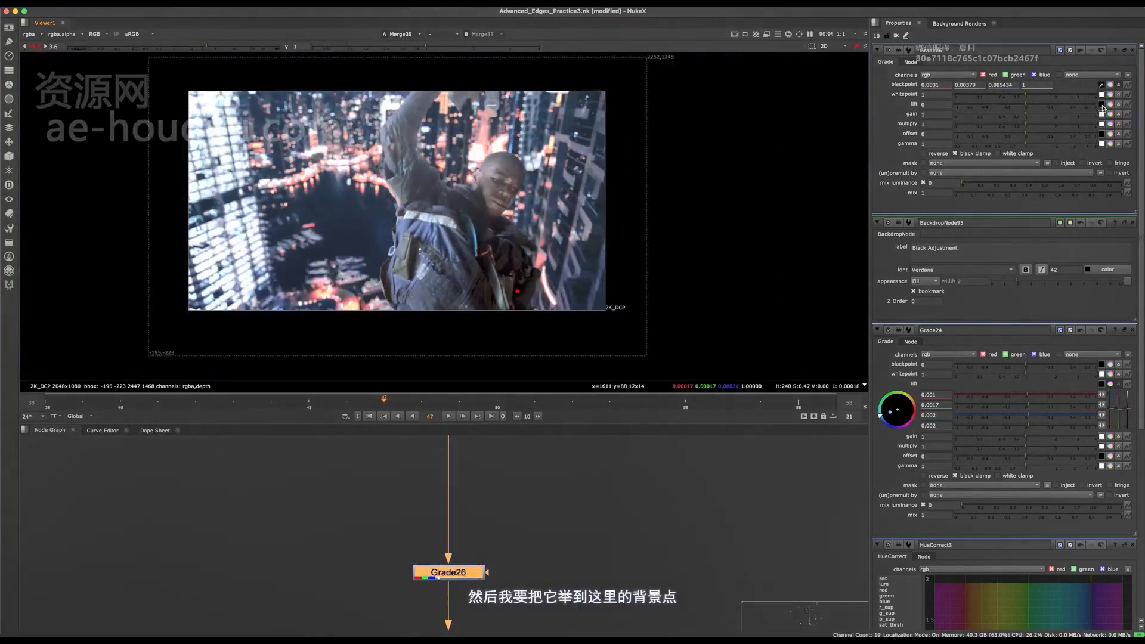
- With the Grade disabled, sample its lift from the dark building area near the image's right edge
scroll(613, 216, up, 12)
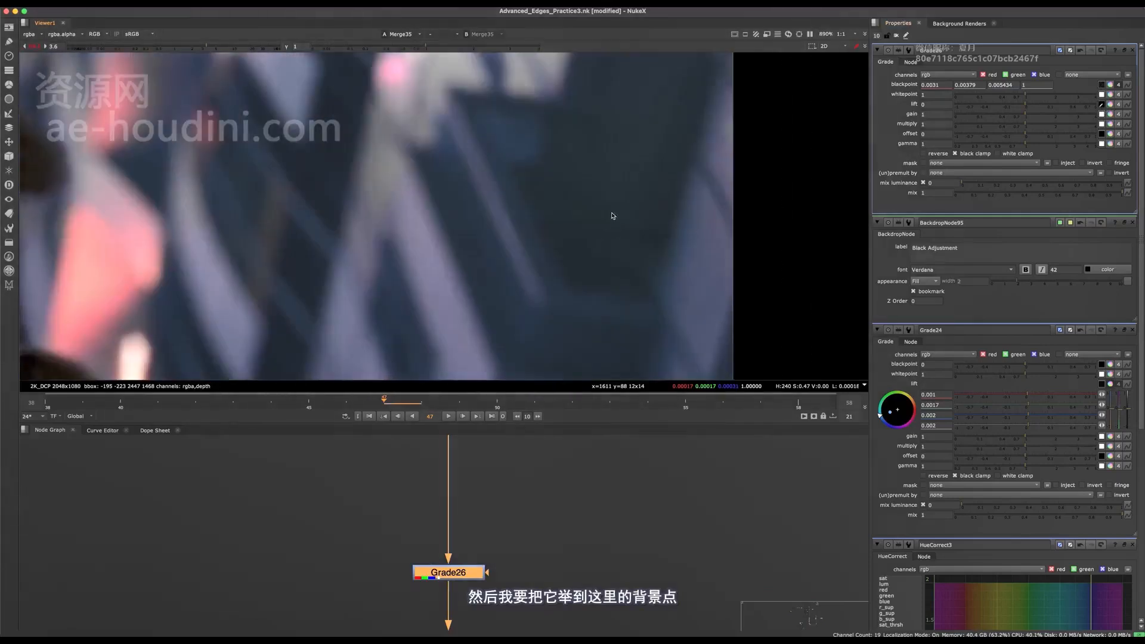
scroll(606, 209, down, 5)
key(d)
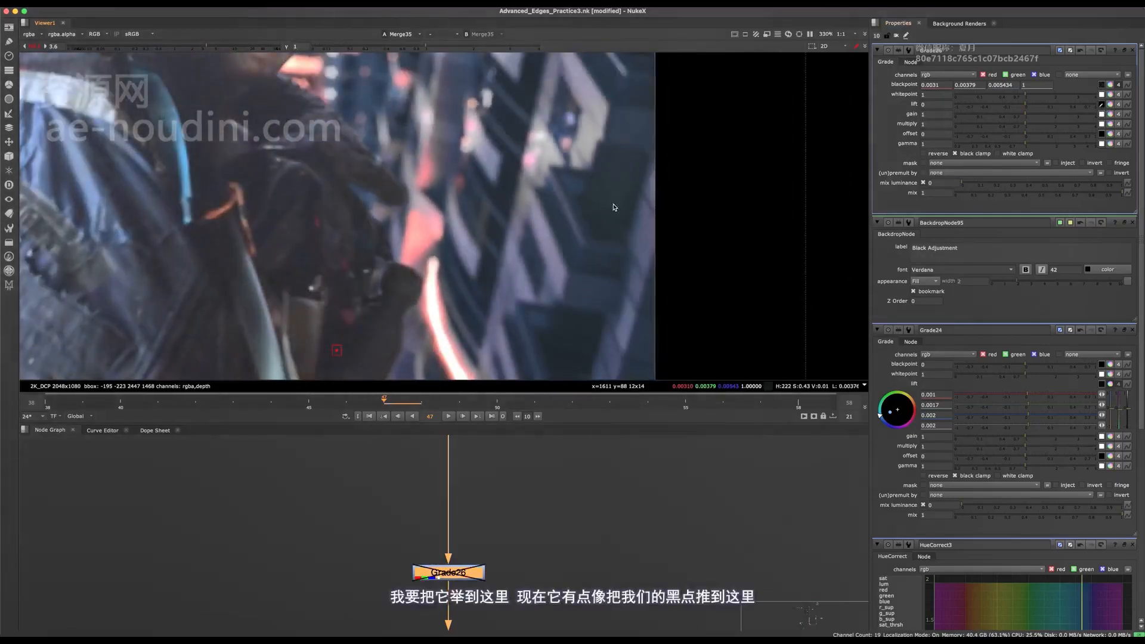
ctrl+click(604, 210)
scroll(576, 266, down, 3)
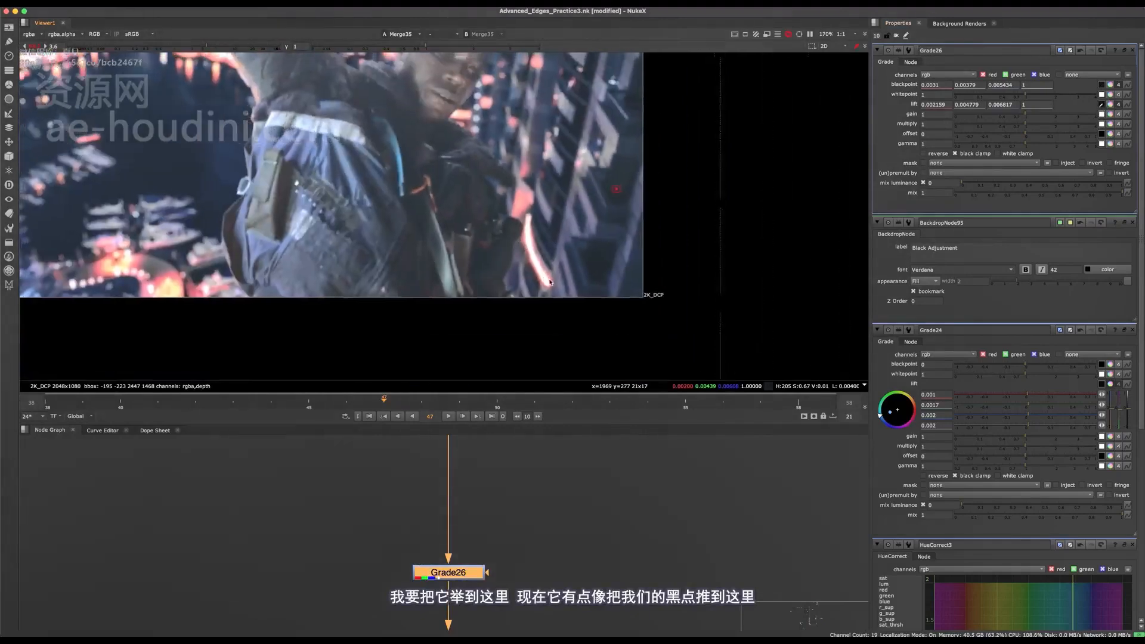
- Compare the character's blacks with the background, close up and full frame, with the foreground Grade disabled and enabled
key(d)
scroll(553, 255, down, 3)
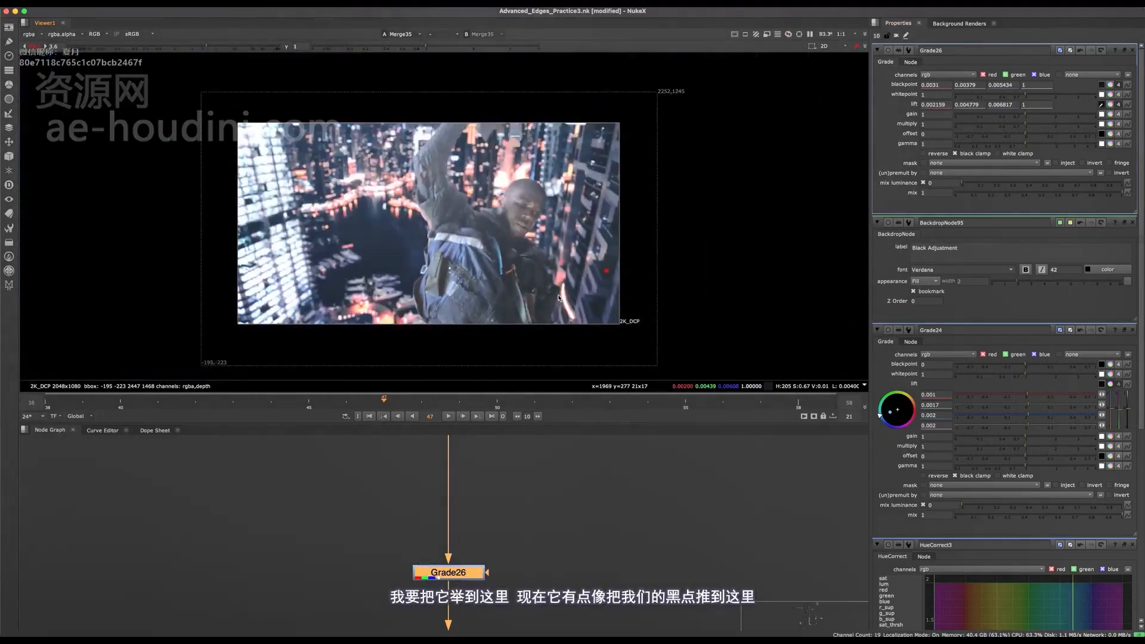
key(d)
key(d)
scroll(599, 274, up, 5)
key(d)
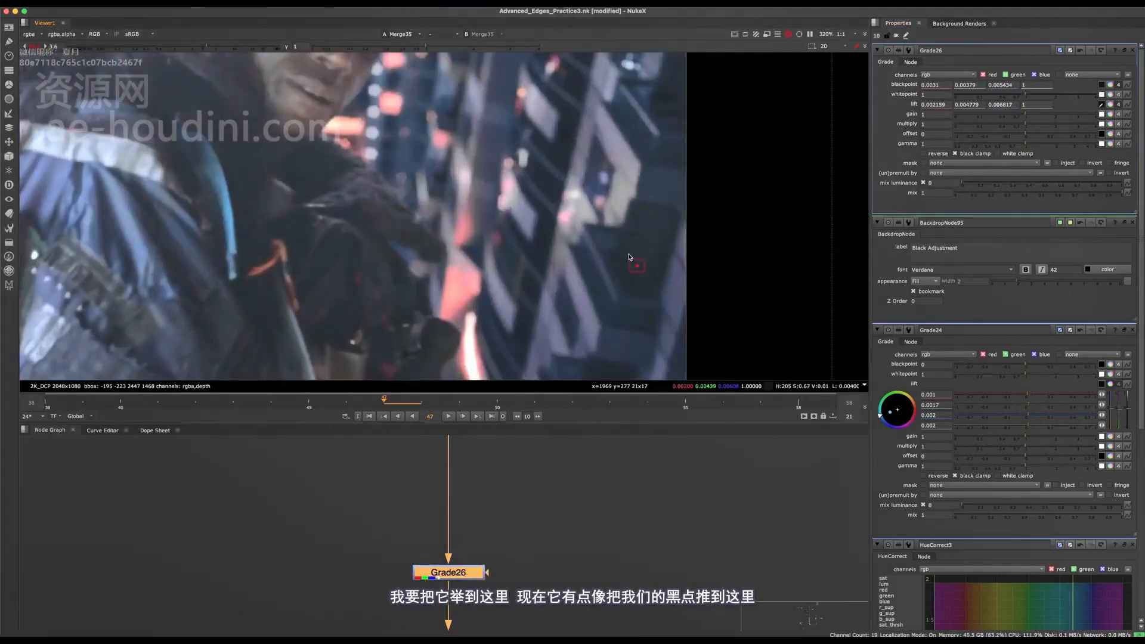
scroll(600, 278, down, 3)
key(d)
scroll(341, 302, up, 5)
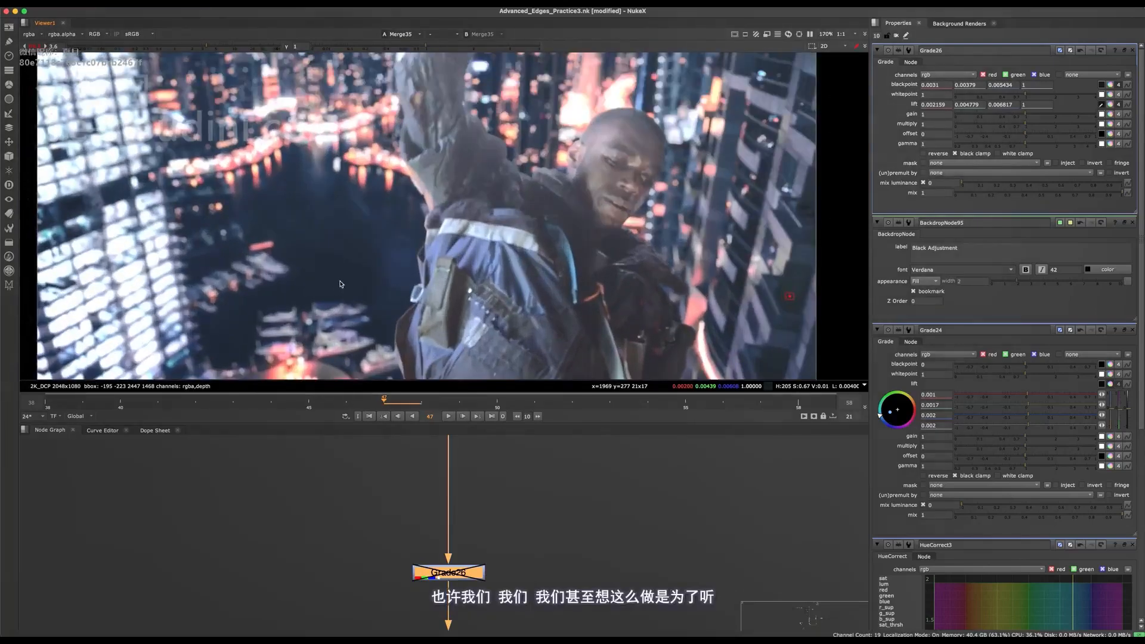
- Resample the foreground Grade's lift from the dark water beside the character
scroll(329, 222, down, 5)
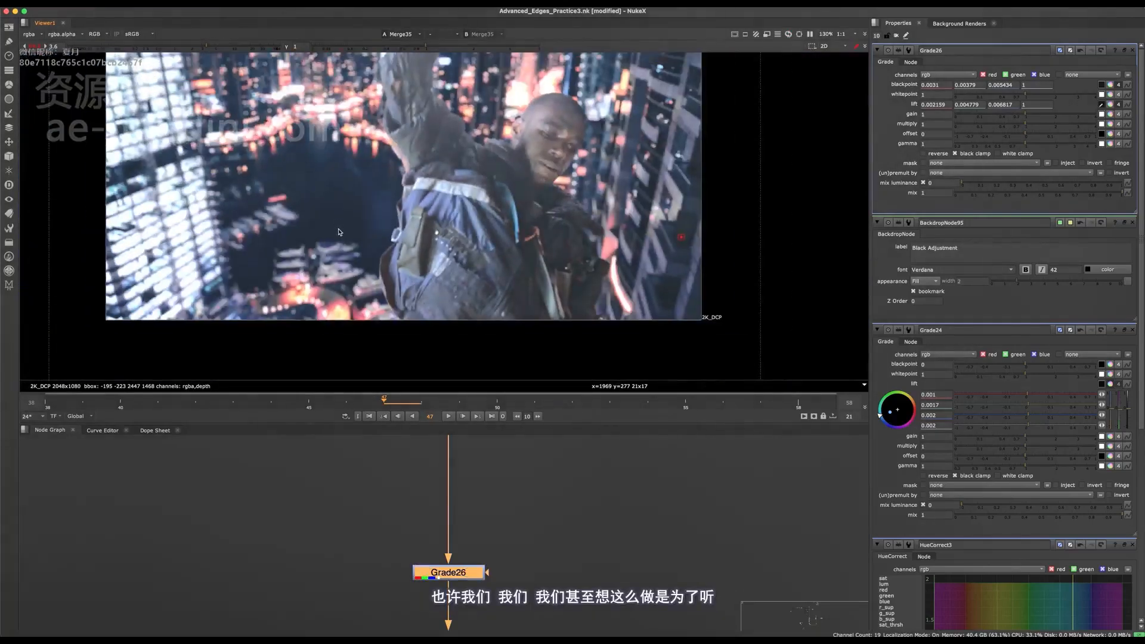
scroll(340, 232, up, 2)
key(d)
ctrl+click(331, 225)
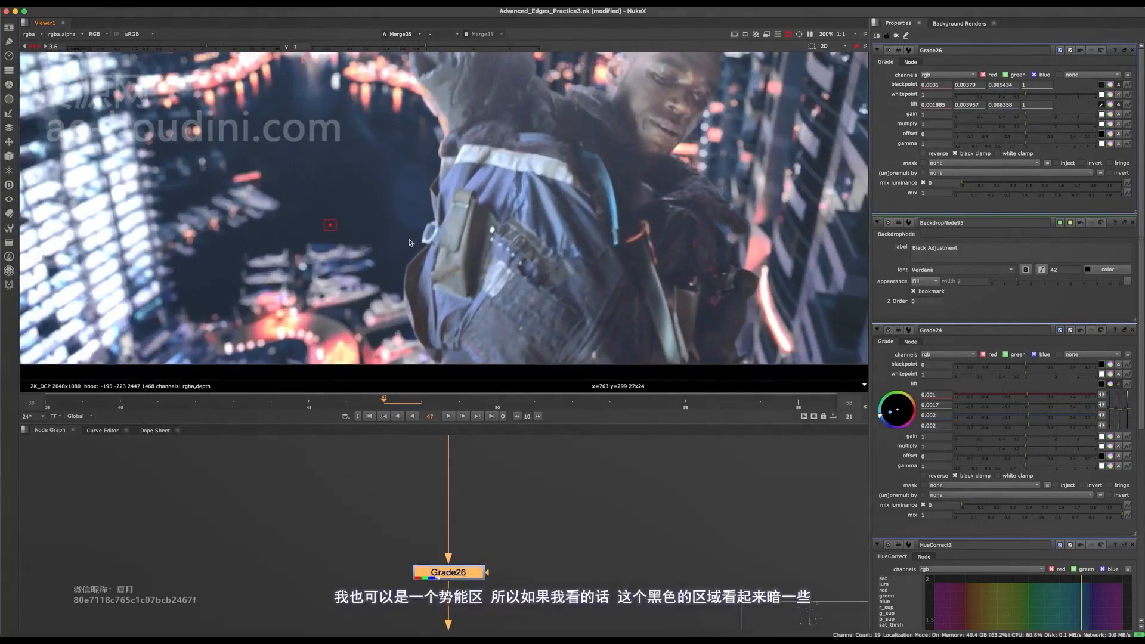
- Refine the foreground Grade's lift sample in the dark water beside the character, and check the blacks at full frame
scroll(410, 243, down, 2)
scroll(343, 237, up, 2)
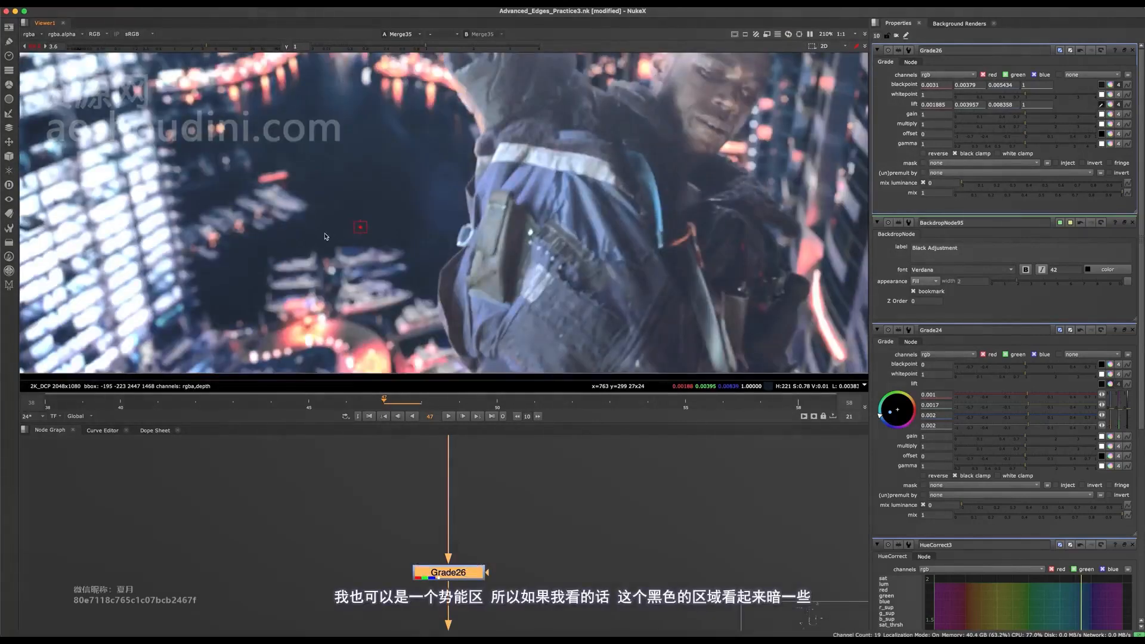
middle_drag(605, 278, 486, 251)
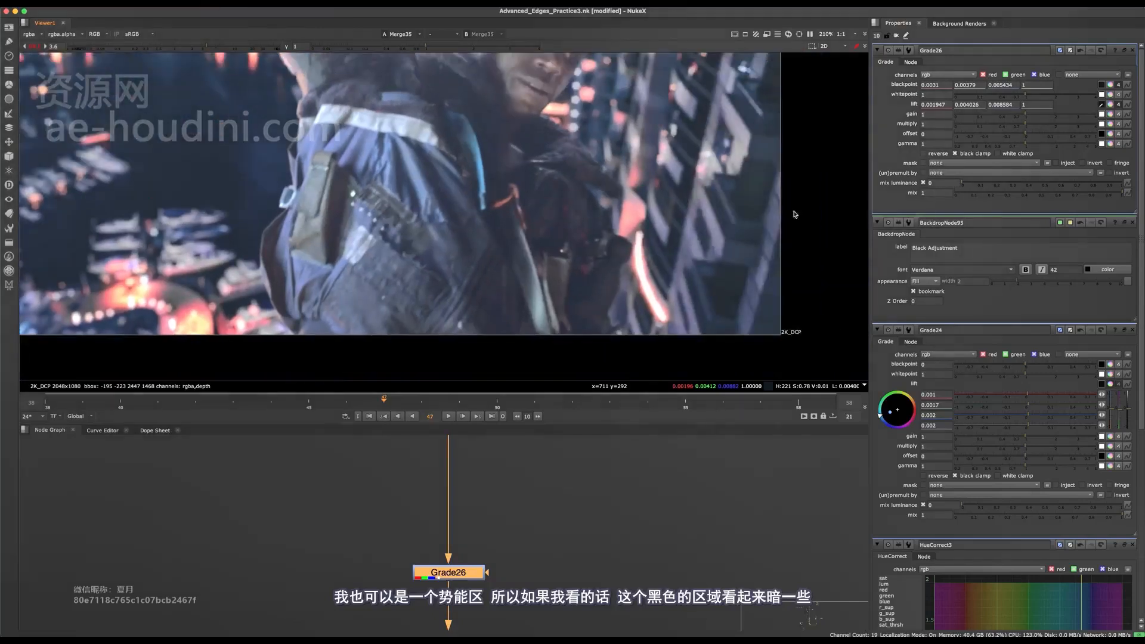
scroll(794, 215, down, 5)
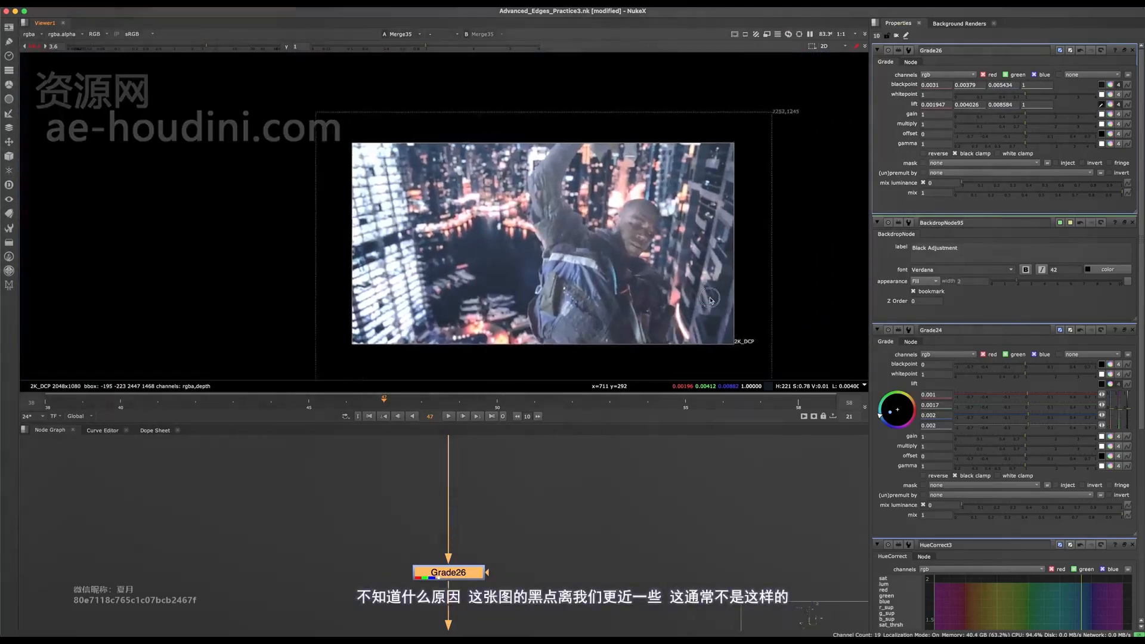
scroll(692, 301, up, 1)
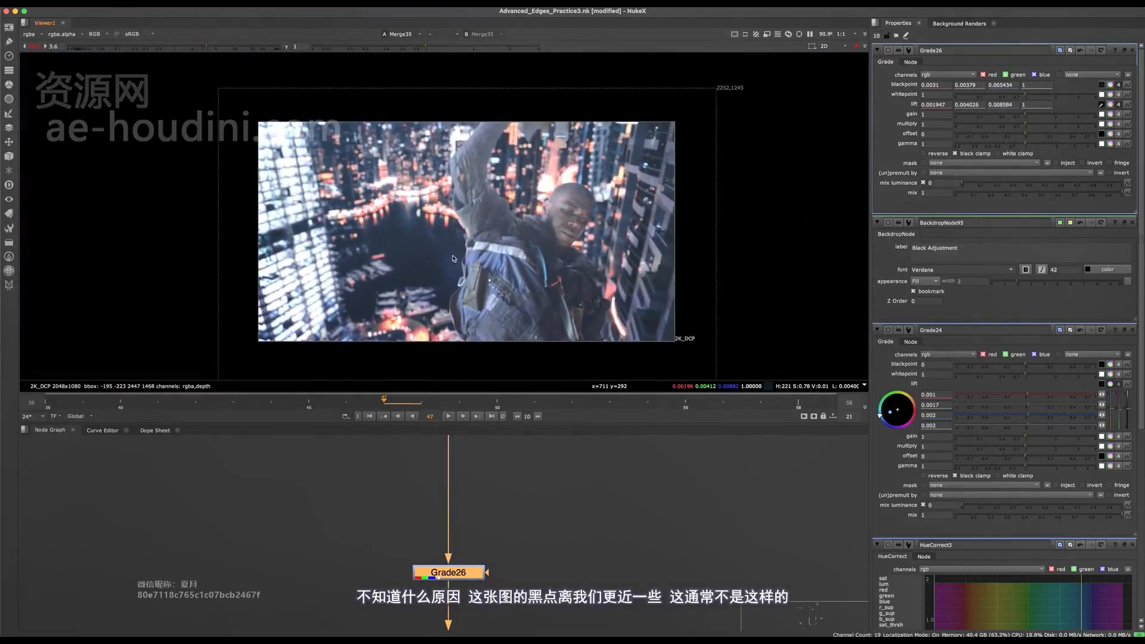
scroll(630, 341, up, 3)
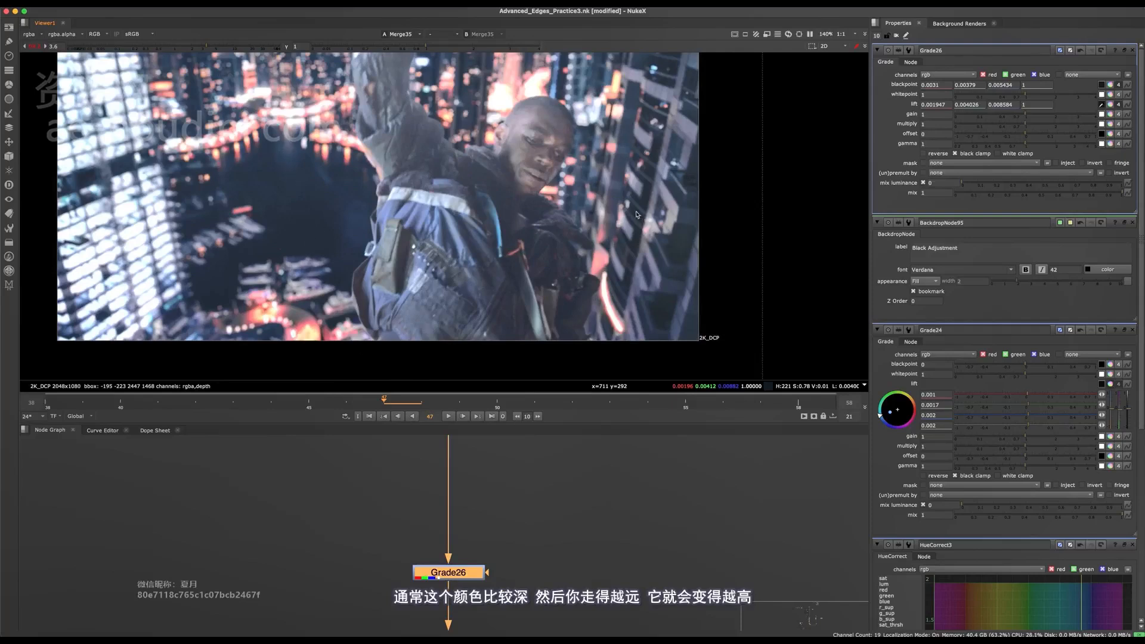
- Resample the foreground Grade's lift from the dark building facade near the image's right edge
scroll(646, 198, up, 8)
shift+super+drag(626, 193, 635, 206)
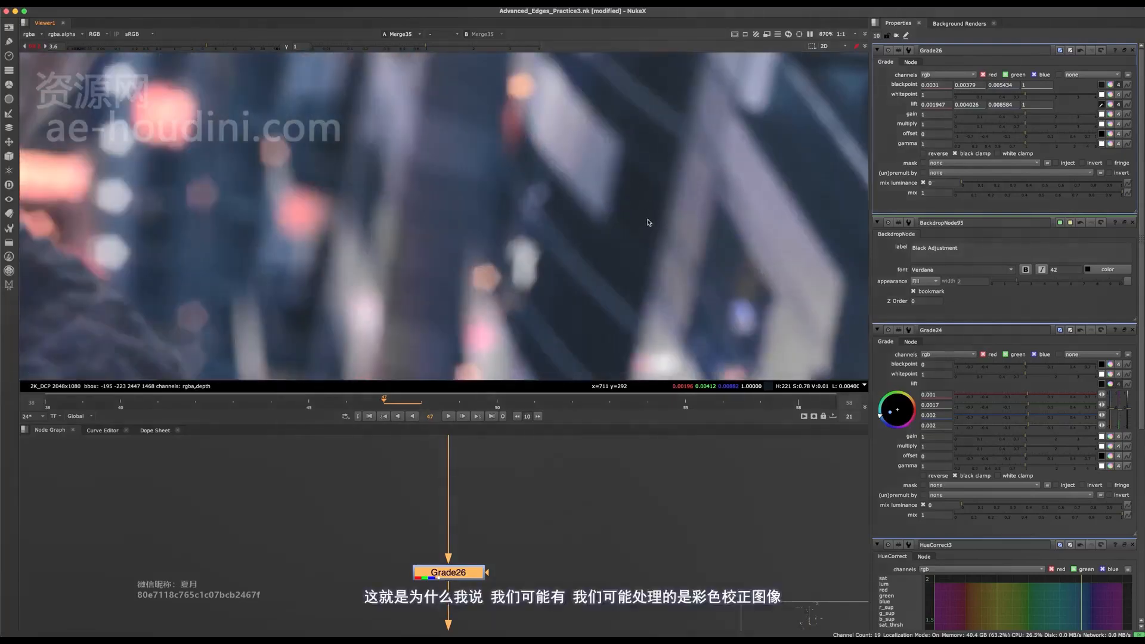
scroll(650, 221, down, 4)
scroll(648, 226, down, 5)
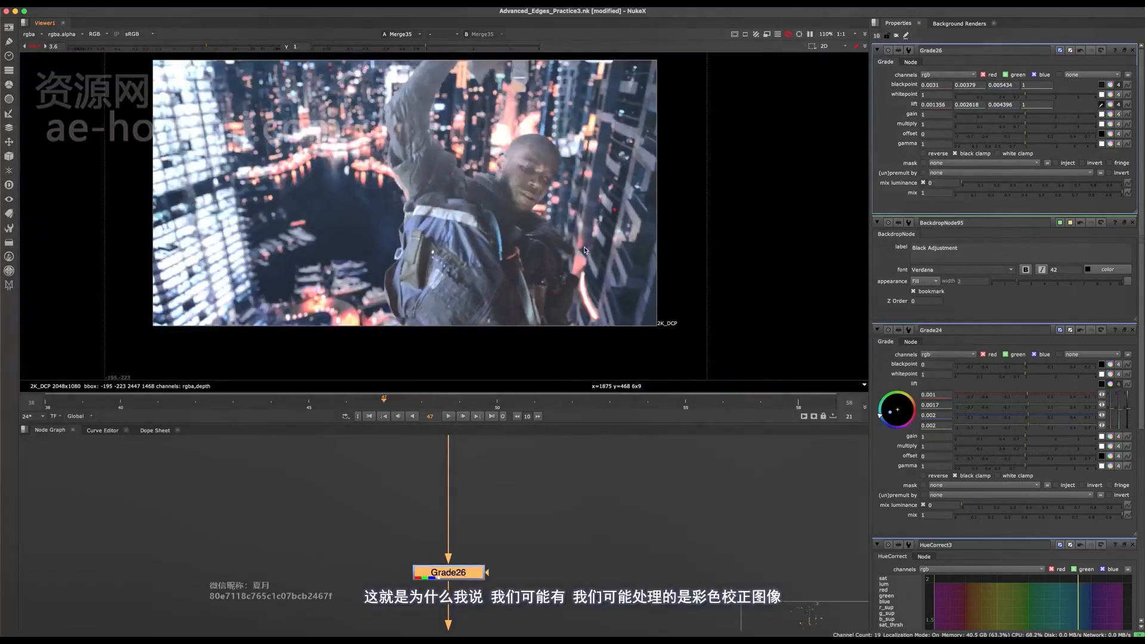
- Compare the character's blacks with the building and water, close up and full frame, with the foreground Grade disabled and enabled
key(d)
key(d)
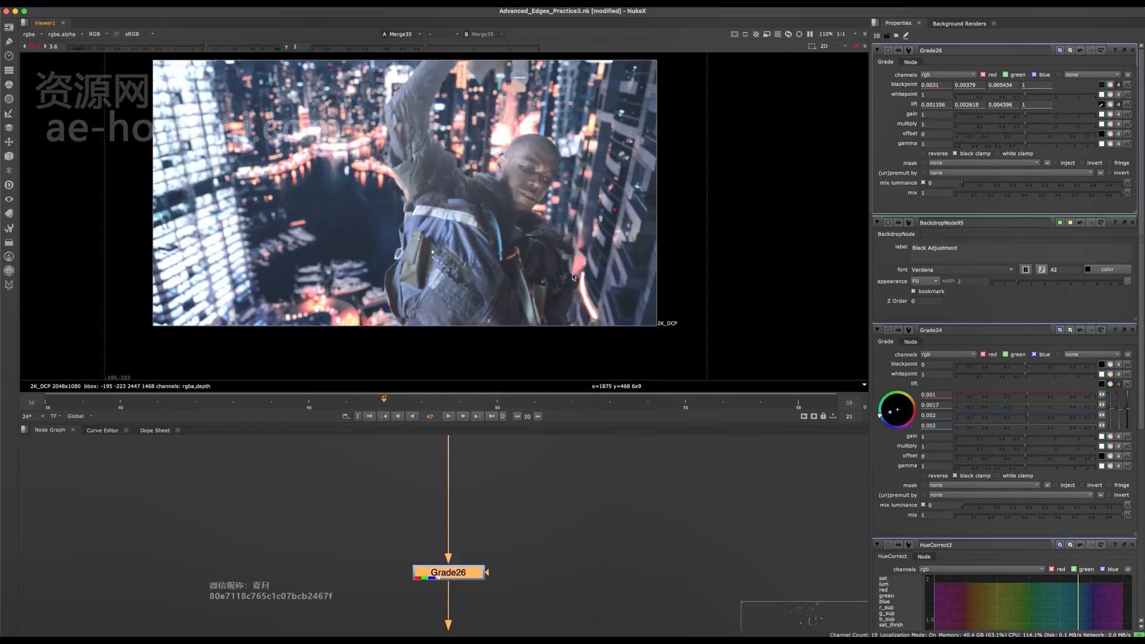
scroll(572, 276, up, 3)
scroll(695, 245, up, 3)
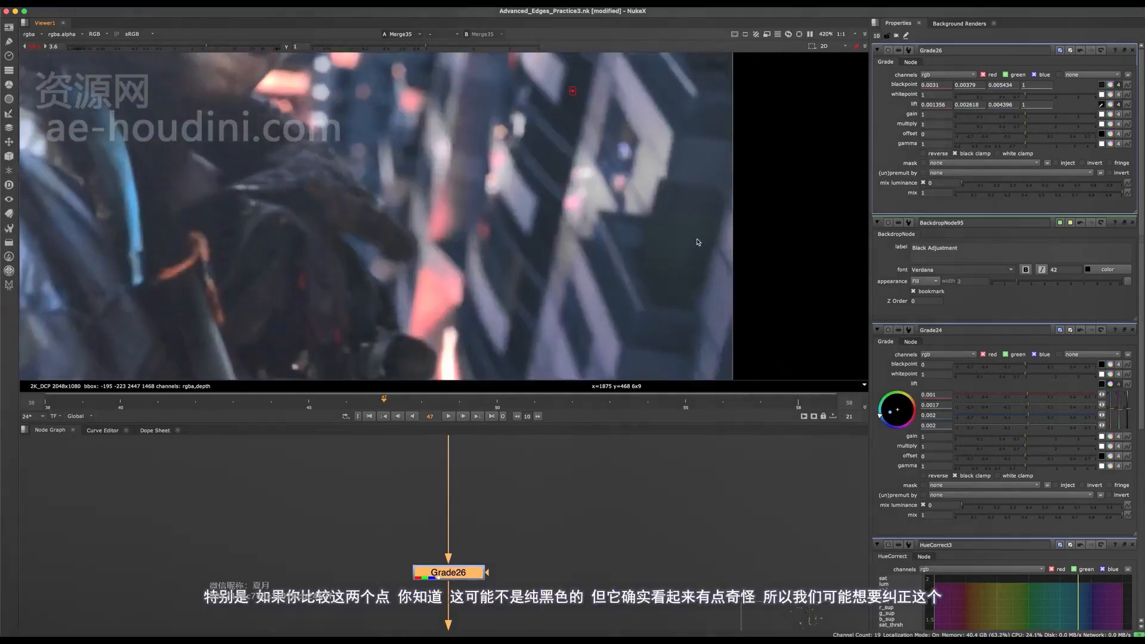
middle_drag(698, 243, 570, 261)
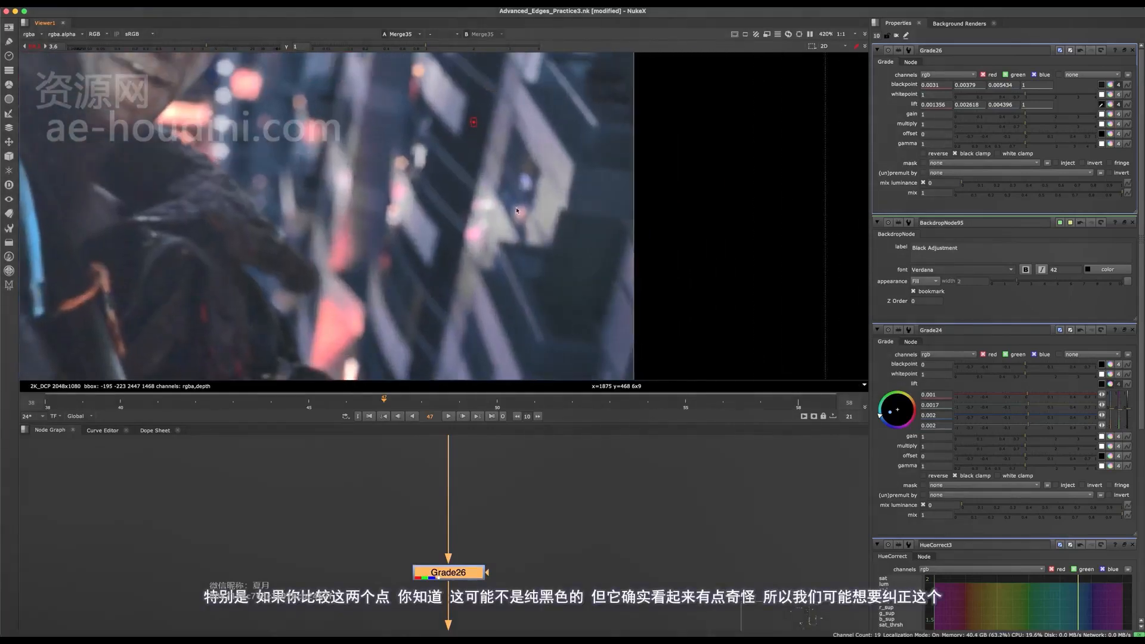
middle_drag(593, 335, 559, 260)
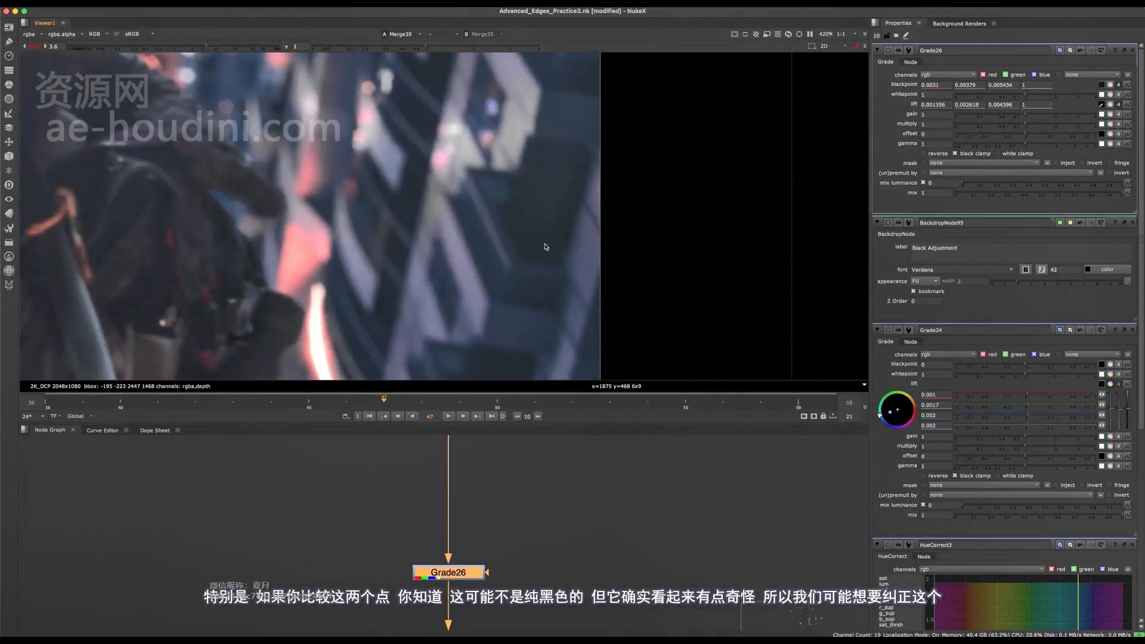
middle_drag(567, 173, 571, 171)
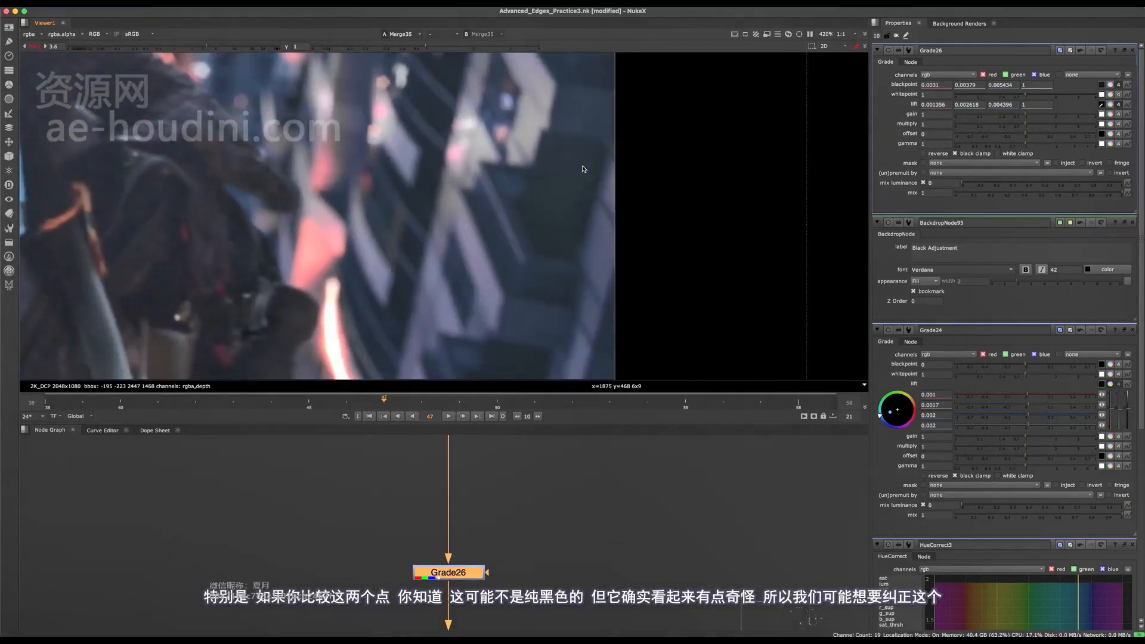
scroll(570, 181, down, 3)
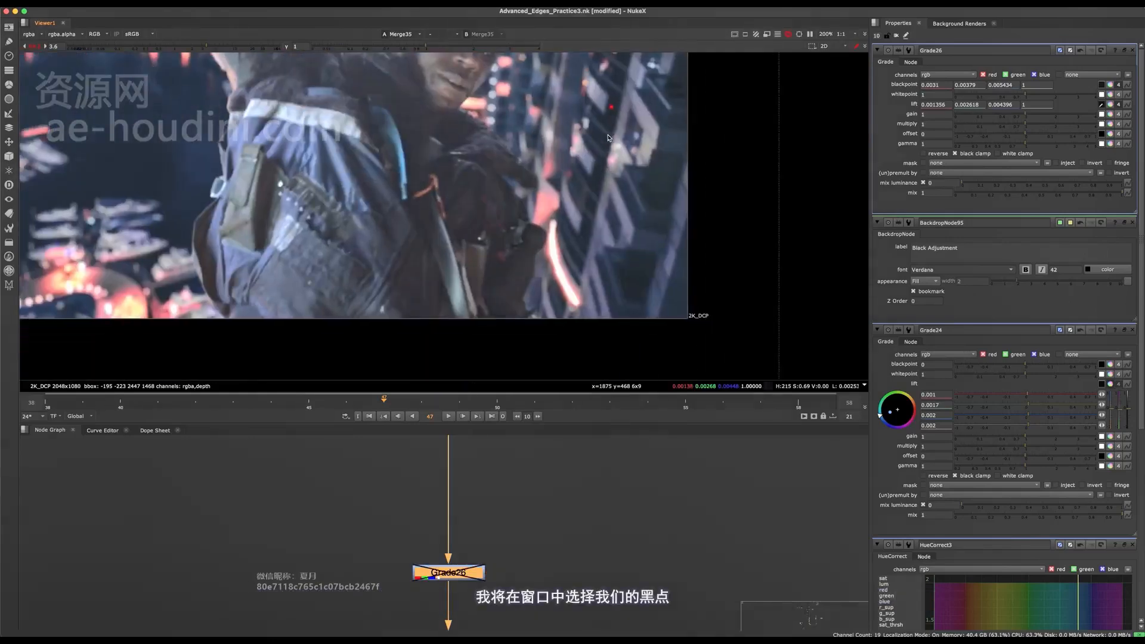
key(d)
scroll(608, 137, up, 2)
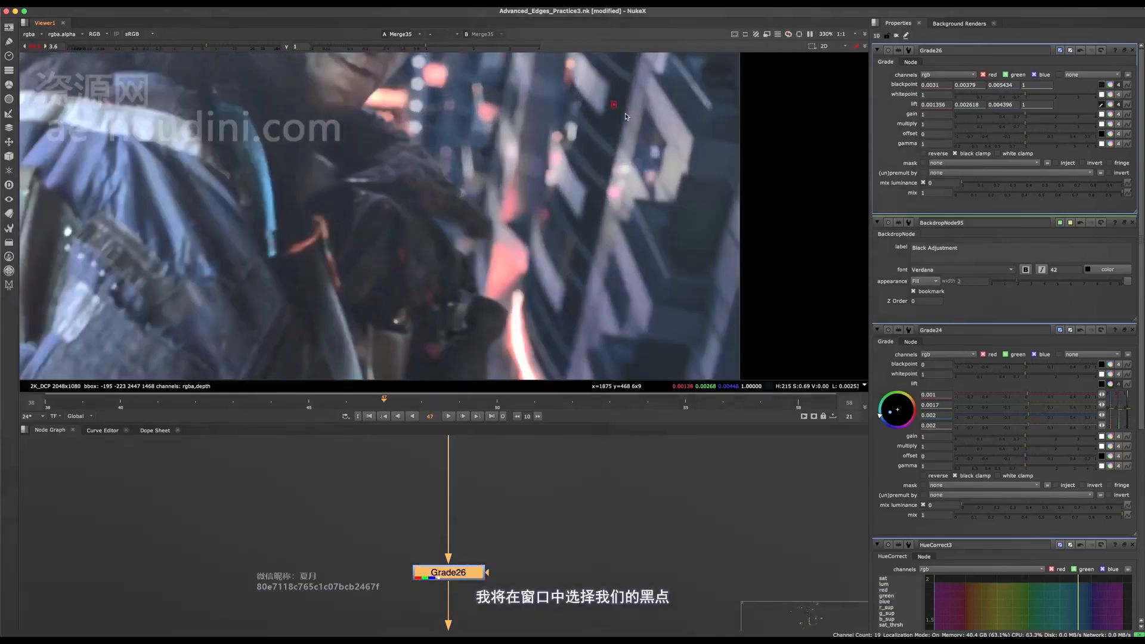
key(d)
key(d)
scroll(610, 139, down, 1)
scroll(610, 140, down, 4)
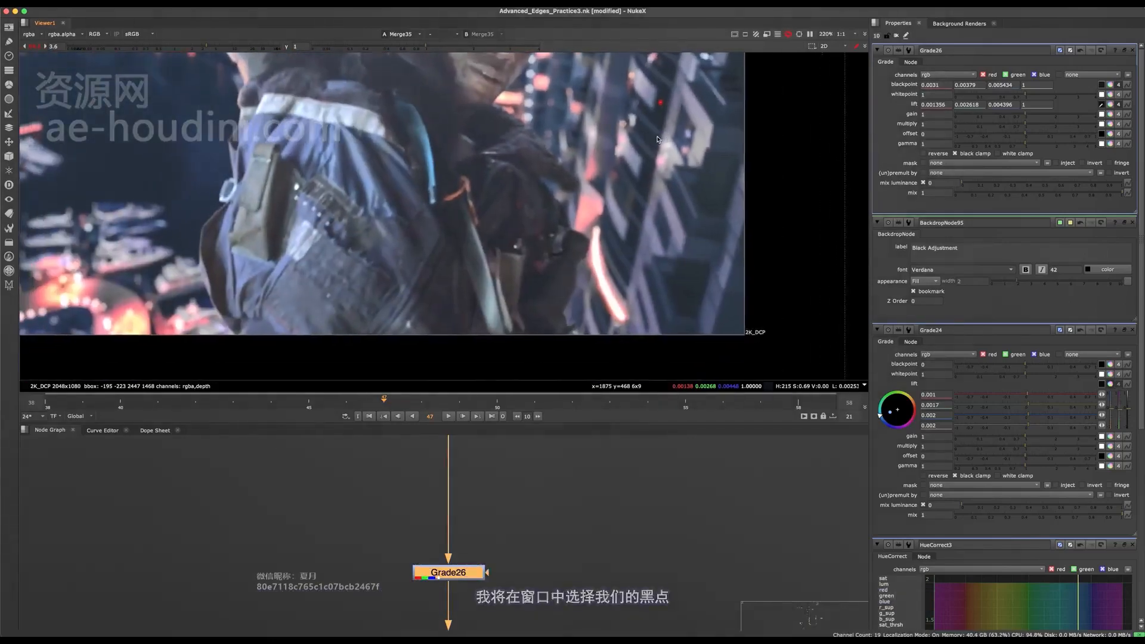
middle_drag(556, 277, 610, 249)
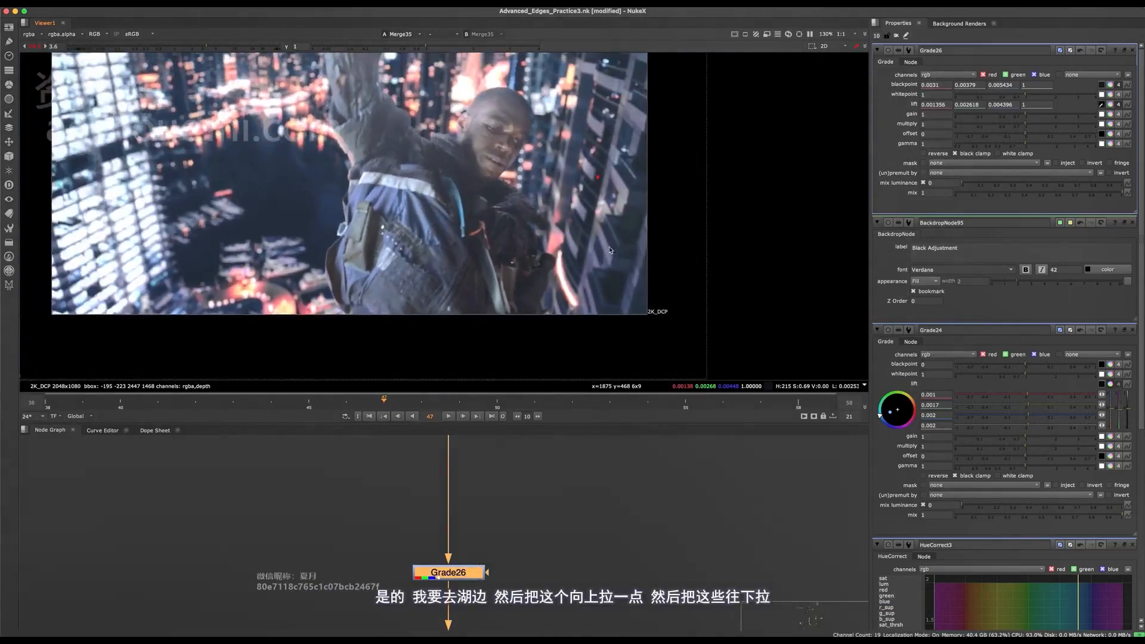
middle_drag(355, 247, 332, 237)
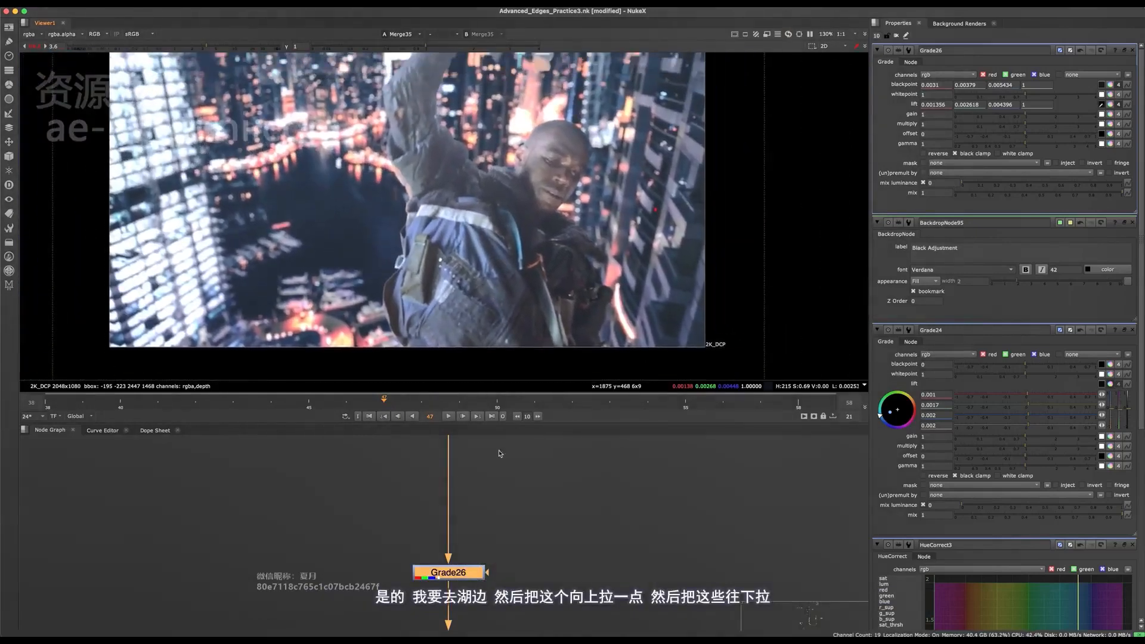
- Add a Grade below Grade24 in the background's Black Adjustment backdrop, with a new Roto node as its mask
scroll(500, 454, down, 10)
middle_drag(485, 526, 299, 527)
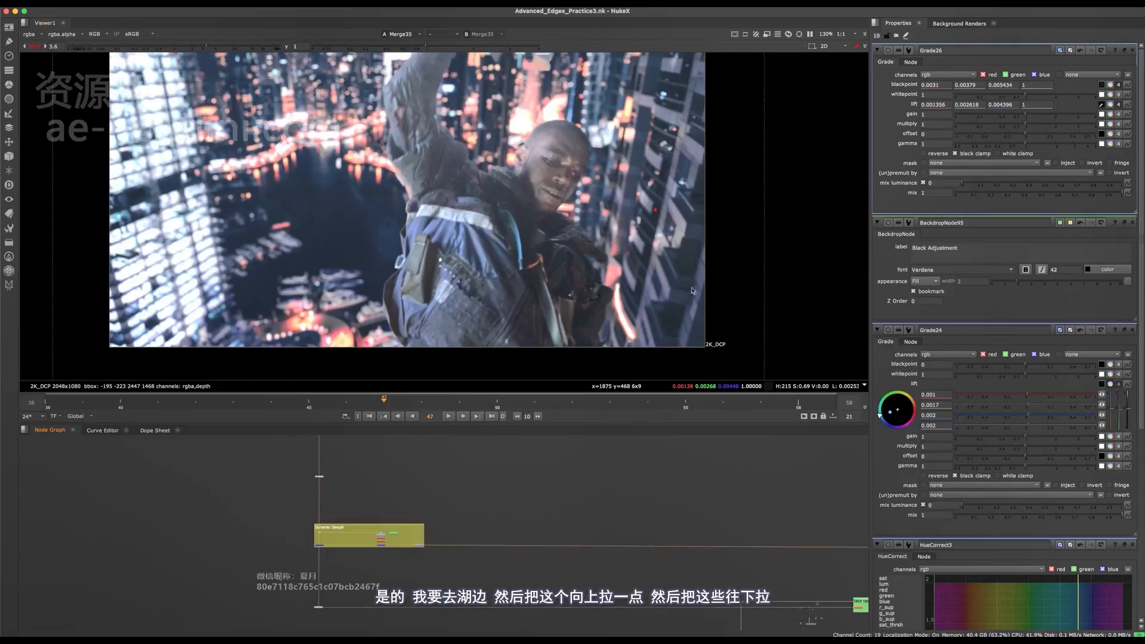
scroll(758, 522, down, 5)
middle_drag(818, 537, 501, 521)
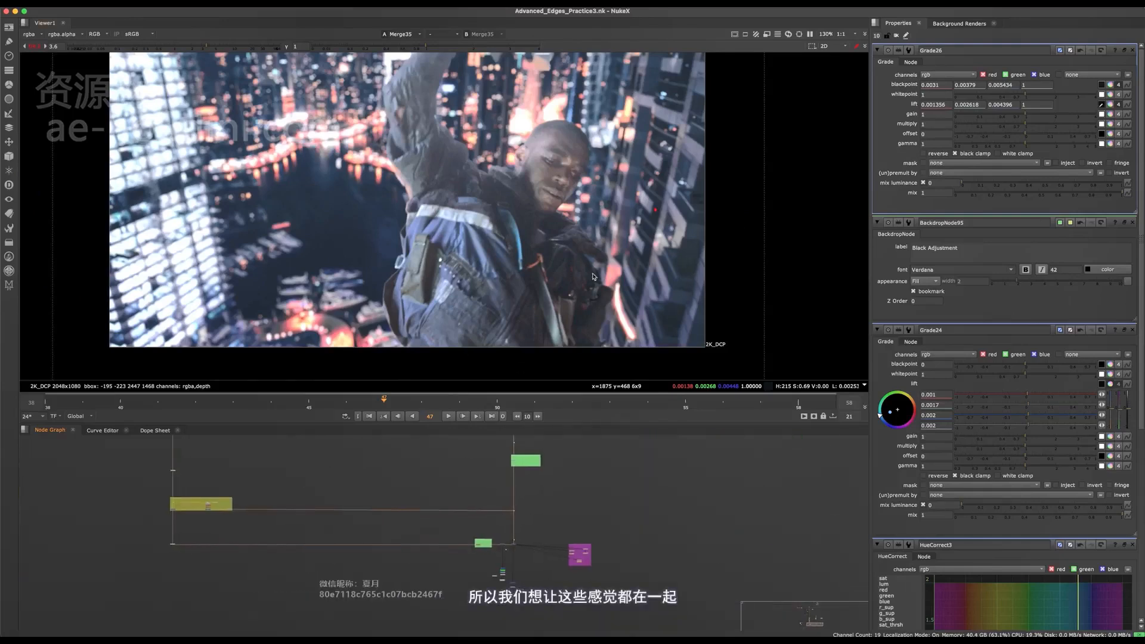
scroll(516, 481, up, 10)
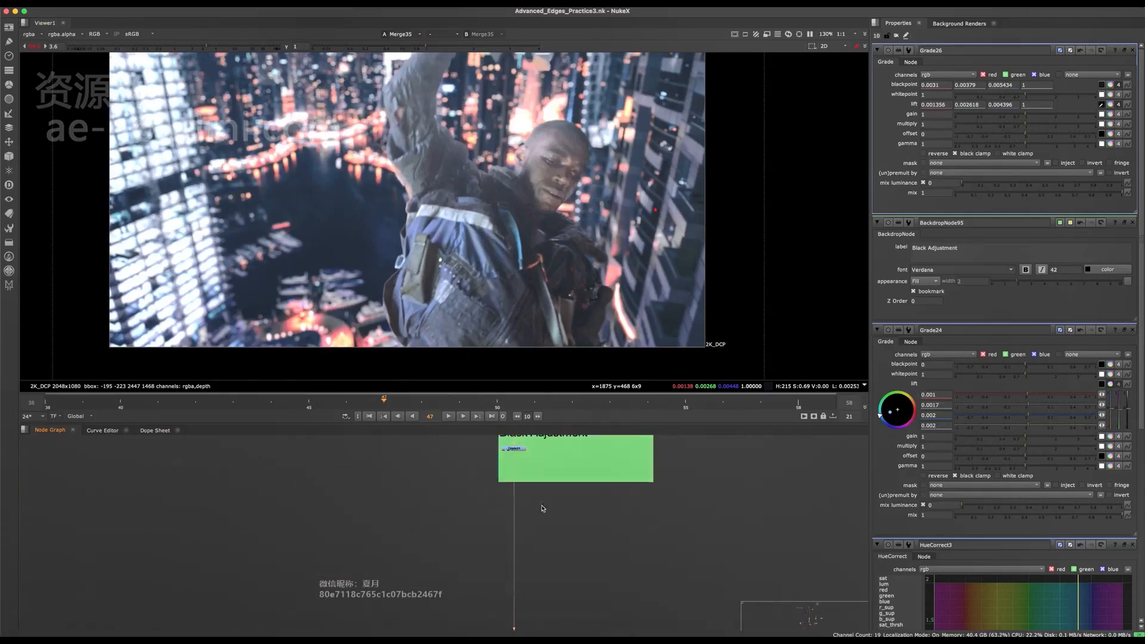
key(g)
drag(439, 580, 471, 531)
scroll(409, 585, up, 4)
click(469, 541)
key(o)
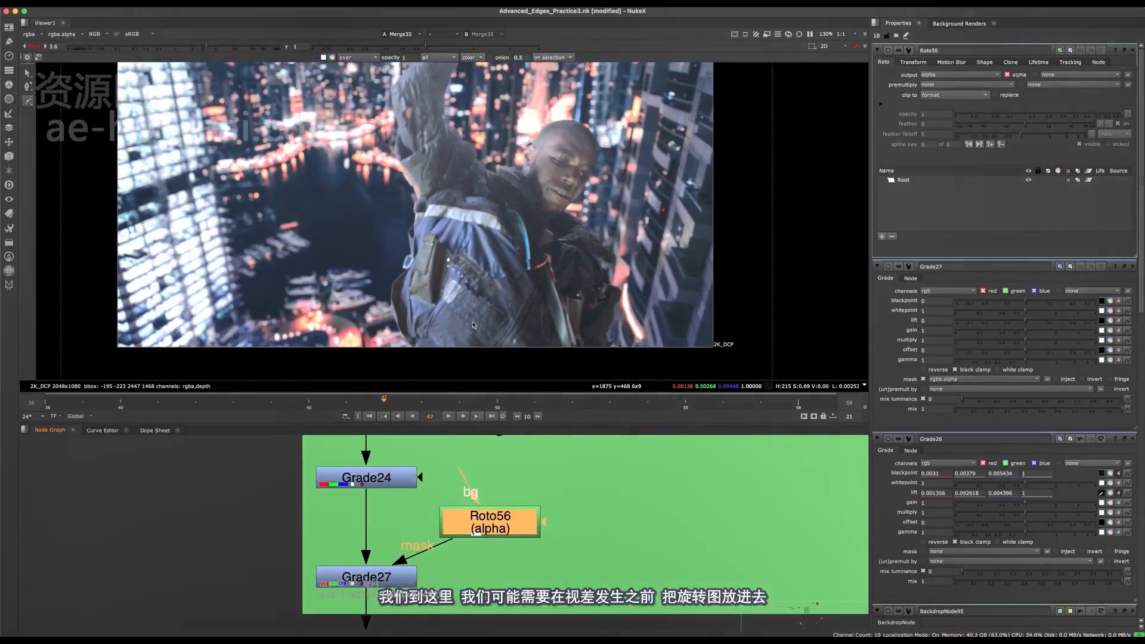
- Cut the new Grade and its Roto mask out of the Black Adjustment backdrop
drag(584, 487, 251, 604)
middle_drag(463, 550, 450, 623)
scroll(463, 541, down, 10)
key(super+x)
scroll(470, 531, down, 5)
- Paste the Grade and its Roto mask into the background branch below the BG Plate, ahead of the parallax setups
key(space)
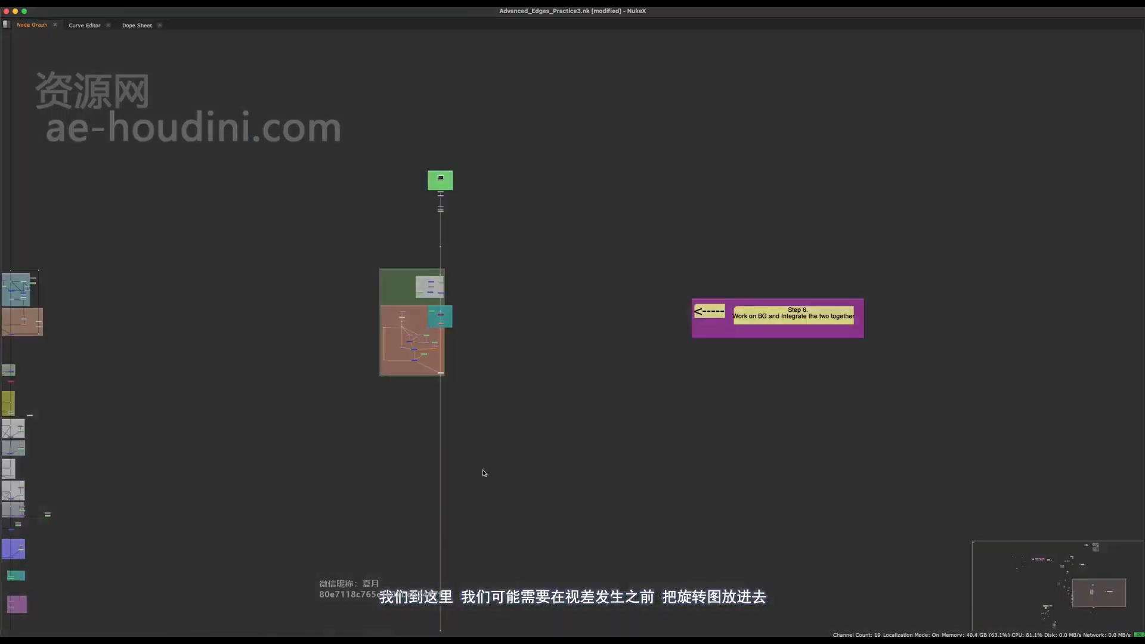
middle_drag(453, 281, 548, 118)
scroll(442, 492, up, 8)
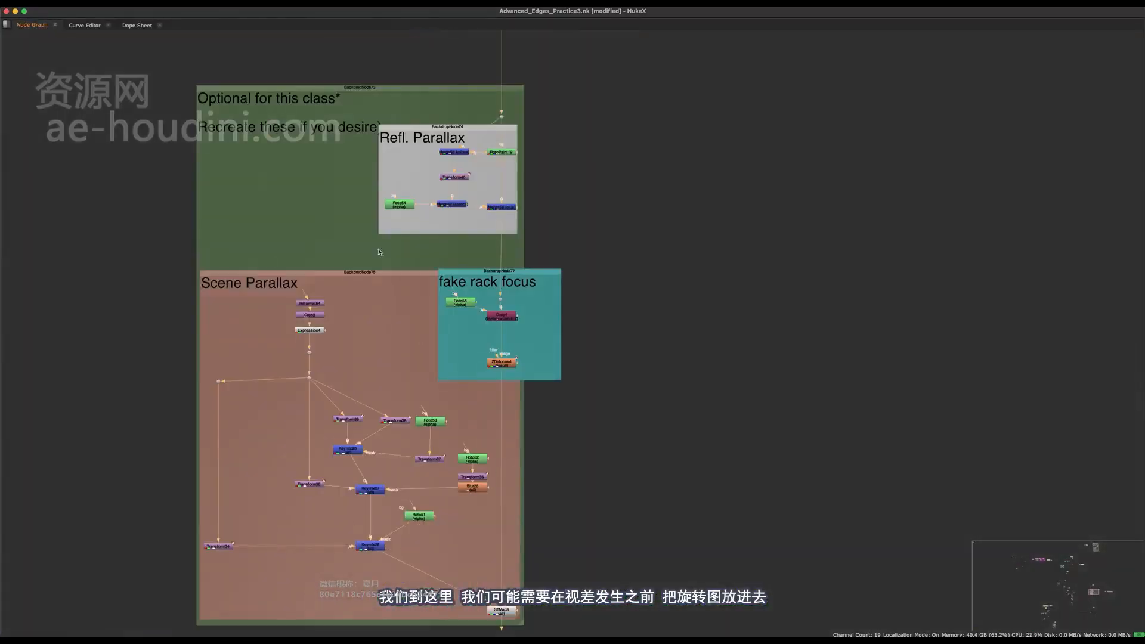
scroll(516, 197, down, 3)
drag(626, 94, 160, 589)
scroll(471, 263, down, 5)
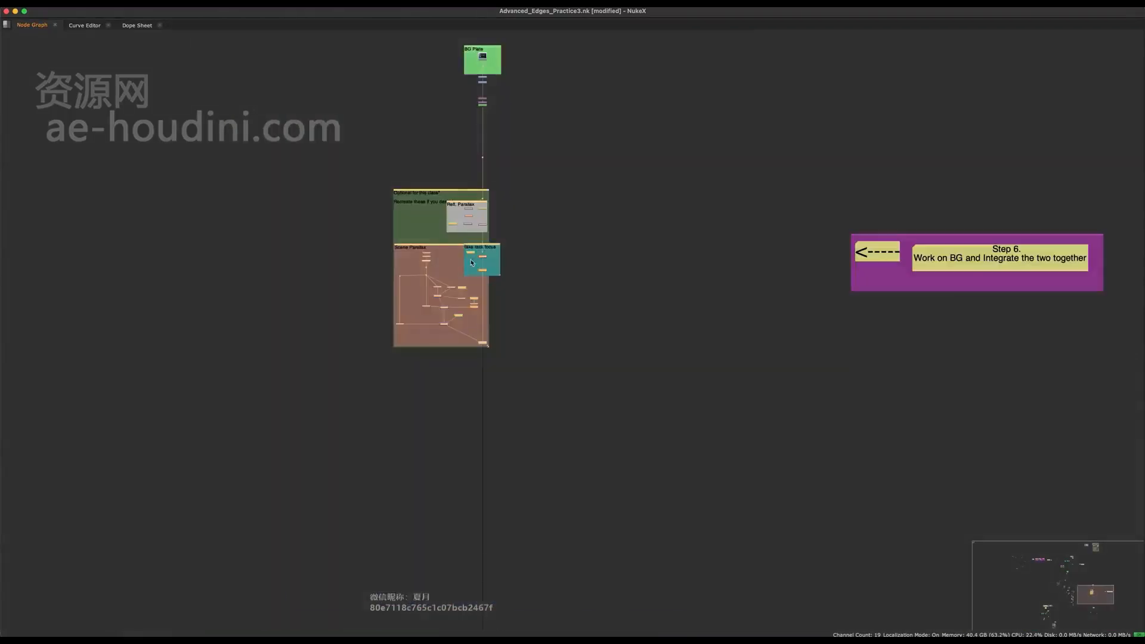
middle_drag(491, 259, 502, 212)
scroll(502, 212, up, 1)
drag(497, 214, 496, 557)
middle_drag(495, 557, 481, 471)
scroll(484, 293, up, 2)
scroll(468, 323, up, 6)
click(456, 276)
key(super+v)
scroll(471, 305, up, 4)
middle_drag(468, 388, 468, 495)
scroll(404, 392, up, 3)
drag(407, 386, 519, 562)
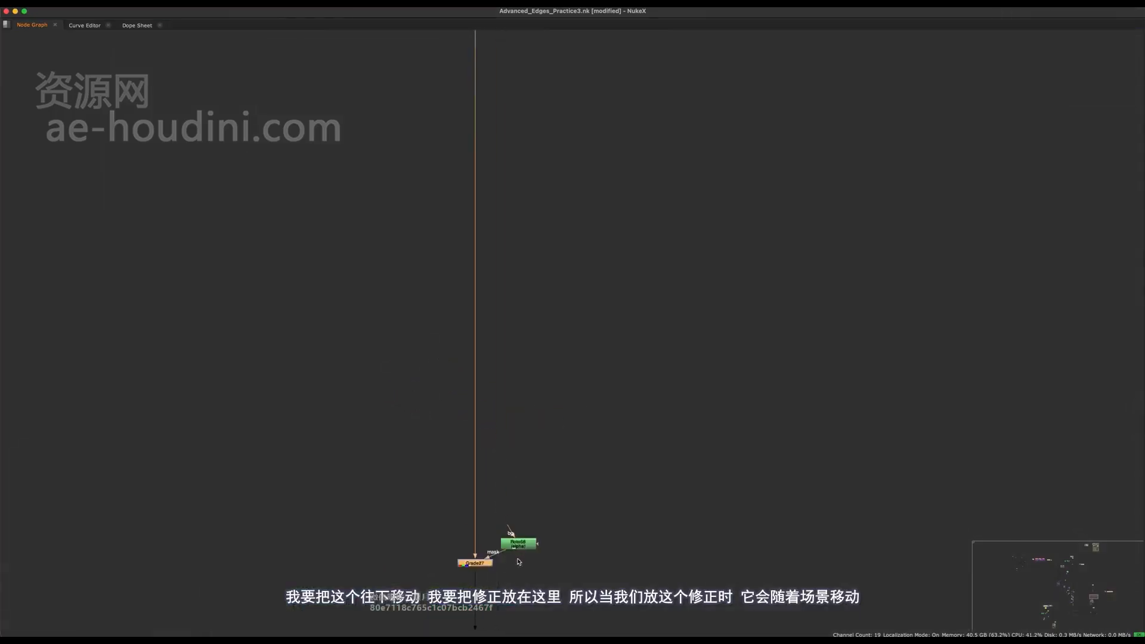
- Draw a closed Bezier around the whole lake area, extending over the character, and pull its upper points outward toward the bright building
key(space)
click(343, 164)
click(308, 168)
click(263, 210)
click(236, 234)
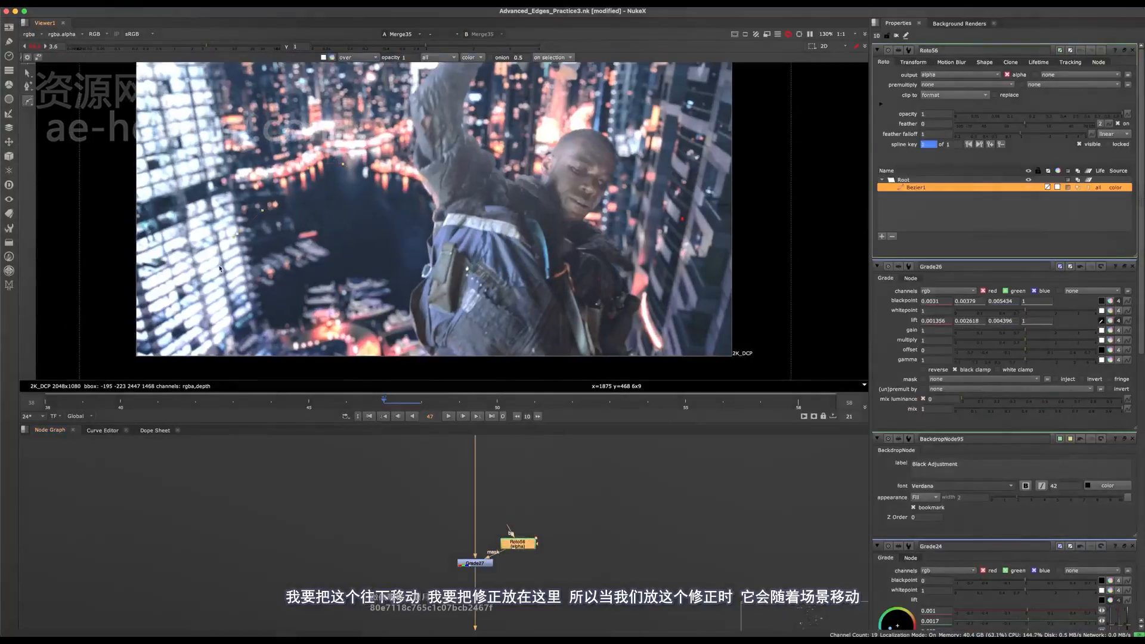
click(343, 354)
click(370, 327)
click(414, 336)
click(437, 331)
click(459, 290)
click(466, 237)
click(469, 201)
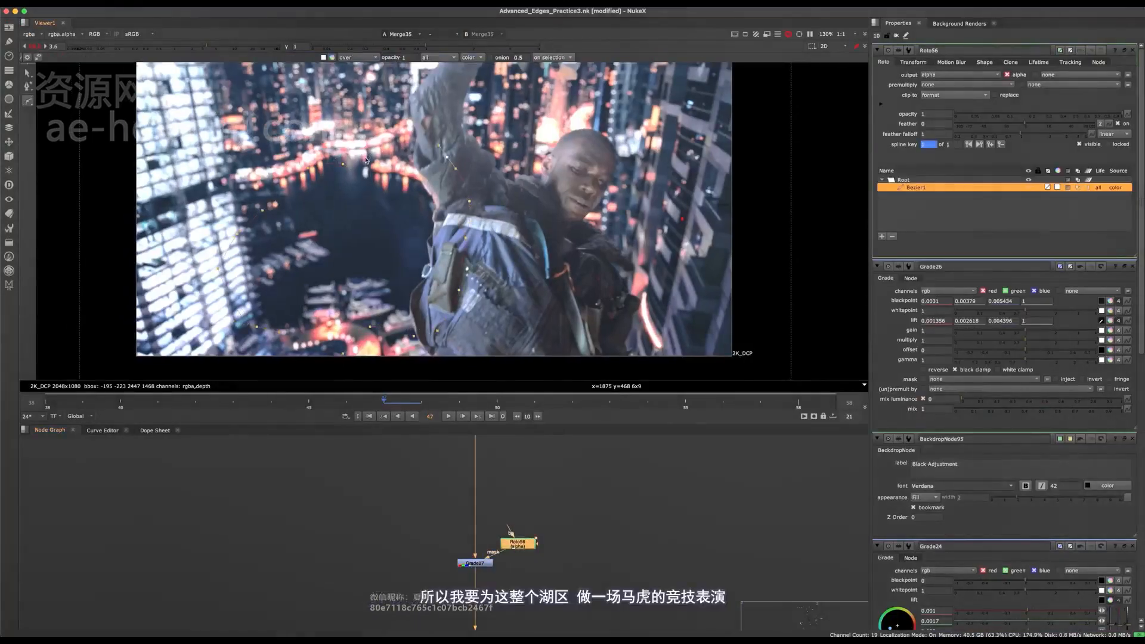
click(344, 165)
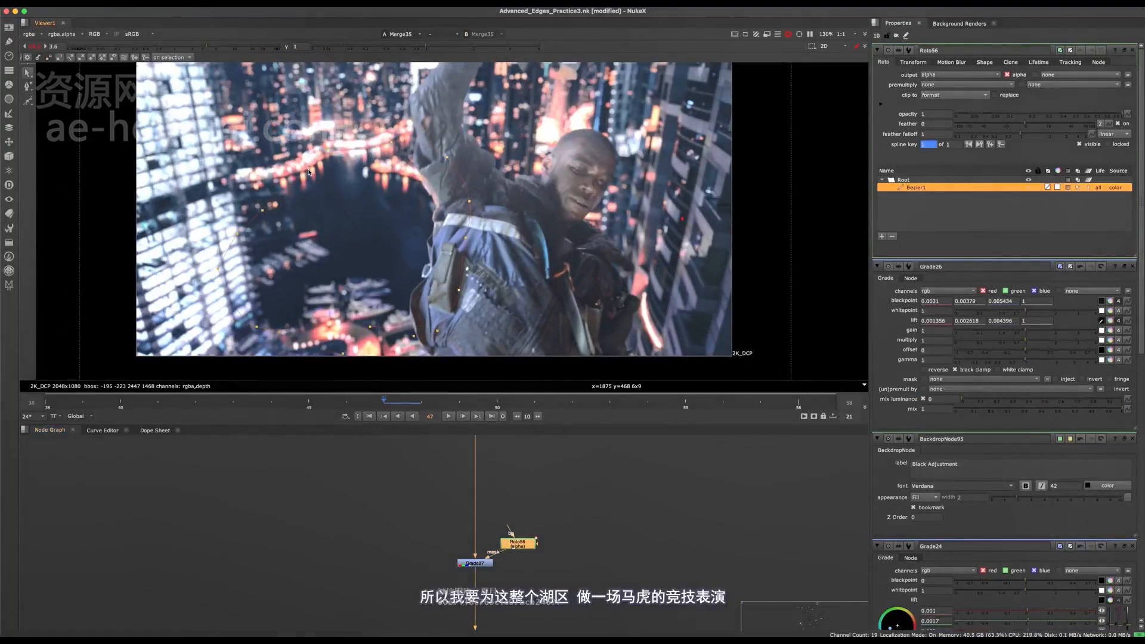
drag(309, 169, 220, 182)
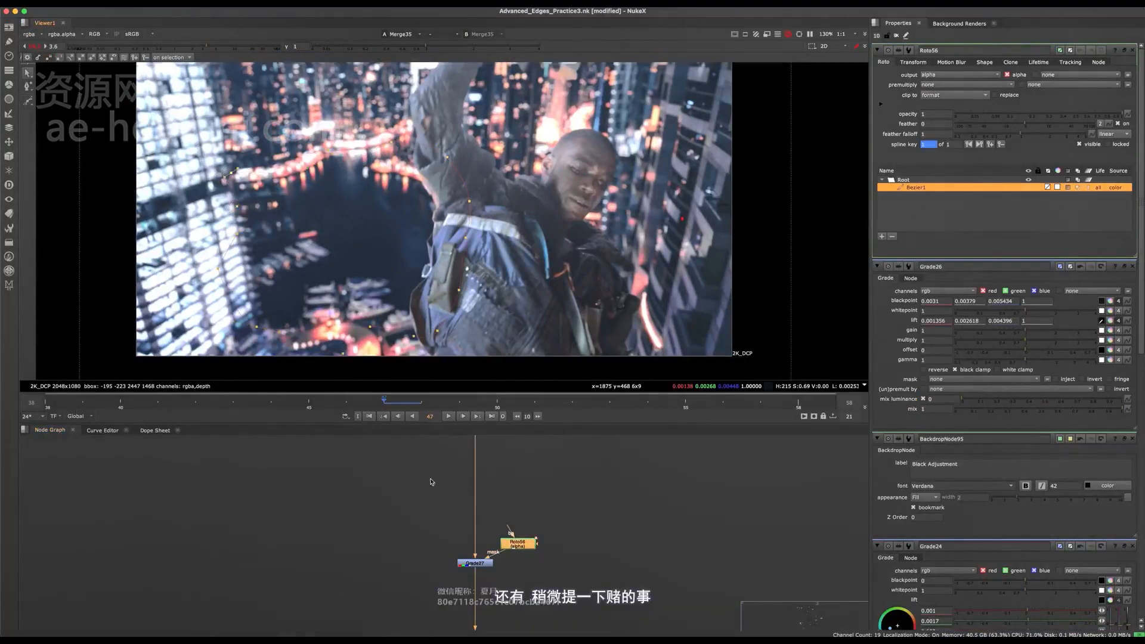
- Set the masked background Grade's gamma to 1.1, and check the lake at full frame with the viewer overlay off
double_click(486, 565)
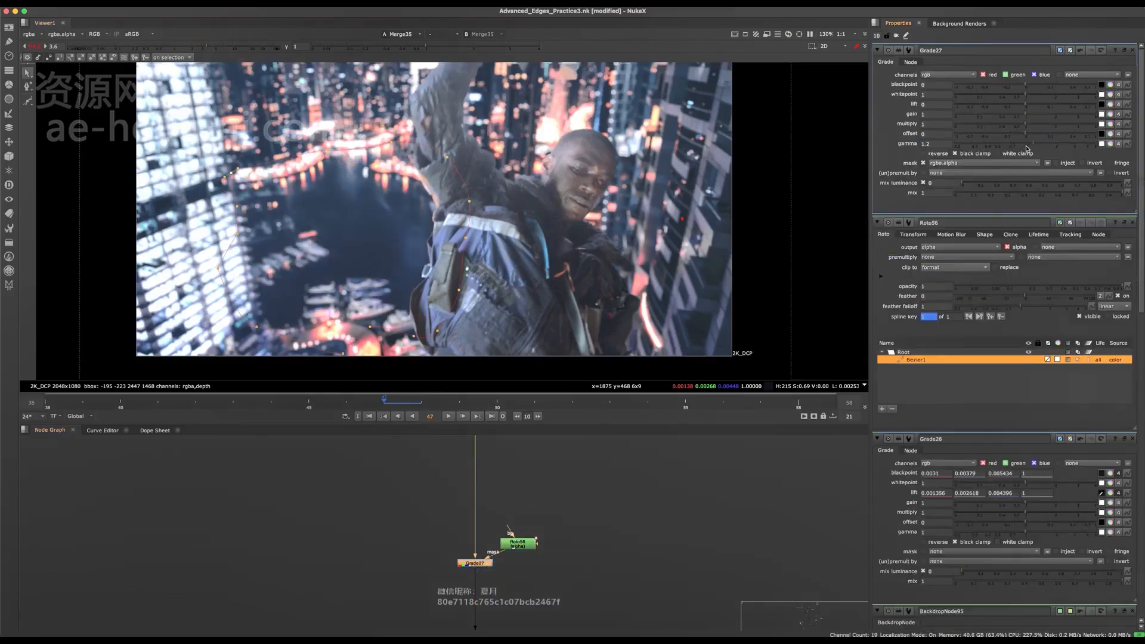
click(1029, 147)
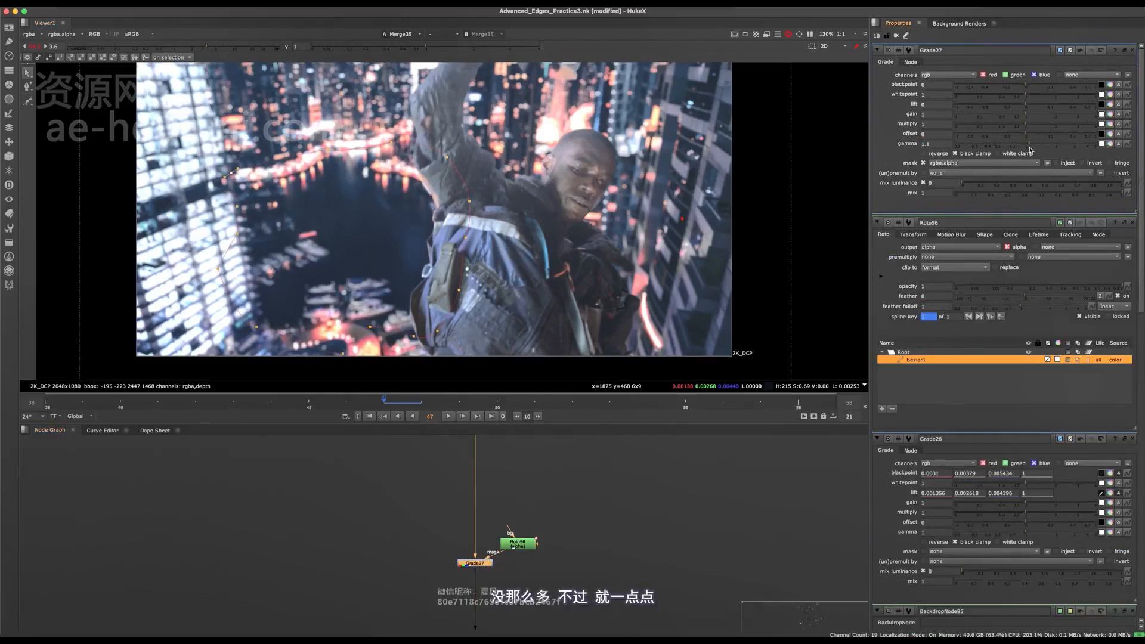
key(o)
scroll(416, 250, down, 5)
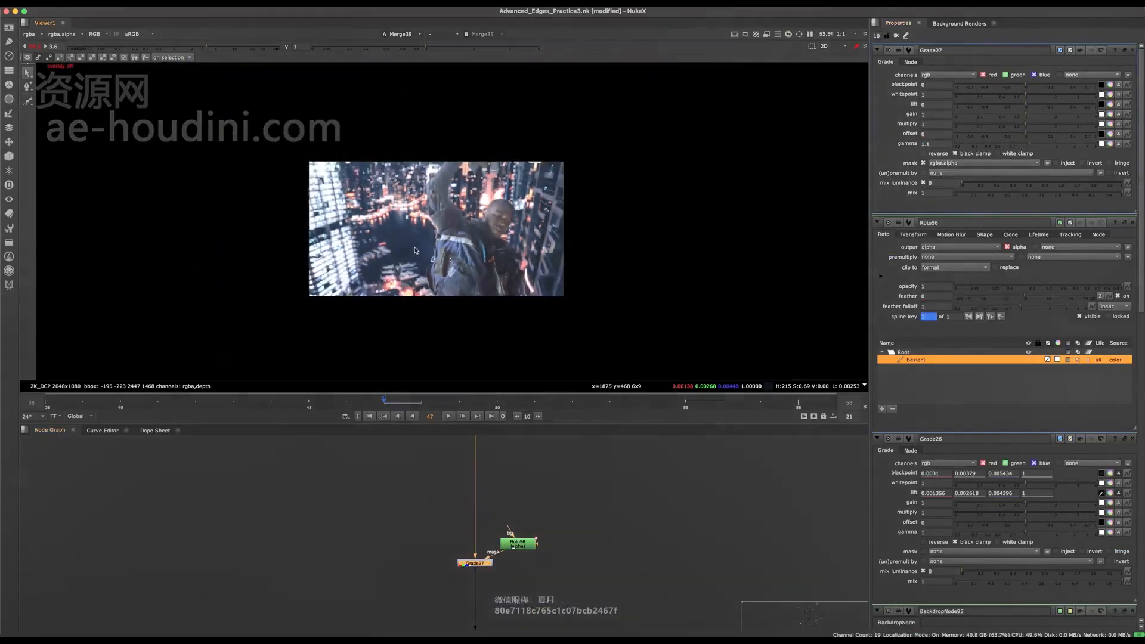
scroll(416, 251, up, 4)
- Move the Roto mask node farther away from the background Grade it masks
middle_drag(541, 547, 492, 511)
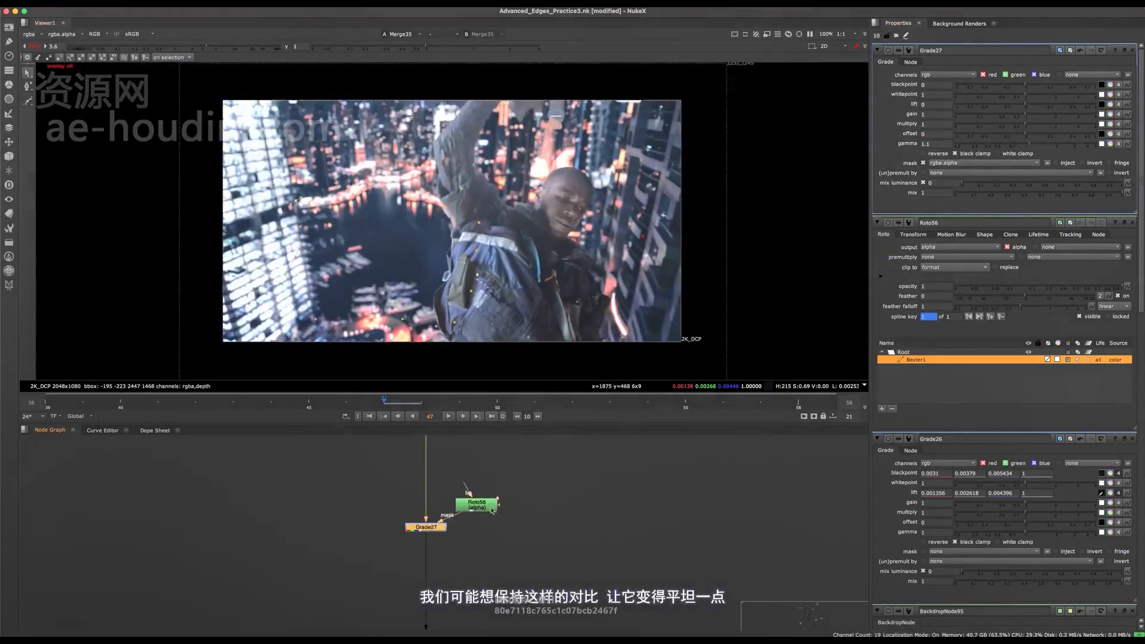
drag(493, 510, 568, 499)
scroll(435, 239, up, 2)
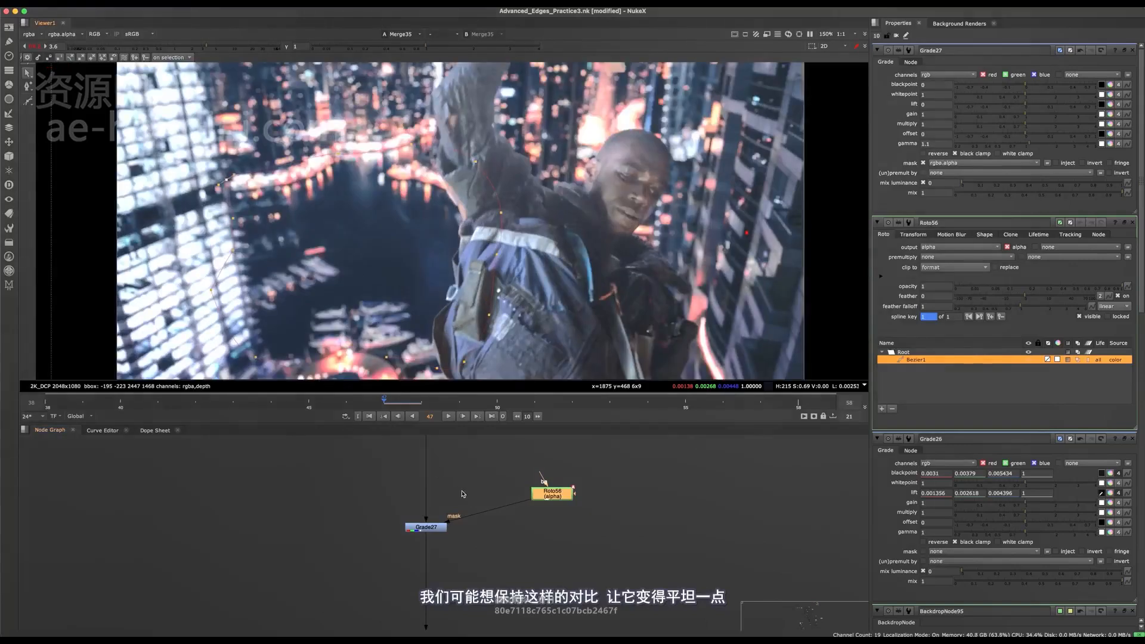
- Compare the lake area with the masked background Grade disabled and enabled
click(426, 528)
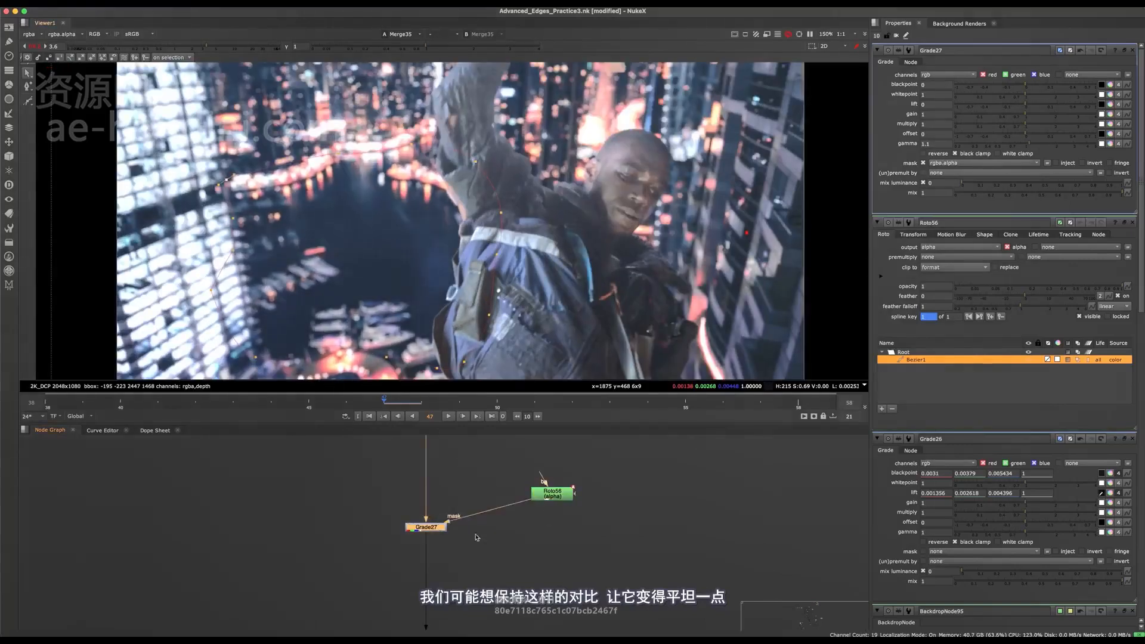
middle_drag(477, 537, 486, 554)
key(ctrl+s)
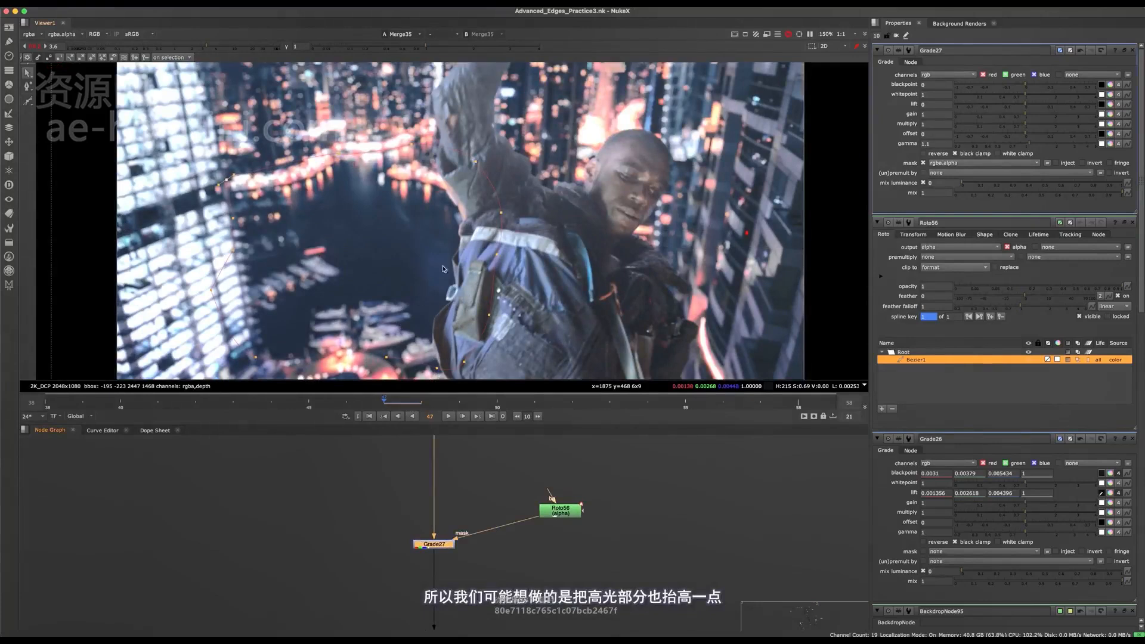
key(d)
key(d)
key(d)
key(d)
- Add a Keyer and connect its input to a Dot on the background pipe just above the masked Grade
middle_drag(340, 549, 337, 529)
scroll(337, 530, up, 1)
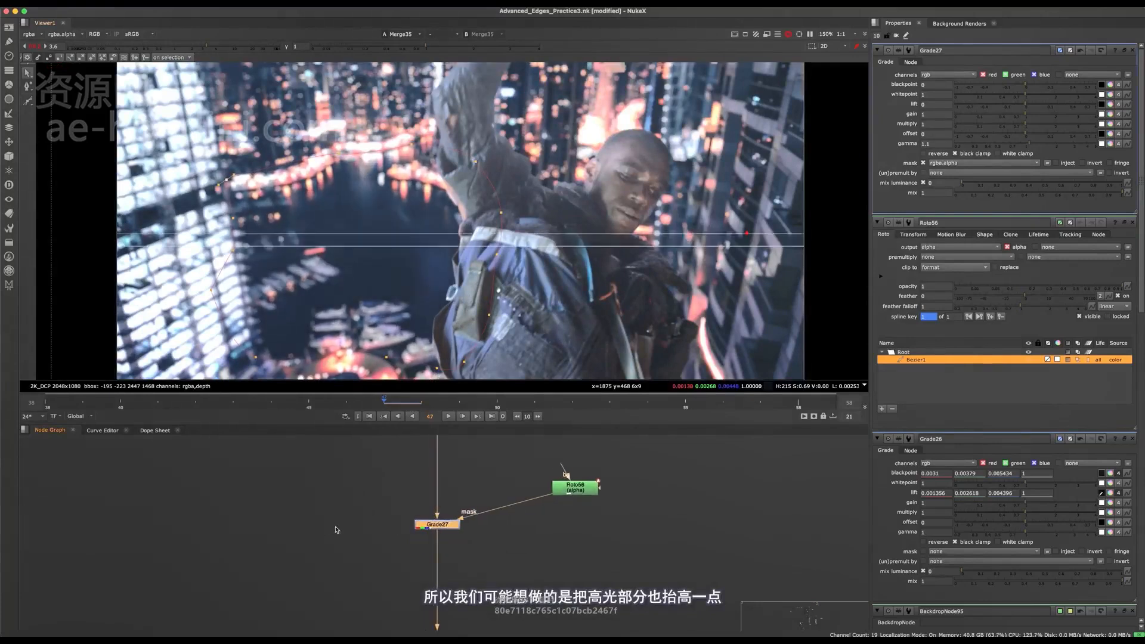
key(Tab)
text(keyer)
key(Return)
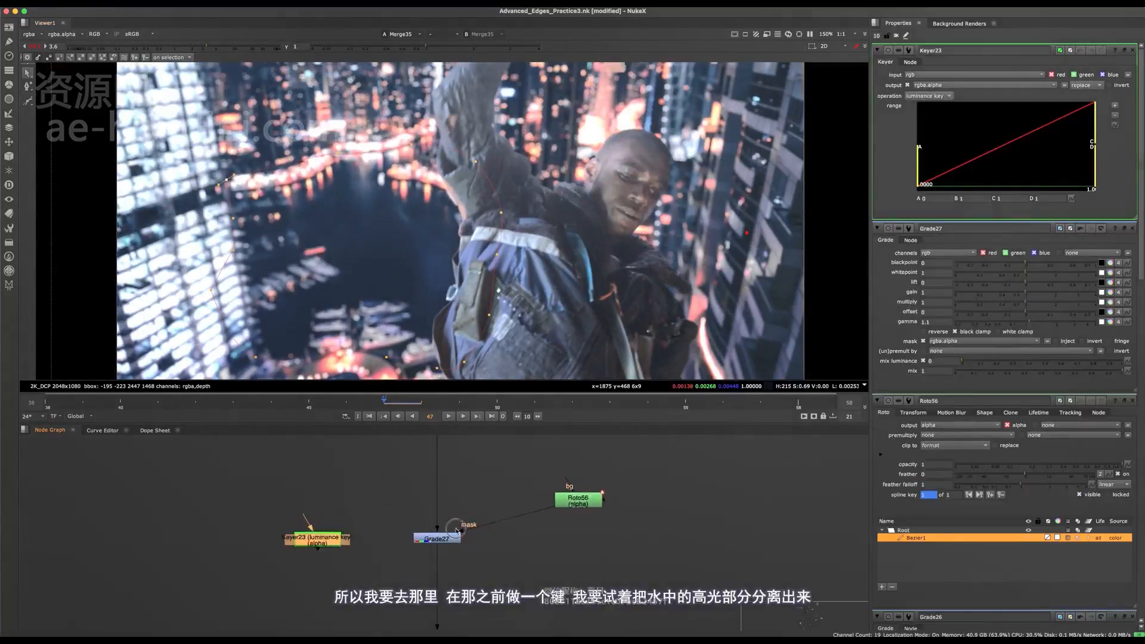
scroll(457, 531, up, 2)
click(305, 554)
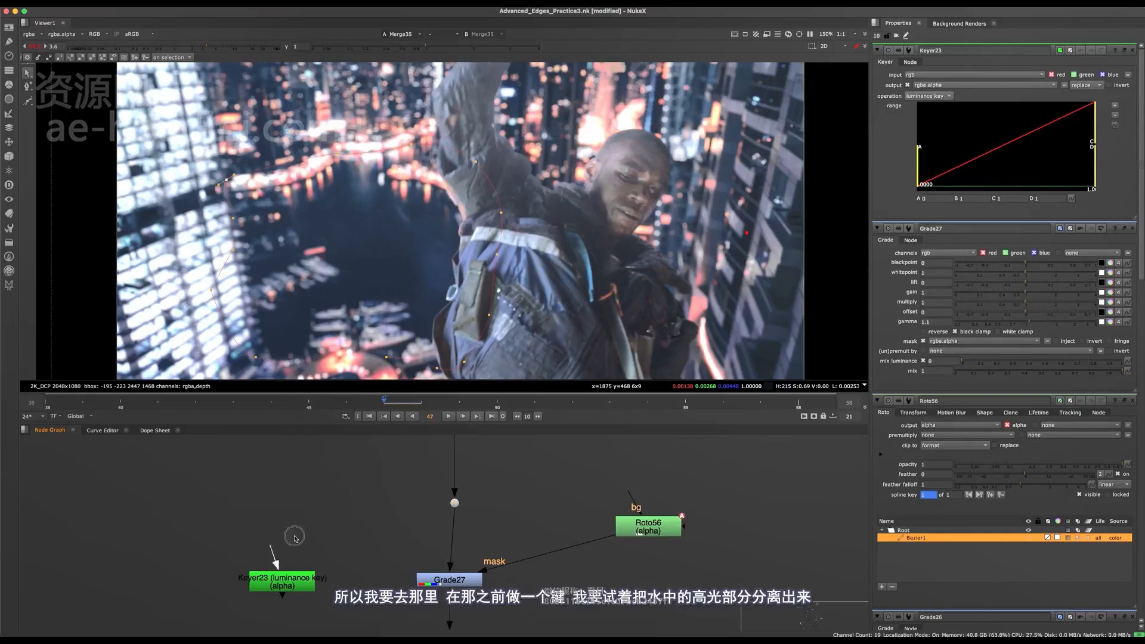
drag(273, 549, 454, 504)
click(275, 588)
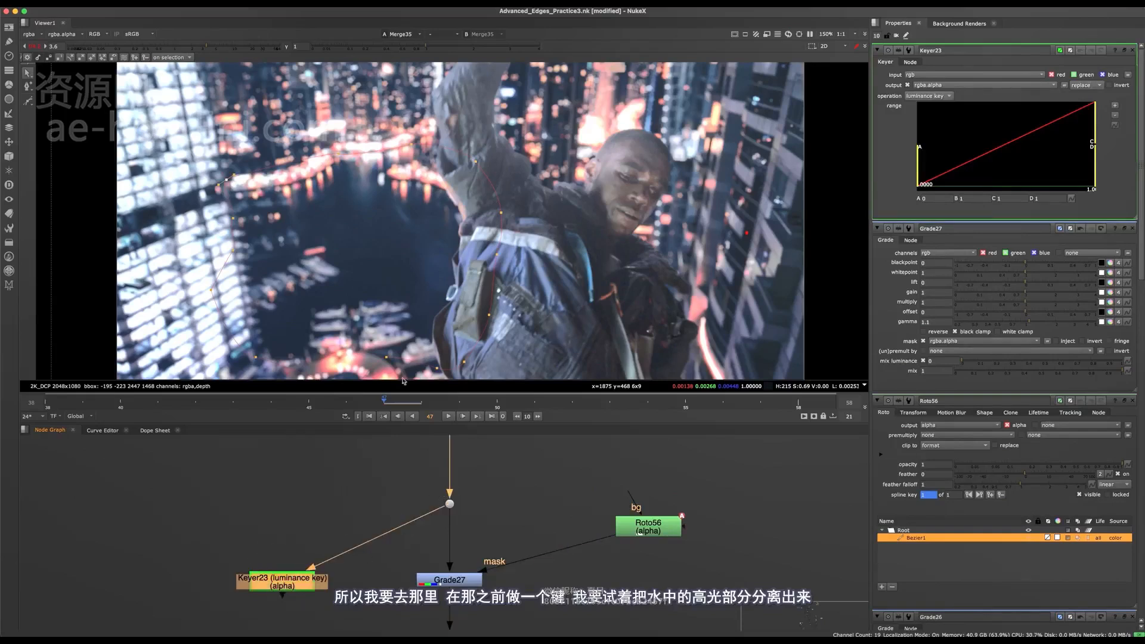
- View the Keyer's alpha and narrow its luminance range to A about 0.0016 and B about 0.075
key(1)
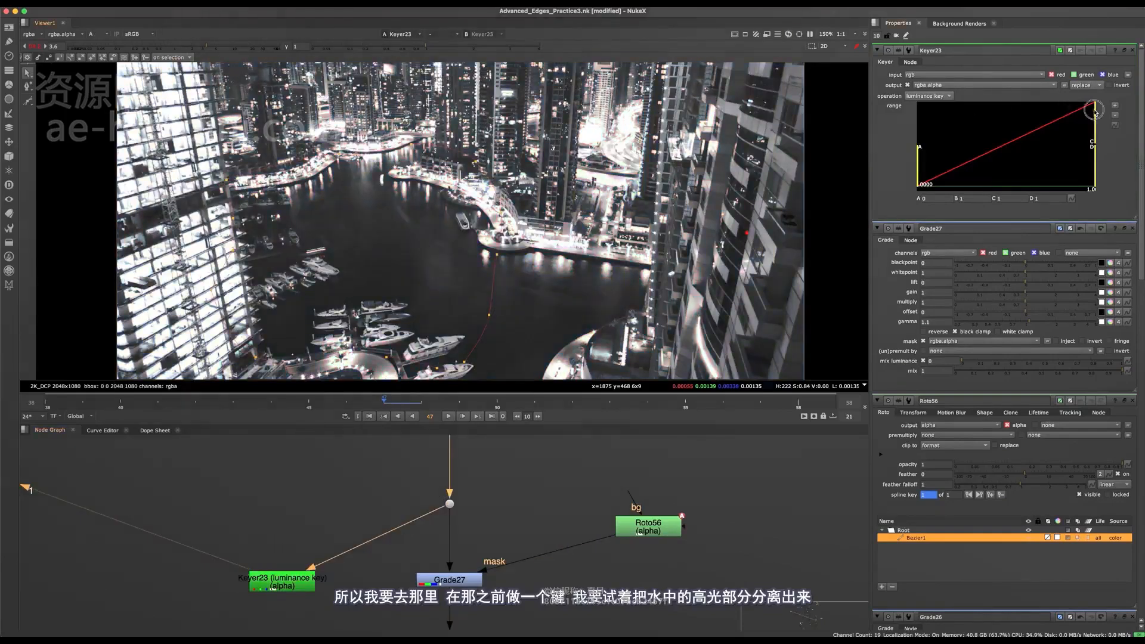
drag(1088, 114, 927, 173)
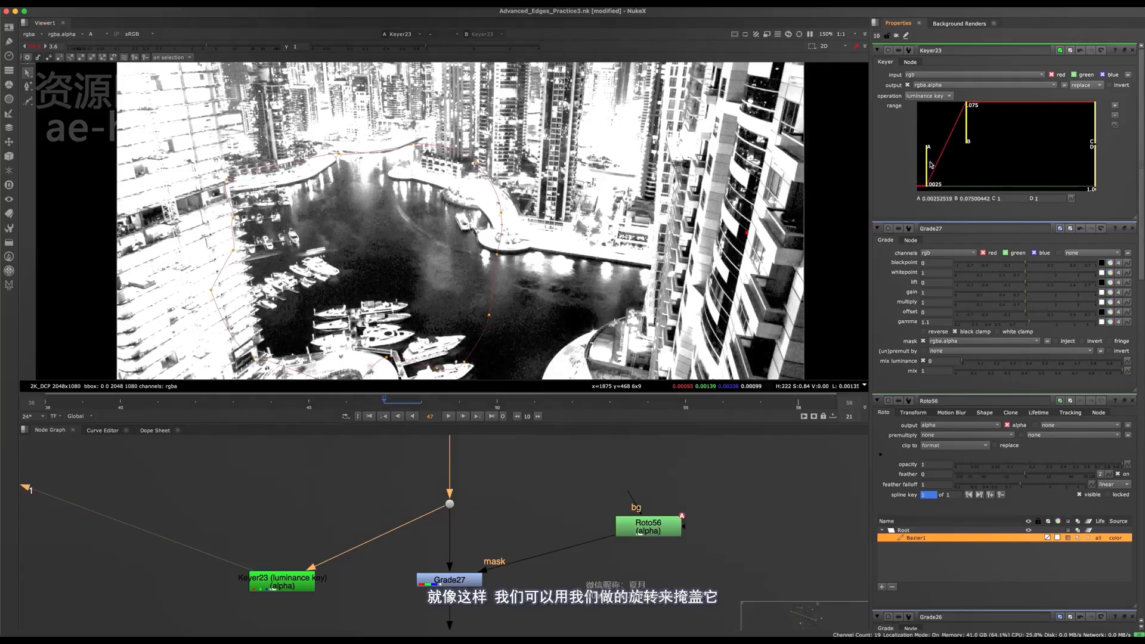
drag(931, 165, 926, 167)
- Merge the Keyer as A with the lake Roto as B, using the mask operation
middle_drag(363, 604, 396, 540)
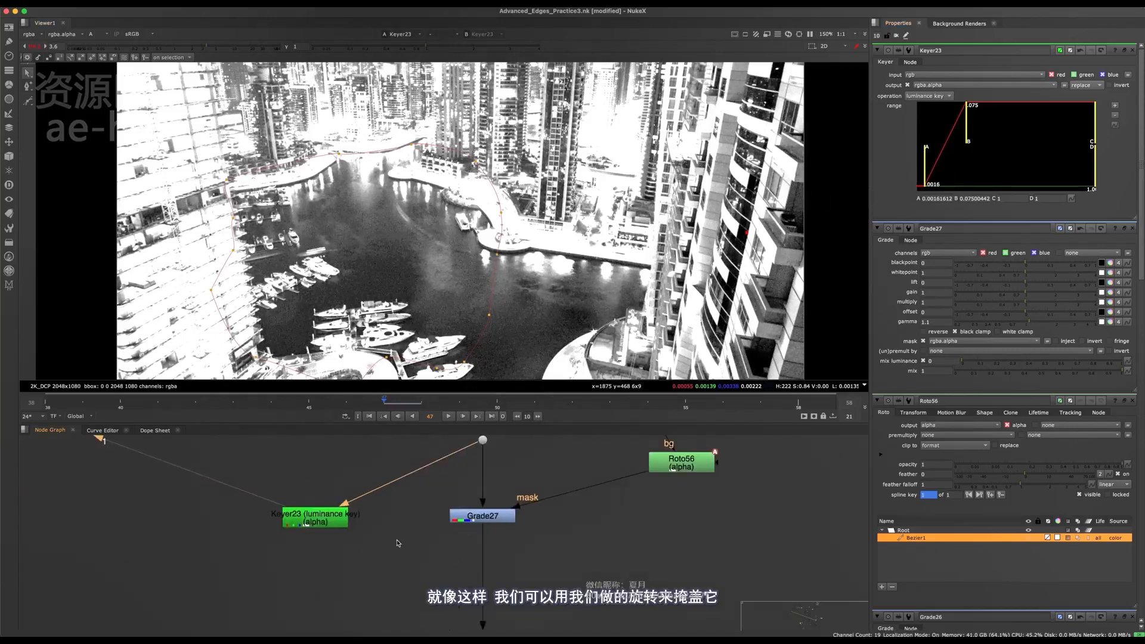
drag(324, 520, 303, 547)
middle_drag(409, 544, 392, 542)
key(m)
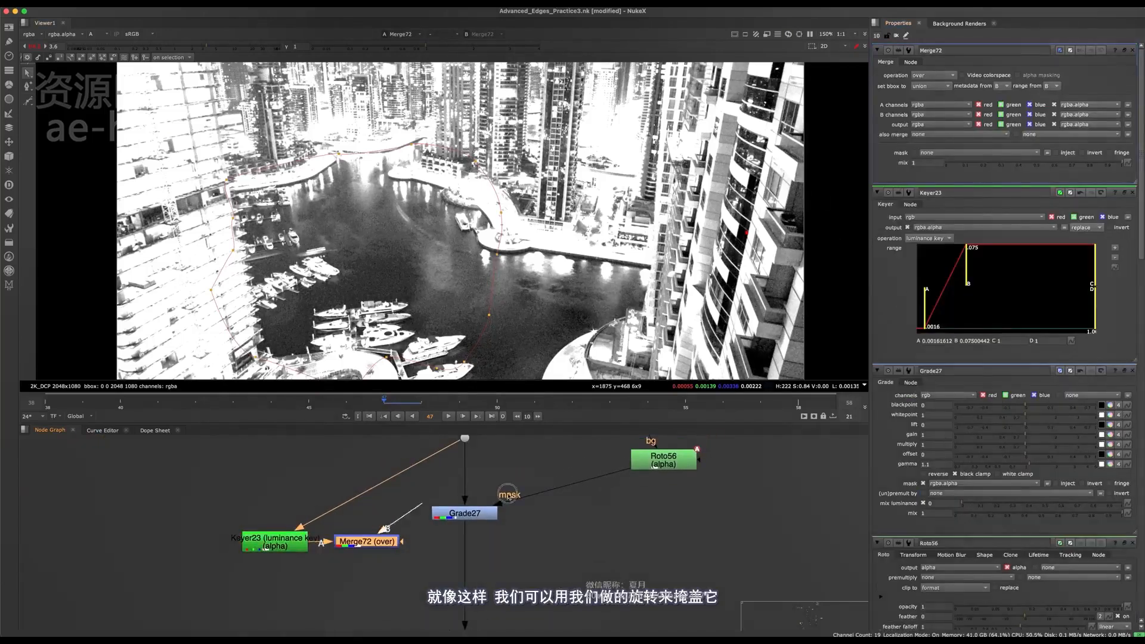
drag(508, 497, 663, 460)
drag(382, 543, 367, 630)
click(932, 78)
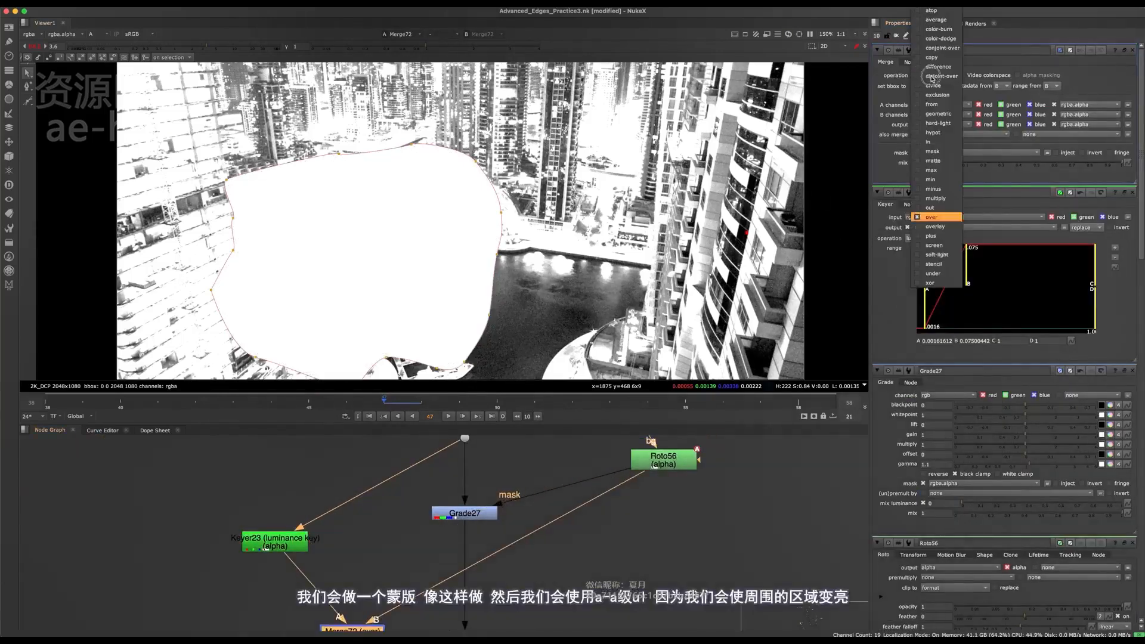
click(932, 151)
- Rearrange the Keyer and the mask Merge so they sit between the background Grade and the Roto
middle_drag(442, 573, 401, 565)
drag(249, 542, 509, 464)
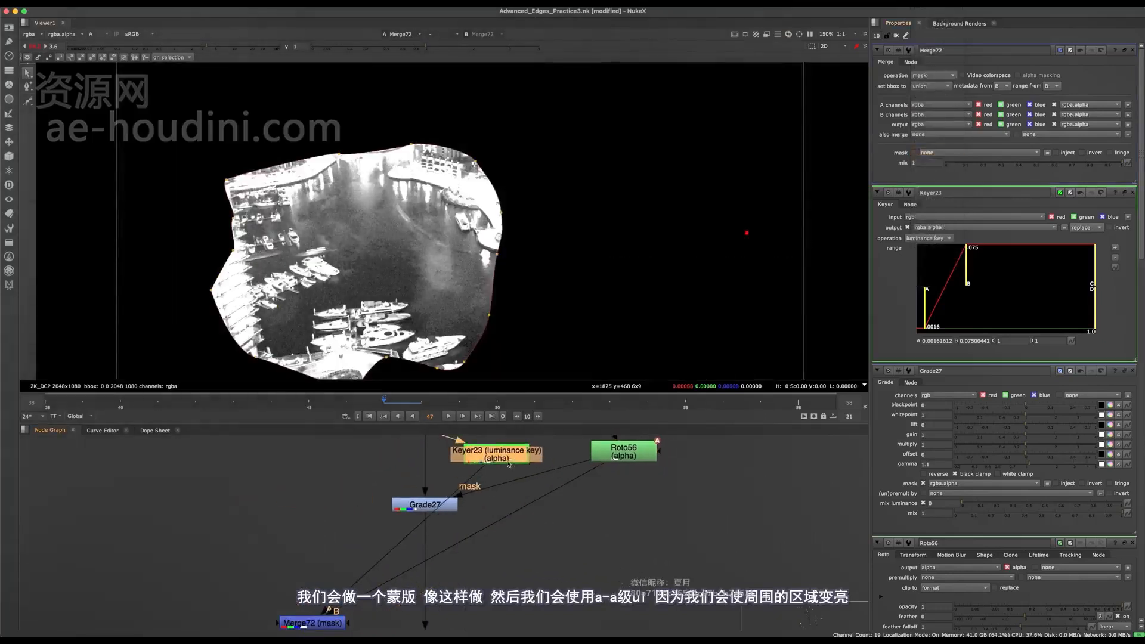
drag(316, 623, 527, 545)
middle_drag(449, 598, 433, 588)
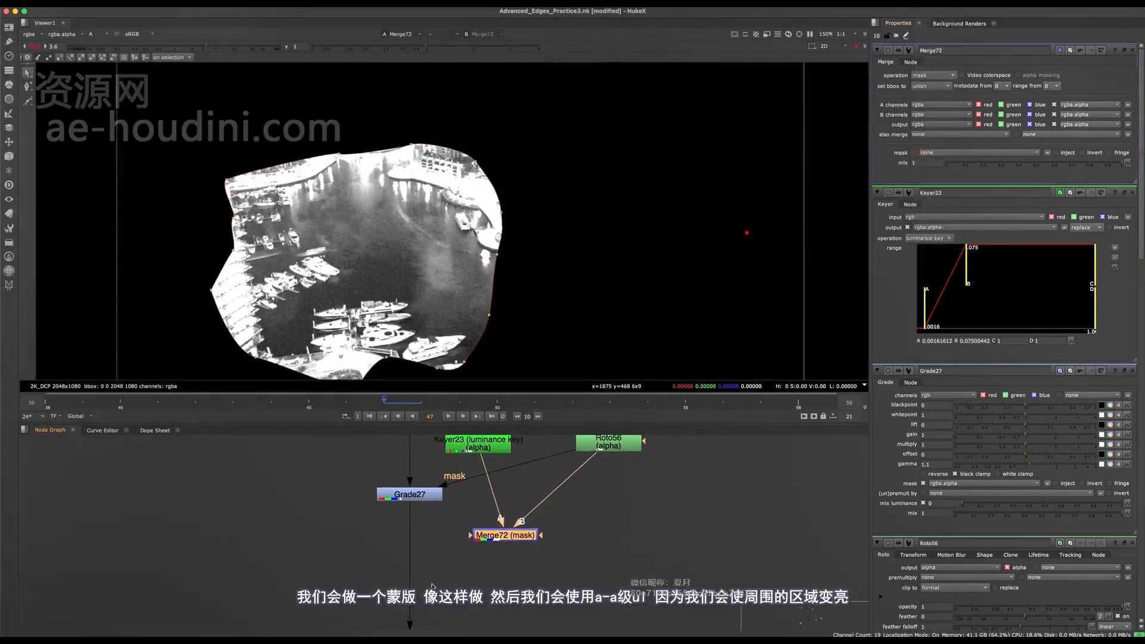
- Add a second Grade below the first background Grade, mask it with the keyed Merge, and view it
click(434, 580)
key(g)
drag(441, 579, 415, 570)
click(464, 568)
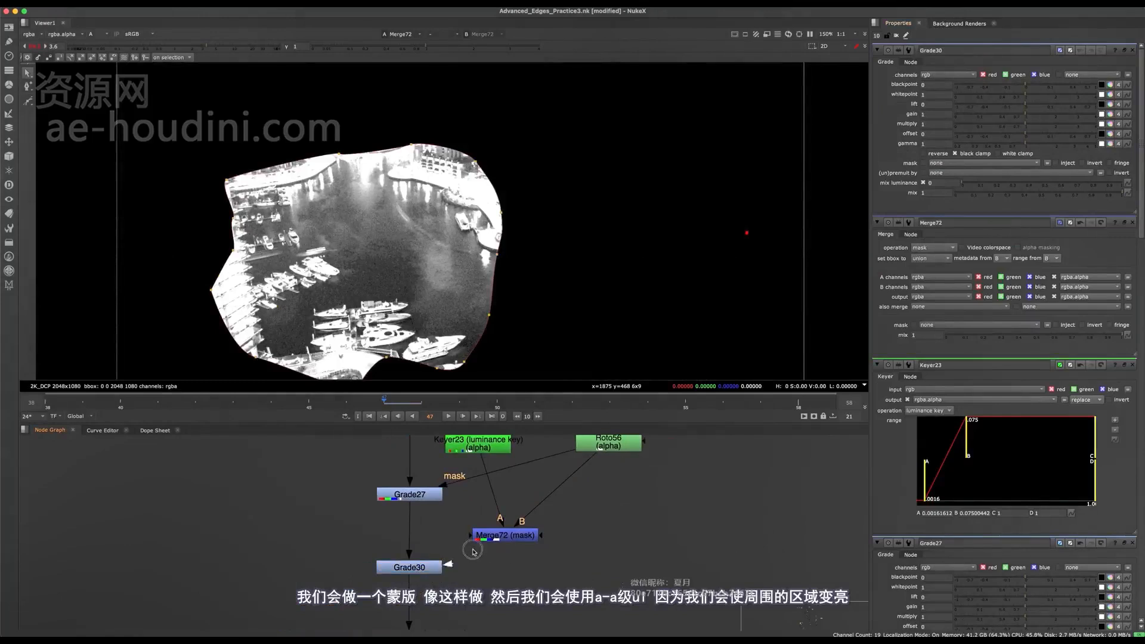
click(436, 570)
key(1)
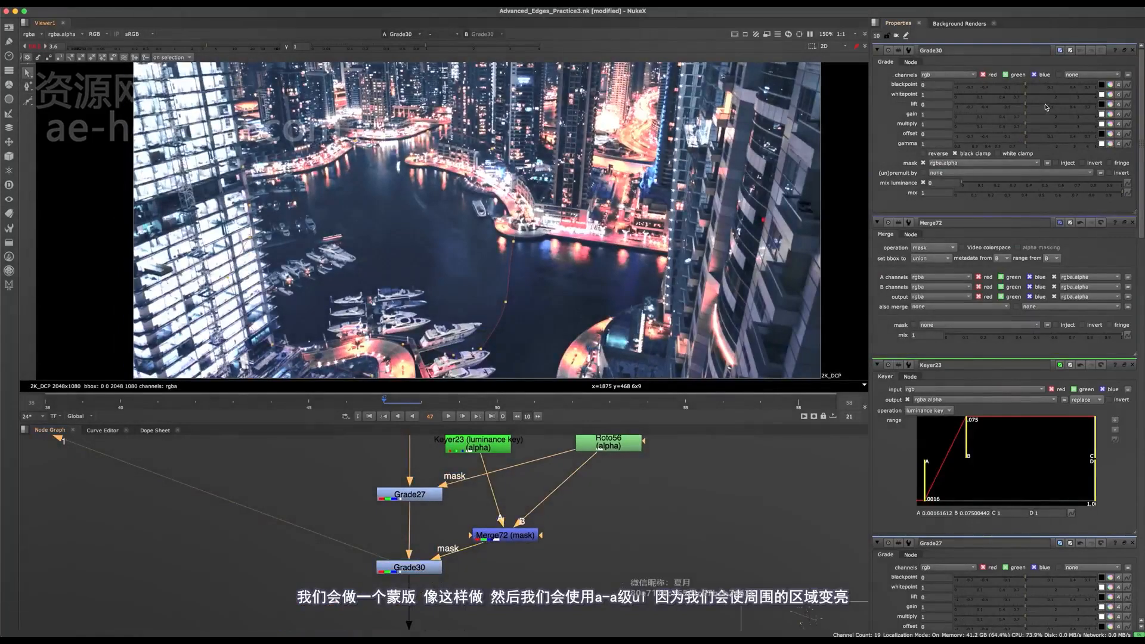
- Try gain values of 1.9 and 2.38 on the new Grade, undoing each one
drag(1029, 119, 1053, 113)
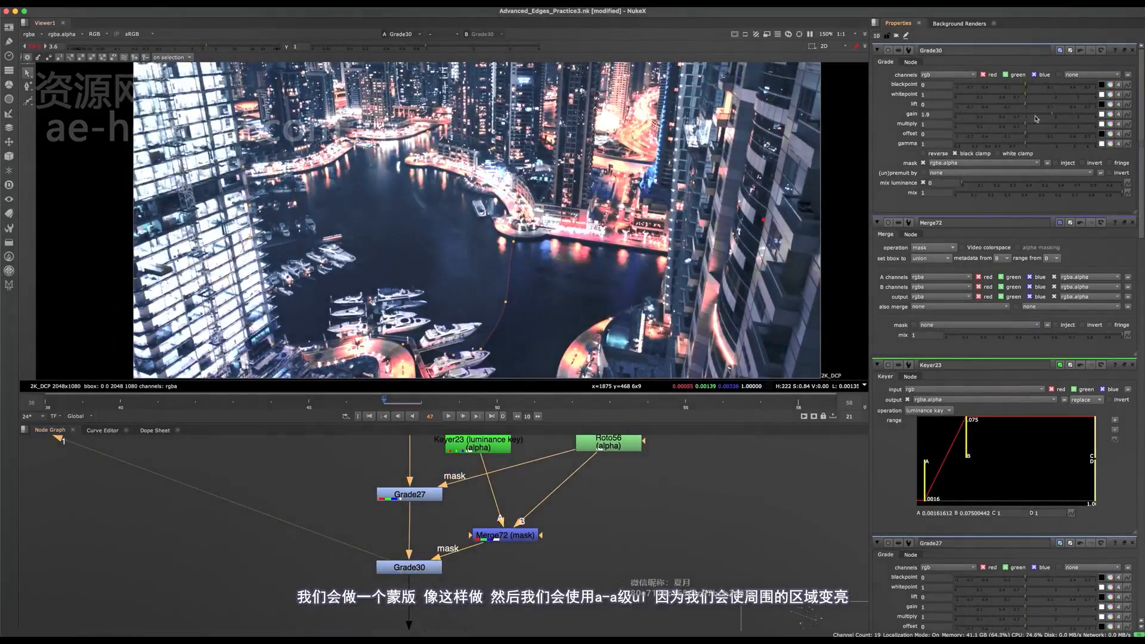
key(super+z)
click(432, 571)
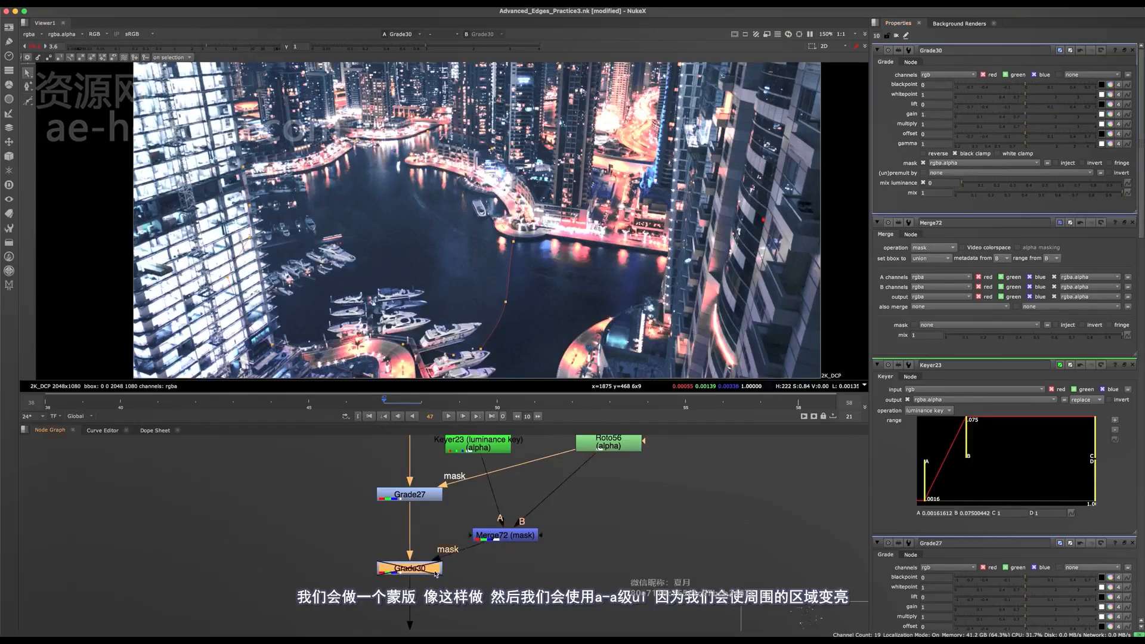
drag(1050, 119, 1064, 117)
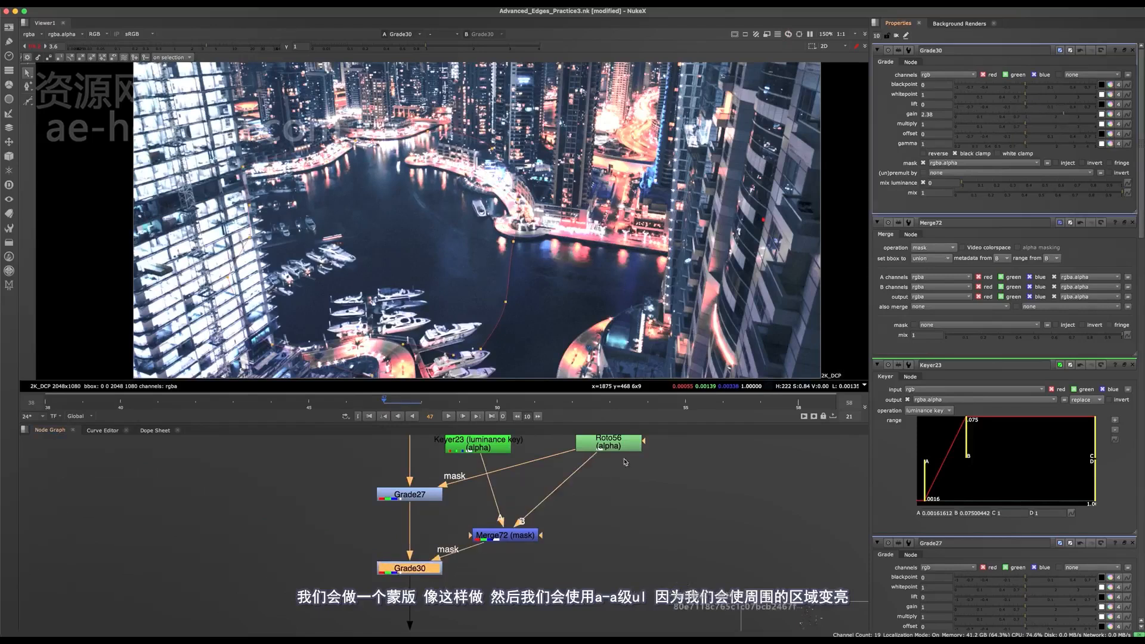
key(super+z)
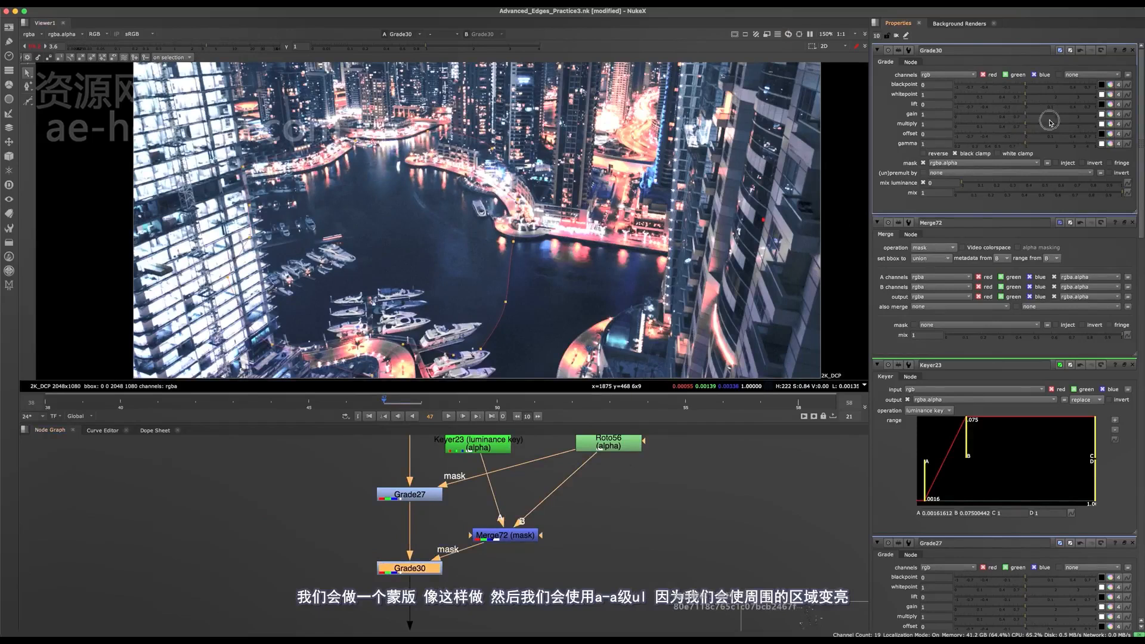
- Set the new Grade's gain to 4 and multiply to 3.4, and compare it disabled and enabled
drag(1050, 121, 1096, 116)
key(d)
key(d)
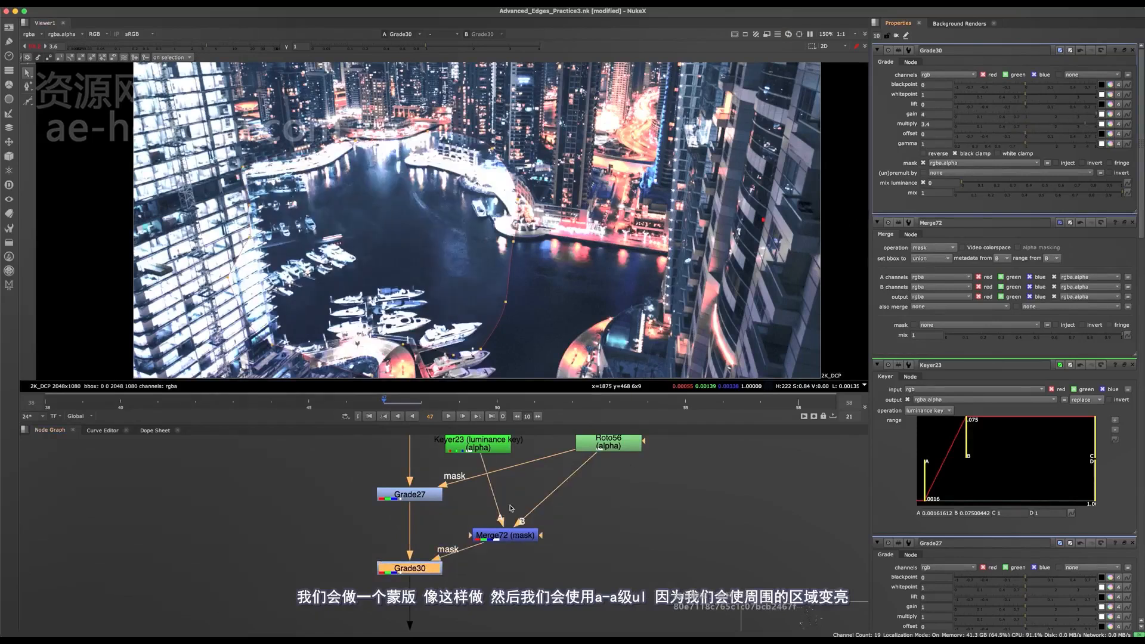
- Feed the mask Merge's B input from a new Roto with a closed Bezier around the open water, leaving out the boats
middle_drag(510, 505, 420, 515)
click(565, 500)
key(o)
drag(482, 487, 559, 504)
click(318, 185)
click(314, 198)
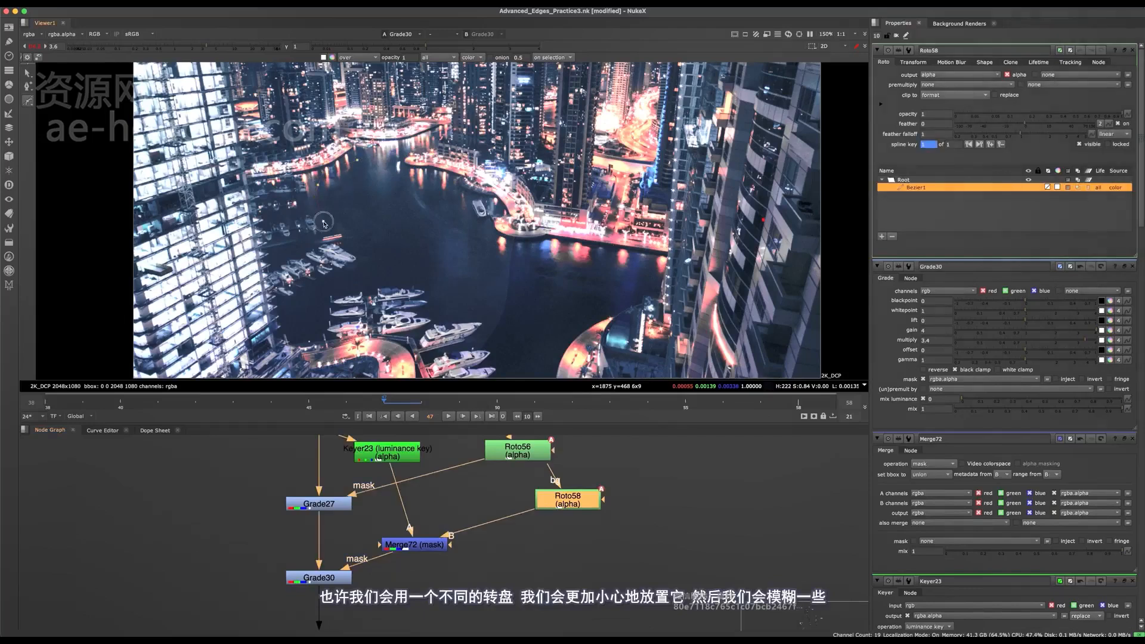
click(348, 289)
drag(391, 282, 410, 277)
click(448, 288)
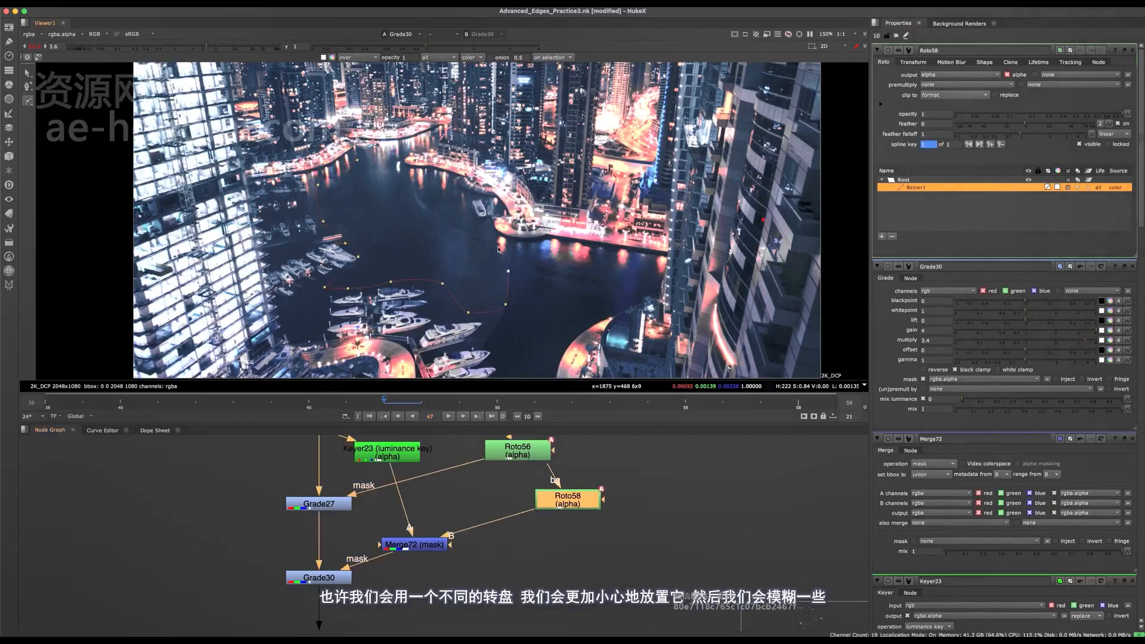
click(377, 157)
click(357, 160)
- Detach the new Roto from the lake Roto and add a Blur of size 44 after it
middle_drag(565, 480, 534, 498)
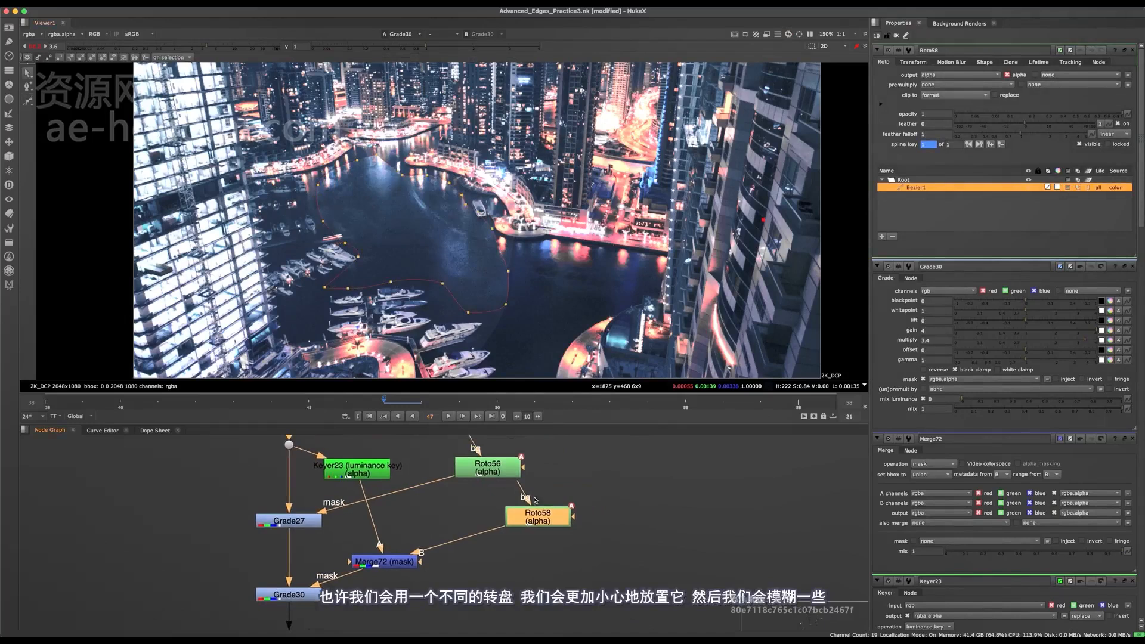
drag(537, 514, 553, 503)
key(b)
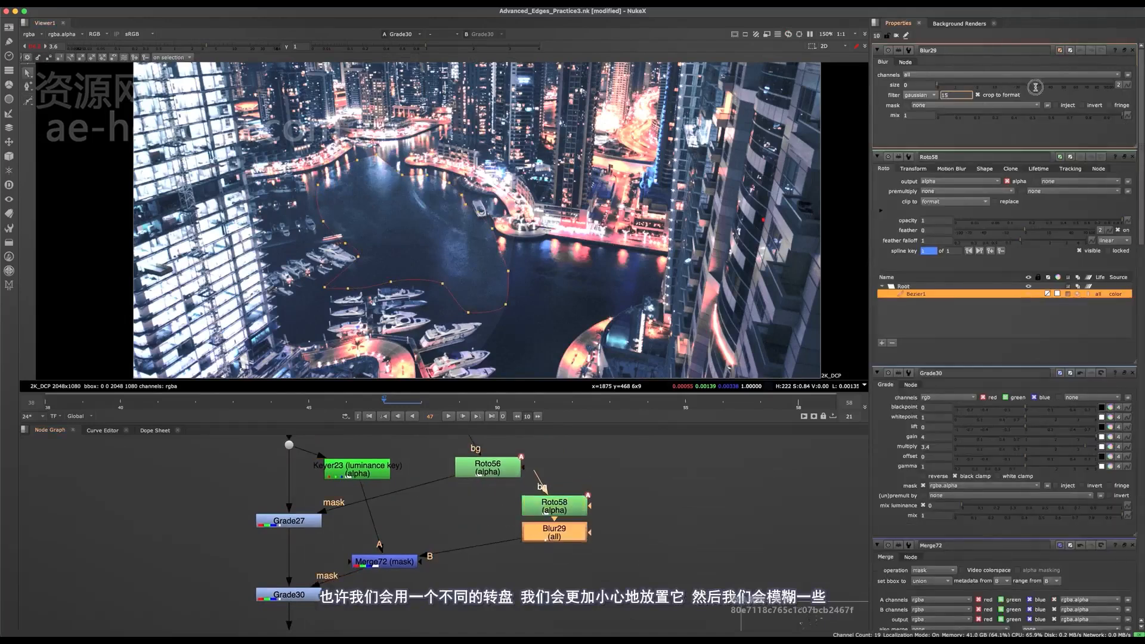
drag(1011, 84, 1054, 83)
key(q)
scroll(403, 269, down, 1)
middle_drag(390, 524, 479, 480)
key(q)
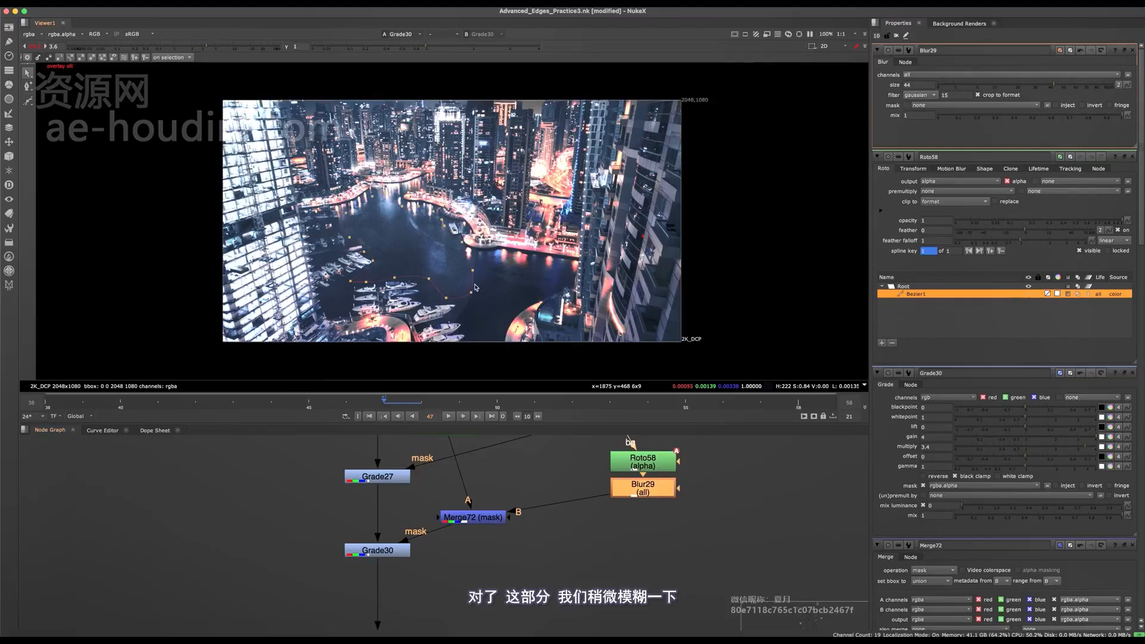
- Soften the original lake Roto's edge across the open water by feathering its points outward, and check the full frame with the overlay off
scroll(472, 296, up, 2)
shift+click(473, 242)
key(e)
key(e)
key(e)
drag(449, 279, 424, 260)
middle_drag(644, 454, 513, 602)
double_click(464, 577)
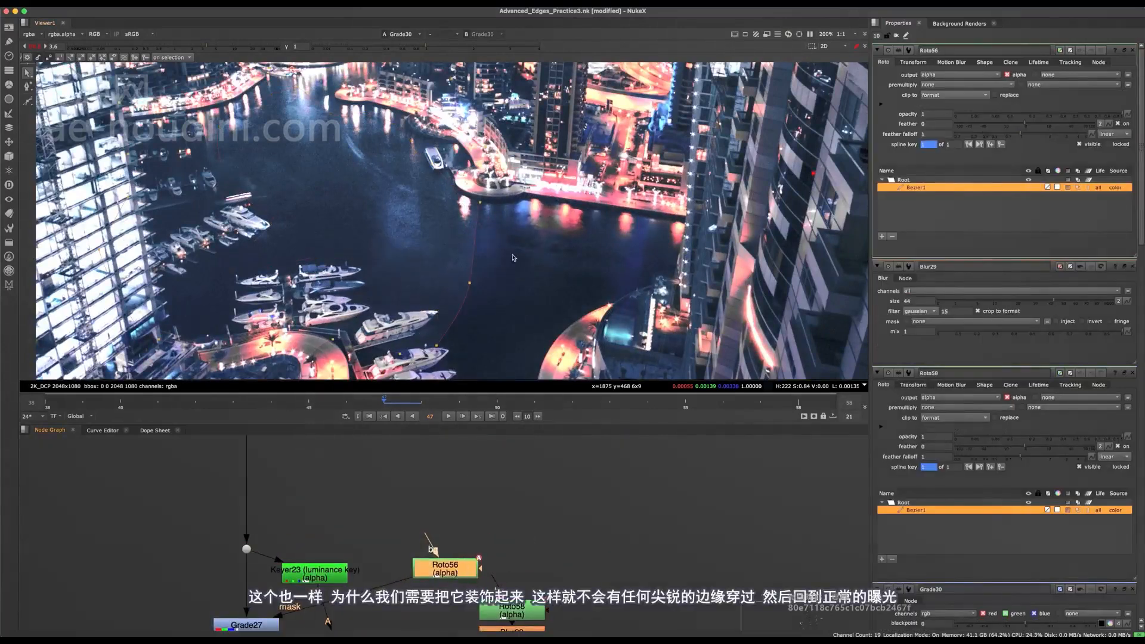
scroll(513, 258, down, 2)
drag(538, 204, 379, 369)
scroll(474, 304, up, 2)
drag(484, 298, 600, 322)
key(q)
key(f)
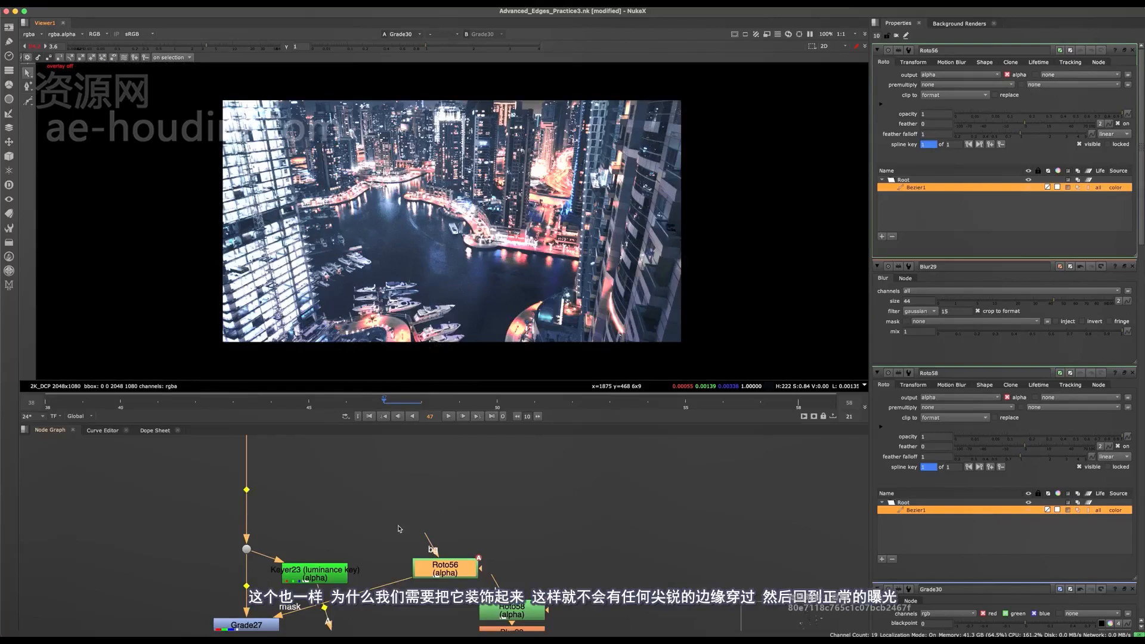
- Save the script and return the viewer exposure to normal, with gain 1 at f/8
key(super+s)
middle_drag(365, 601, 439, 479)
scroll(439, 479, down, 3)
click(34, 46)
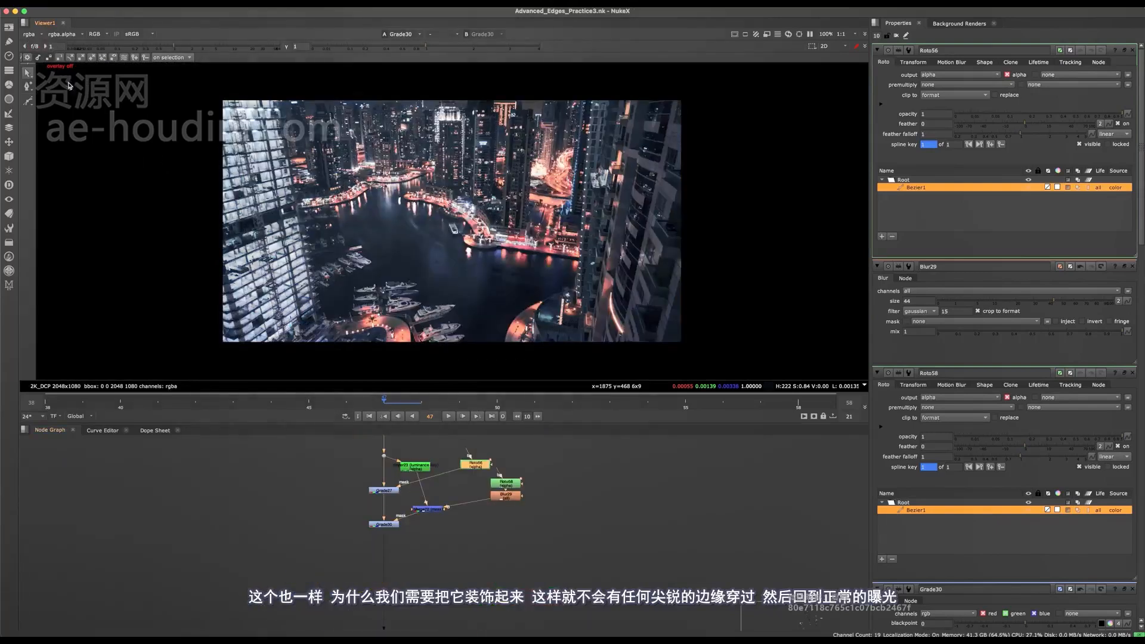
- Examine the lake Roto and the open-water Roto to see how each shape covers the water around the boats
scroll(401, 490, up, 4)
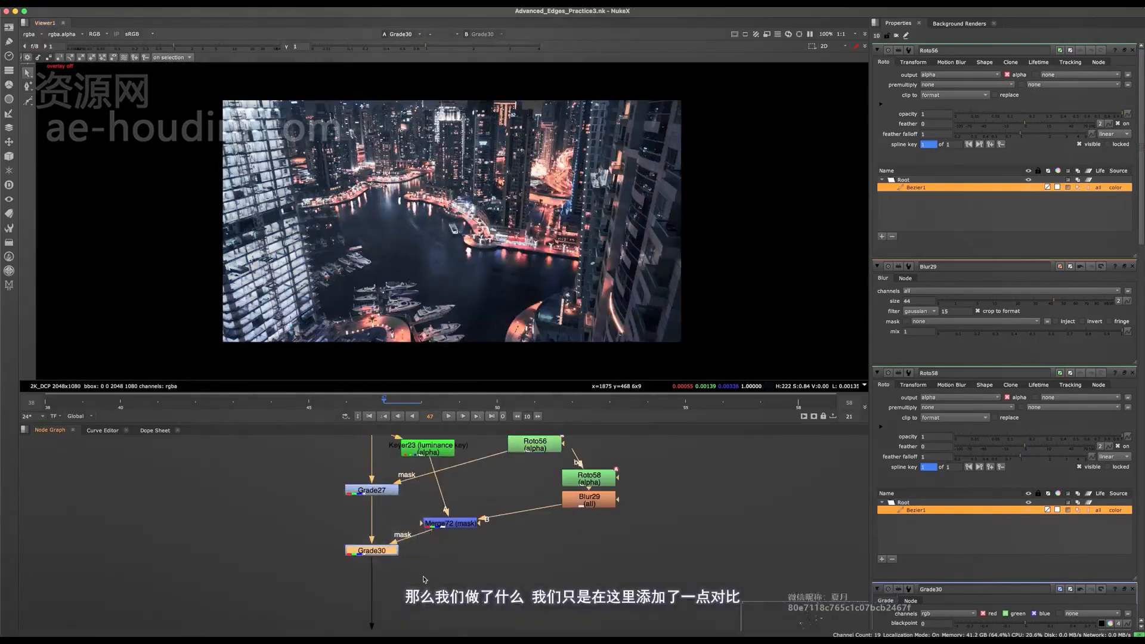
scroll(415, 568, down, 8)
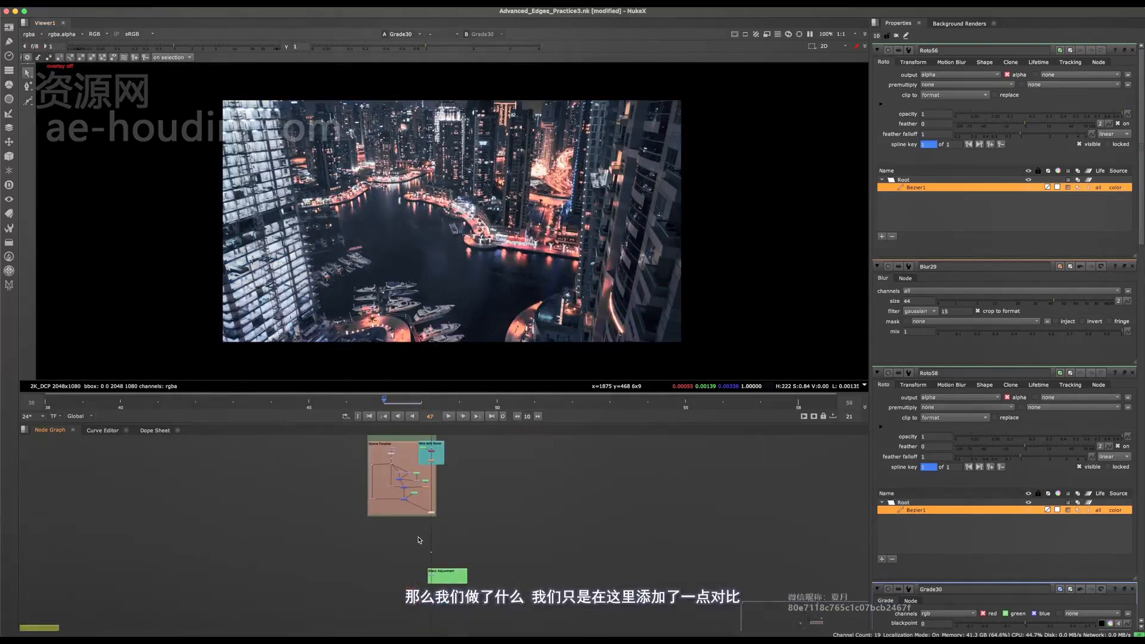
middle_drag(438, 465, 425, 442)
scroll(438, 532, up, 8)
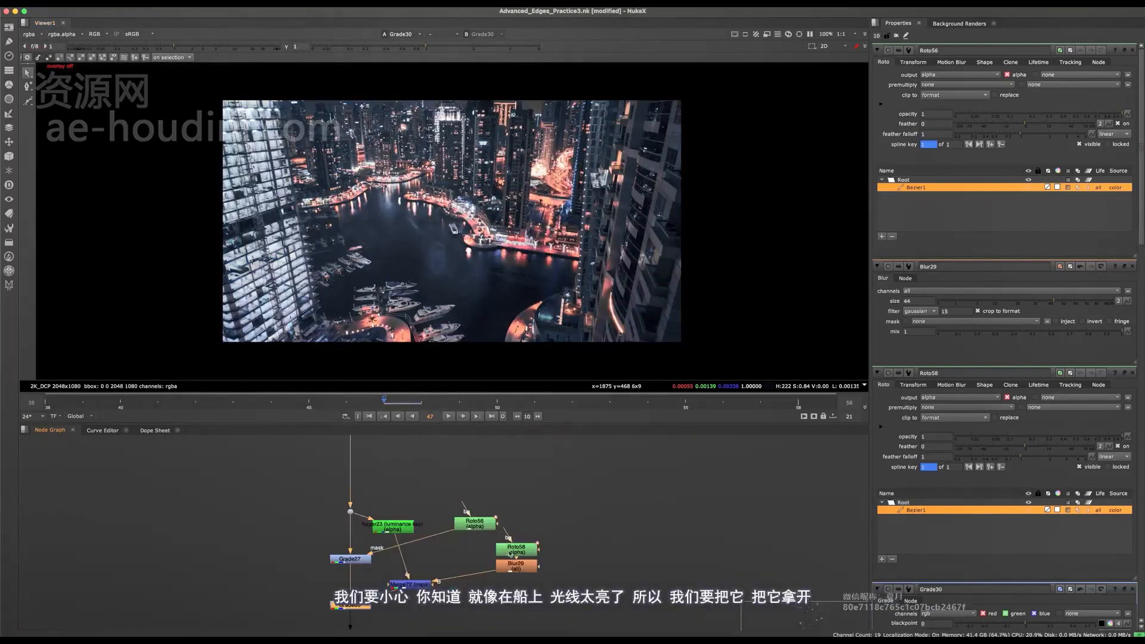
click(508, 551)
scroll(410, 330, up, 8)
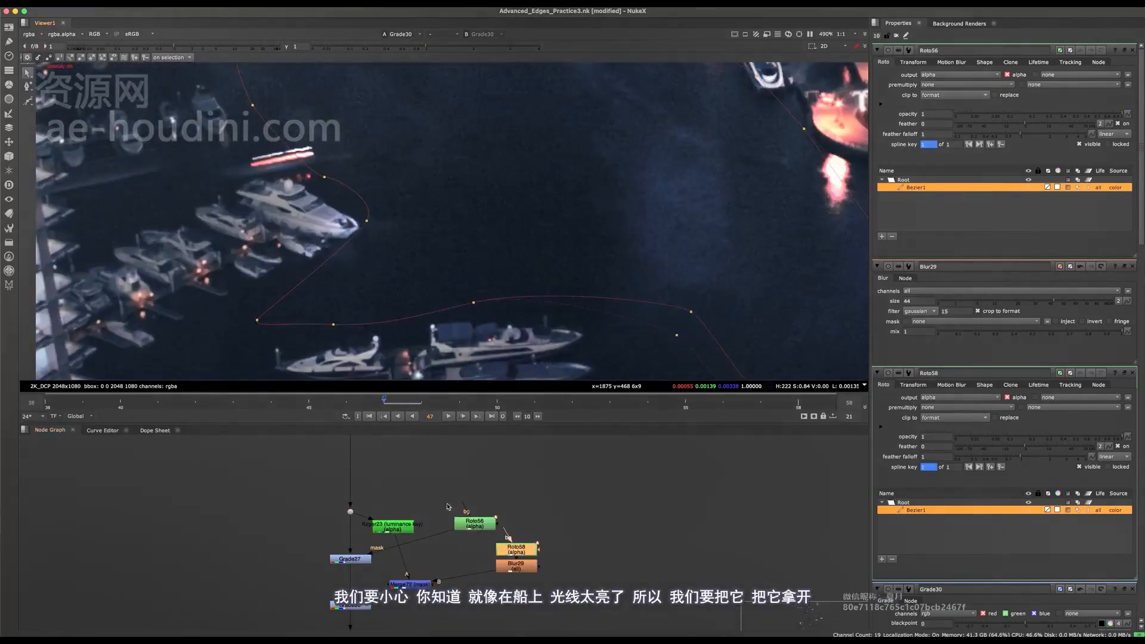
click(472, 525)
drag(486, 528, 485, 528)
scroll(454, 269, down, 8)
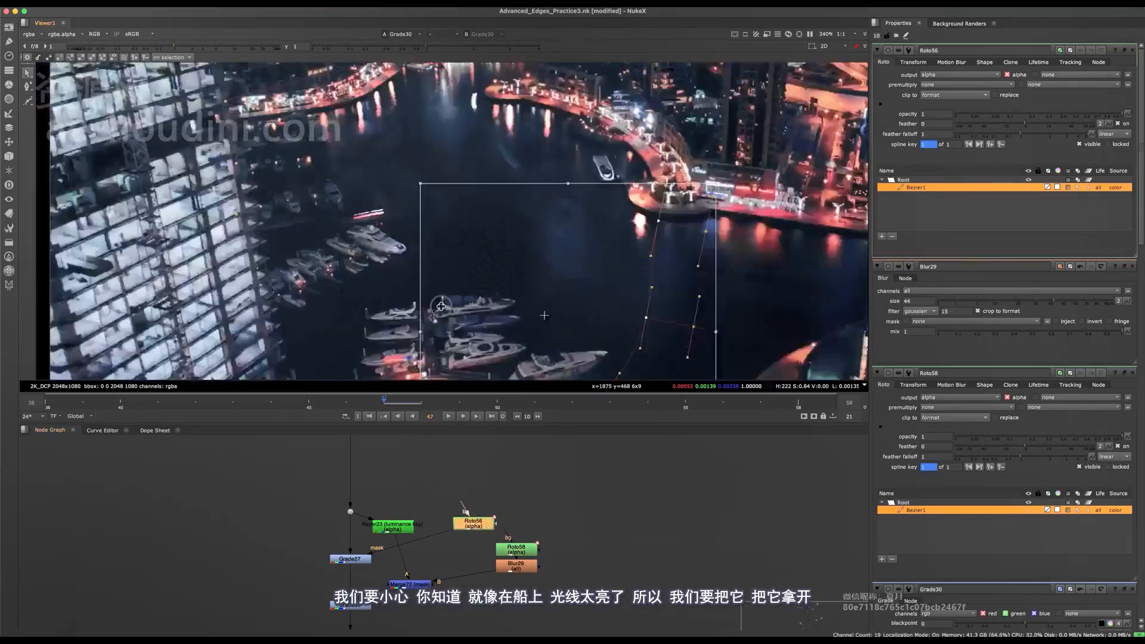
scroll(440, 266, up, 3)
click(514, 550)
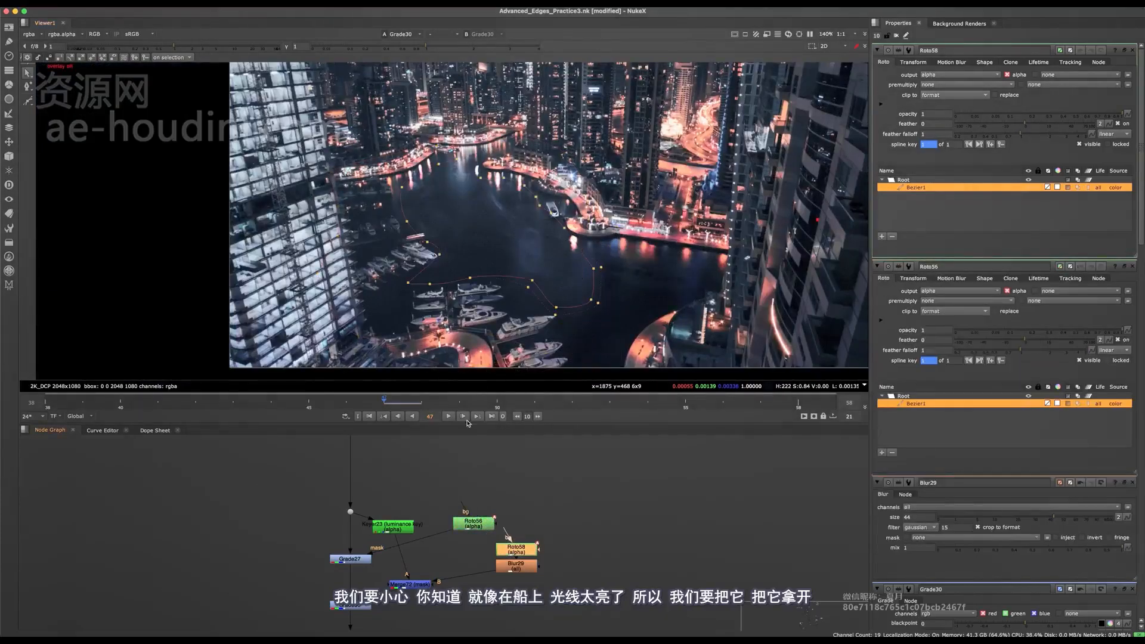
- Hide the viewer overlay, frame the full image and save the script
scroll(493, 174, up, 5)
drag(437, 219, 471, 223)
key(o)
key(f)
key(super+s)
- View the Merge35 composite and examine the brightened water next to the man's jacket
scroll(465, 537, down, 8)
middle_drag(454, 585, 444, 453)
middle_drag(453, 605, 448, 468)
scroll(453, 534, up, 5)
click(425, 533)
key(1)
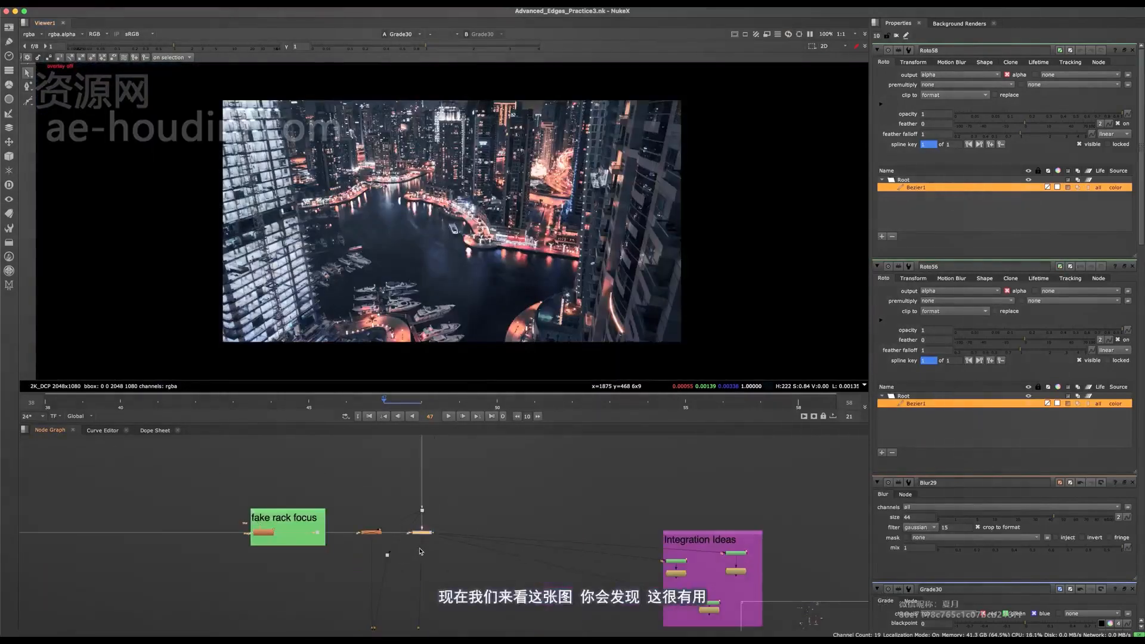
click(431, 574)
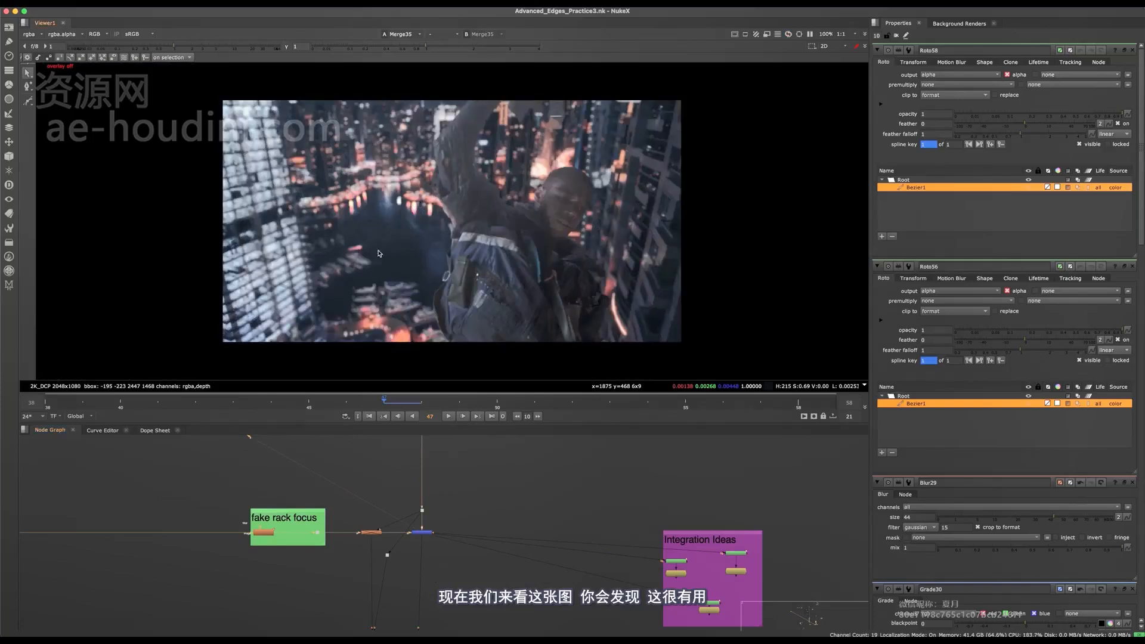
scroll(382, 253, up, 5)
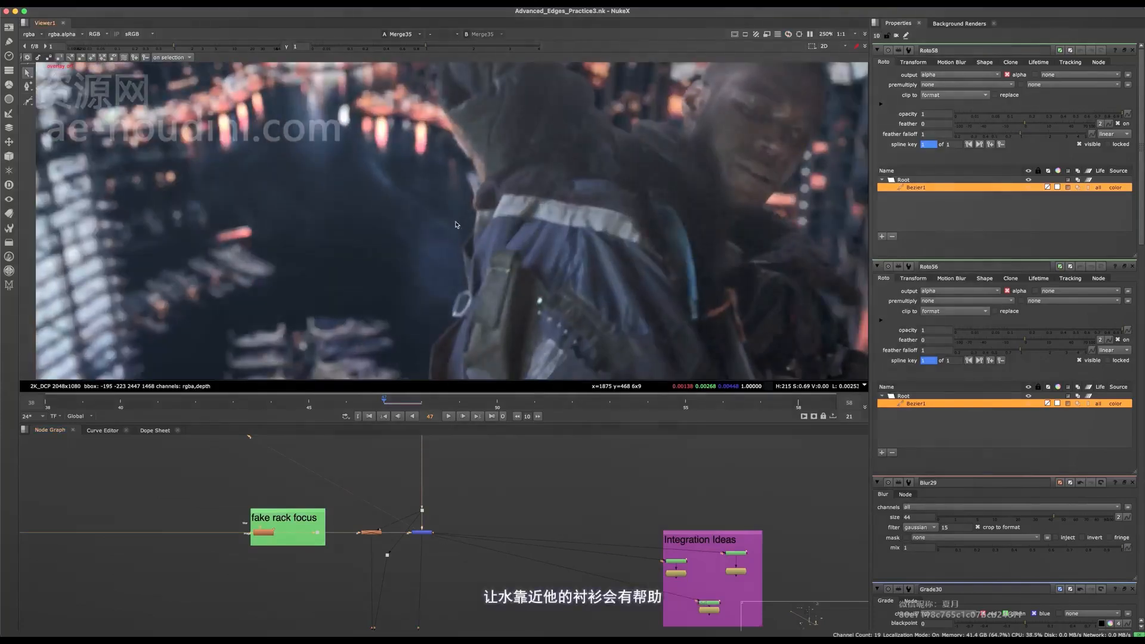
key(f)
scroll(472, 479, down, 5)
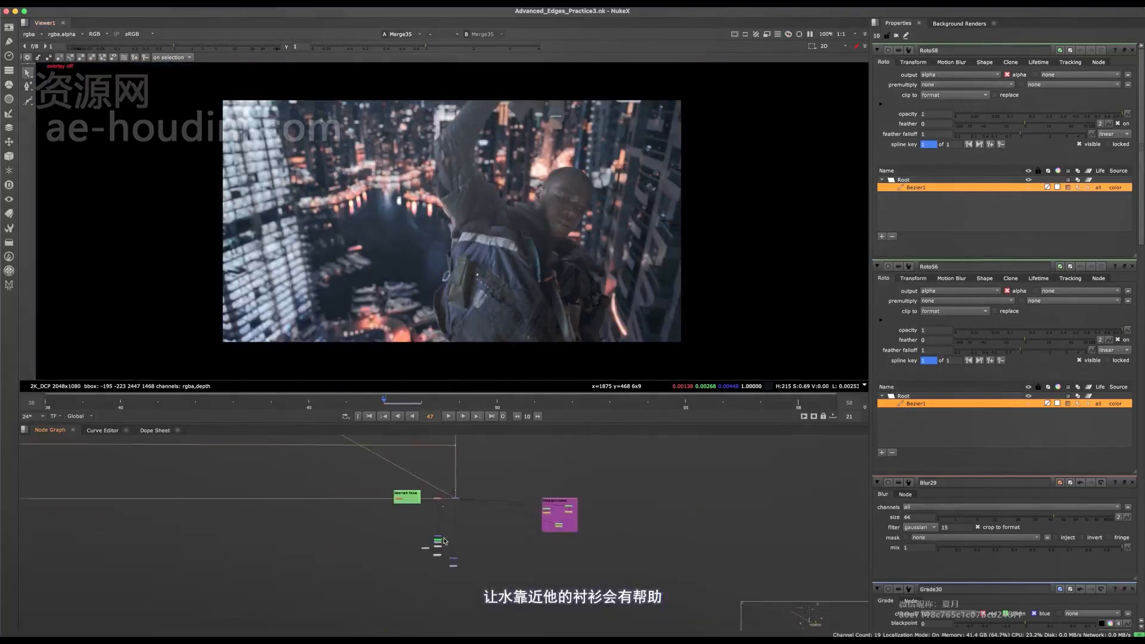
- Try a second Bezier in the open-water Roto around the dark water between the bright building and the boats
middle_drag(470, 457, 437, 624)
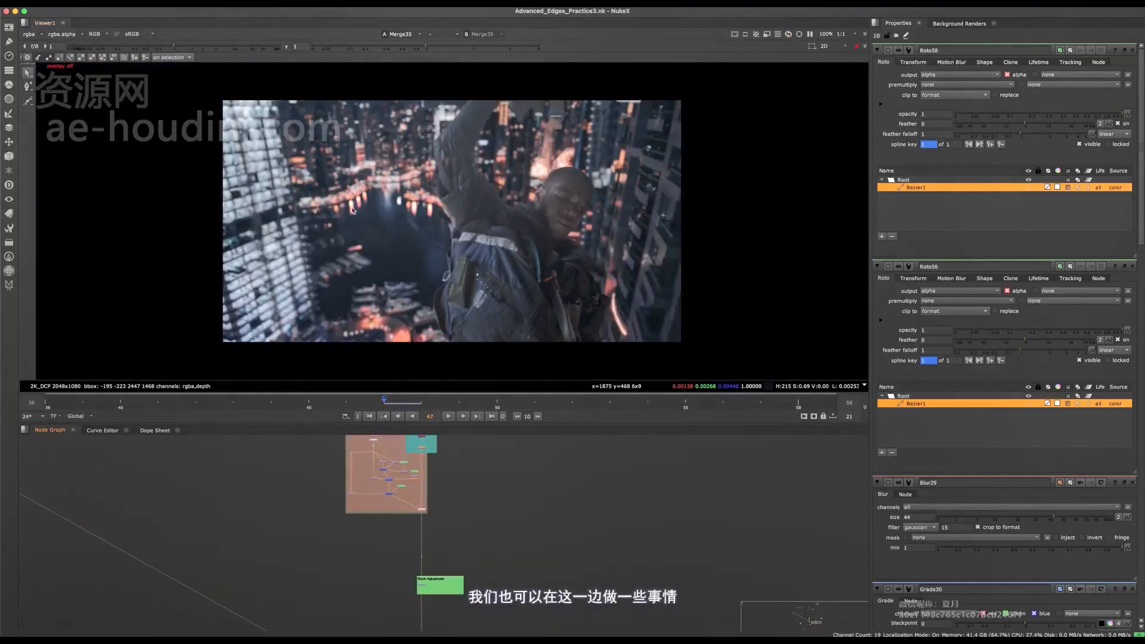
middle_drag(413, 463, 402, 525)
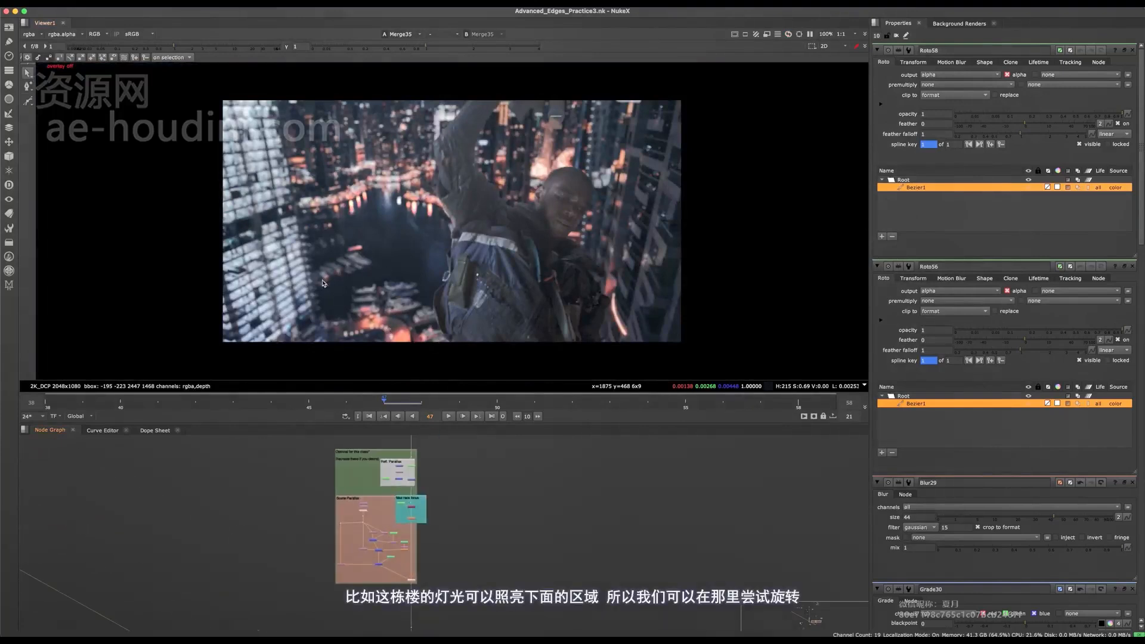
key(q)
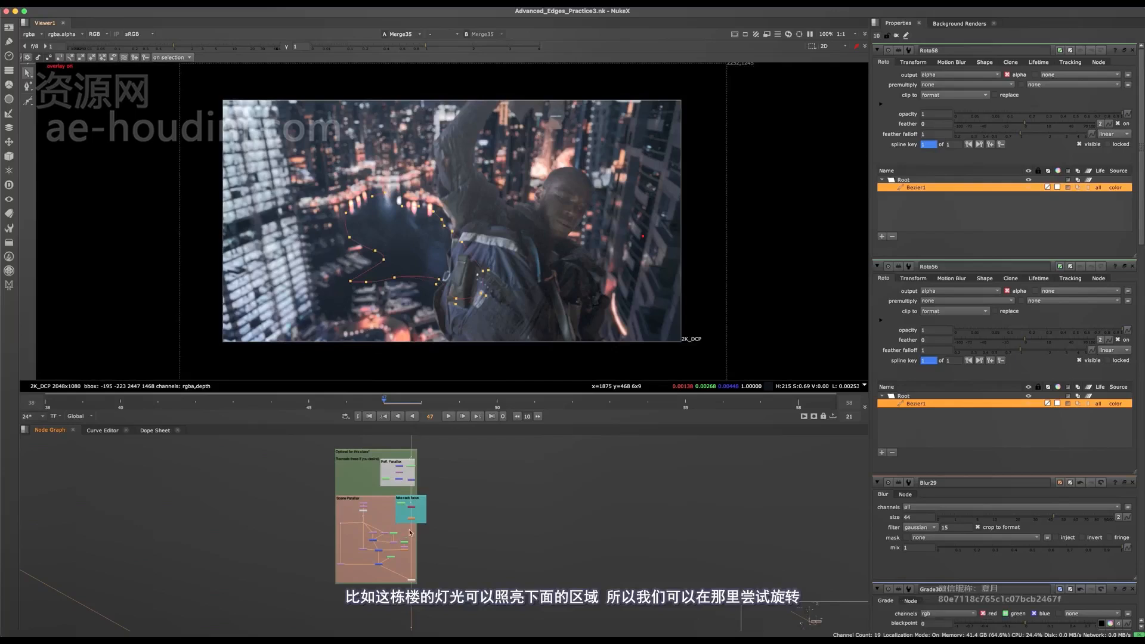
middle_drag(432, 468, 414, 541)
scroll(407, 472, up, 6)
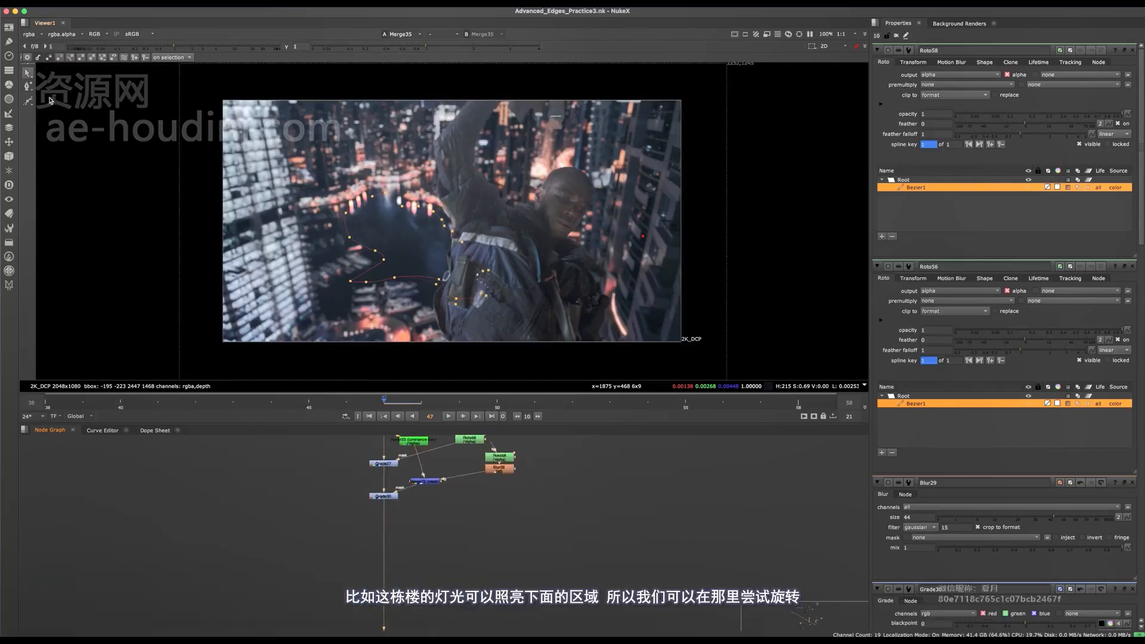
click(28, 103)
scroll(317, 267, up, 4)
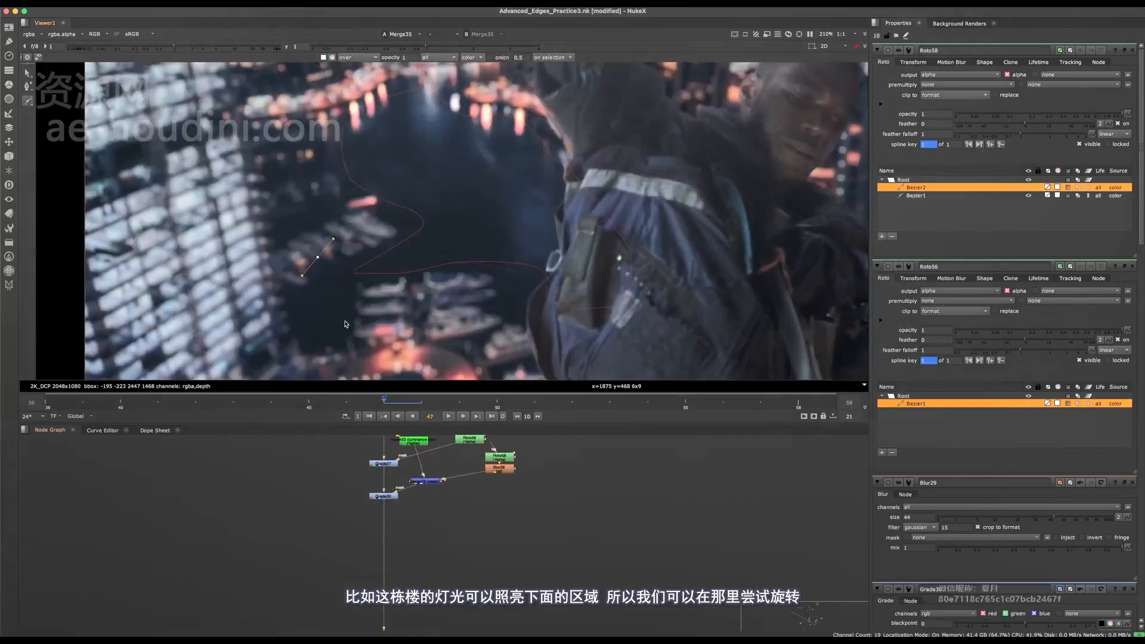
key(q)
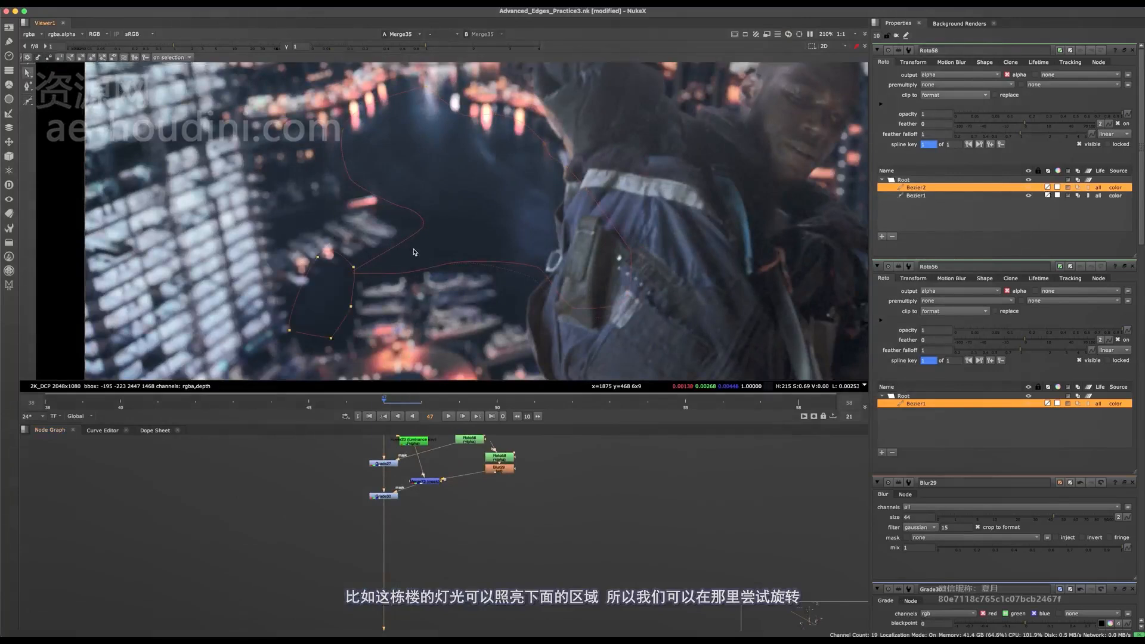
- Move the second Bezier down toward the lower boats, and delete it from the open-water Roto
drag(442, 225, 245, 380)
middle_drag(339, 277, 357, 266)
drag(353, 269, 388, 342)
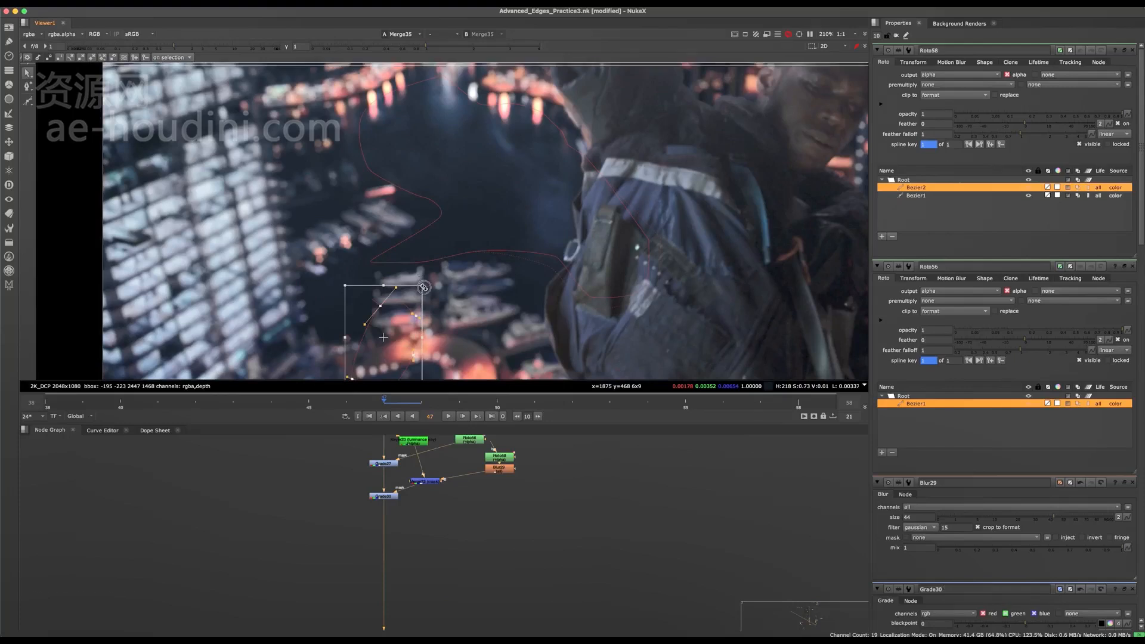
drag(422, 281, 467, 339)
key(Delete)
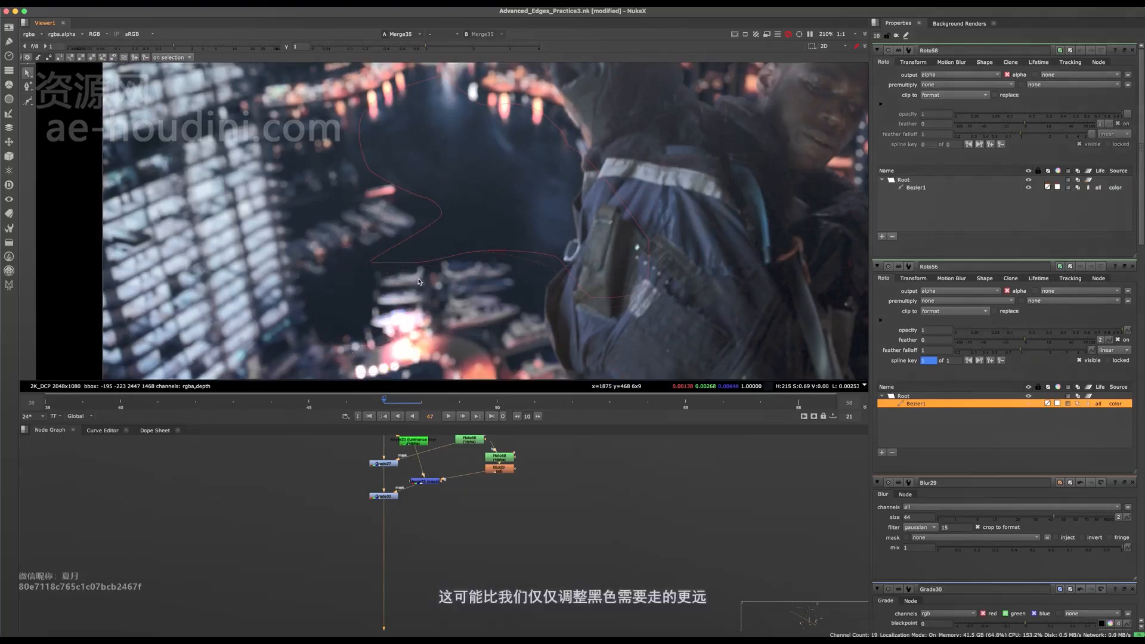
- Save the script and check the full composite without the overlay, including the dark building on the right
scroll(343, 313, down, 4)
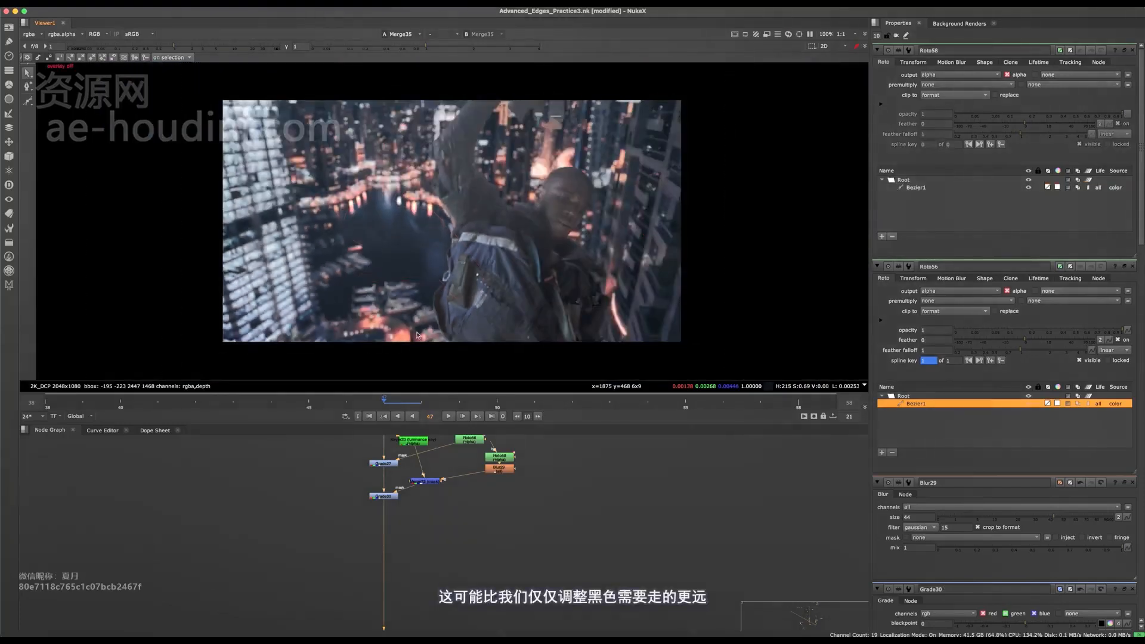
key(super+s)
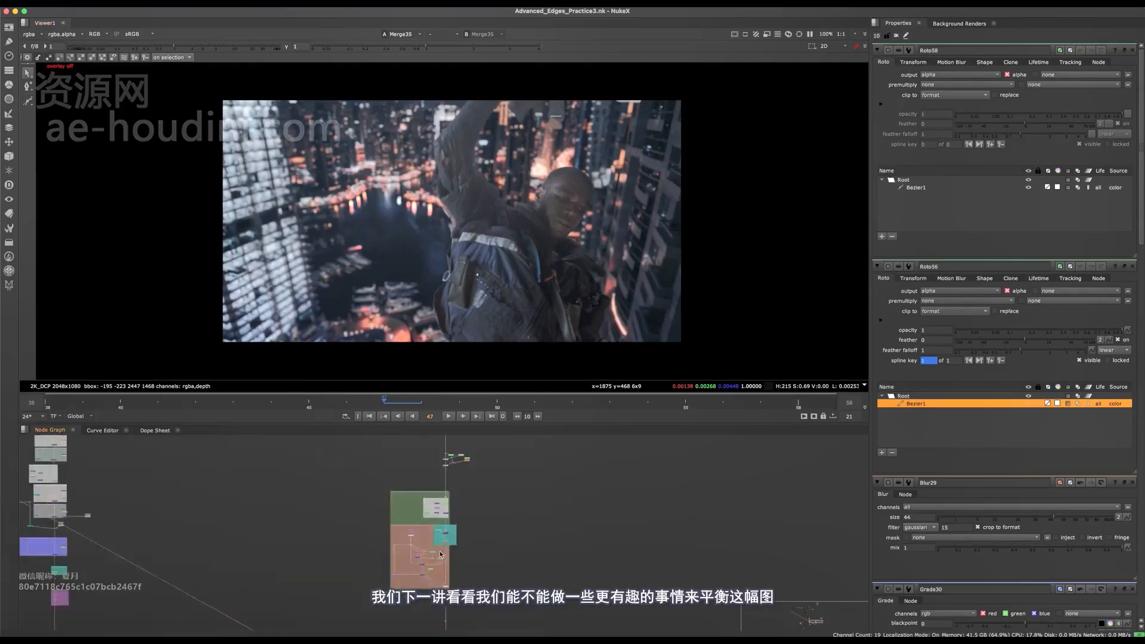
scroll(352, 505, up, 5)
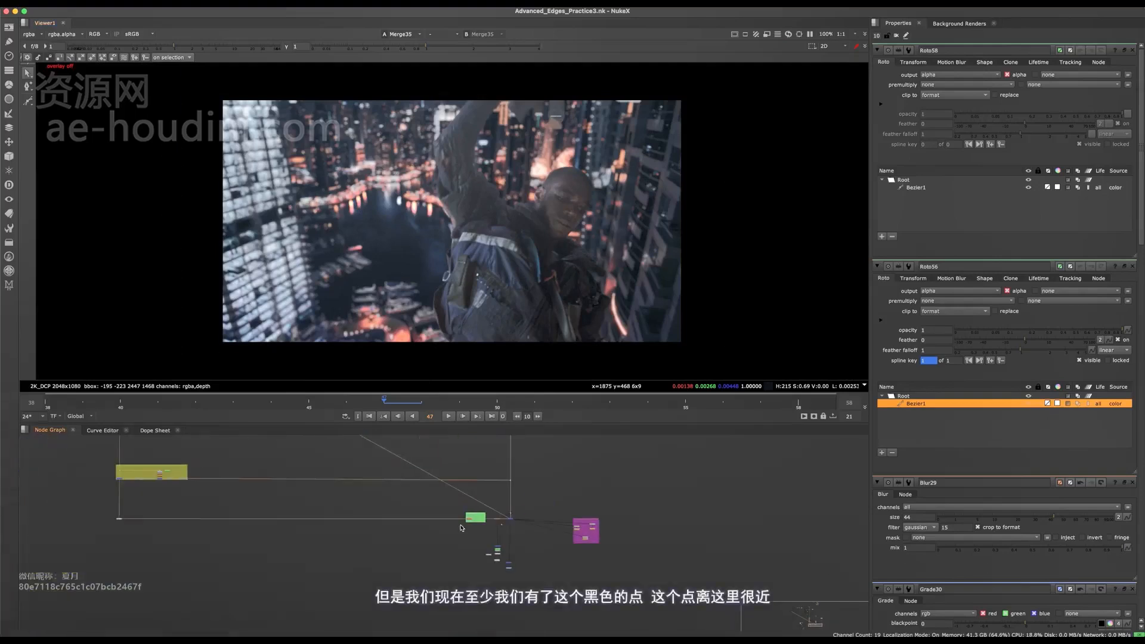
scroll(268, 502, up, 5)
scroll(245, 481, up, 4)
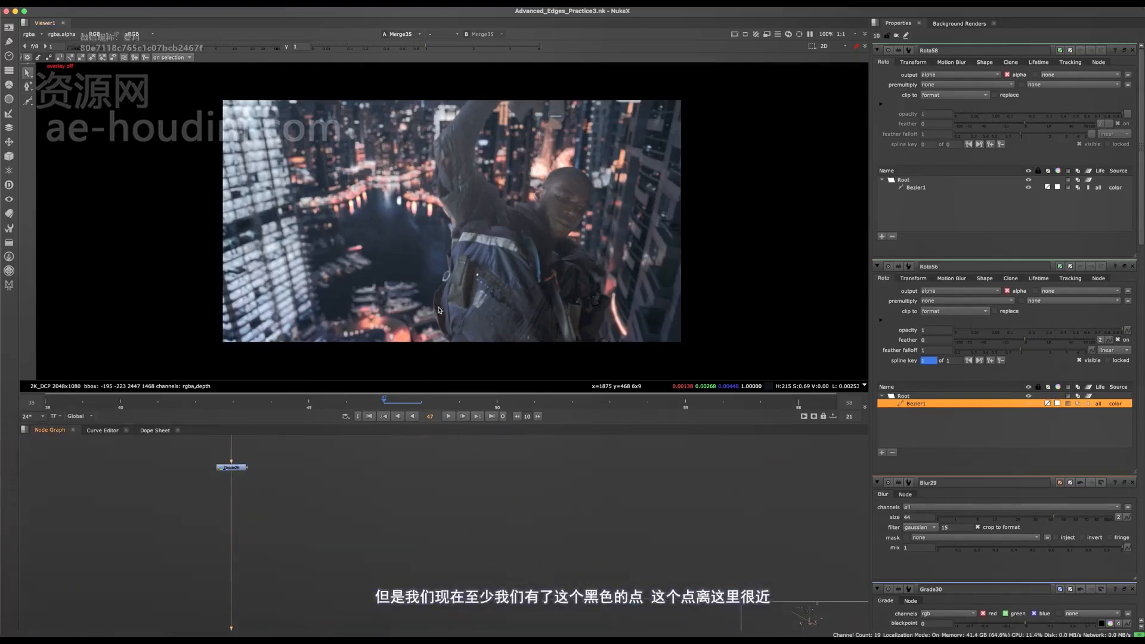
scroll(439, 310, up, 6)
scroll(406, 298, down, 4)
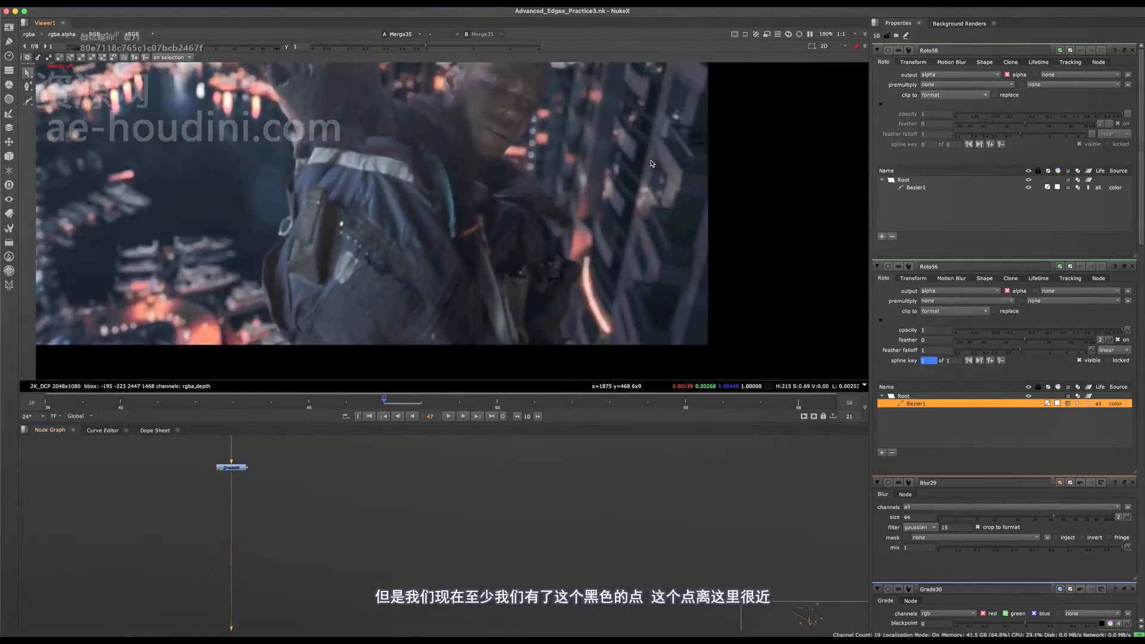
- Raise the viewer gain to 15.5 and examine the blacks on the backpack and jacket
drag(233, 50, 252, 55)
scroll(561, 184, up, 3)
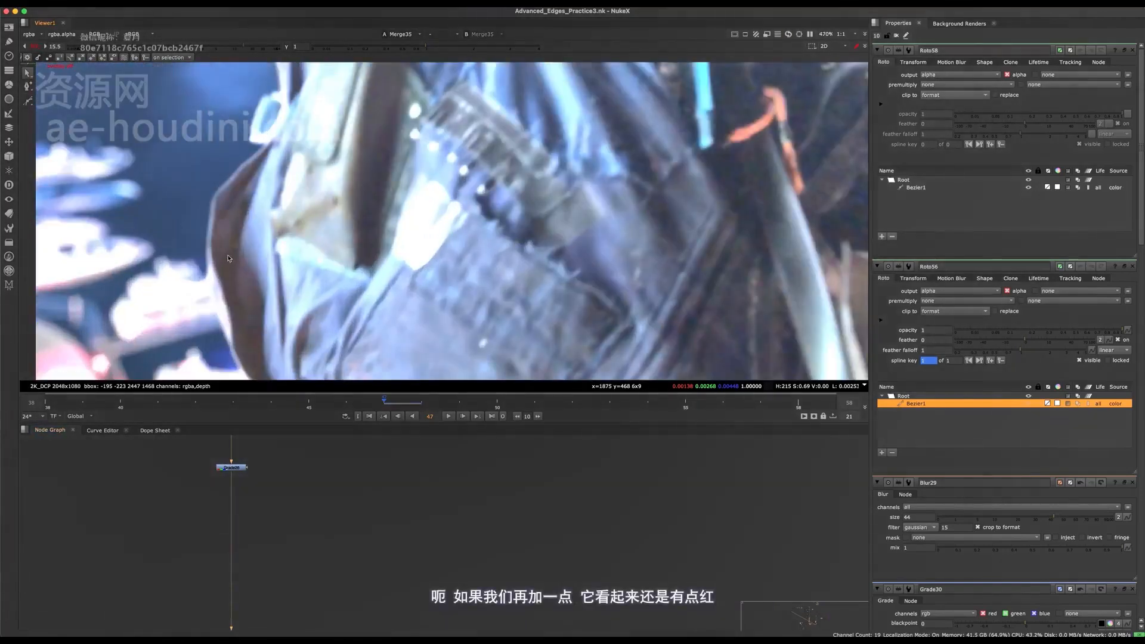
scroll(496, 270, down, 2)
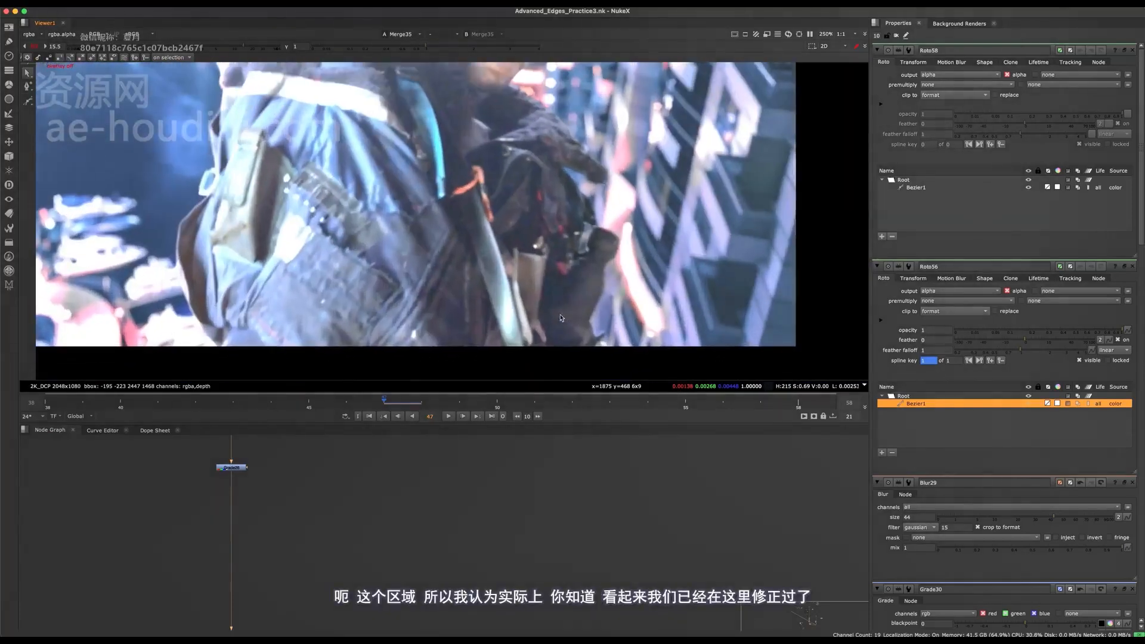
- Toggle the foreground's black-level Grade off and on to compare the shadows on the backpack
middle_drag(332, 501, 390, 619)
drag(358, 556, 233, 615)
key(d)
key(d)
key(d)
key(d)
key(d)
key(d)
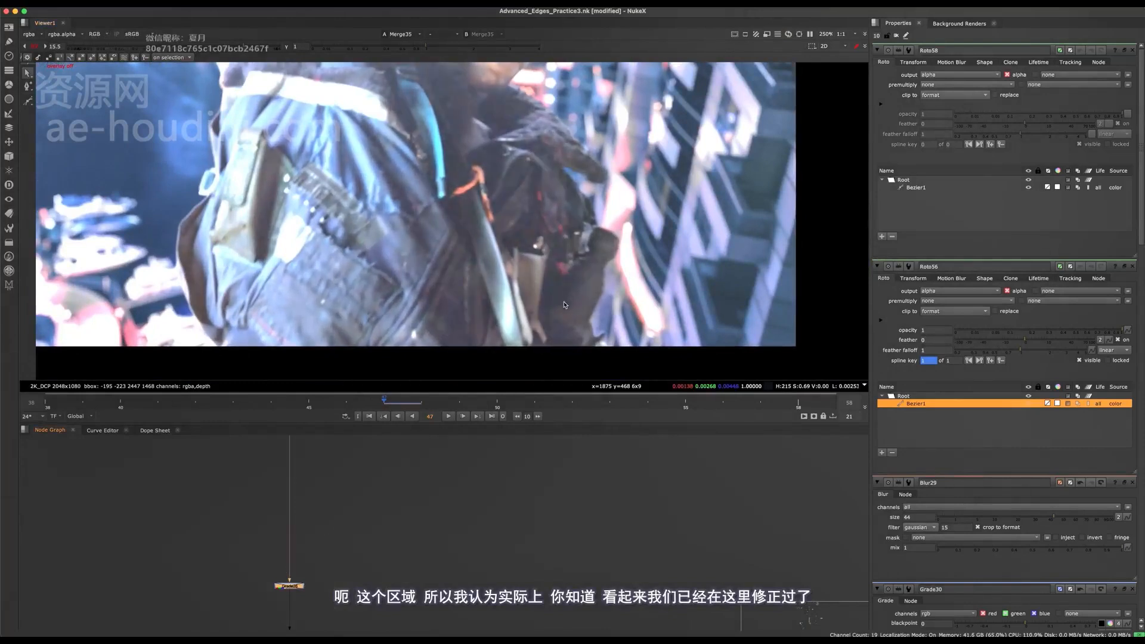
- Open the black-level Grade's settings and examine the red tint in the foreground blacks across the frame
middle_drag(569, 314, 475, 266)
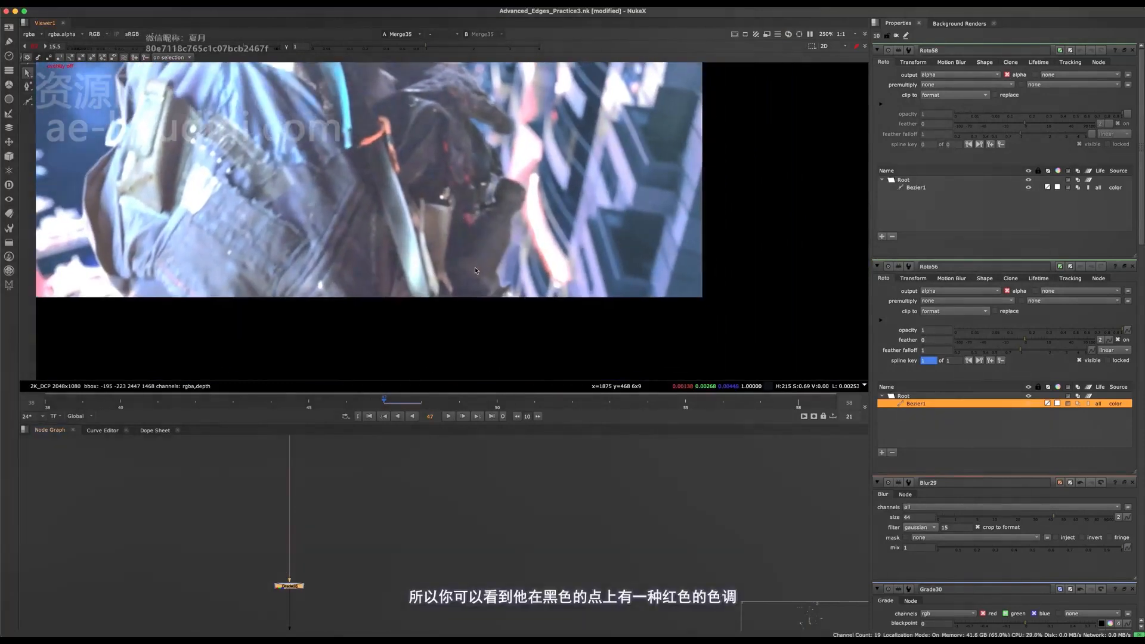
scroll(472, 255, up, 2)
double_click(289, 586)
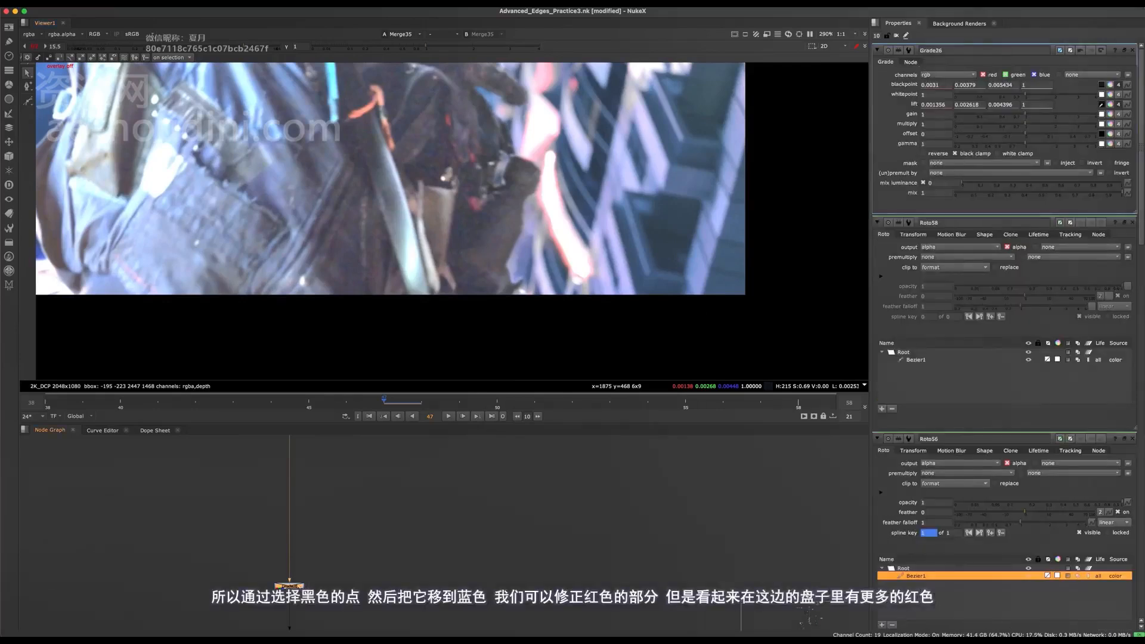
scroll(512, 222, up, 4)
middle_drag(454, 235, 328, 378)
middle_drag(544, 108, 533, 193)
scroll(532, 201, down, 10)
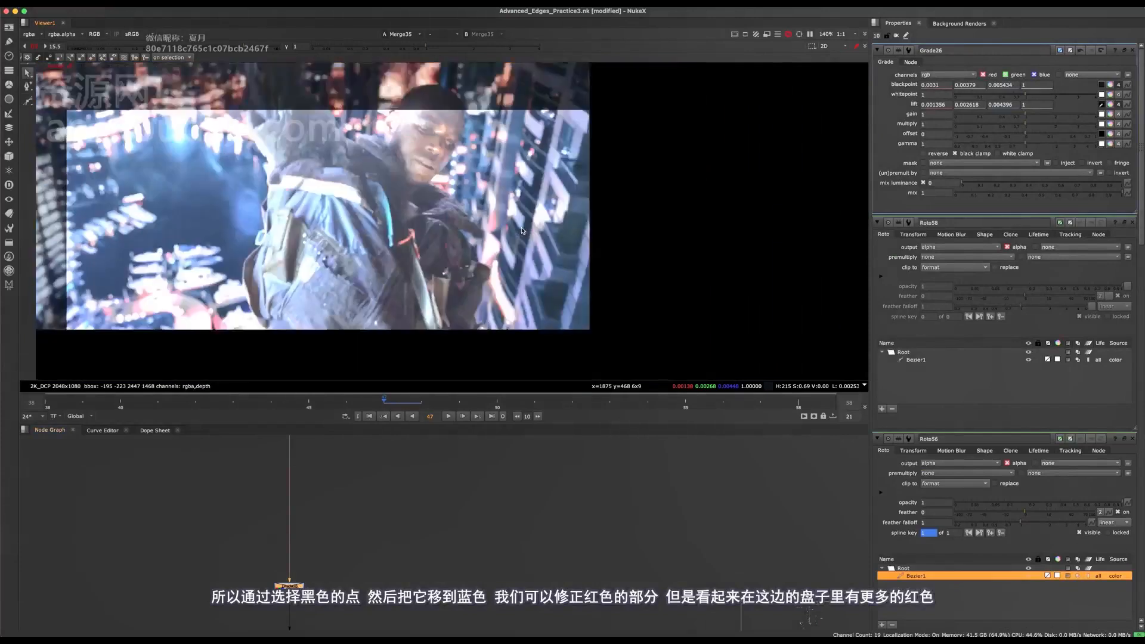
middle_drag(374, 190, 415, 142)
scroll(512, 251, up, 6)
middle_drag(502, 265, 598, 260)
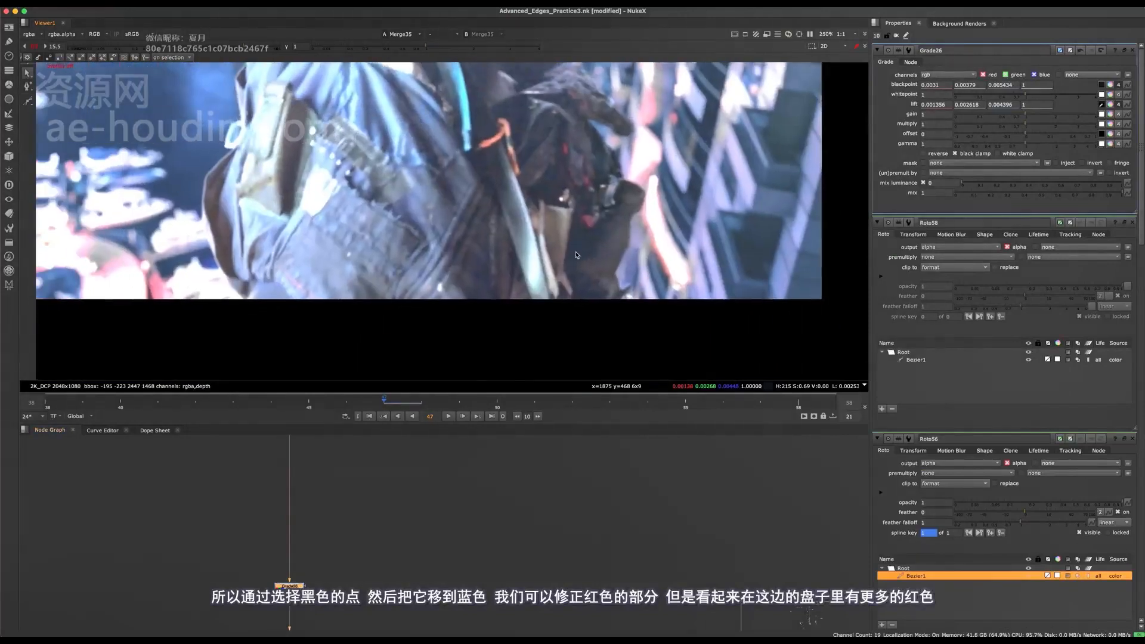
- Lower the viewer gain to 4.3 while inspecting the edge of the backpack
scroll(248, 274, up, 4)
middle_drag(213, 190, 309, 226)
drag(205, 46, 156, 46)
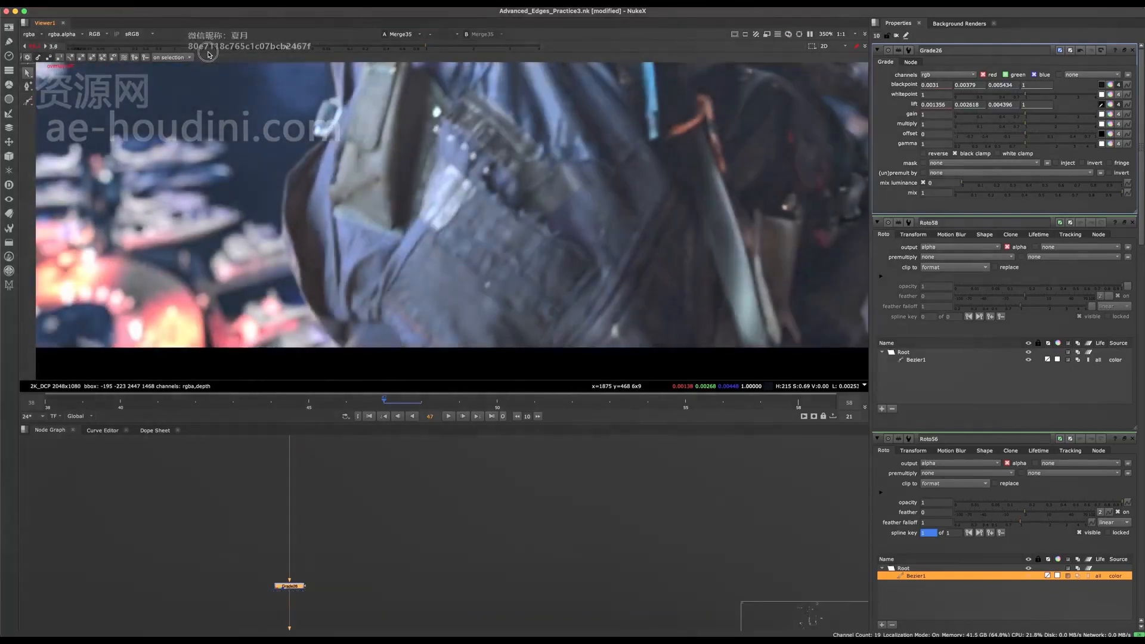
- View the original green-screen plate from the dot in the despill backdrop and examine its set lighting around the man
scroll(374, 618, down, 12)
scroll(371, 578, up, 10)
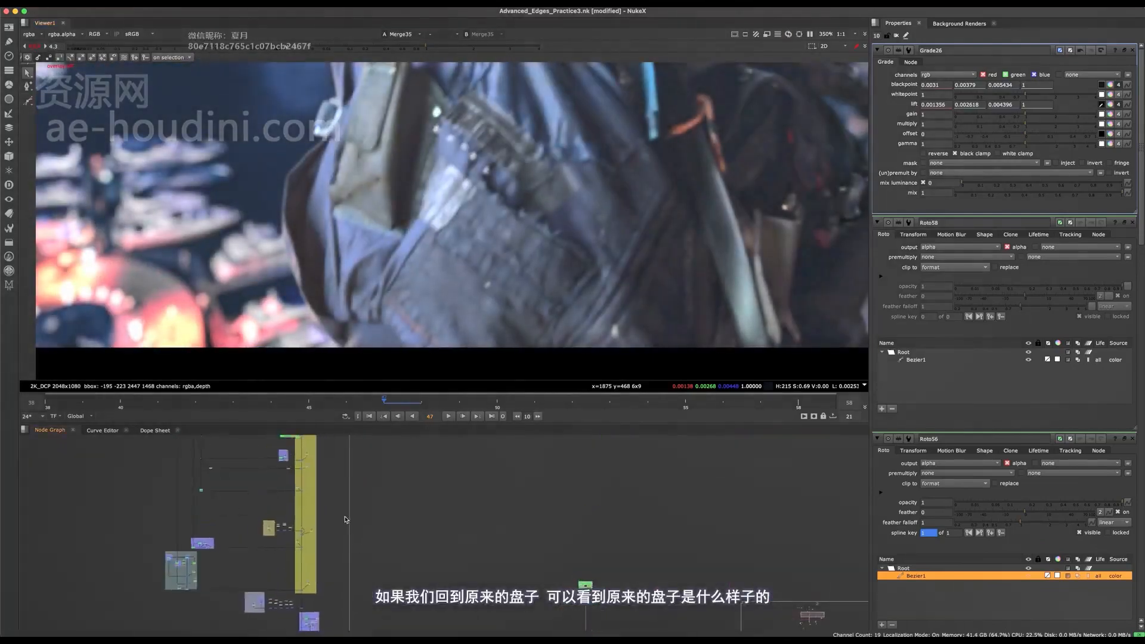
scroll(354, 469, up, 4)
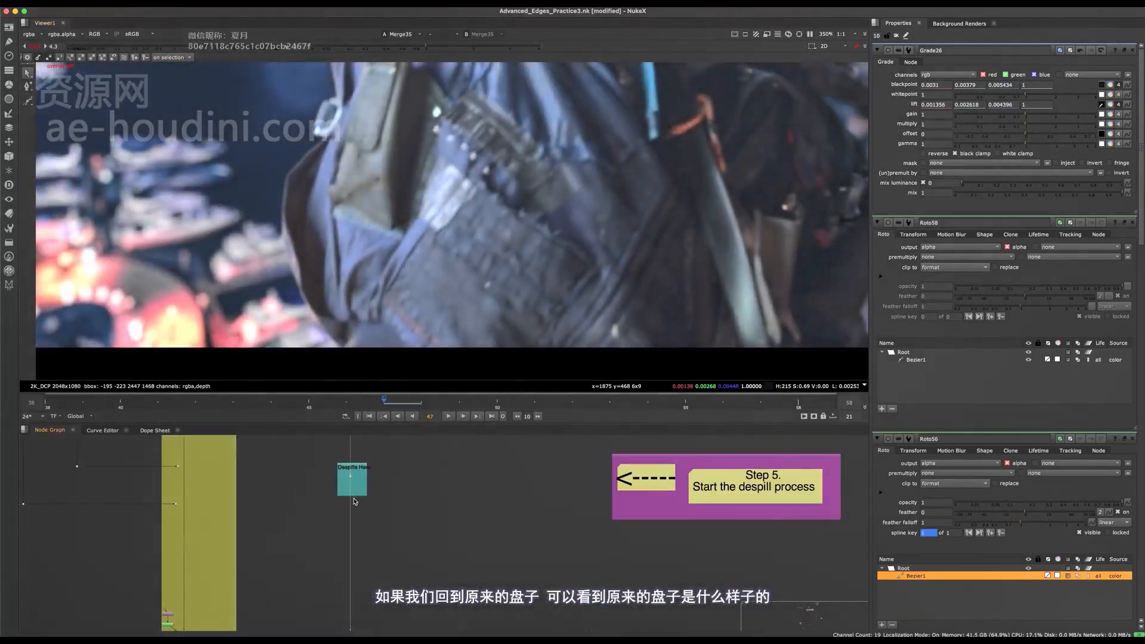
click(351, 476)
key(1)
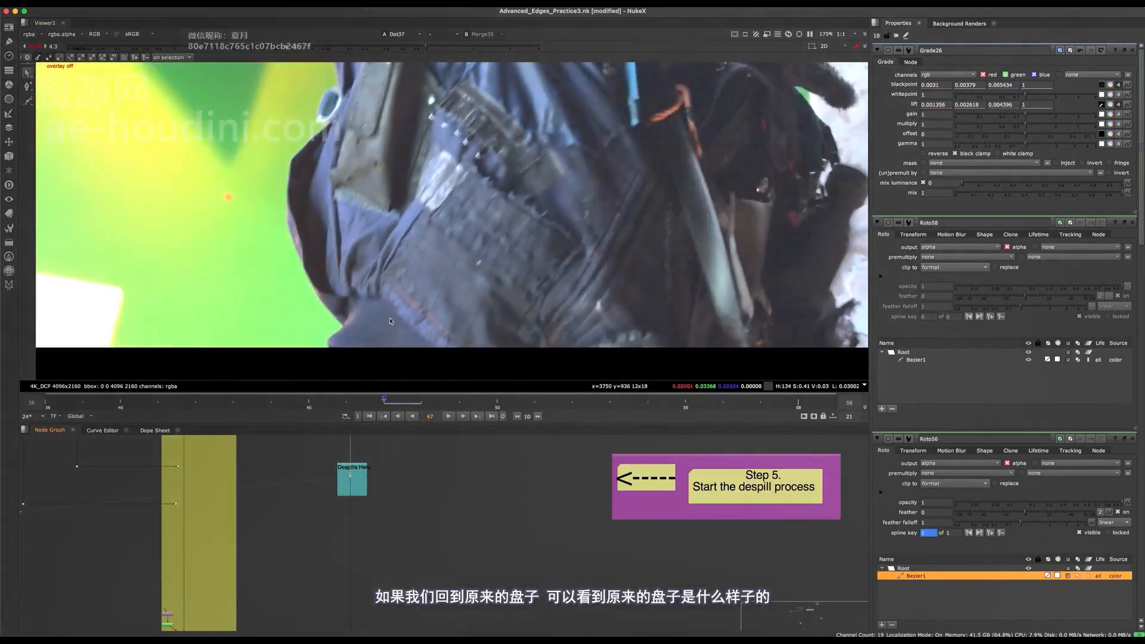
scroll(367, 259, down, 5)
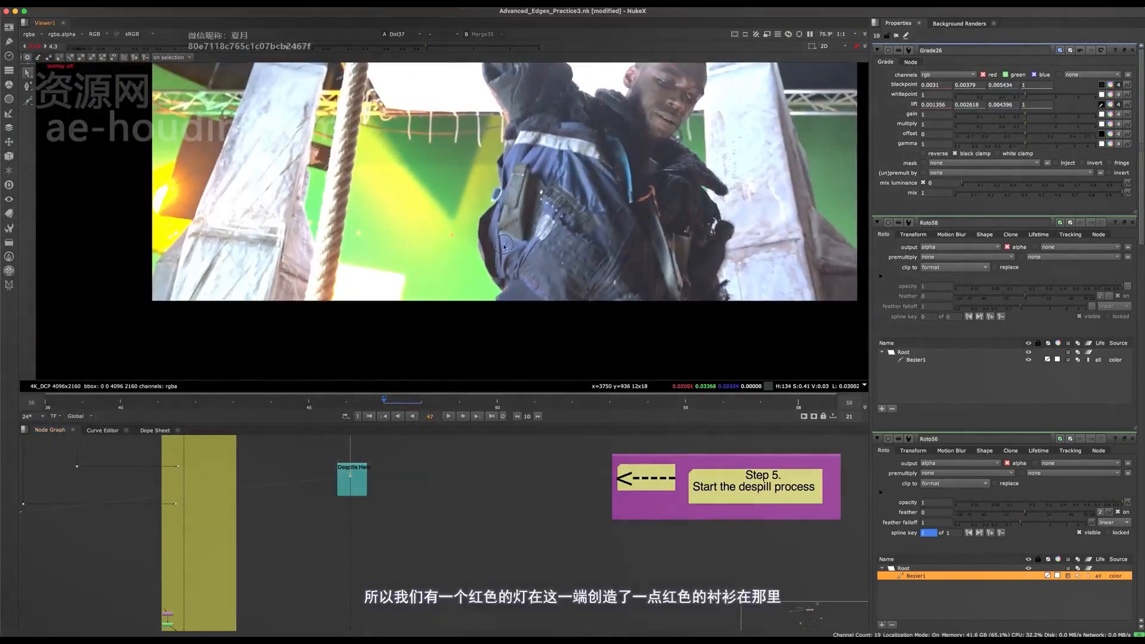
- Return to the foreground's black-level Grade from the composite view and add a second Grade directly after it
scroll(504, 247, up, 5)
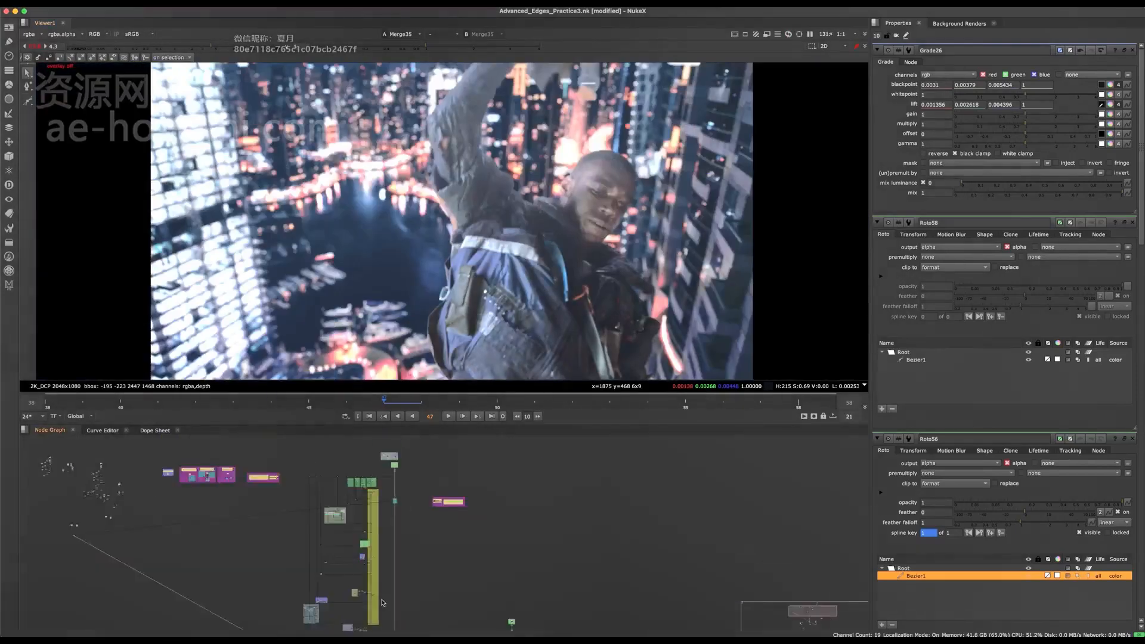
middle_drag(406, 602, 413, 546)
scroll(422, 487, up, 7)
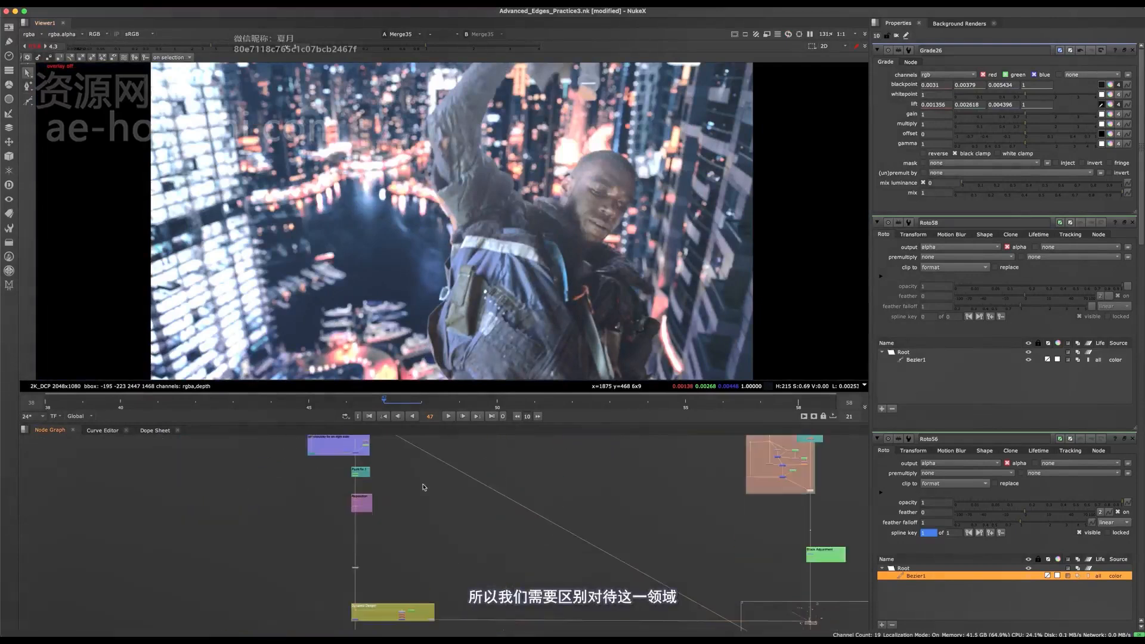
scroll(365, 564, up, 4)
scroll(374, 563, up, 3)
key(g)
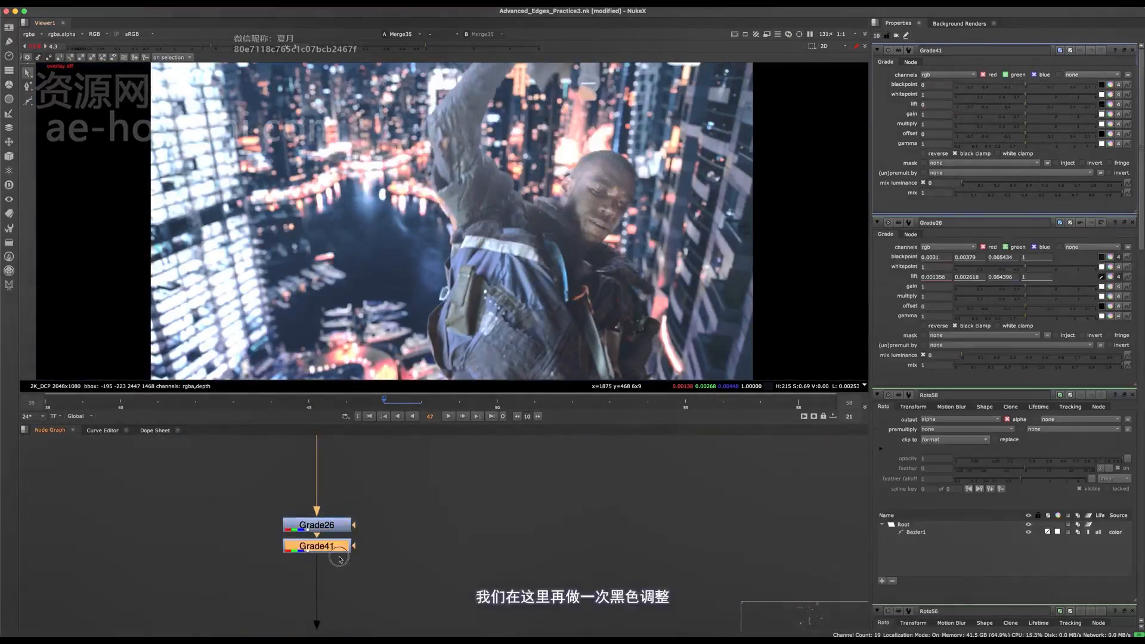
- Rename the original black-level Grade as Main_Blacks
click(339, 526)
key(n)
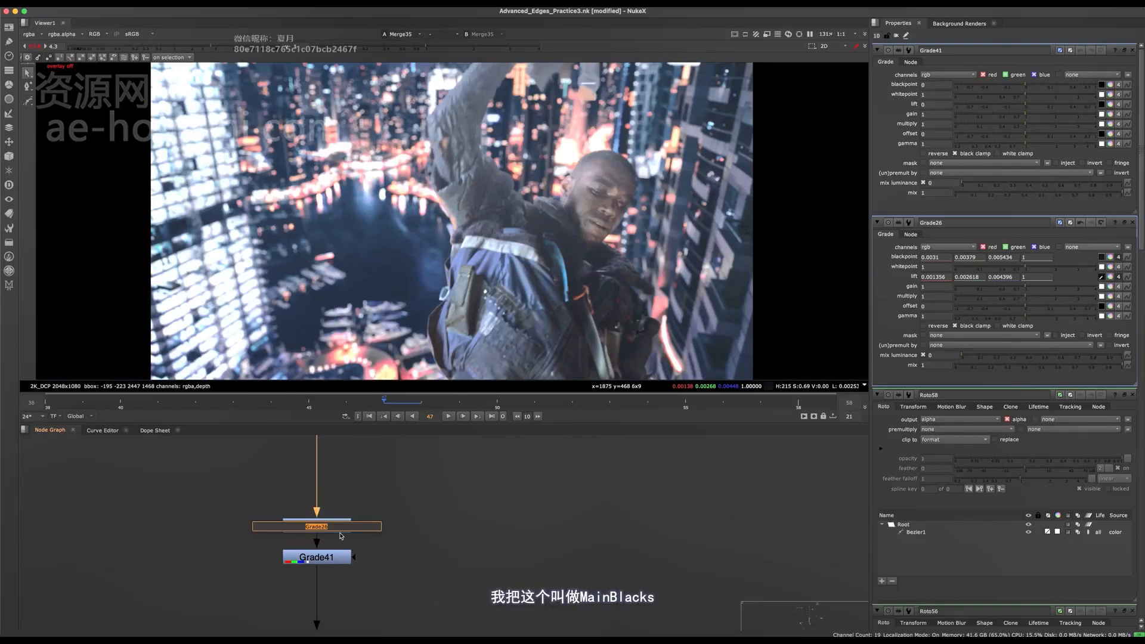
text(Main_Blacks)
key(Return)
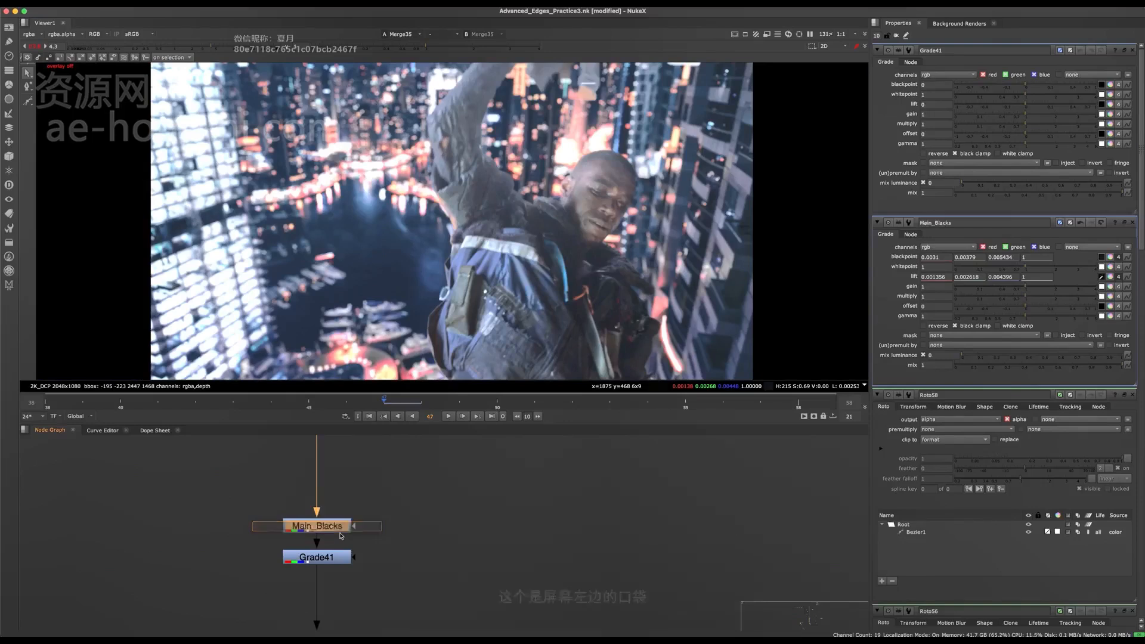
- Rename the newly added Grade as SL_Pocket
click(338, 558)
text(n)
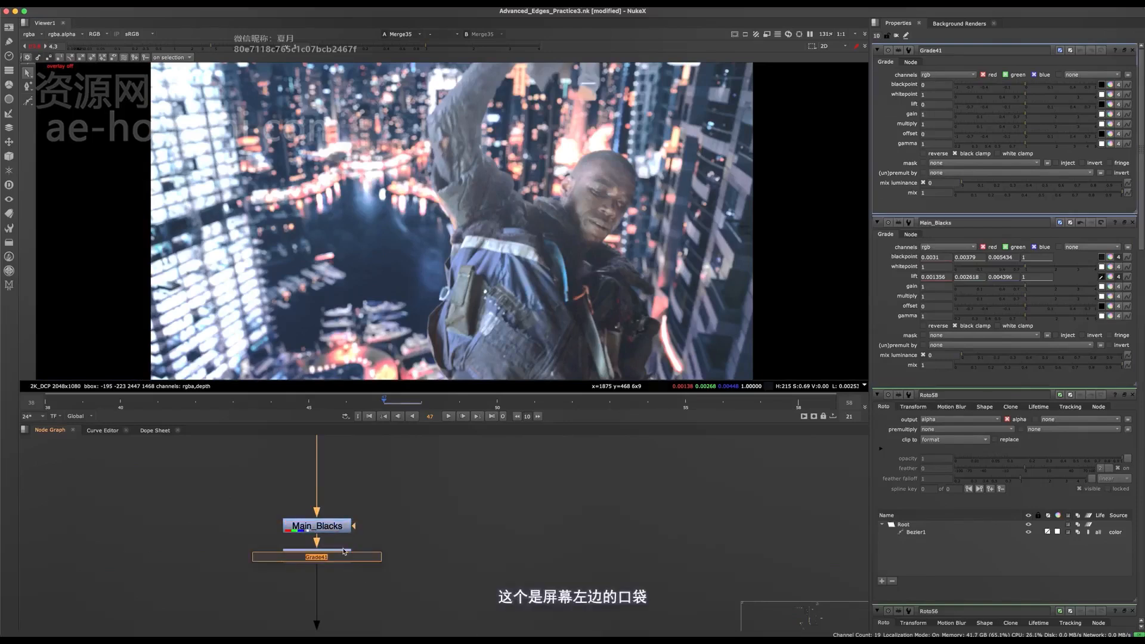
text(SL_)
text(Pcoket)
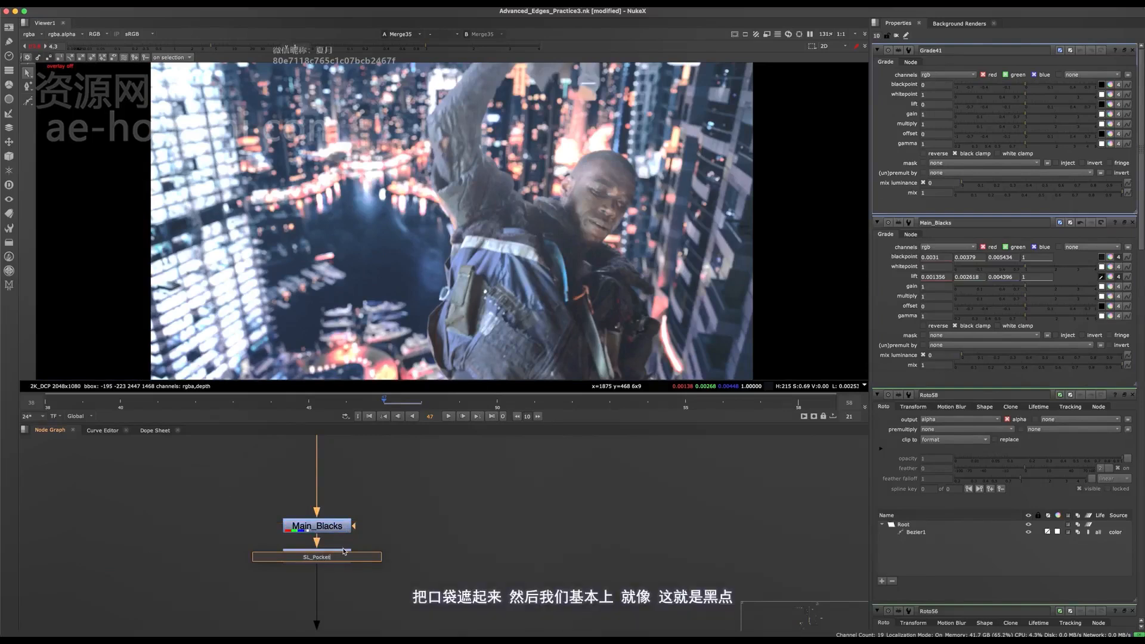
key(Return)
- Bypass SL_Pocket and sample its blackpoint from the dark reddish edge of the backpack pocket, about 0.0071, 0.0054, 0.0050
scroll(576, 267, up, 7)
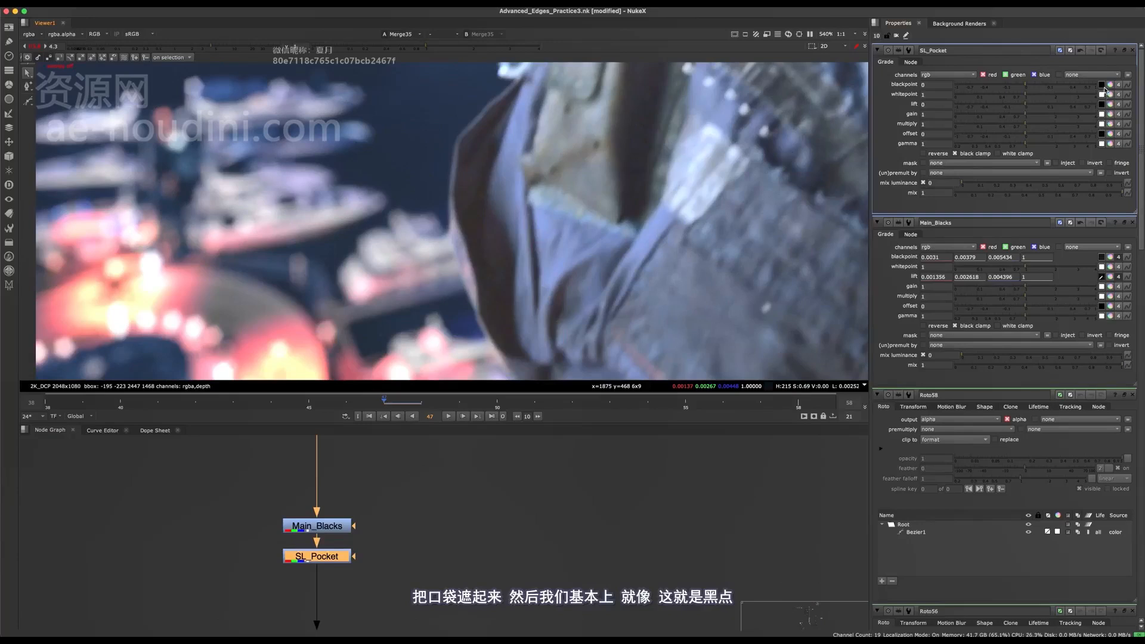
click(1103, 84)
scroll(480, 290, up, 3)
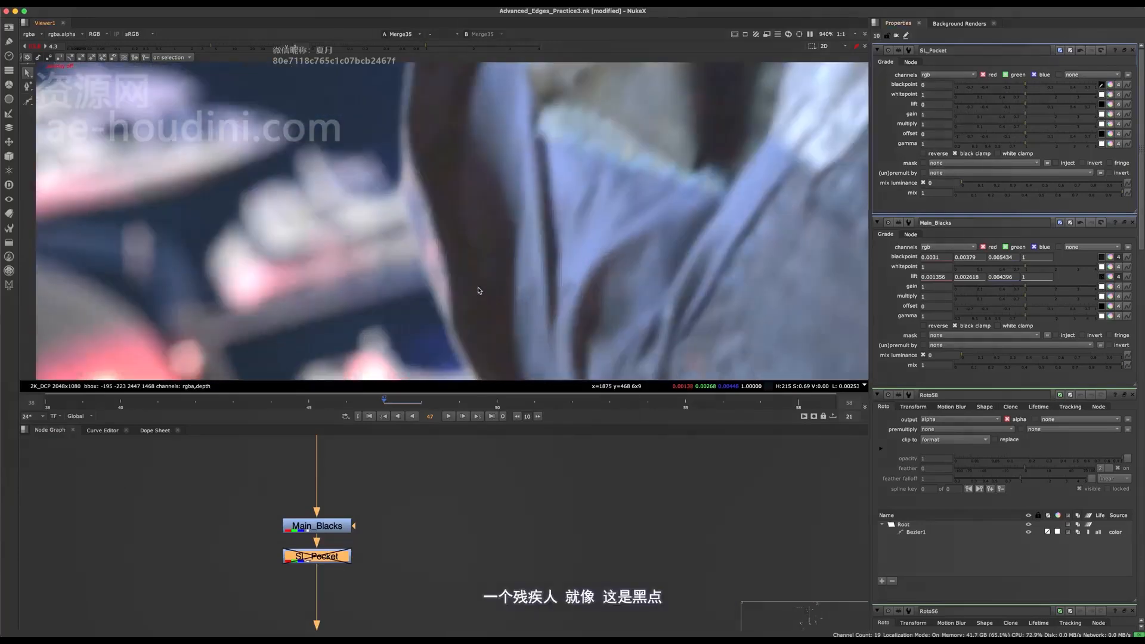
super+click(481, 291)
scroll(513, 300, down, 11)
- Sample SL_Pocket's lift from a dark window on the building beside the man, about 0.0016, 0.0031, 0.0055
scroll(512, 295, up, 7)
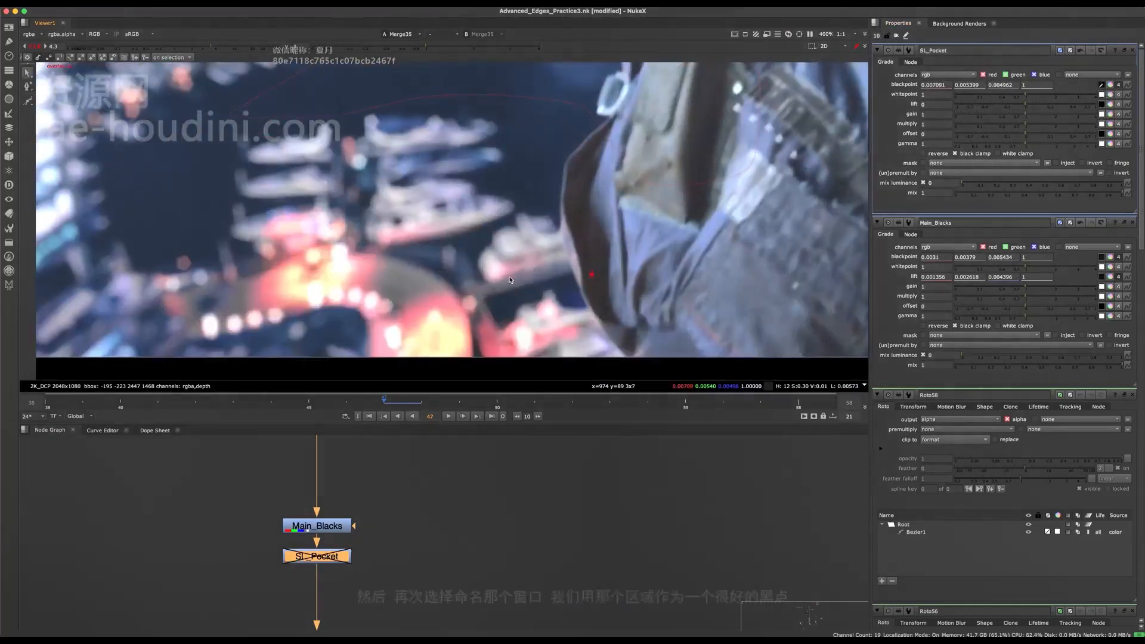
middle_drag(532, 301, 275, 305)
middle_drag(775, 179, 478, 203)
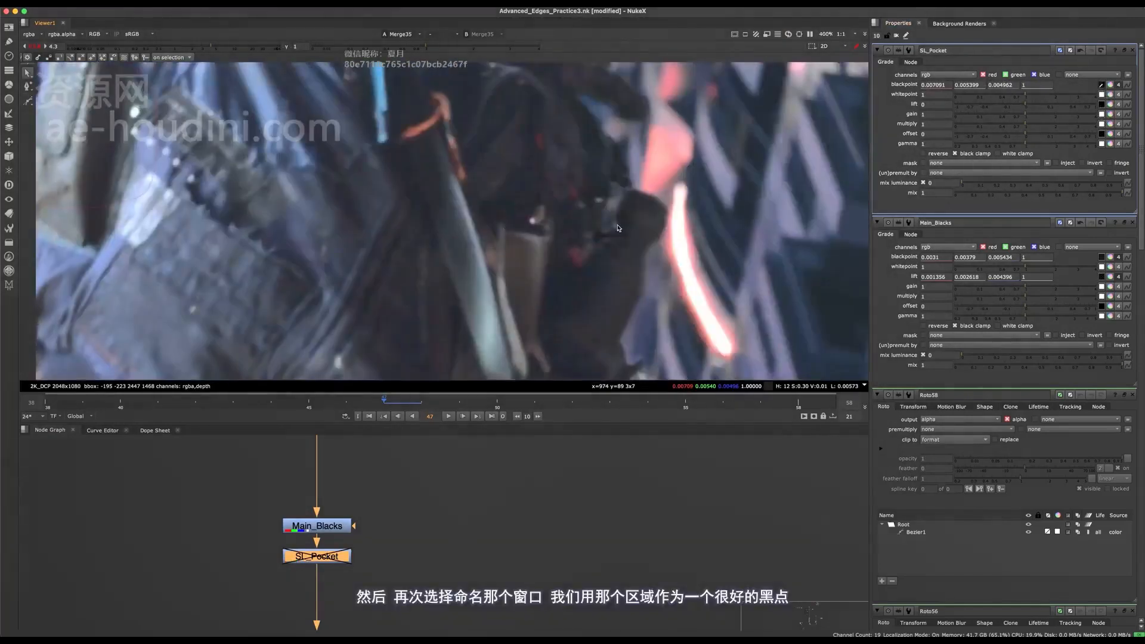
middle_drag(835, 114, 549, 186)
click(1108, 105)
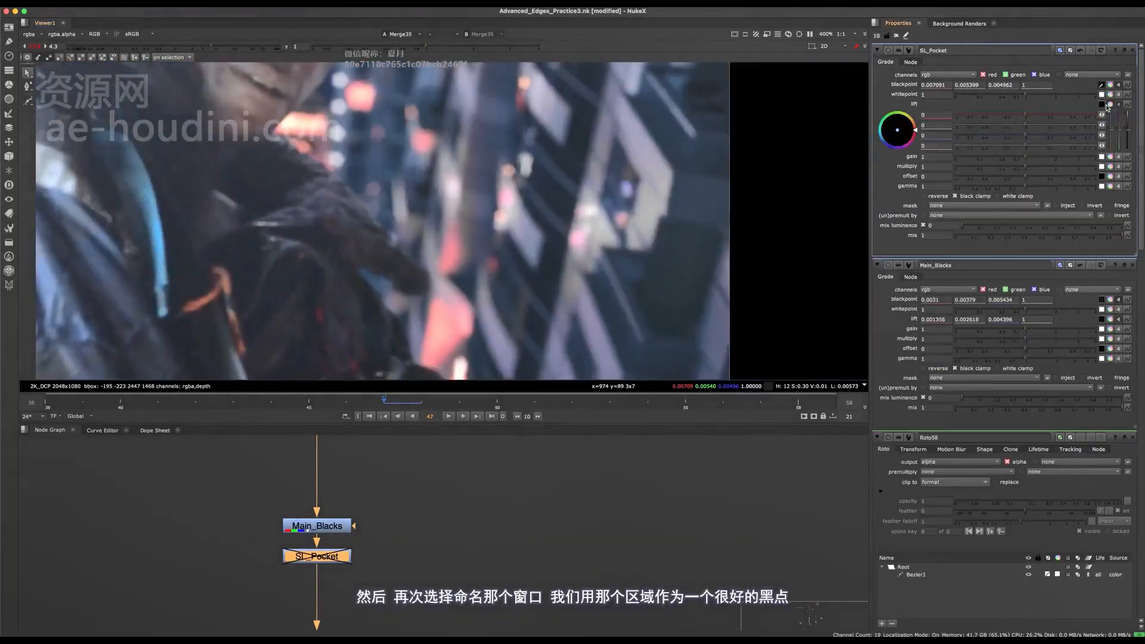
scroll(595, 171, up, 5)
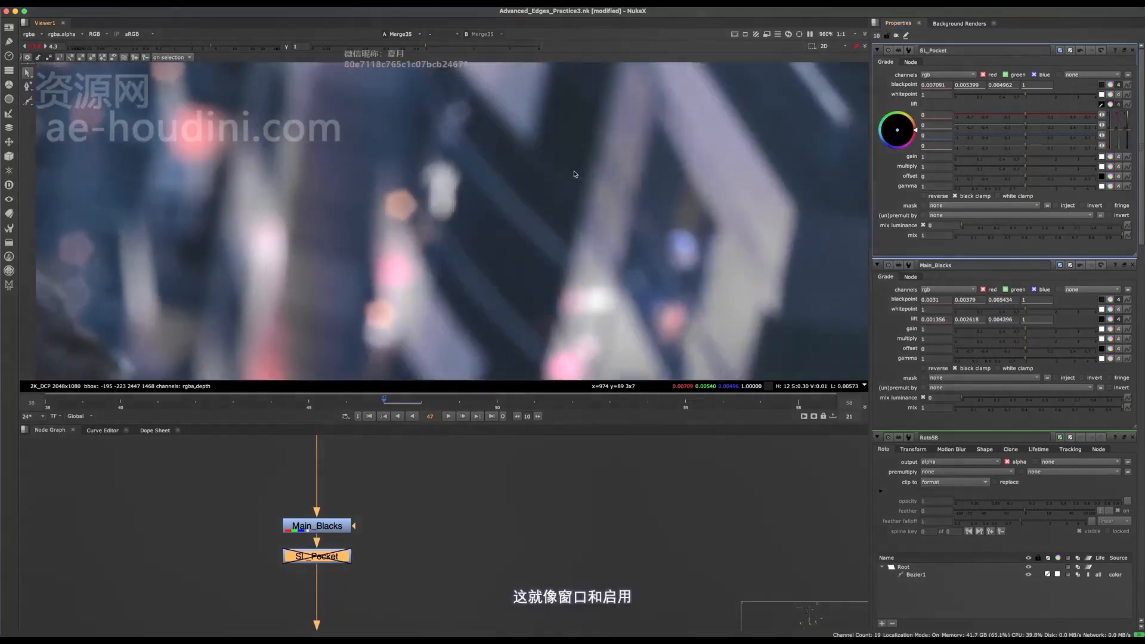
ctrl+click(562, 163)
scroll(582, 183, down, 8)
- Re-enable SL_Pocket and toggle it to compare its effect across the whole composite
middle_drag(496, 248, 566, 224)
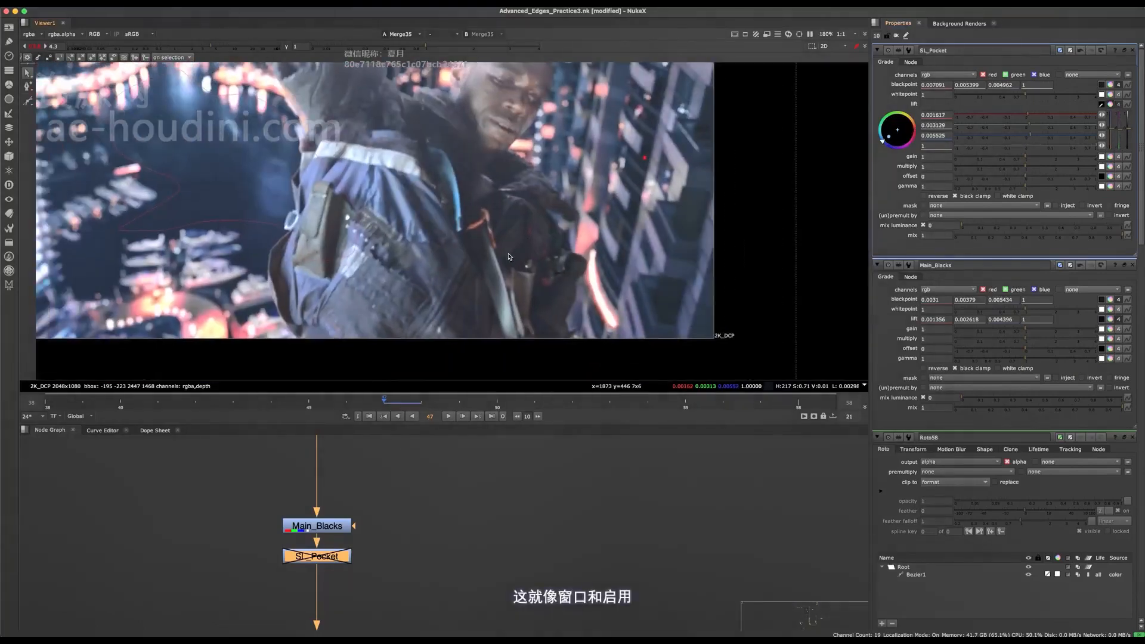
key(d)
scroll(302, 283, up, 4)
scroll(301, 283, down, 5)
key(d)
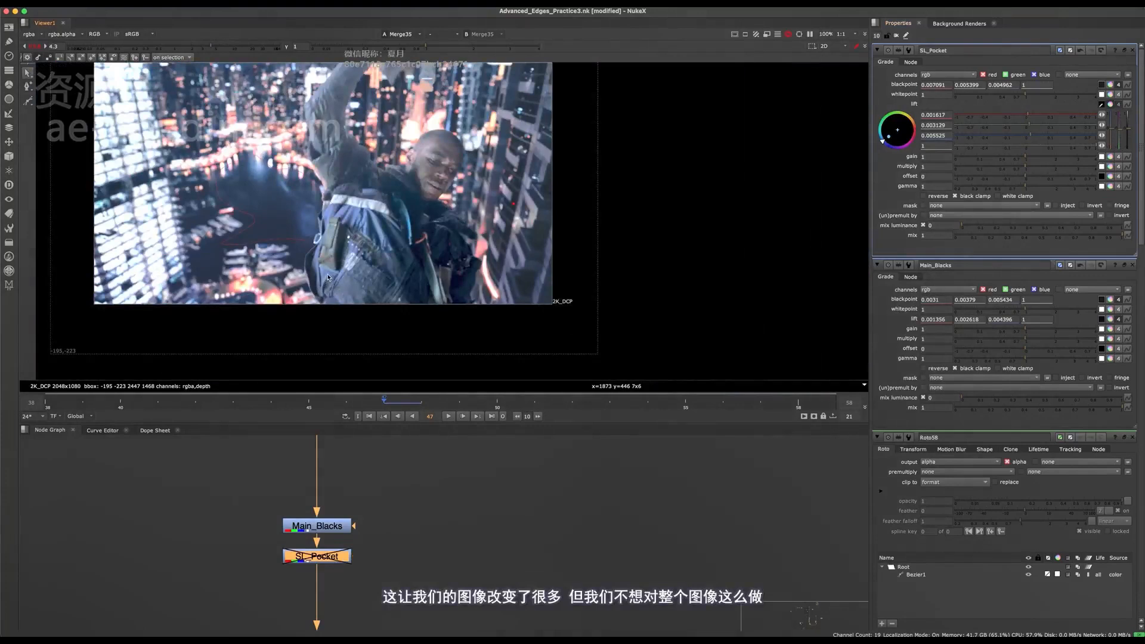
key(d)
key(d)
key(d)
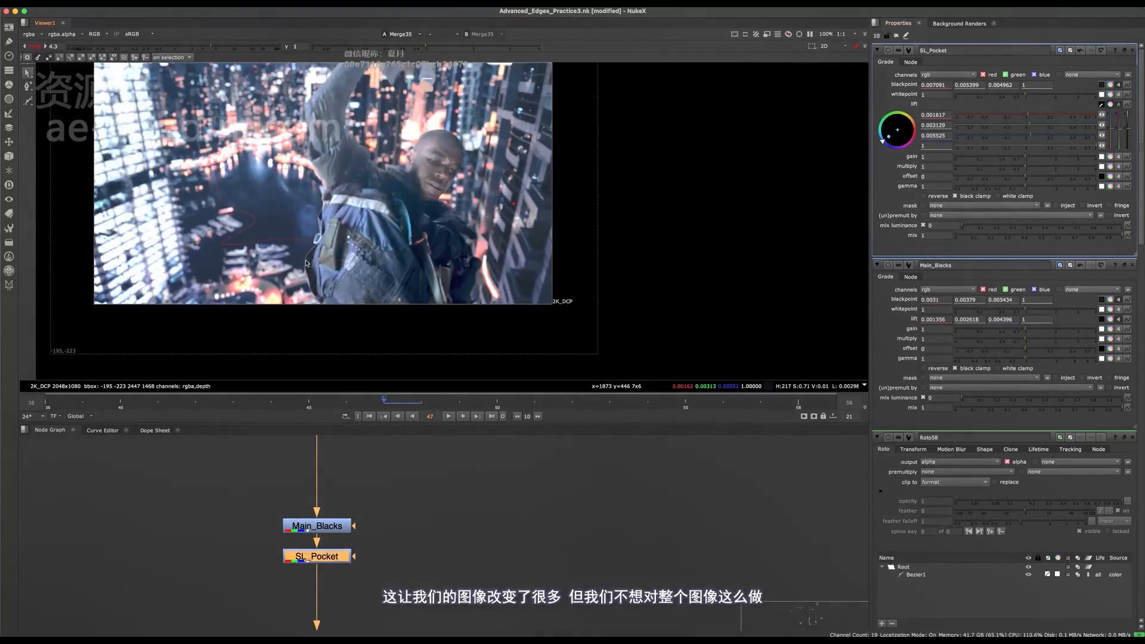
- Toggle SL_Pocket off and on again while examining the shadows on the man's backpack and jacket front
scroll(458, 309, up, 4)
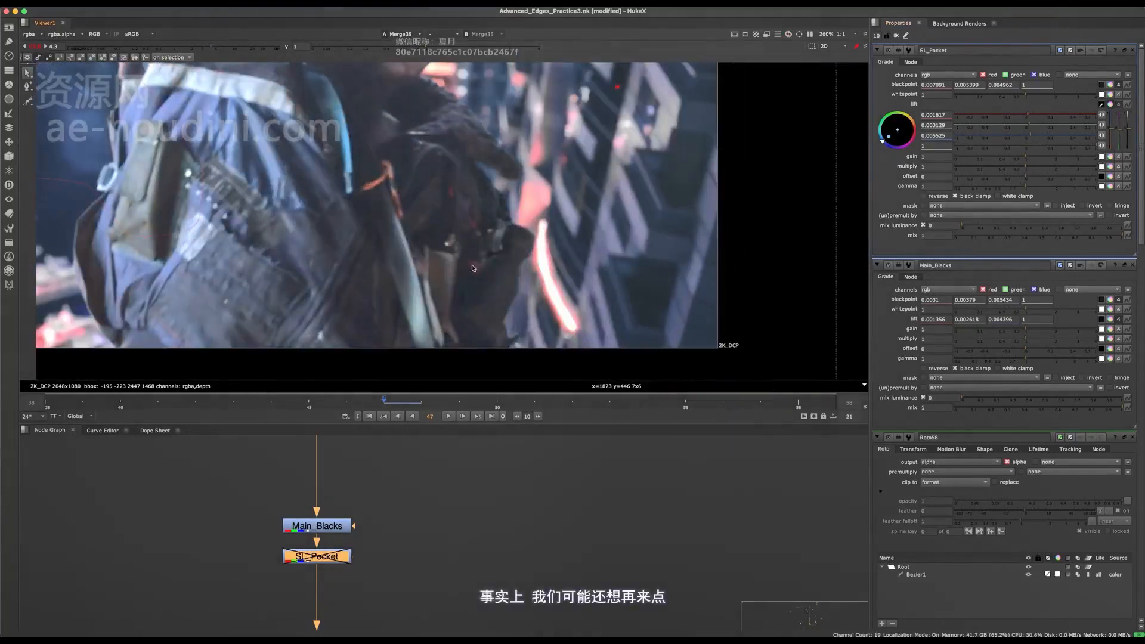
middle_drag(614, 230, 664, 228)
scroll(526, 247, down, 3)
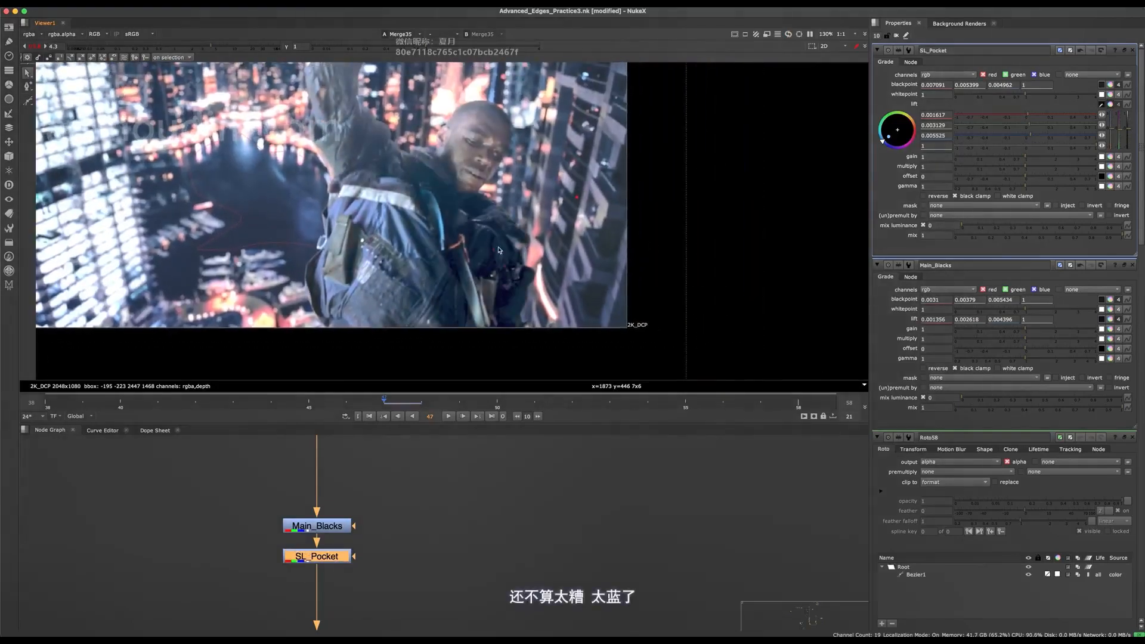
key(d)
key(d)
middle_drag(509, 262, 603, 265)
key(d)
key(d)
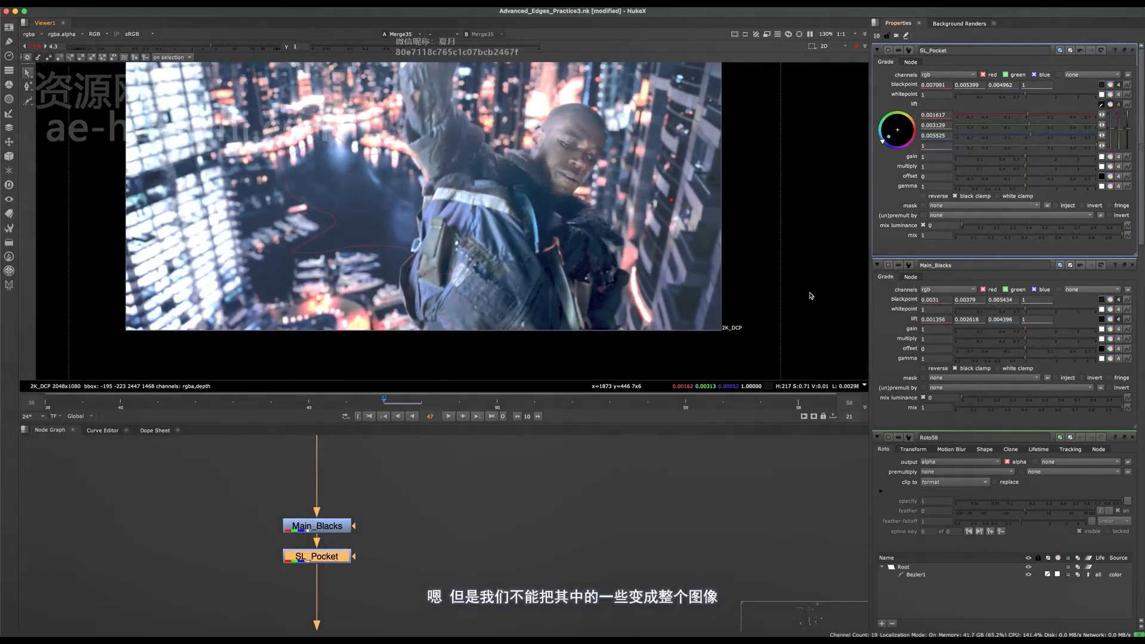
- Add a Roto node and connect it to the mask input of SL_Pocket
scroll(362, 574, up, 3)
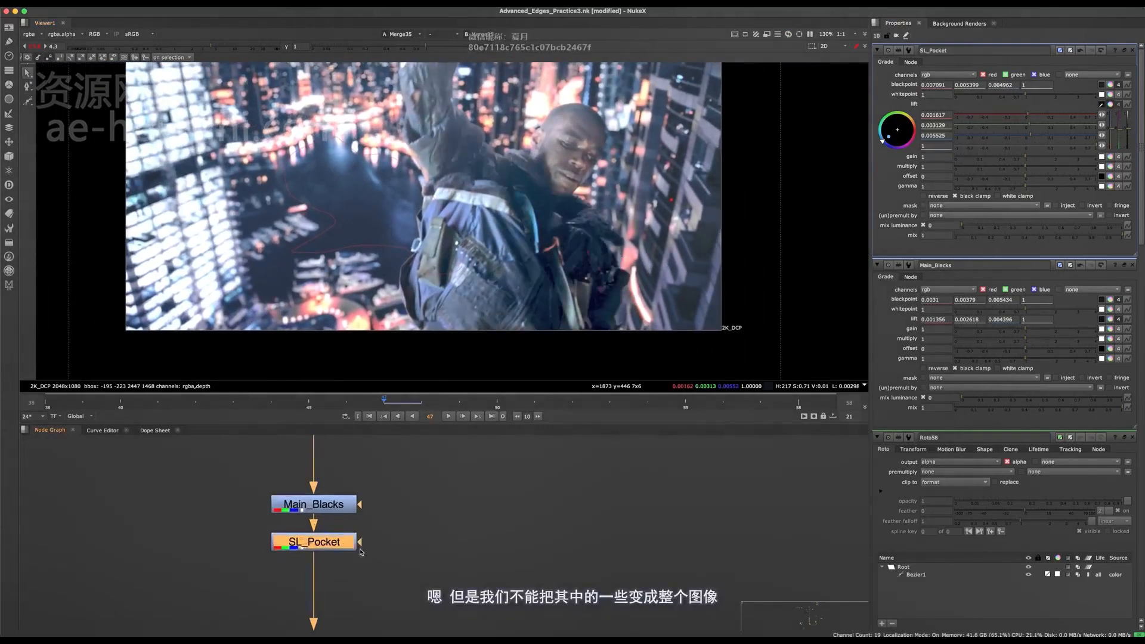
middle_drag(364, 552, 346, 574)
click(414, 562)
key(o)
drag(348, 565, 421, 552)
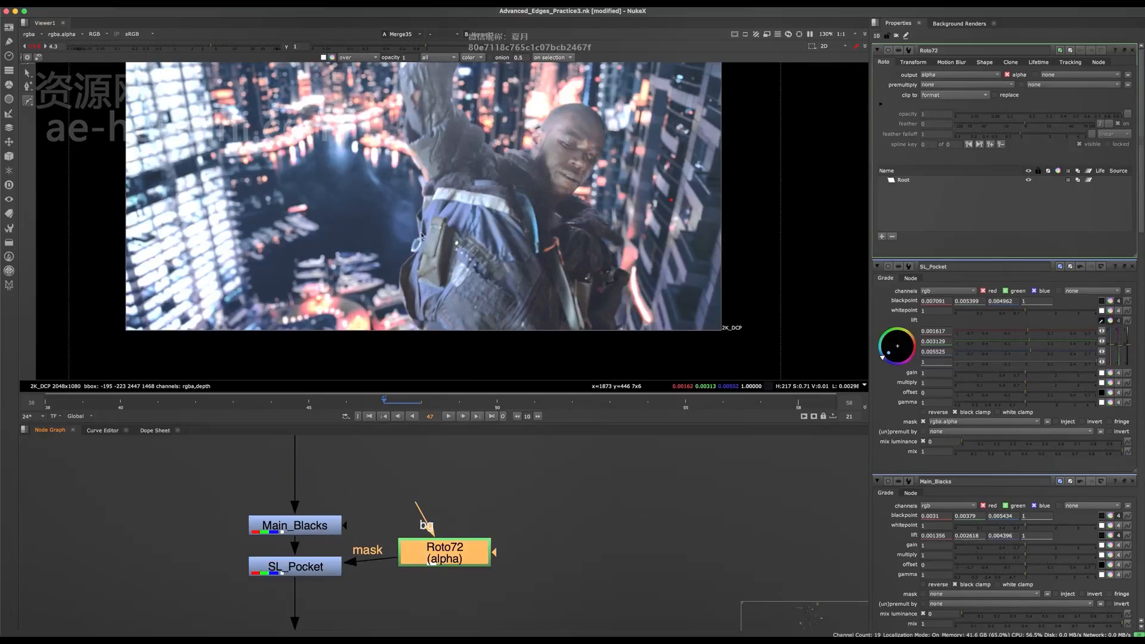
- Draw a closed Bezier mask from the lake across the pocket side of the backpack to below the frame
middle_drag(353, 229, 367, 211)
click(367, 200)
click(469, 267)
click(477, 328)
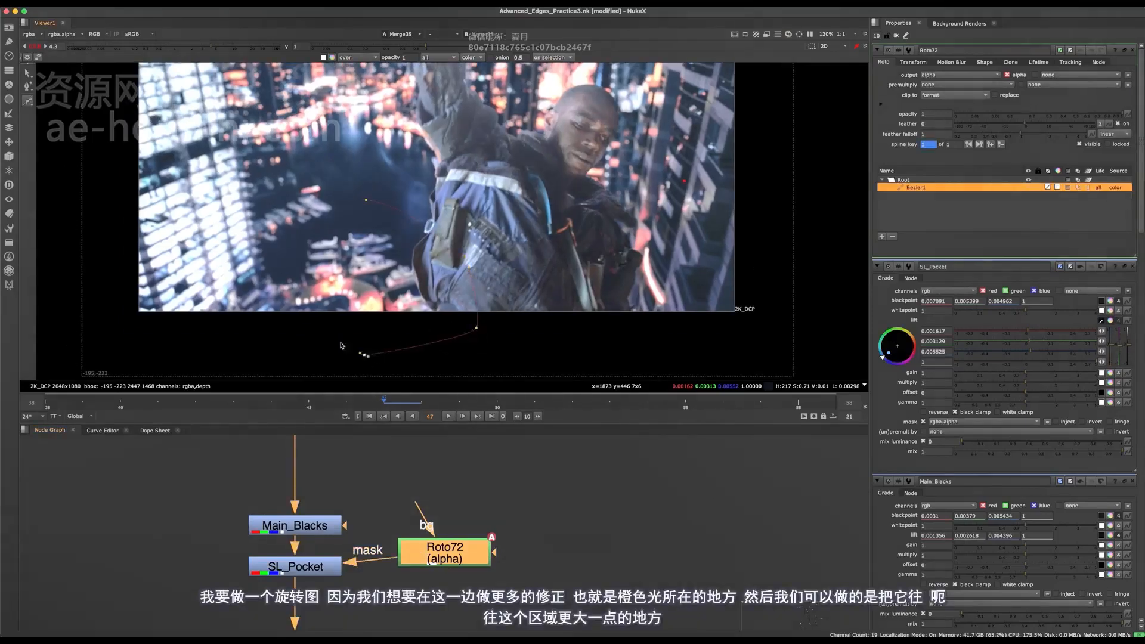
click(307, 323)
key(Return)
- Select all points of the Bezier mask and shift the shape slightly down and to the left
key(super+a)
mouse_move(399, 278)
mouse_down()
mouse_move(343, 307)
mouse_move(391, 296)
mouse_up()
click(426, 285)
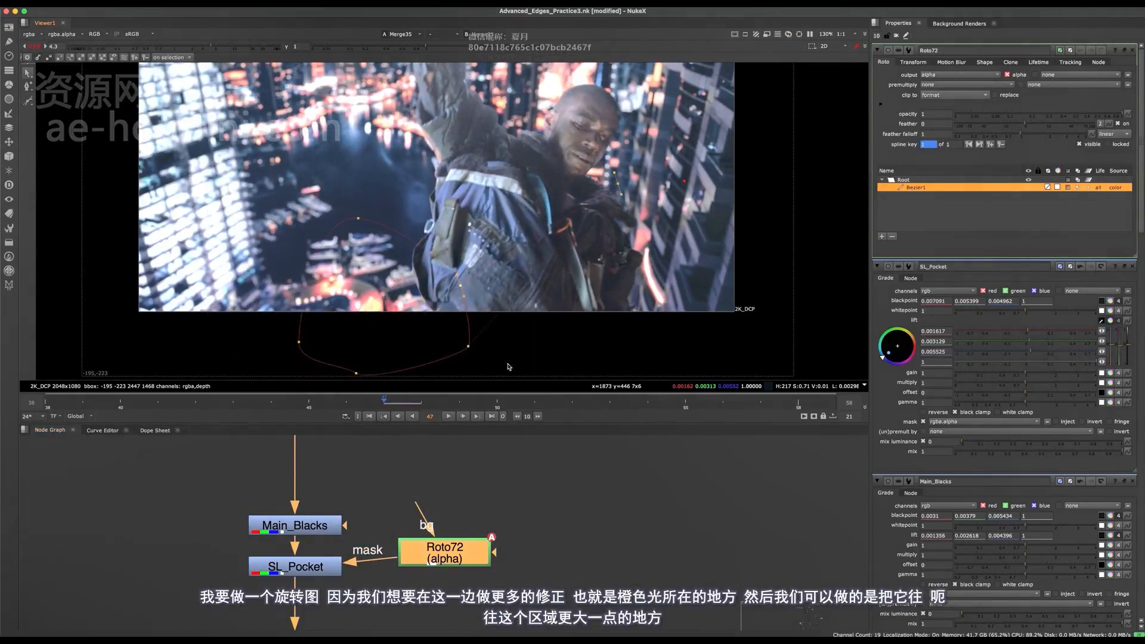
click(512, 326)
click(625, 185)
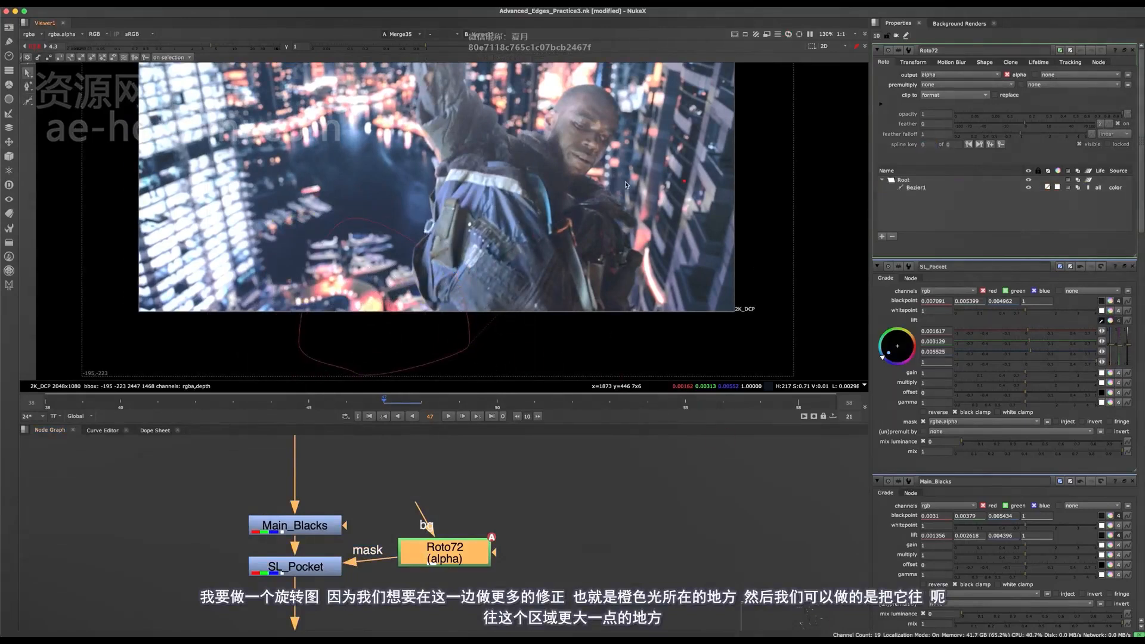
click(620, 186)
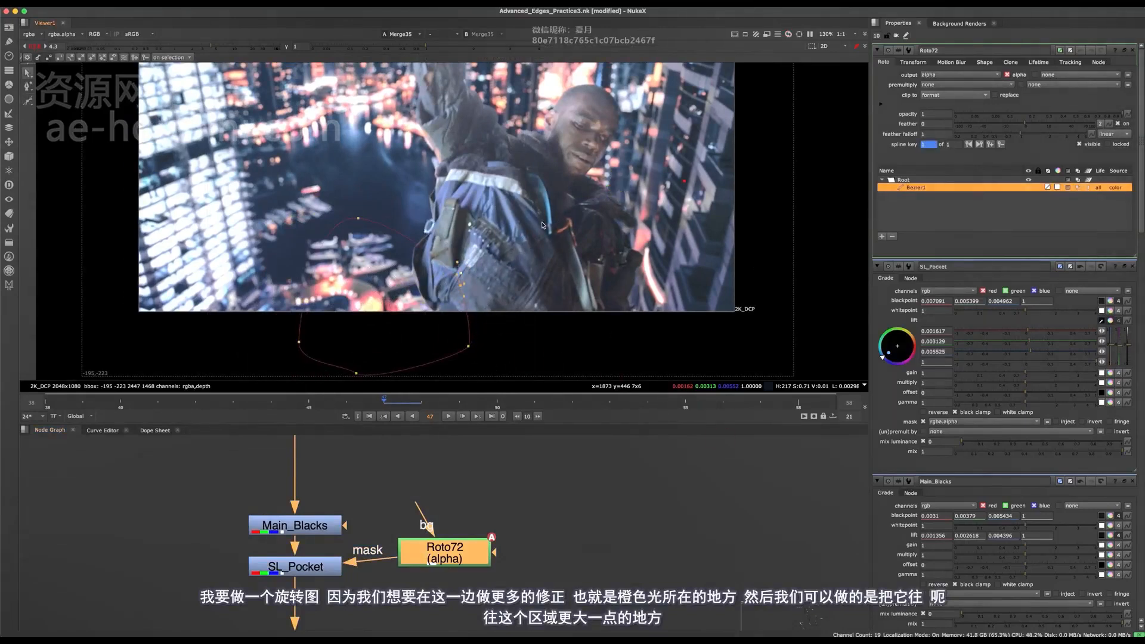
mouse_move(541, 240)
alt+middle_down()
mouse_move(555, 213)
mouse_move(540, 233)
alt+middle_up()
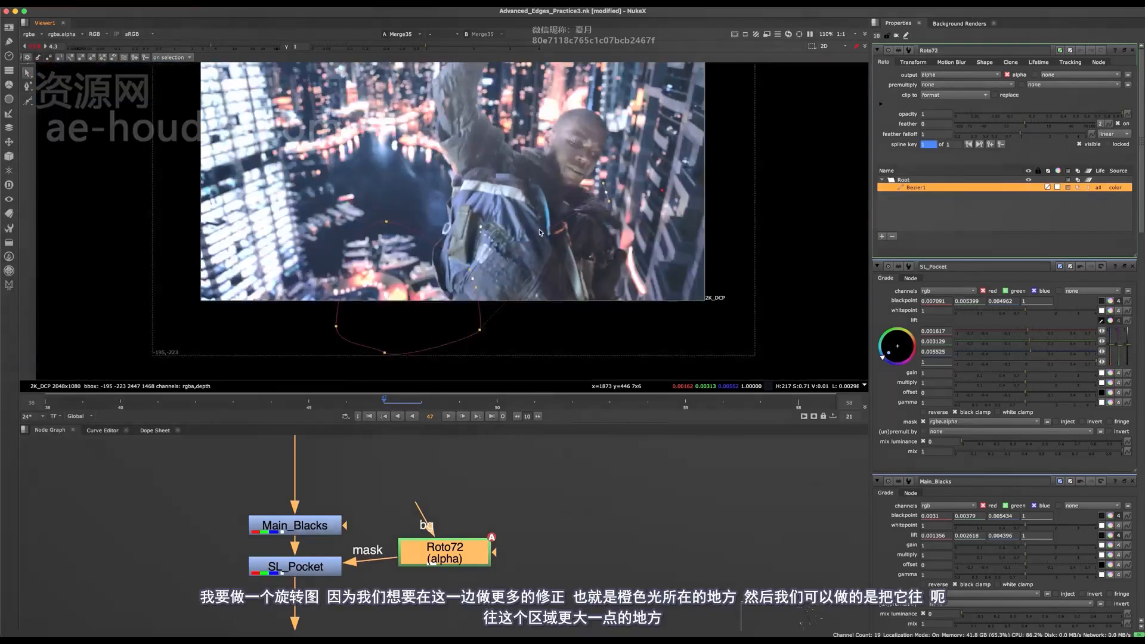
- Undo the stray lift sample in SL_Pocket, end its color sampling, and close both Grades' settings
click(386, 223)
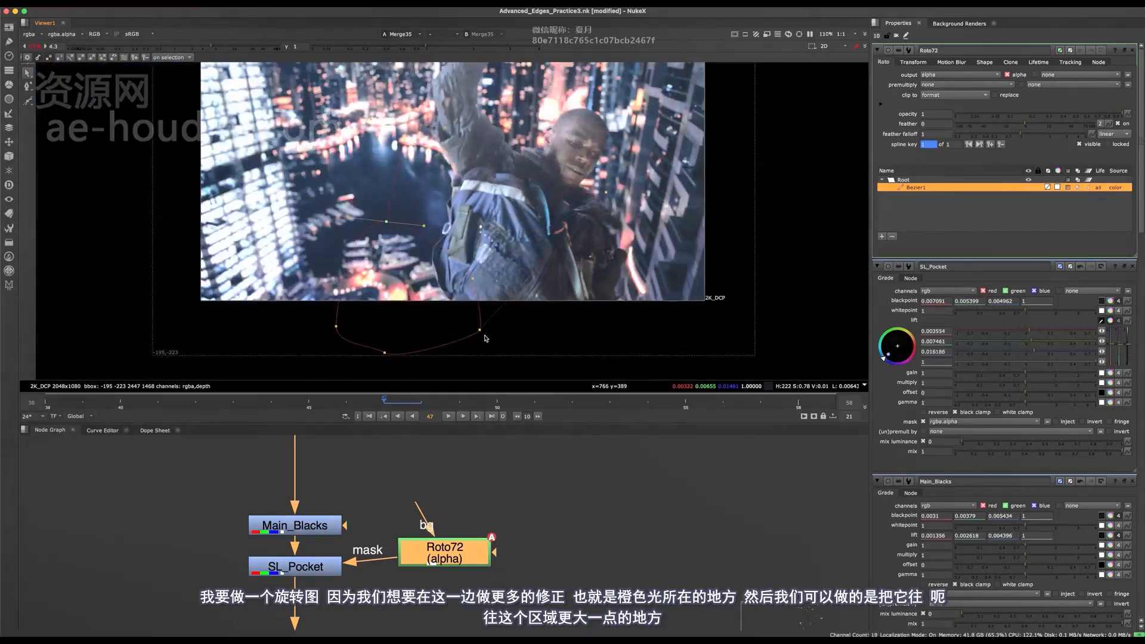
click(1081, 267)
click(1102, 320)
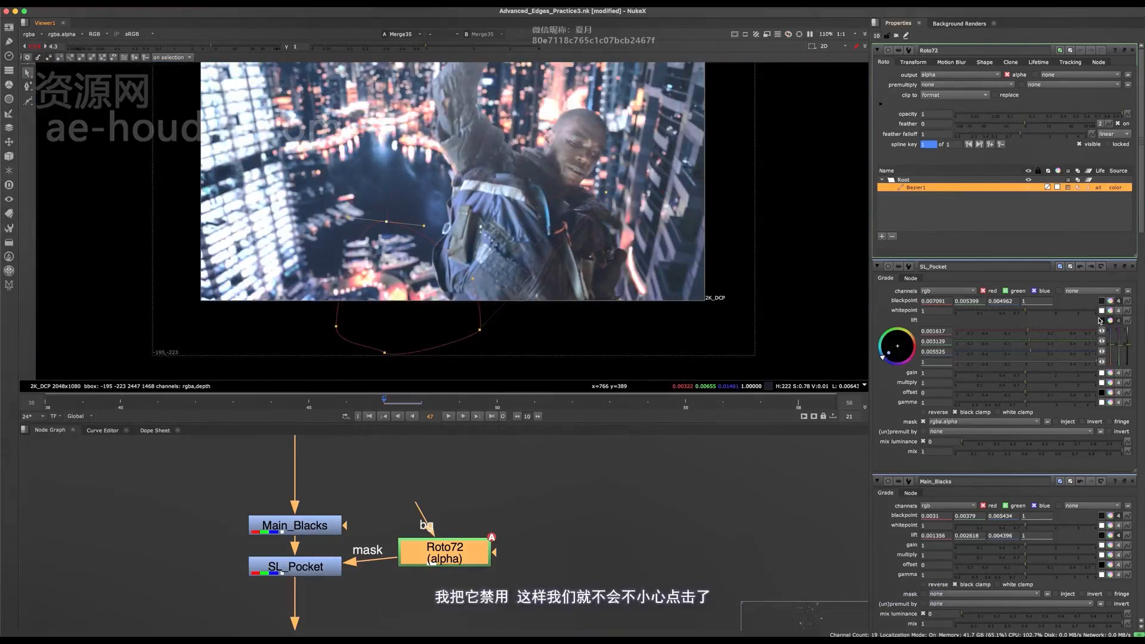
click(1132, 267)
click(1132, 267)
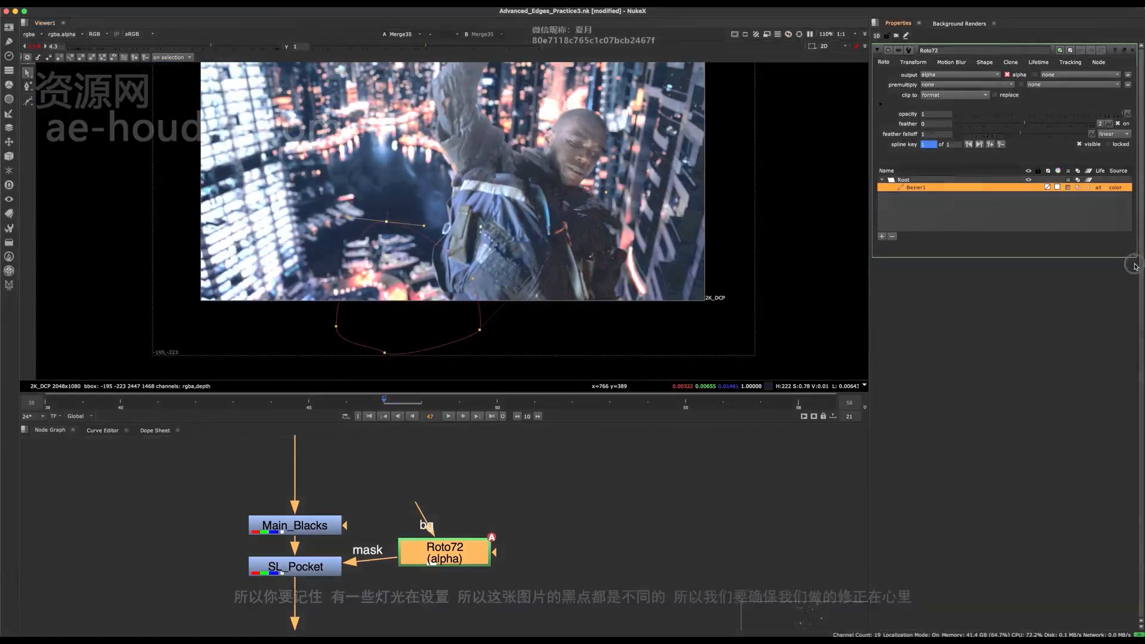
- Pull the feather of the mask's backpack-side points outward across the body and past the frame's lower right corner
scroll(494, 255, down, 4)
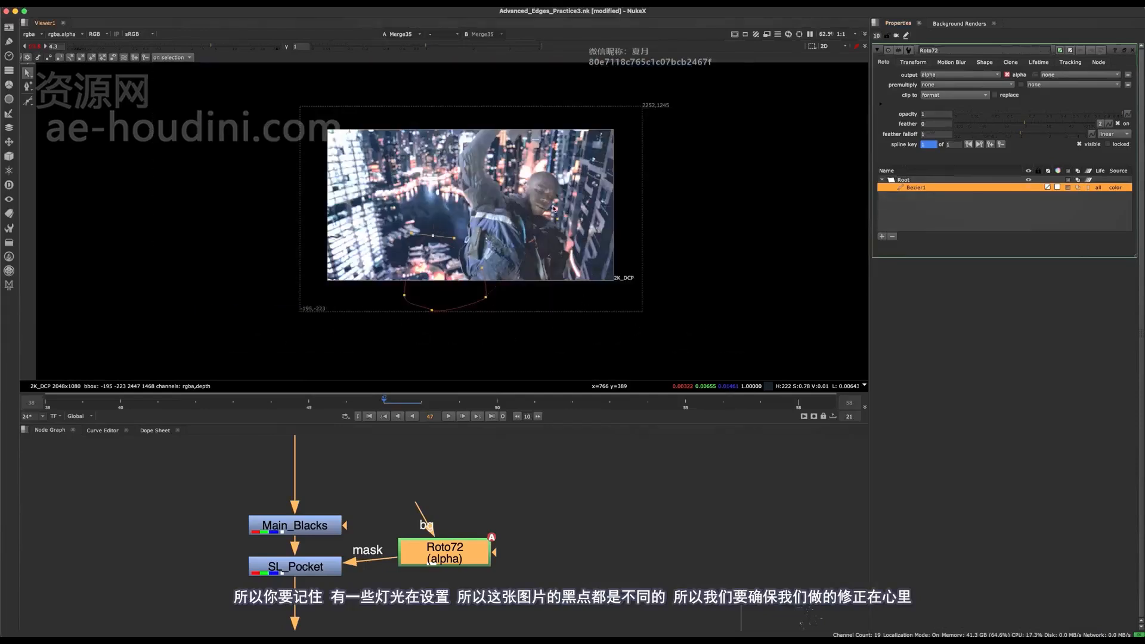
scroll(507, 250, up, 6)
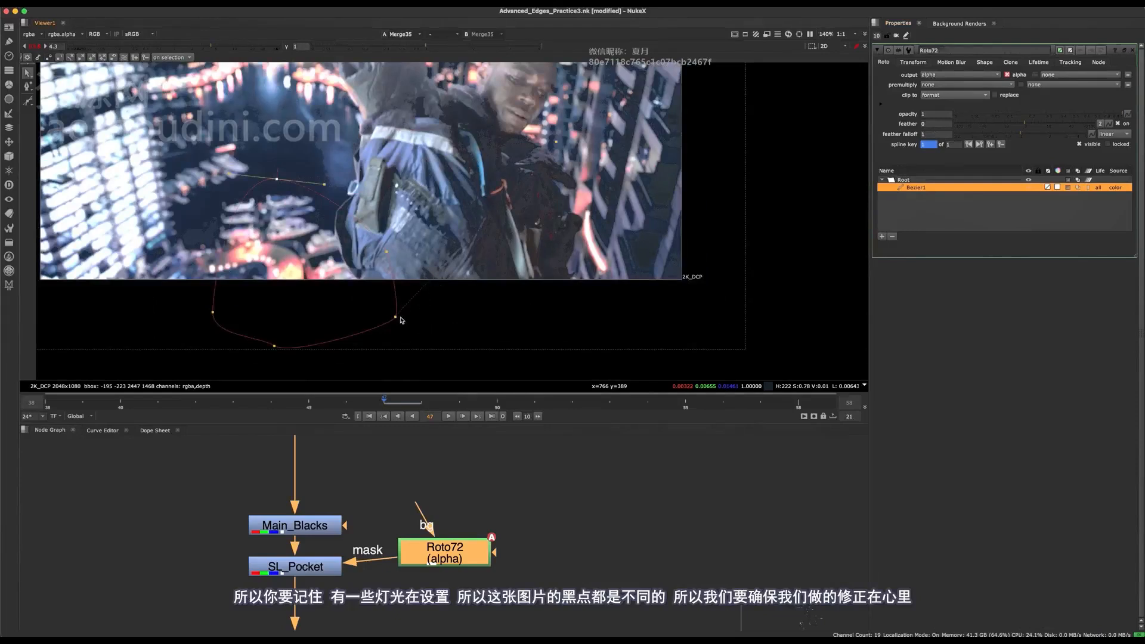
click(397, 317)
super+drag(397, 316, 648, 366)
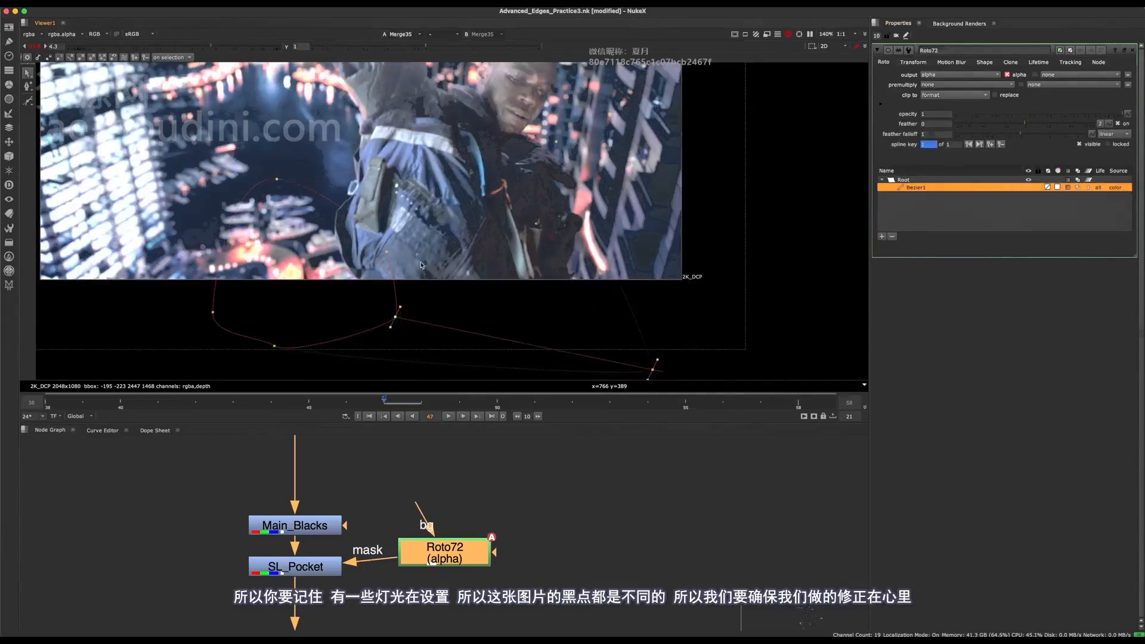
middle_drag(332, 214, 382, 260)
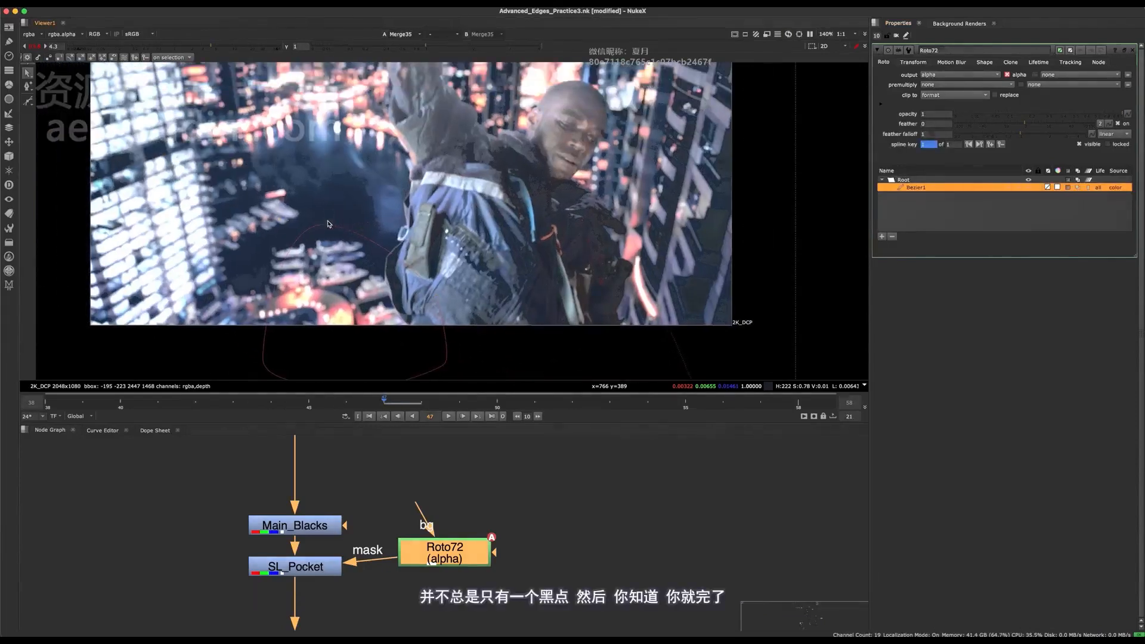
scroll(629, 123, down, 6)
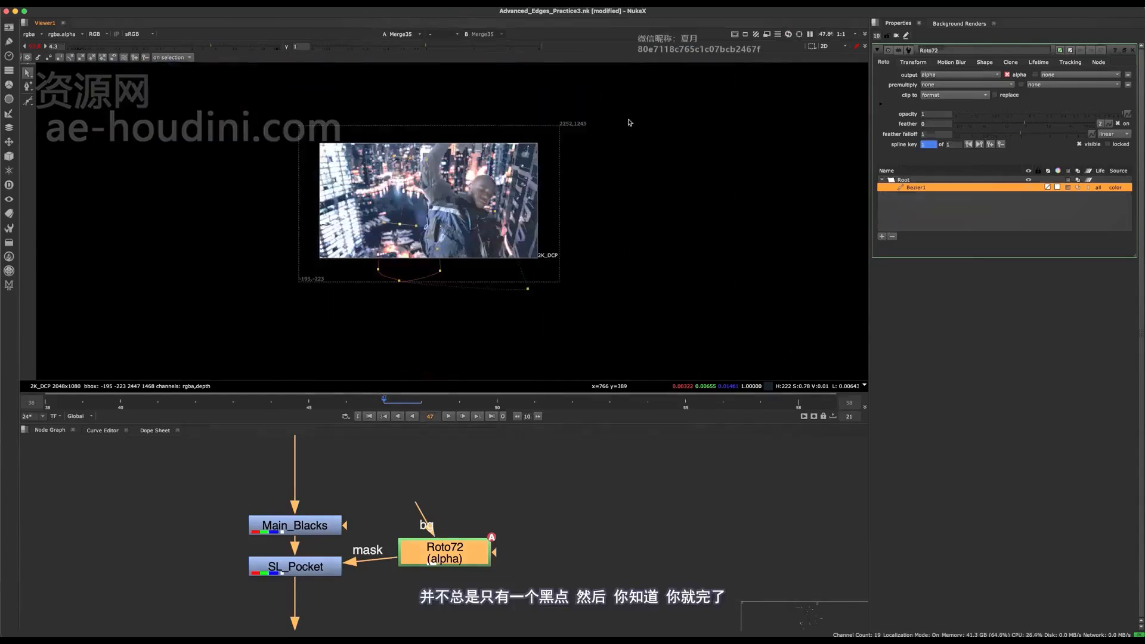
scroll(549, 245, up, 5)
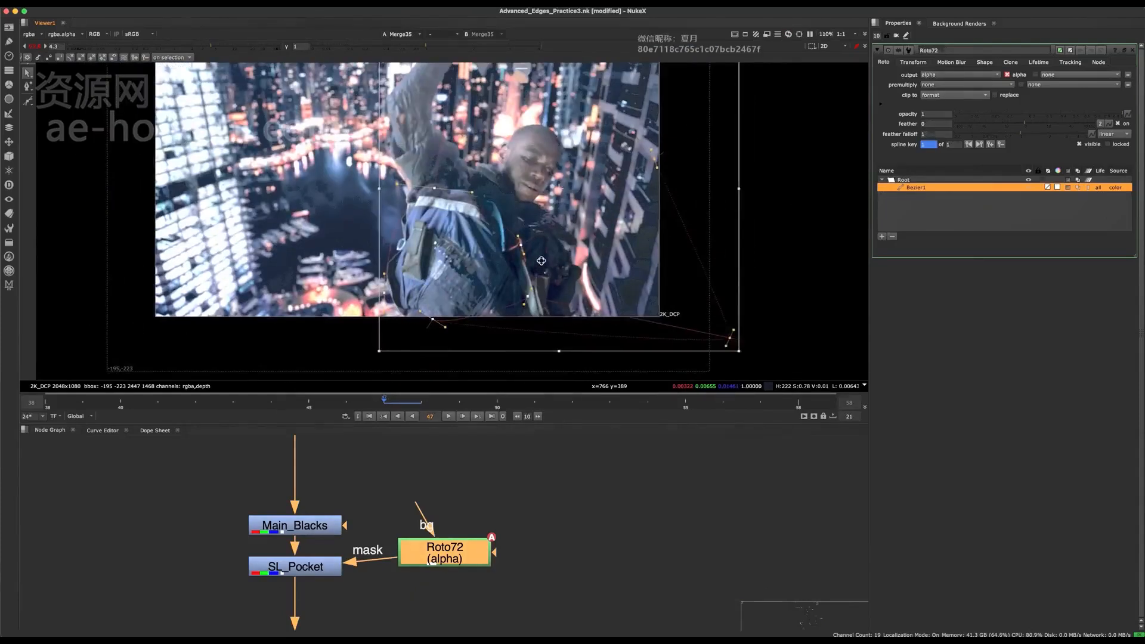
scroll(519, 273, down, 3)
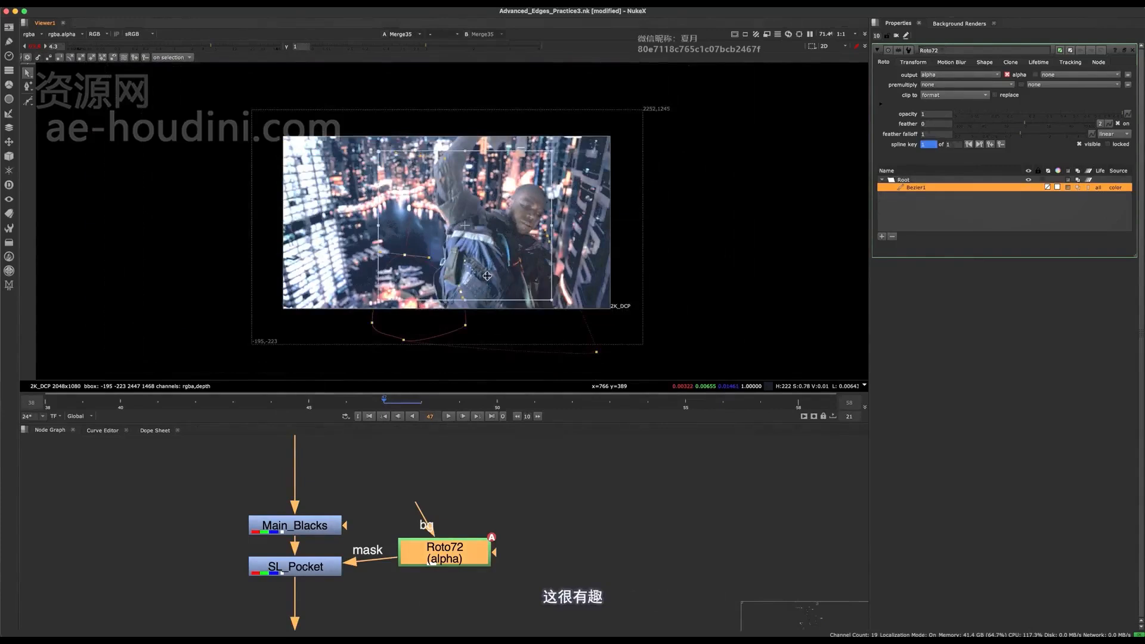
scroll(487, 275, up, 4)
key(o)
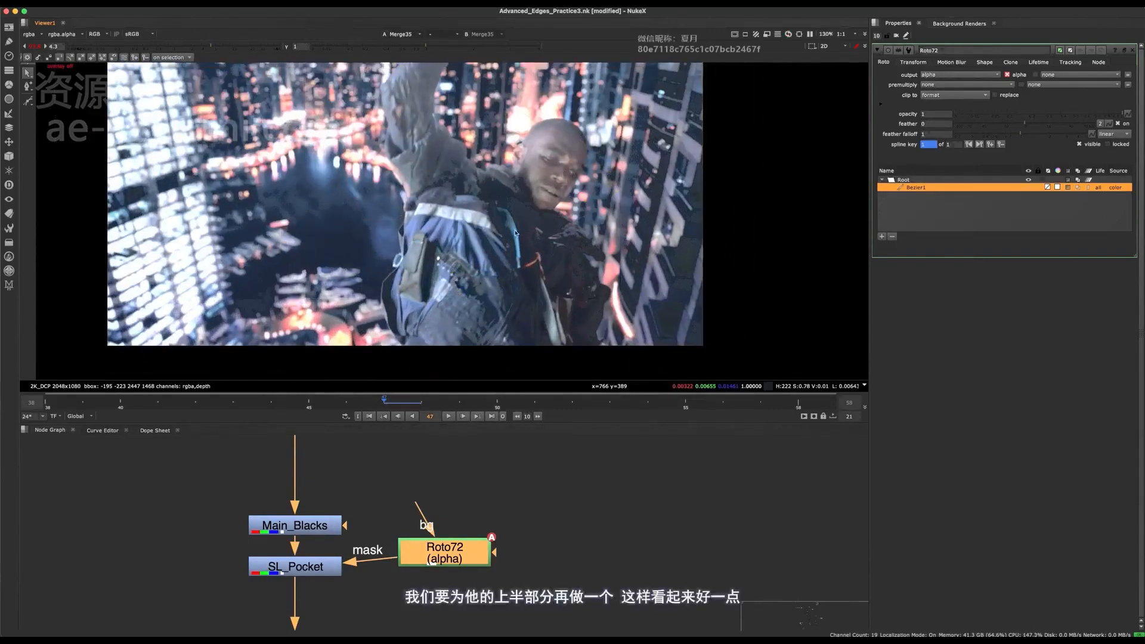
key(o)
- Select the lower mask points beneath the frame and shift them right and slightly down
scroll(520, 208, down, 3)
middle_drag(525, 183, 466, 167)
drag(697, 182, 483, 346)
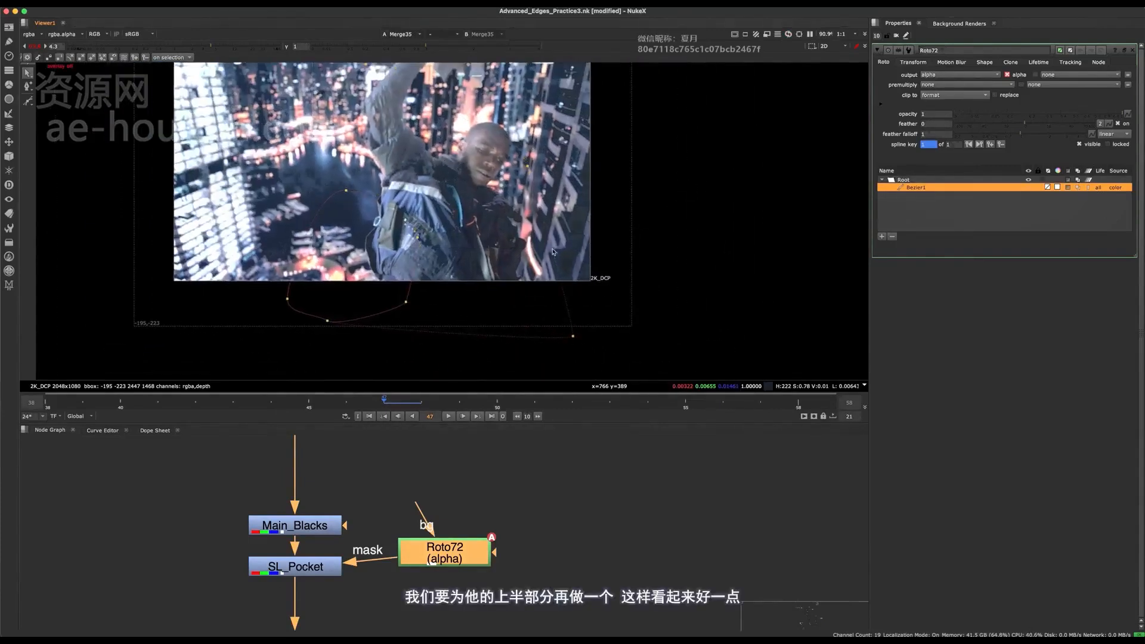
click(636, 260)
drag(662, 281, 312, 364)
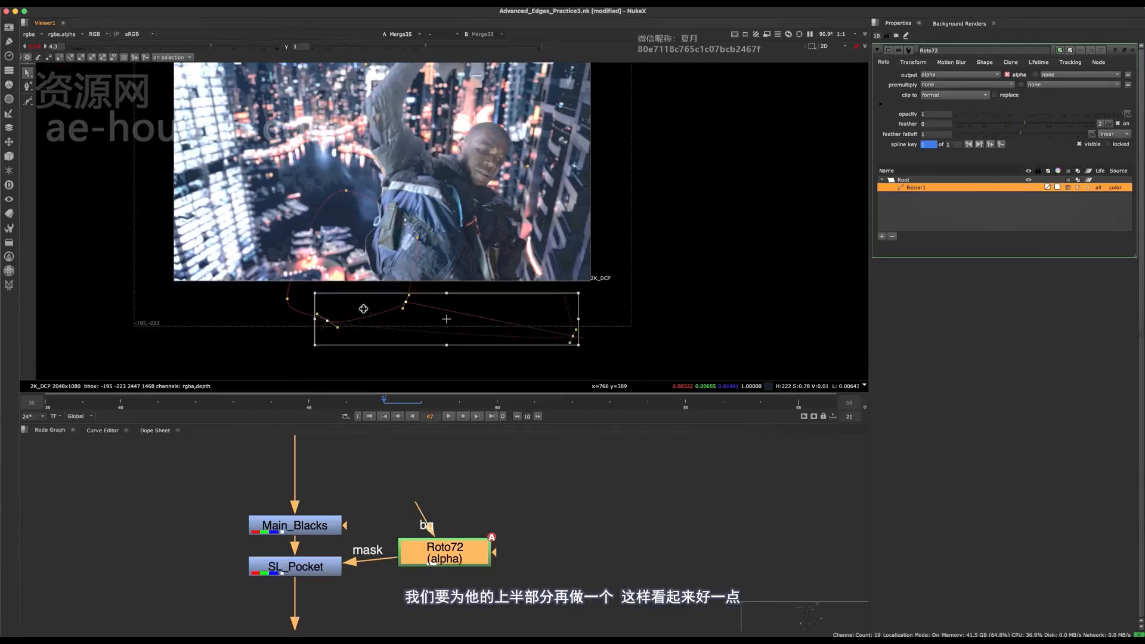
drag(372, 313, 441, 327)
- Hide the overlay and compare SL_Pocket disabled and enabled, both in the full frame and close up on the pocket
key(o)
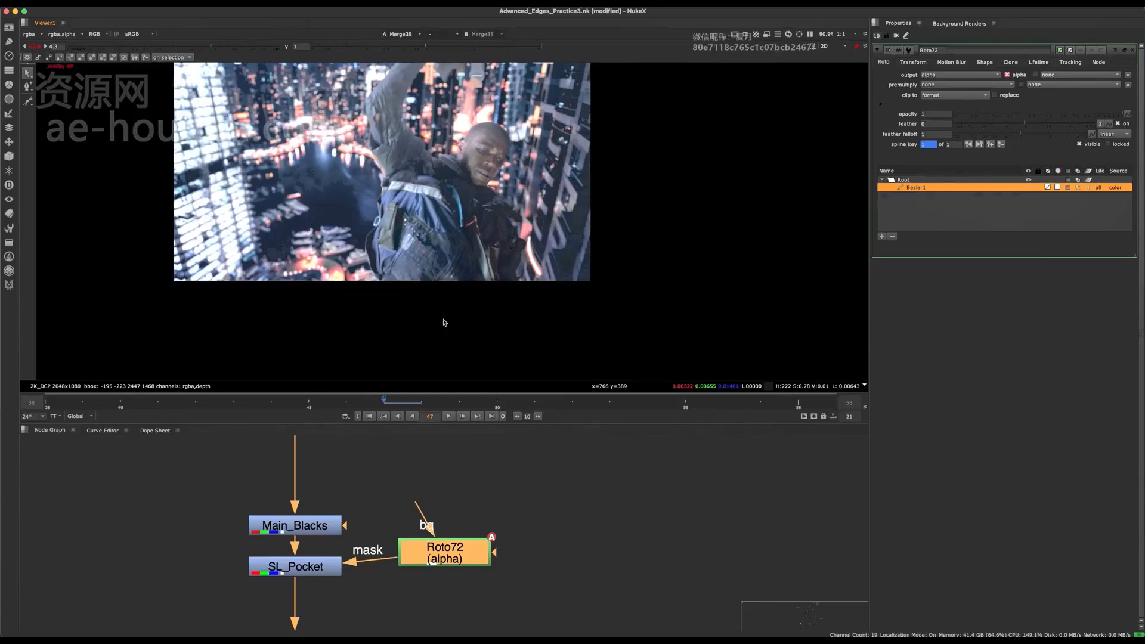
key(f)
click(328, 569)
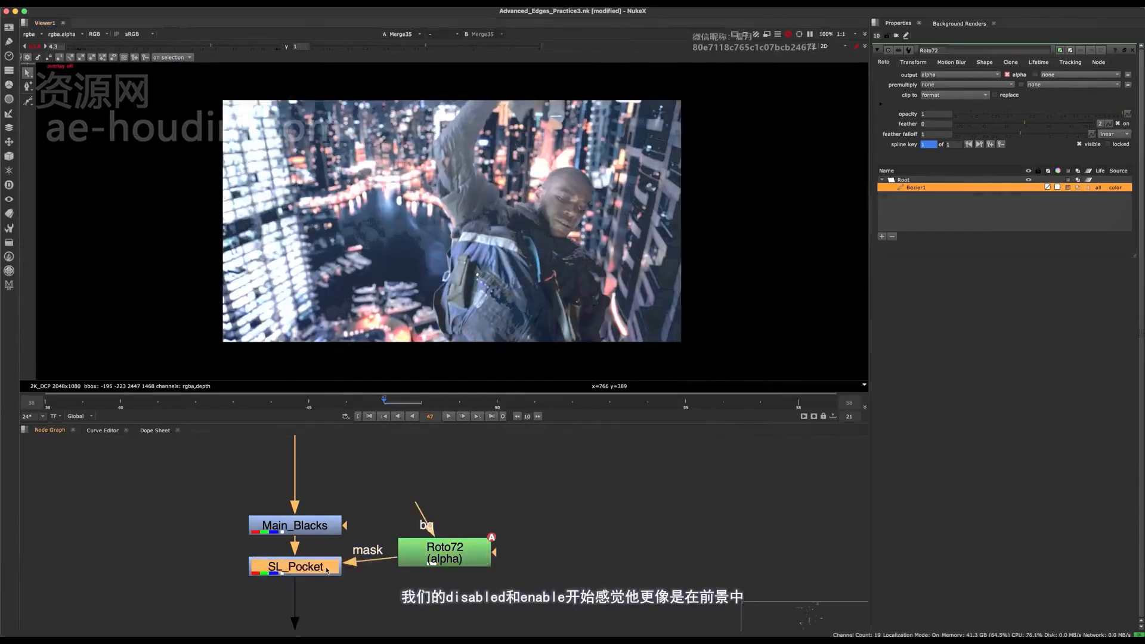
key(d)
key(d)
key(d)
key(d)
scroll(443, 288, up, 5)
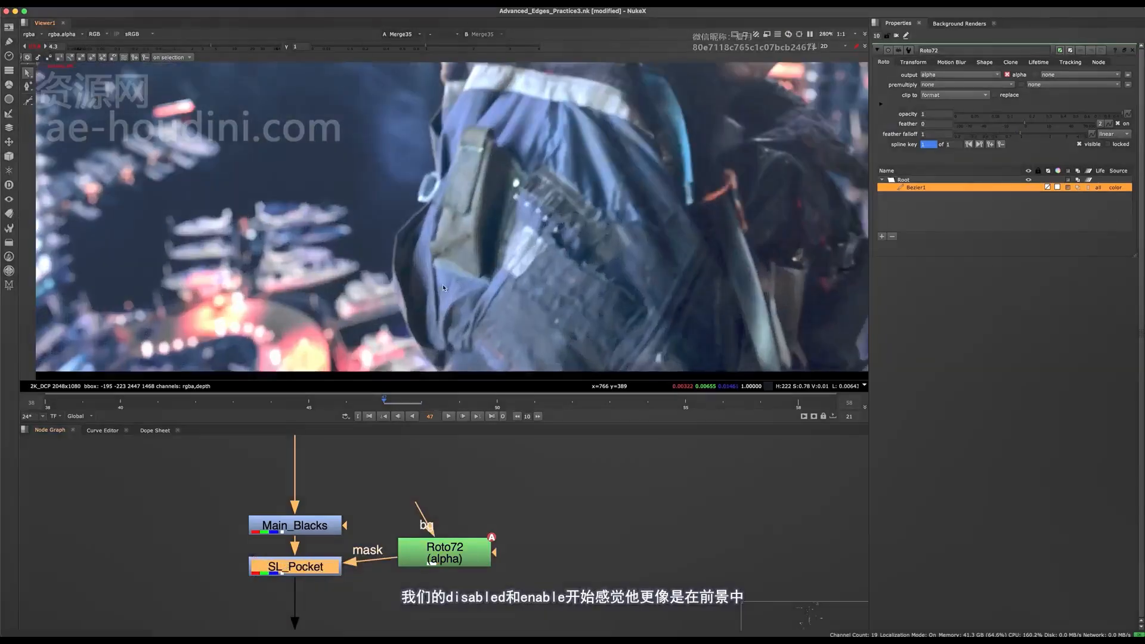
key(d)
scroll(435, 255, down, 3)
key(d)
scroll(435, 262, up, 4)
key(d)
- Examine the backpack's dark edge against the lake with SL_Pocket off and on, leaving the node enabled
middle_drag(424, 272, 519, 216)
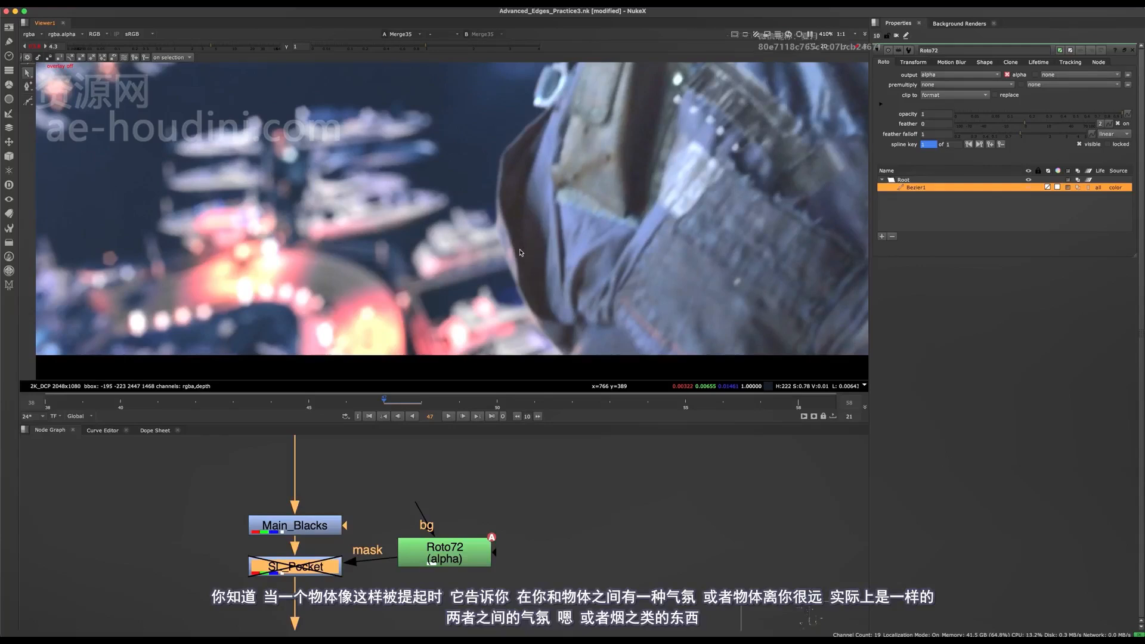
middle_drag(533, 270, 510, 278)
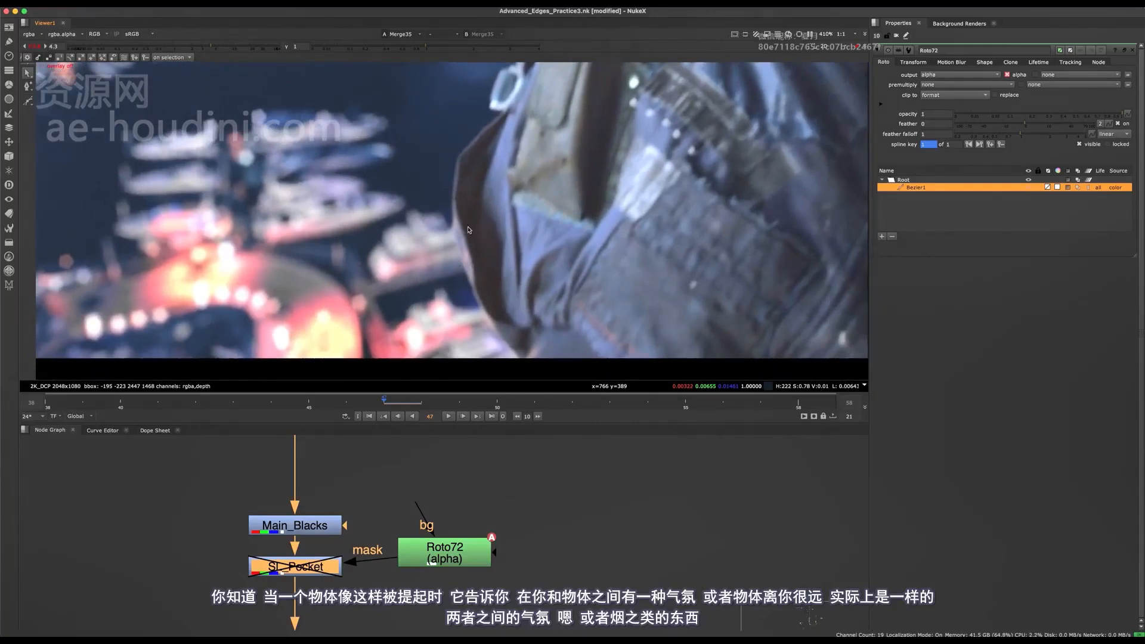
scroll(469, 230, down, 4)
scroll(448, 267, up, 3)
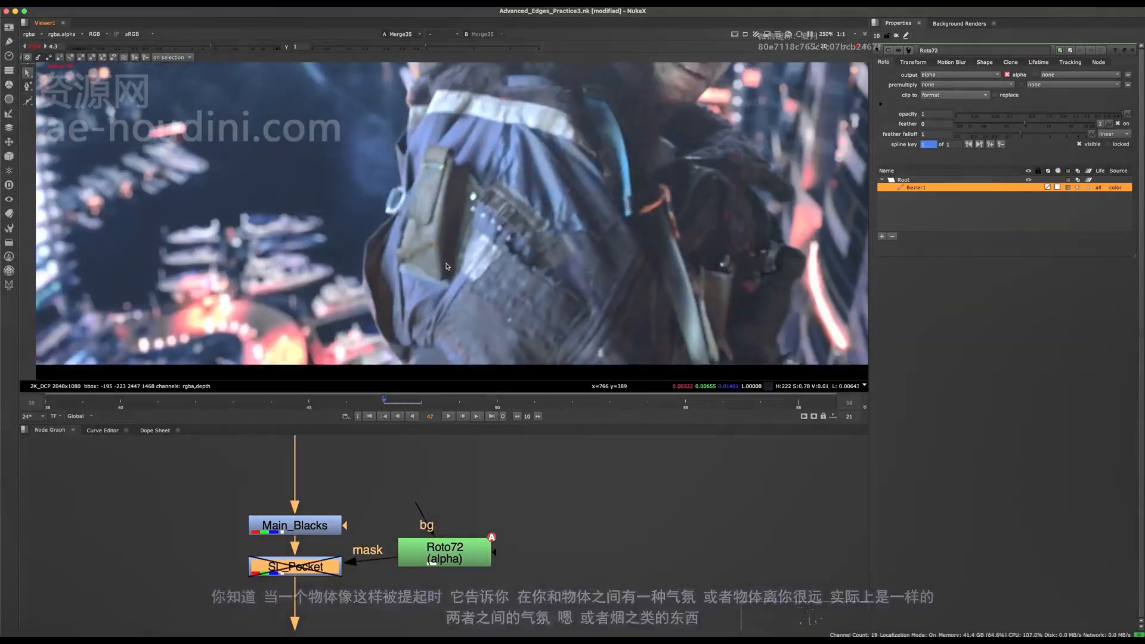
scroll(447, 267, down, 1)
key(d)
key(d)
key(d)
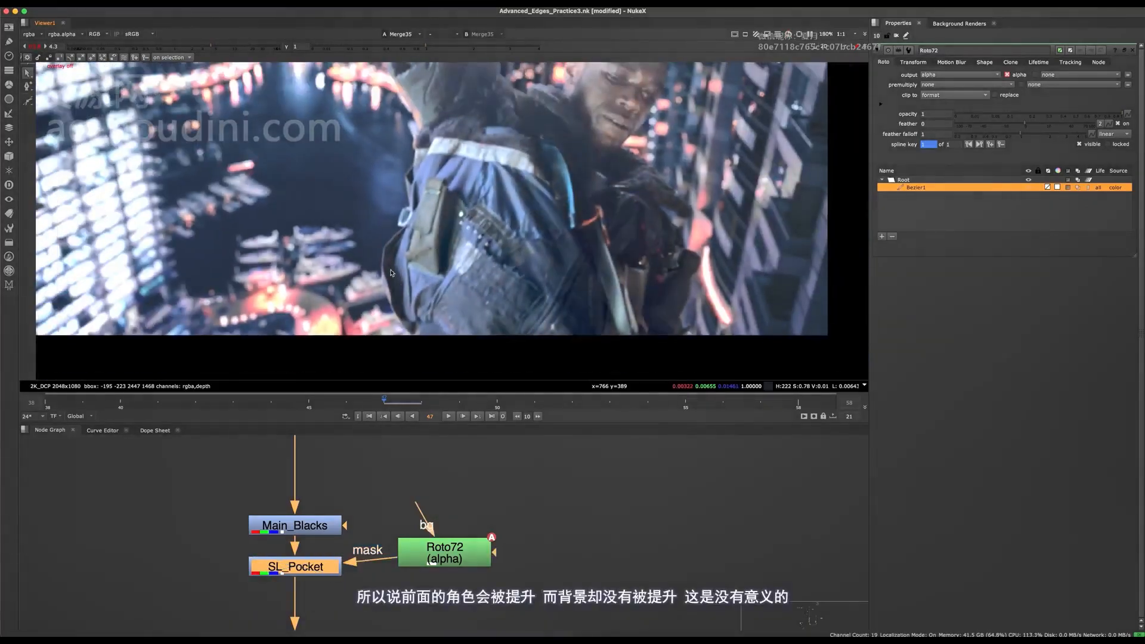
key(d)
key(d)
middle_drag(378, 239, 479, 209)
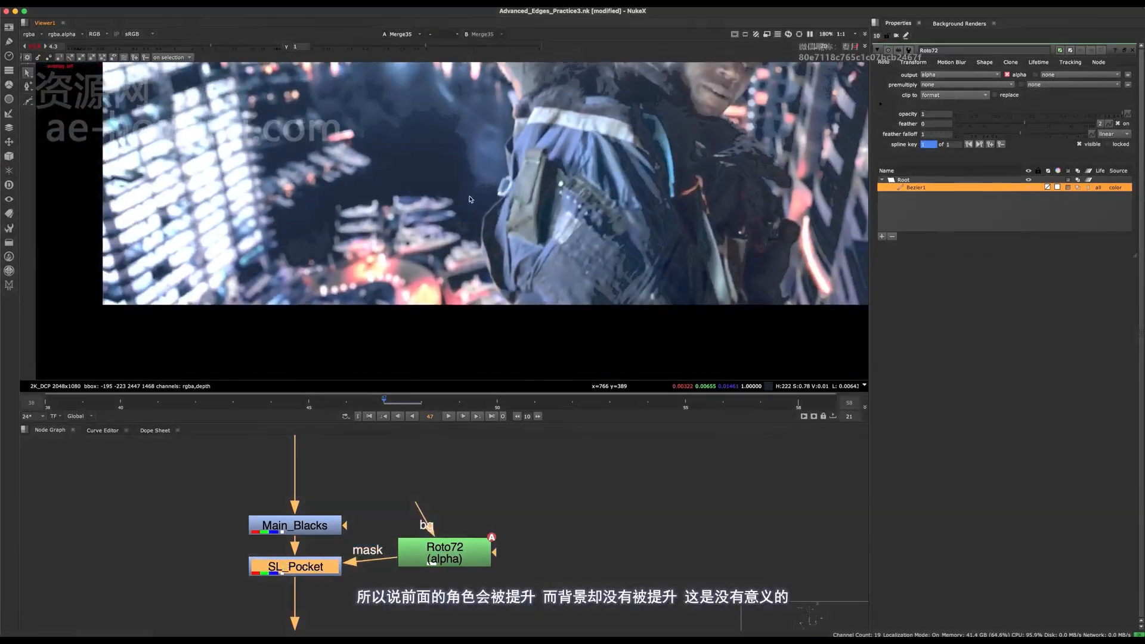
scroll(466, 229, down, 3)
scroll(429, 292, up, 4)
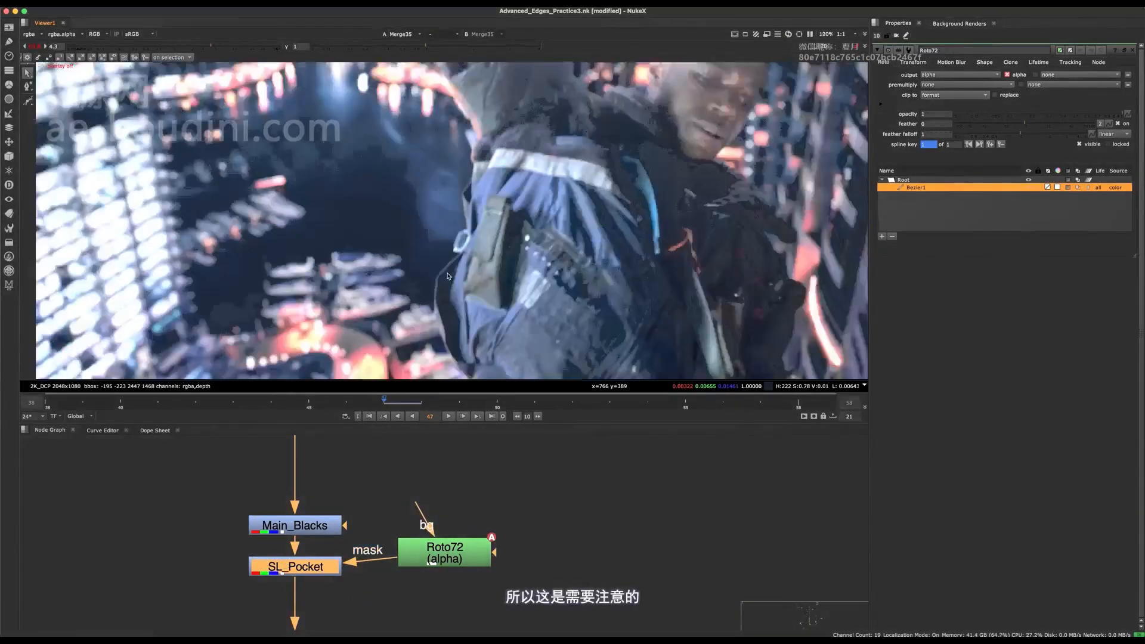
key(f)
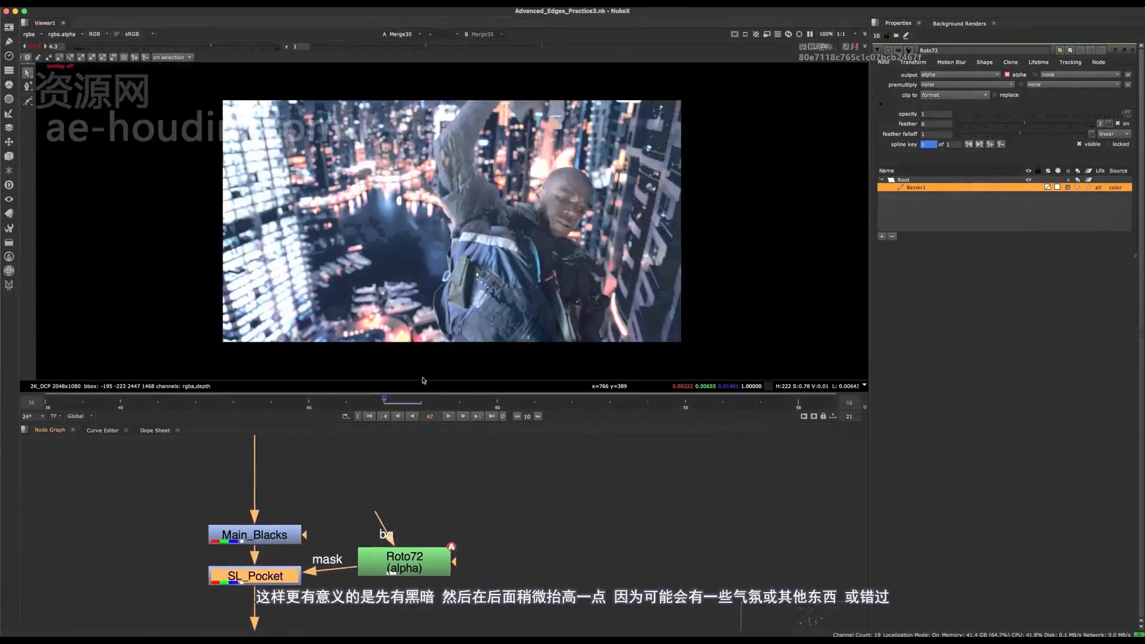
scroll(420, 282, up, 5)
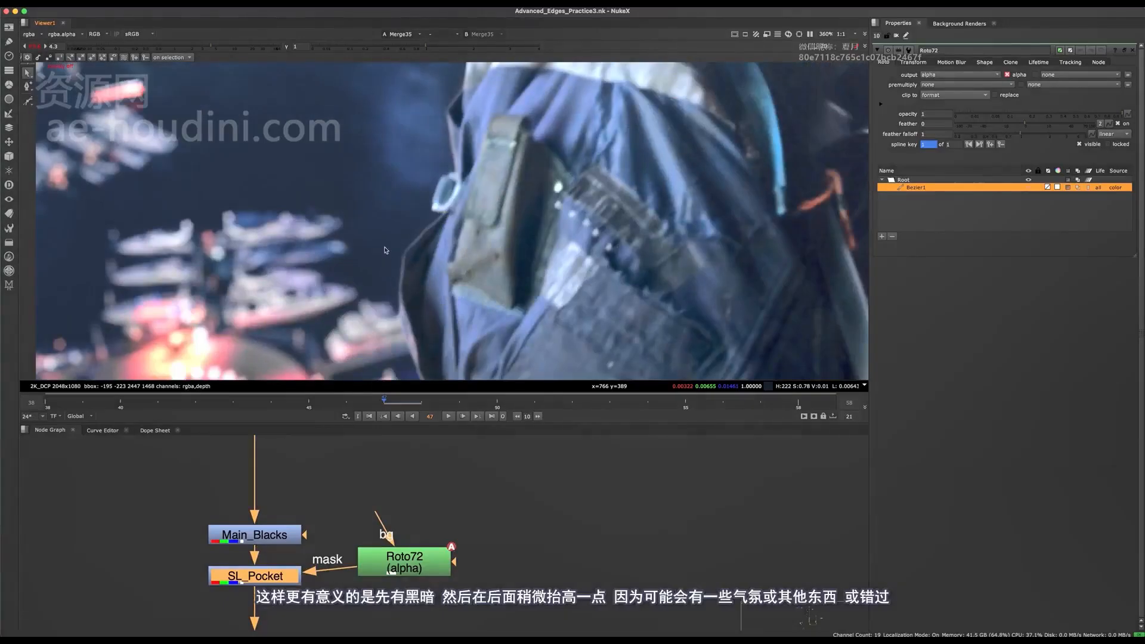
key(f)
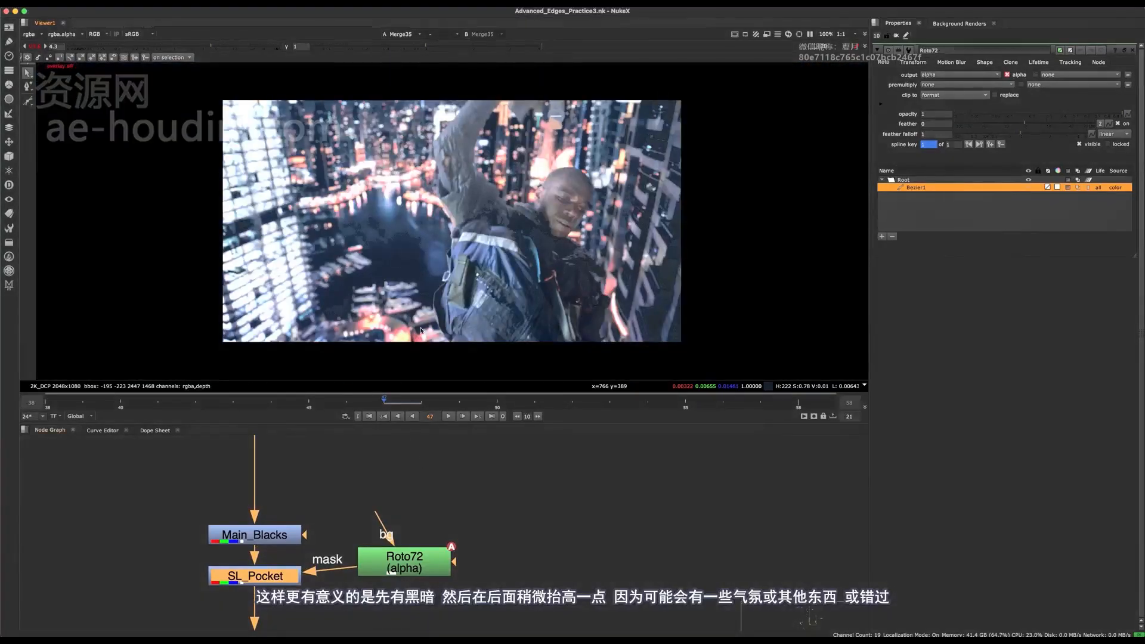
- Move the Roto node farther right of SL_Pocket and show its mask overlay again
drag(406, 570, 543, 585)
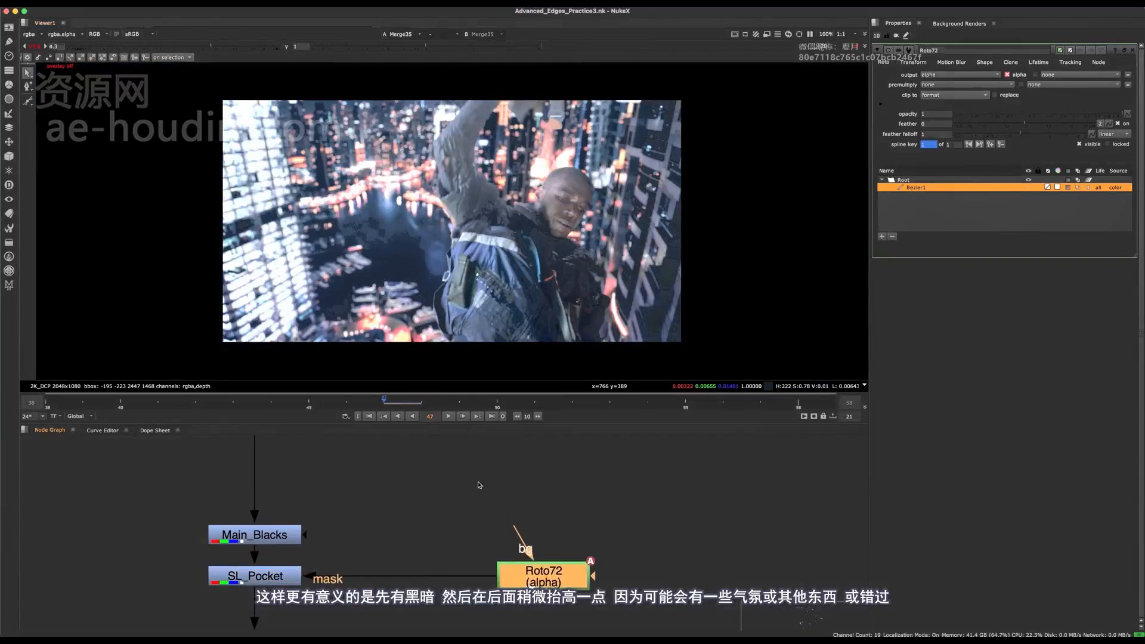
key(q)
scroll(537, 296, down, 2)
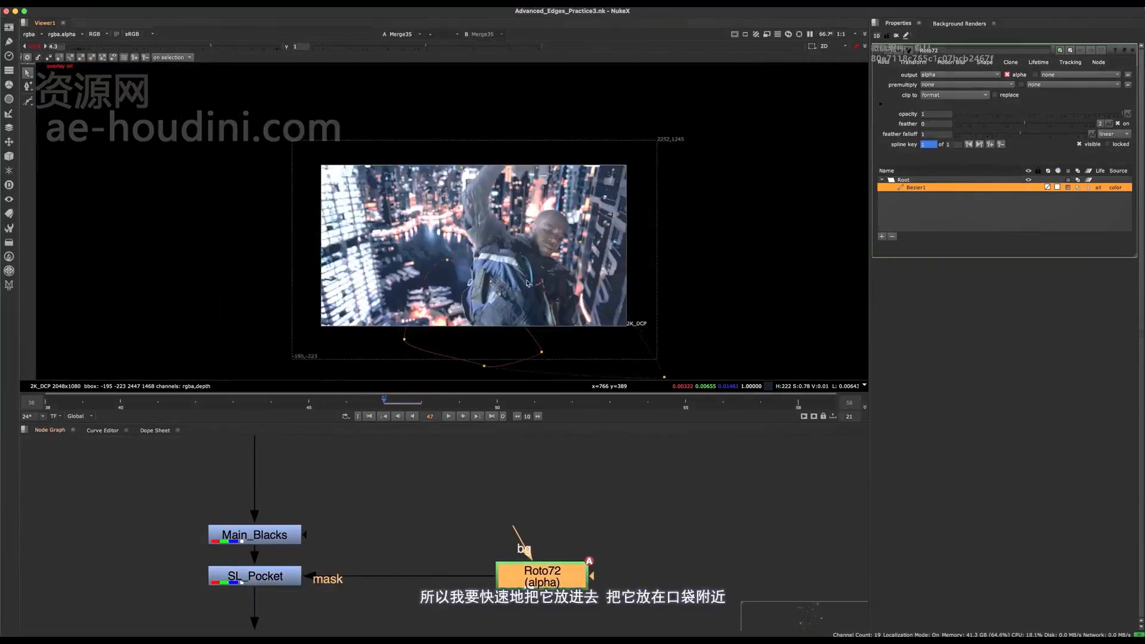
- Select all mask points and key the shape at frame 40, shifted slightly down to follow the pocket
middle_drag(531, 297, 507, 298)
drag(715, 134, 363, 387)
key(ctrl+s)
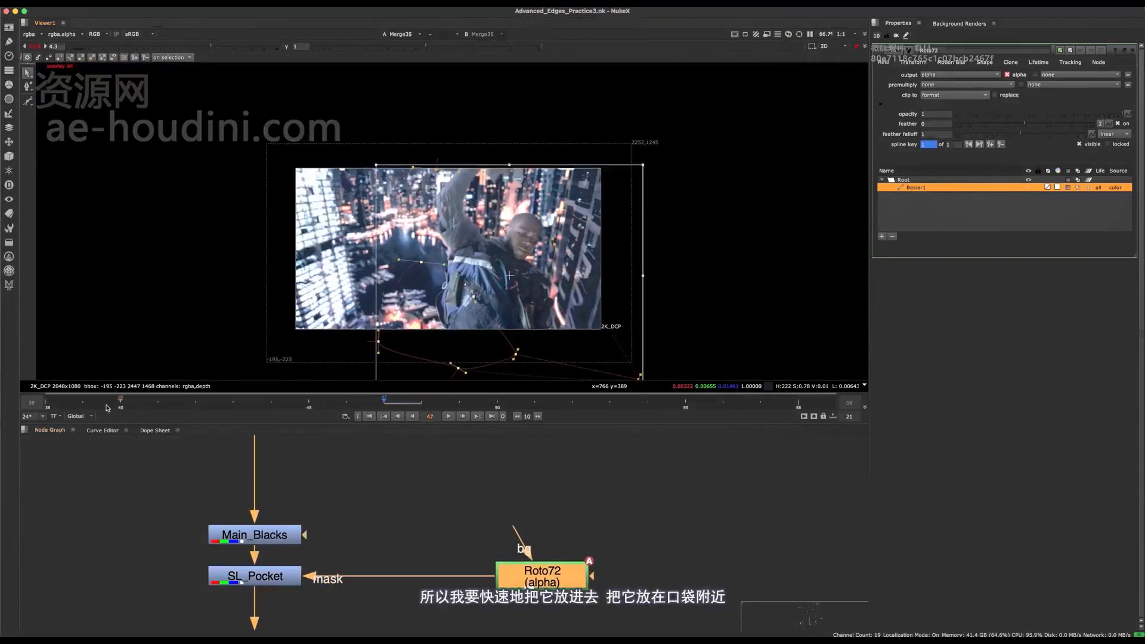
click(120, 401)
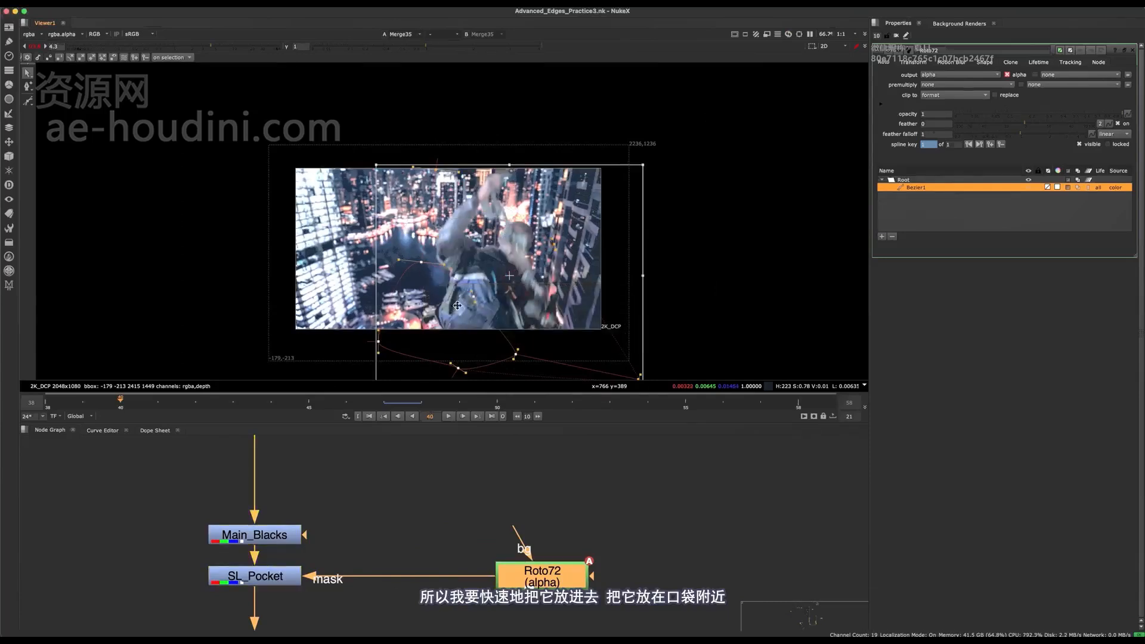
drag(458, 308, 450, 336)
- Key the mask at frame 56, shifted slightly left and down to follow the pocket, hide the overlay and save the script
click(739, 404)
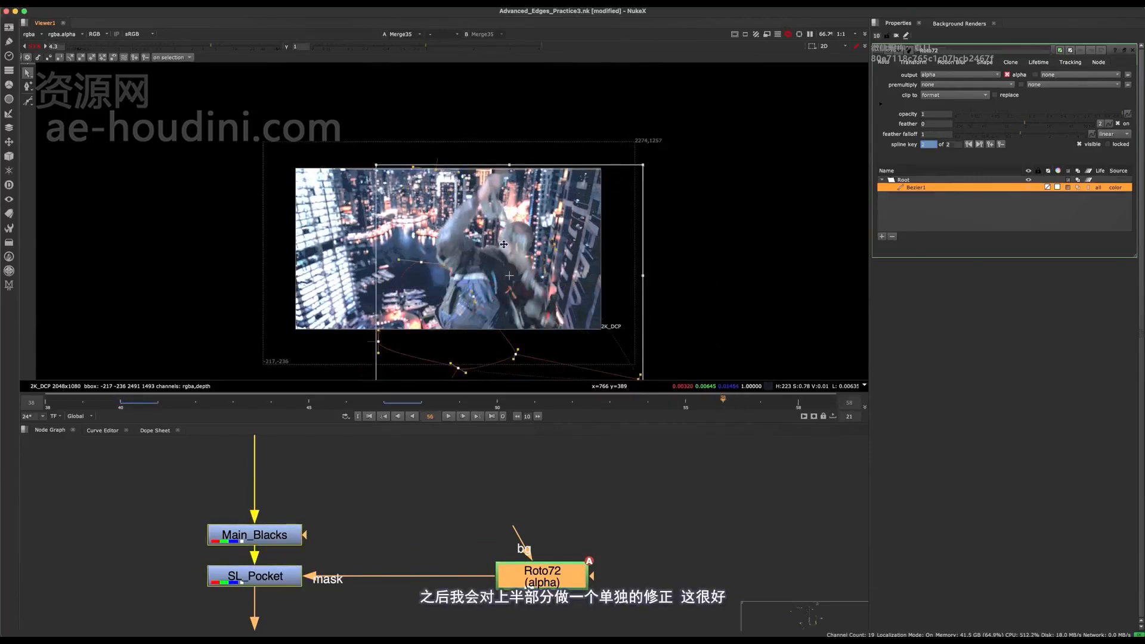
drag(504, 244, 454, 338)
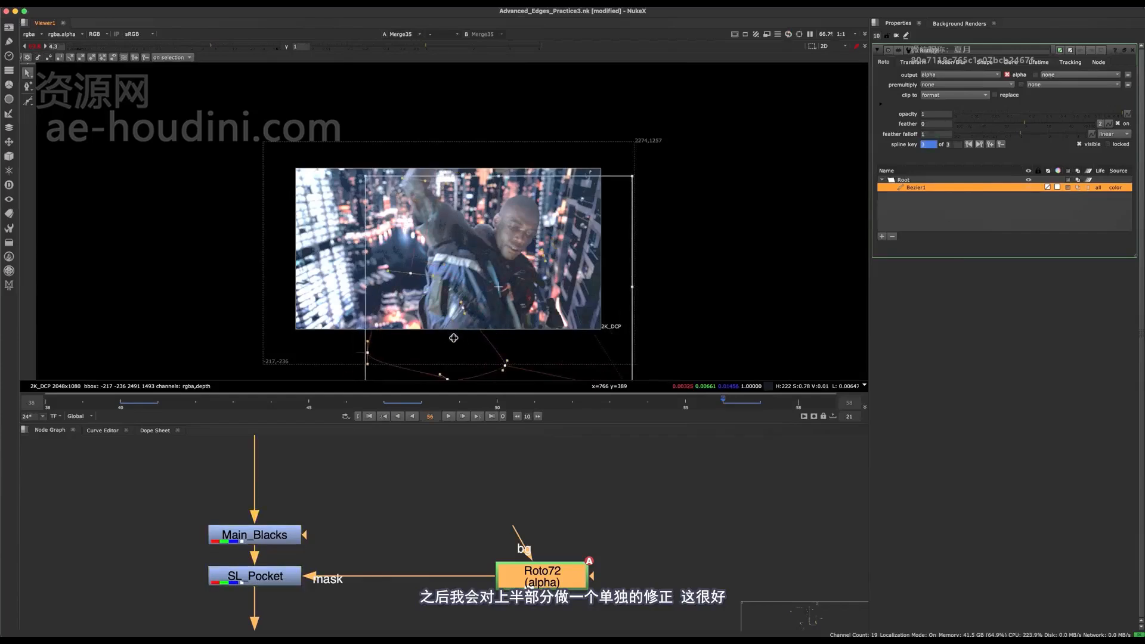
key(q)
key(f)
key(super+s)
- Add a Grade node below SL_Pocket and rename it Overhead_Light_Black_Adjustment
middle_drag(332, 517, 476, 481)
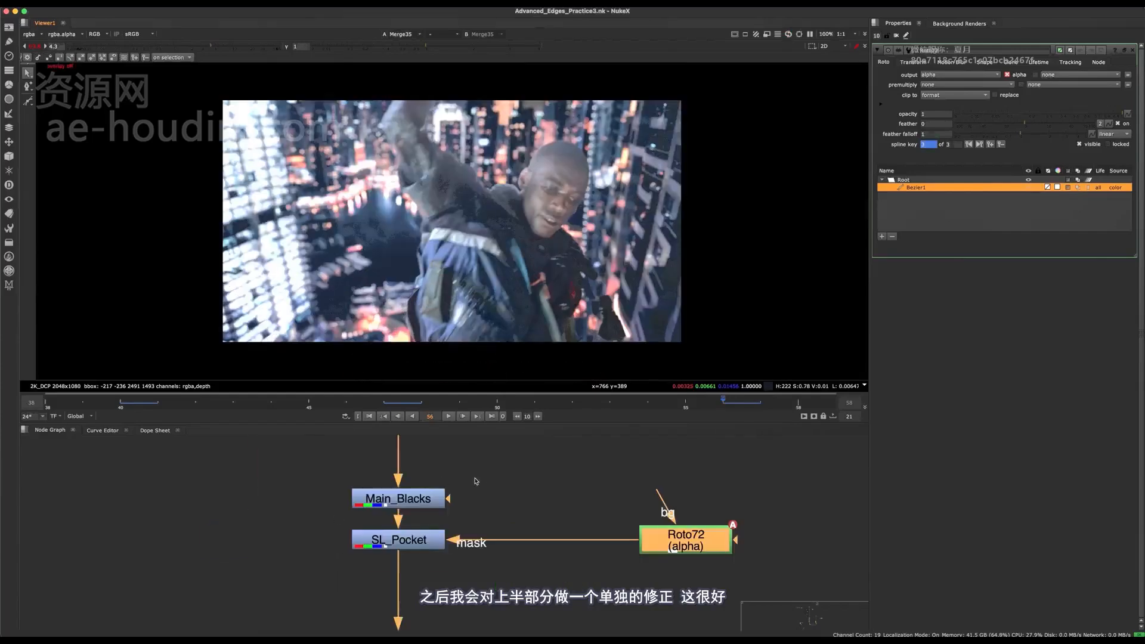
click(435, 542)
drag(398, 480, 413, 539)
middle_drag(450, 503, 405, 579)
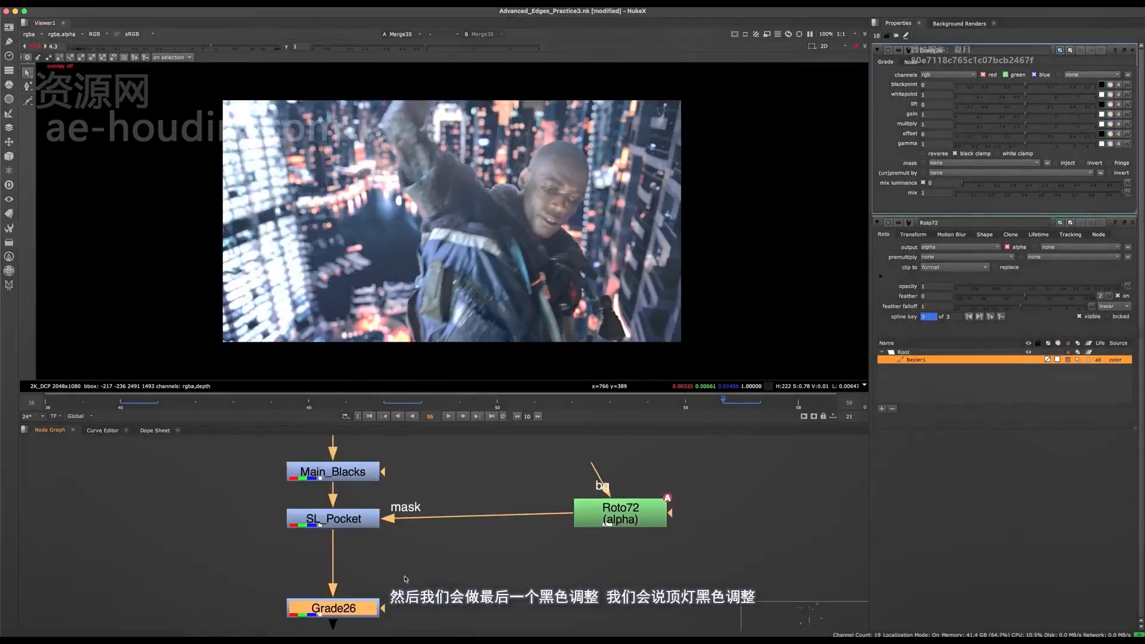
key(n)
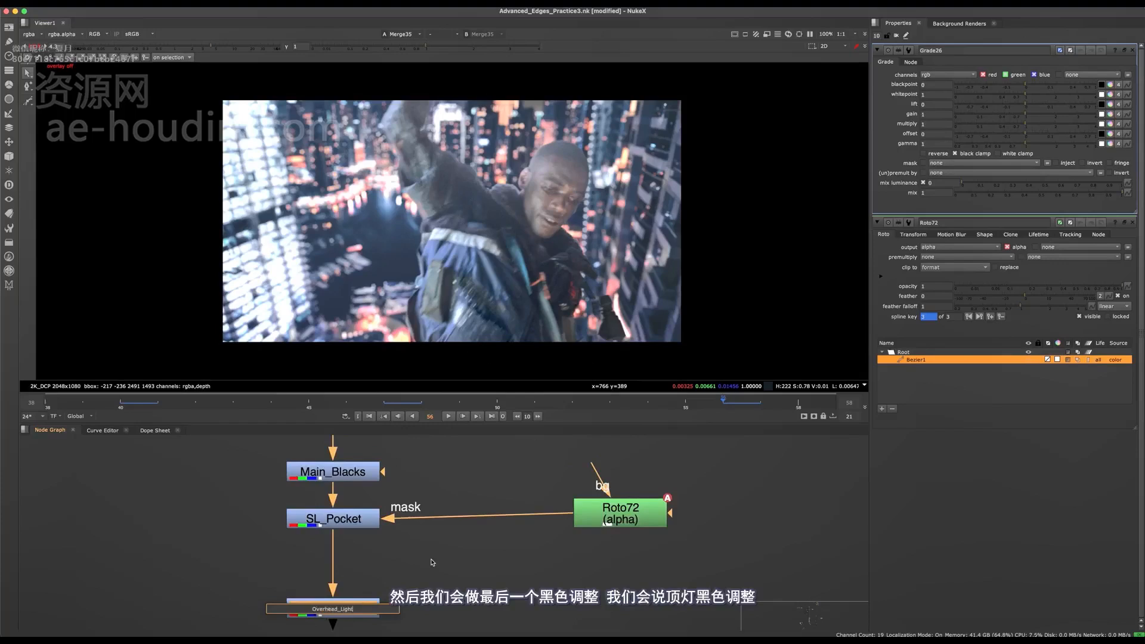
text(Overhead_Light_Black_Adjustment)
key(Return)
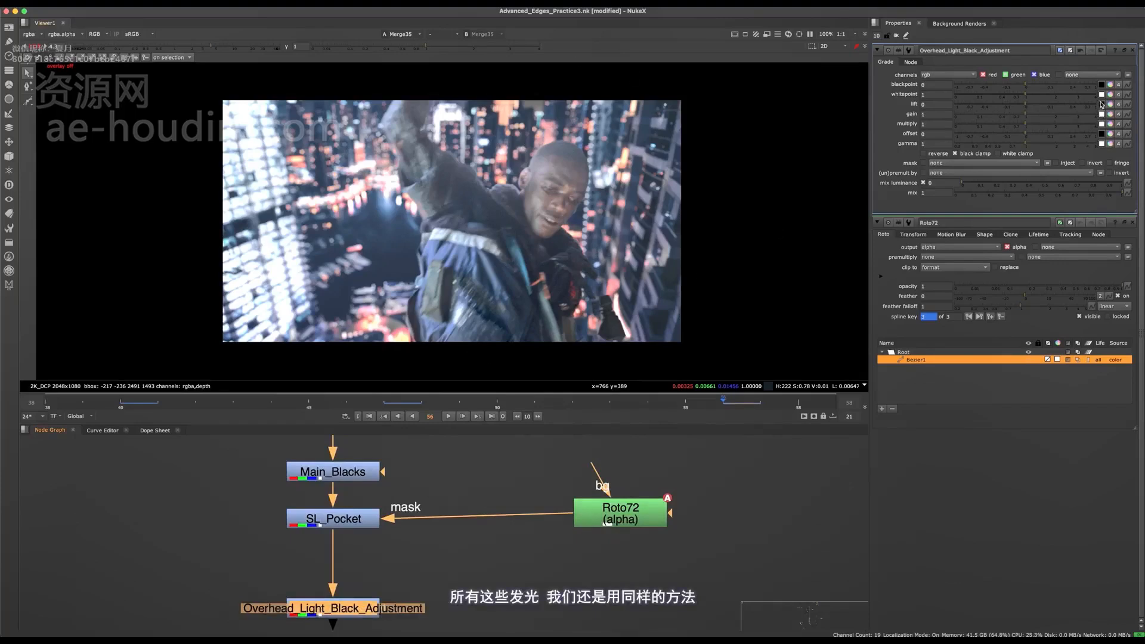
- With Overhead_Light_Black_Adjustment disabled, sample its blackpoint from the dark collar area beside the man's neck
scroll(561, 199, up, 5)
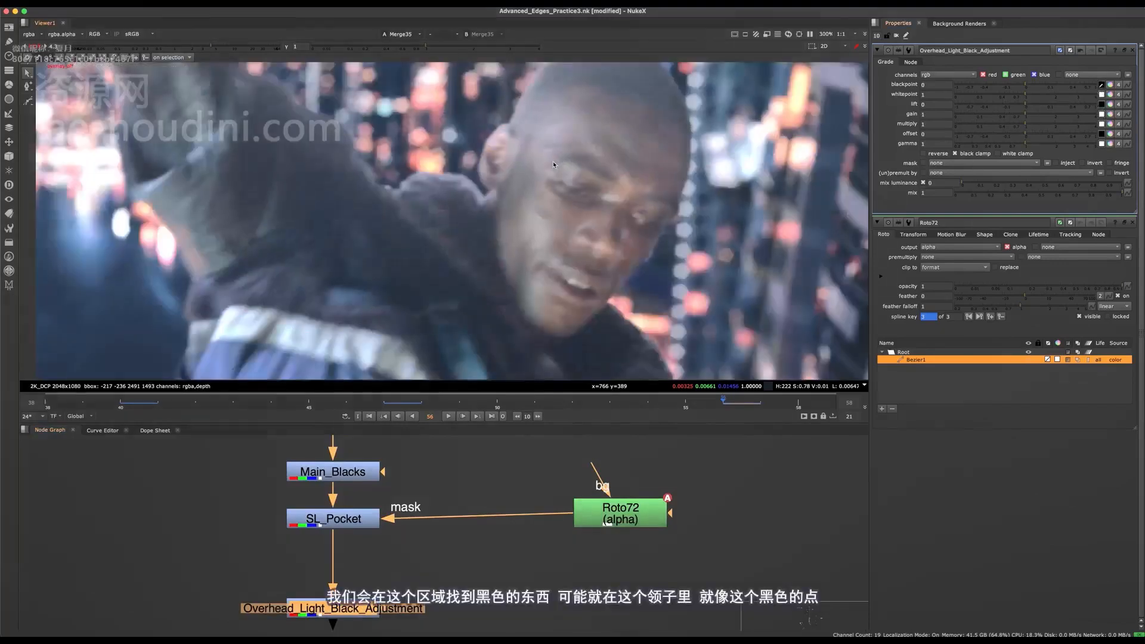
scroll(485, 225, up, 5)
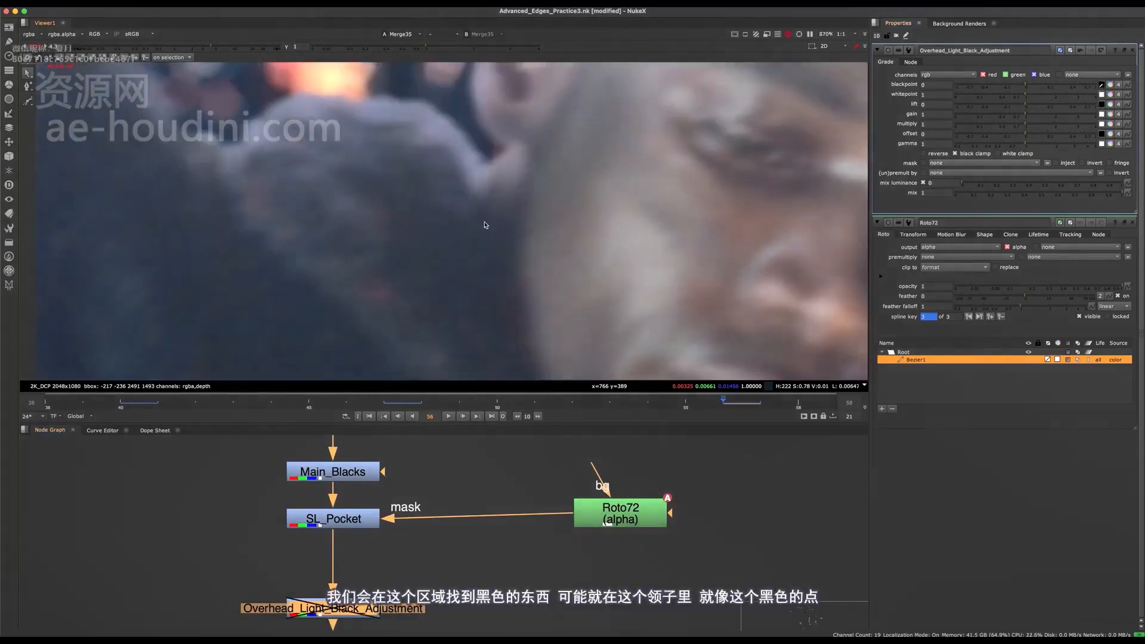
ctrl+click(485, 225)
scroll(499, 238, down, 6)
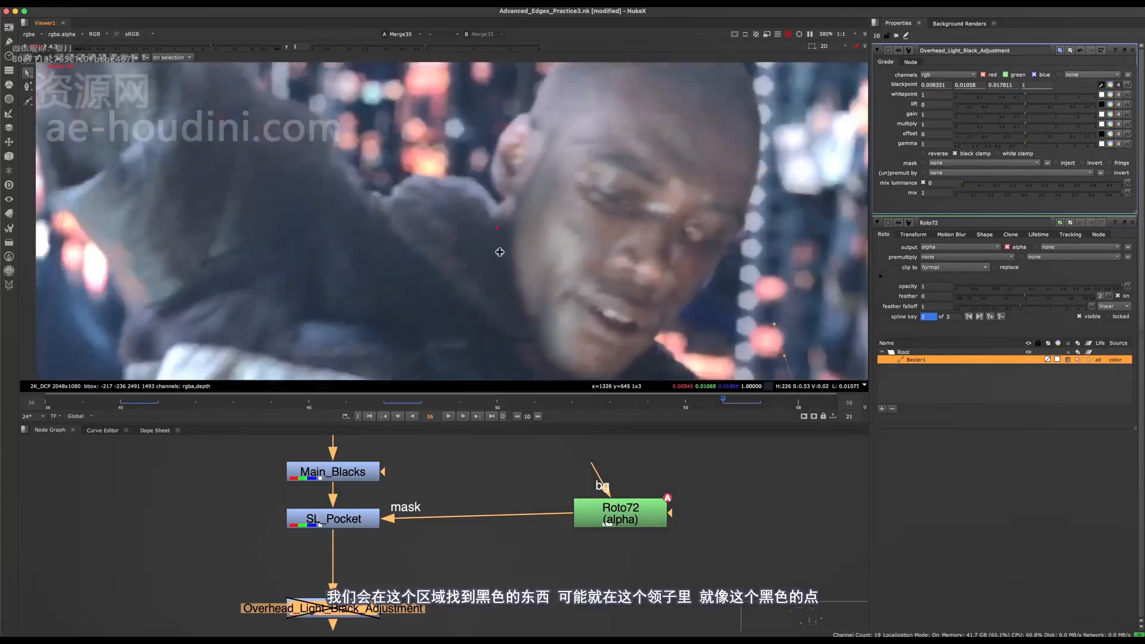
- Finish sampling the collar's blackpoint, re-enable Overhead_Light_Black_Adjustment and close the Roto72 properties
ctrl+click(518, 232)
scroll(490, 255, down, 4)
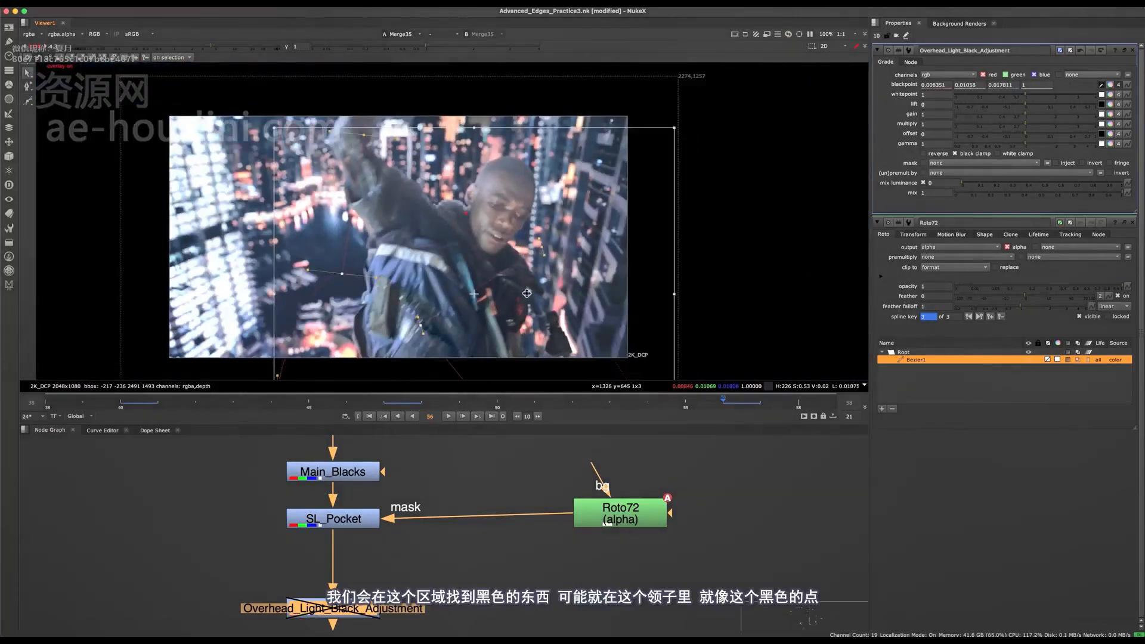
key(d)
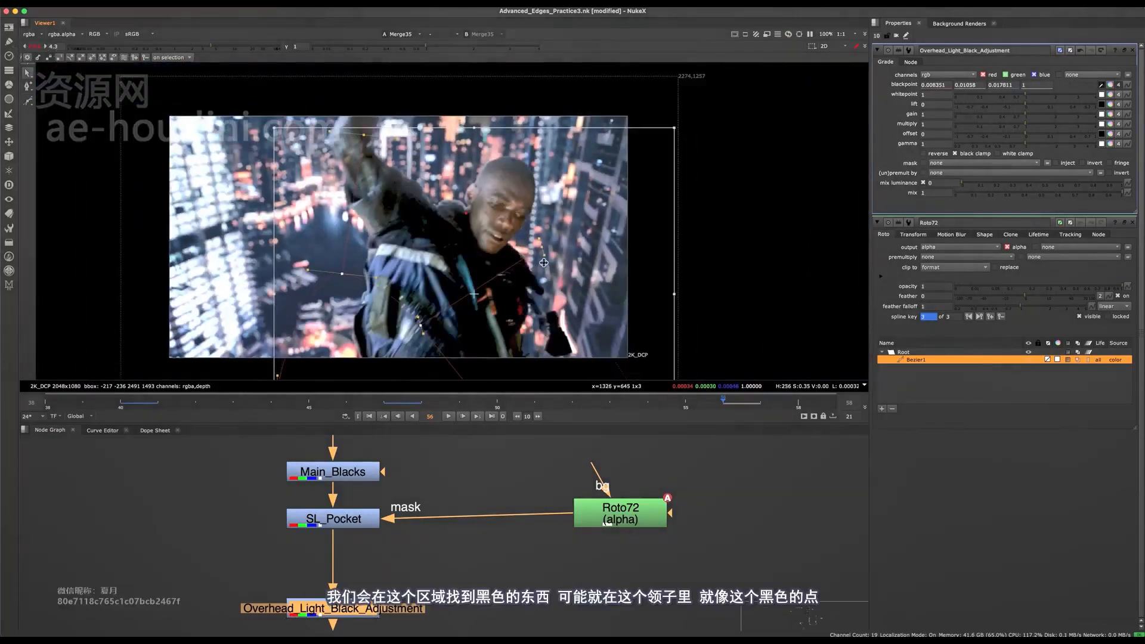
click(1134, 223)
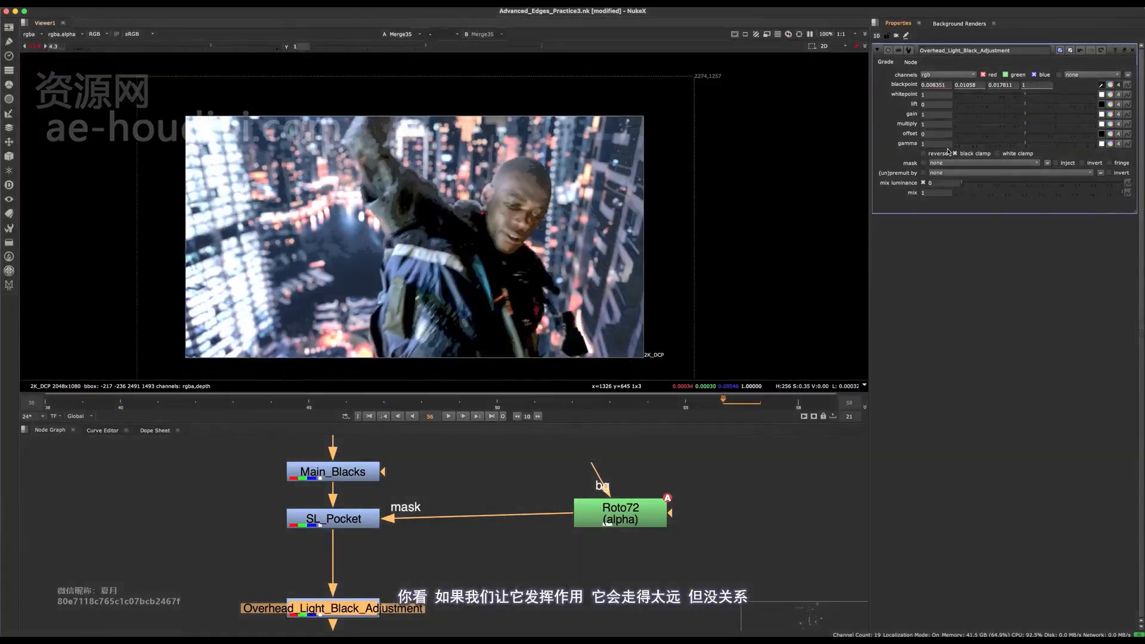
- With Overhead_Light_Black_Adjustment disabled, sample its lift from the dark background window area, then re-enable the node
click(1103, 105)
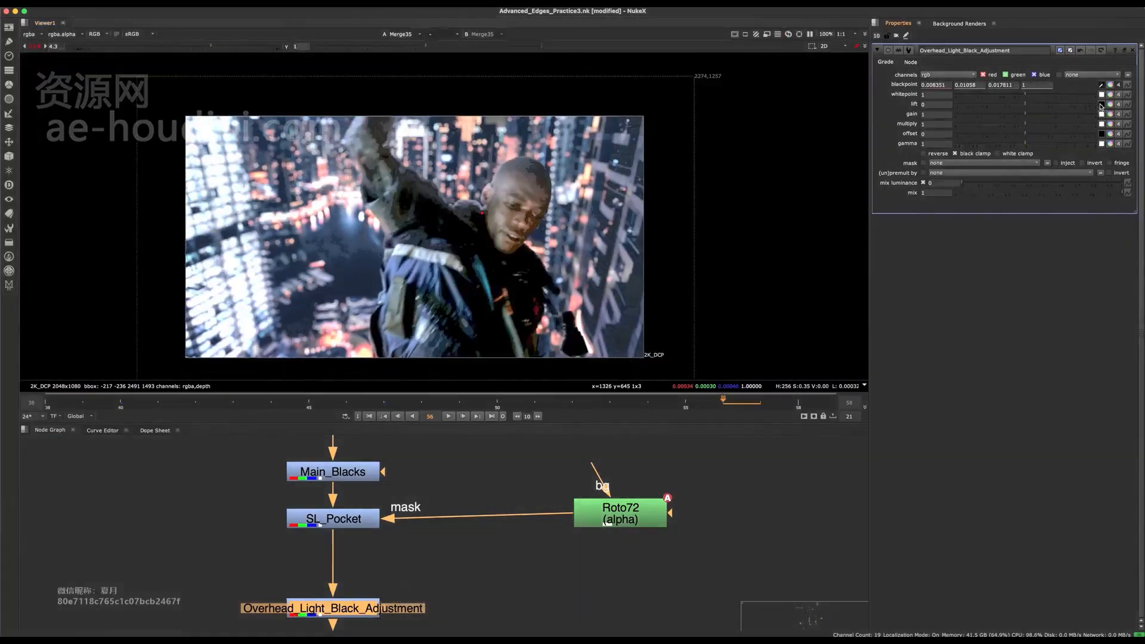
key(d)
scroll(634, 224, up, 12)
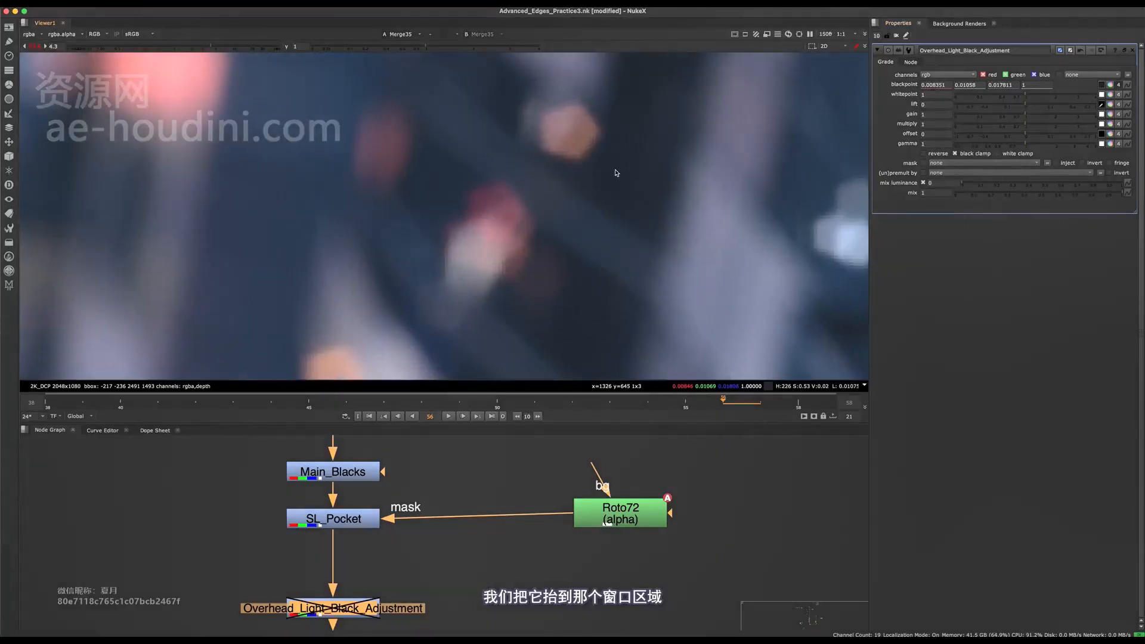
ctrl+click(617, 174)
scroll(597, 191, down, 10)
key(d)
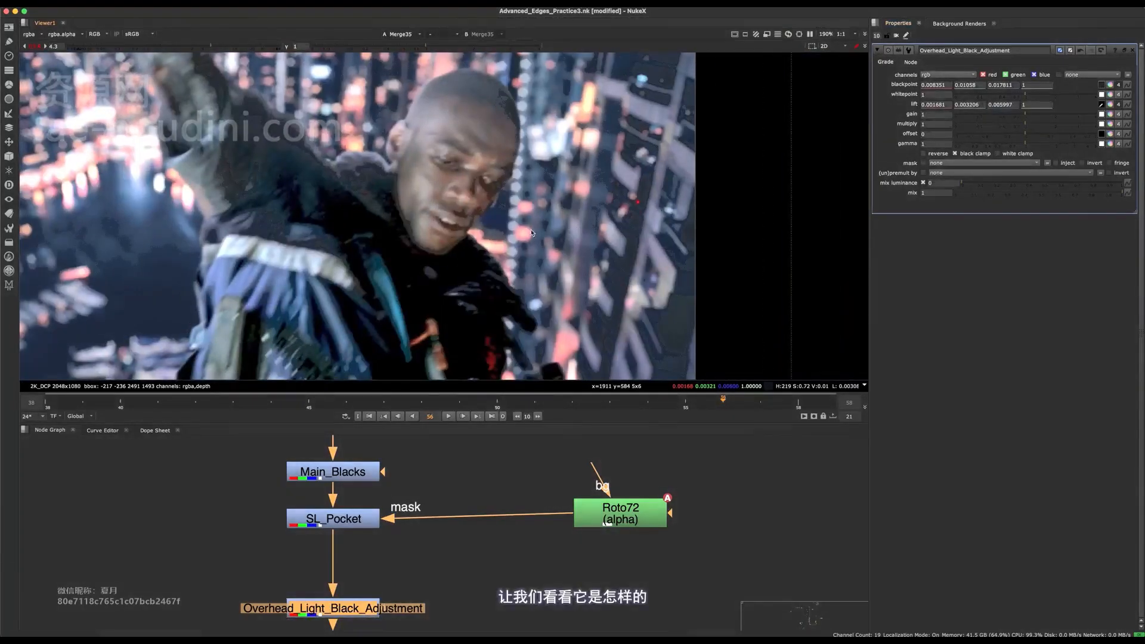
- Compare the man's upper body against the background with Overhead_Light_Black_Adjustment on and off
key(d)
key(d)
scroll(439, 213, down, 6)
scroll(430, 202, up, 6)
key(d)
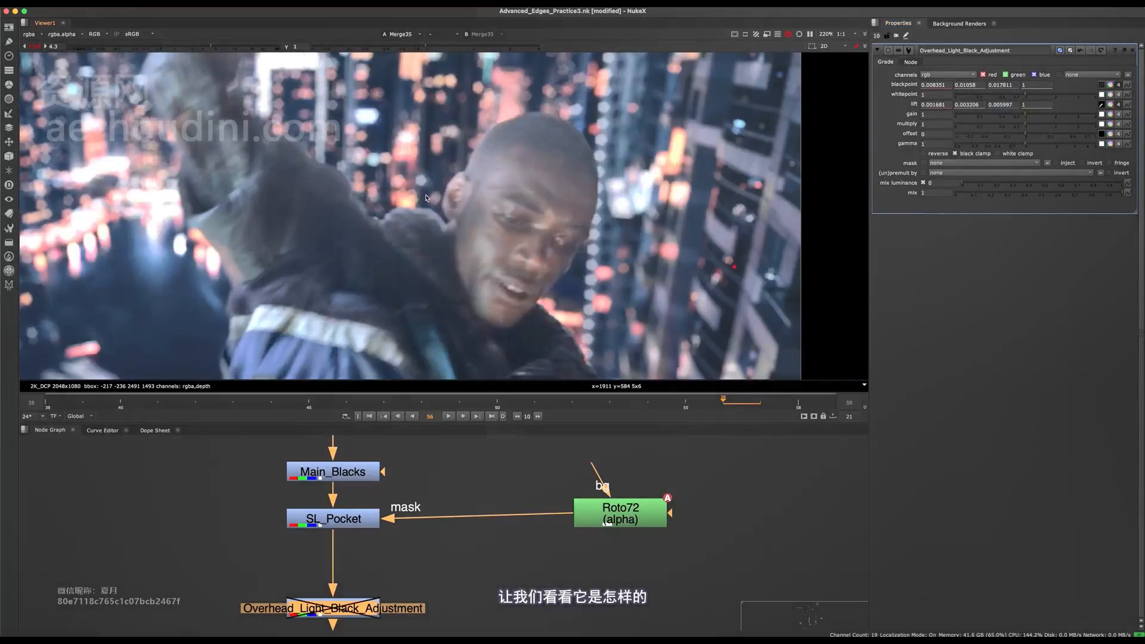
key(d)
middle_drag(430, 196, 541, 204)
key(d)
key(d)
key(d)
key(d)
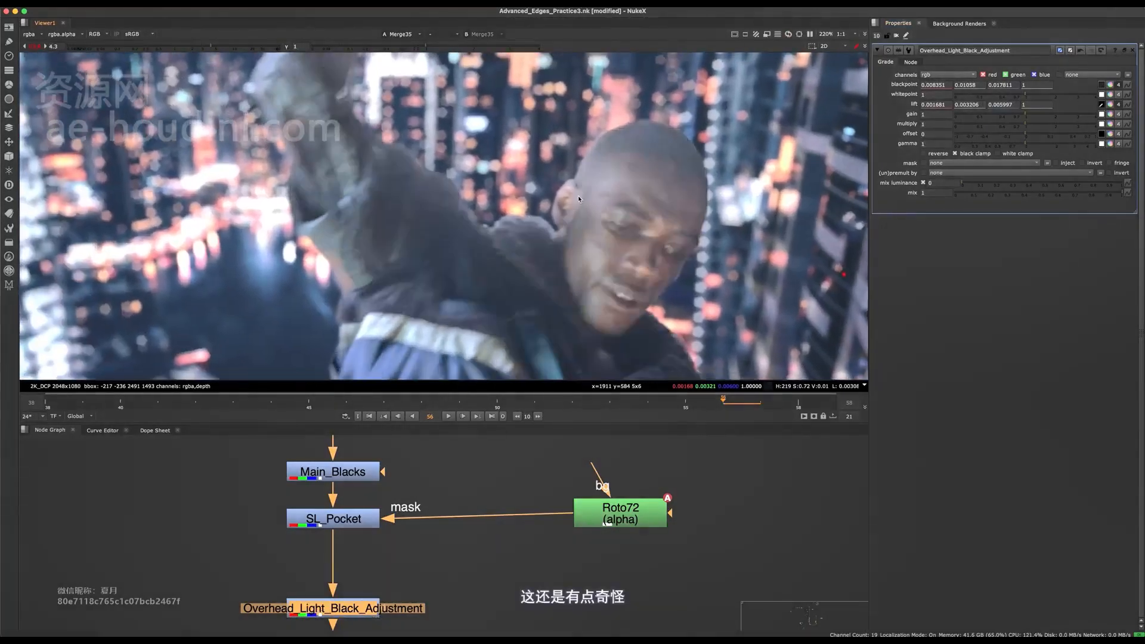
- Add a Roto node connected to the mask input of Overhead_Light_Black_Adjustment and frame the whole image
middle_drag(469, 595, 464, 512)
click(464, 512)
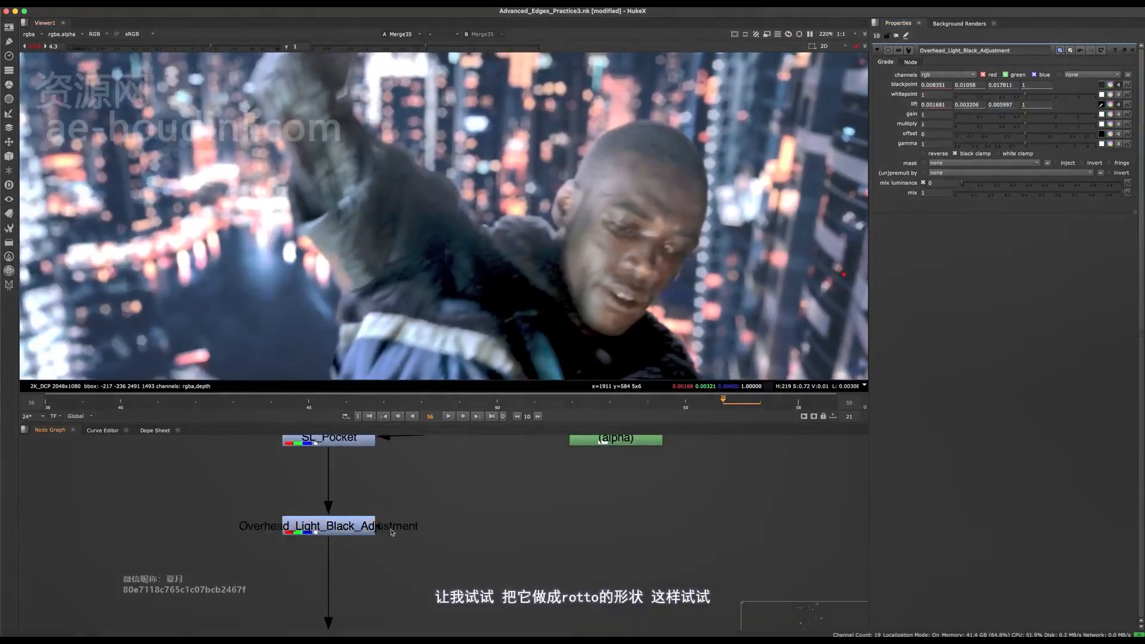
key(o)
key(f)
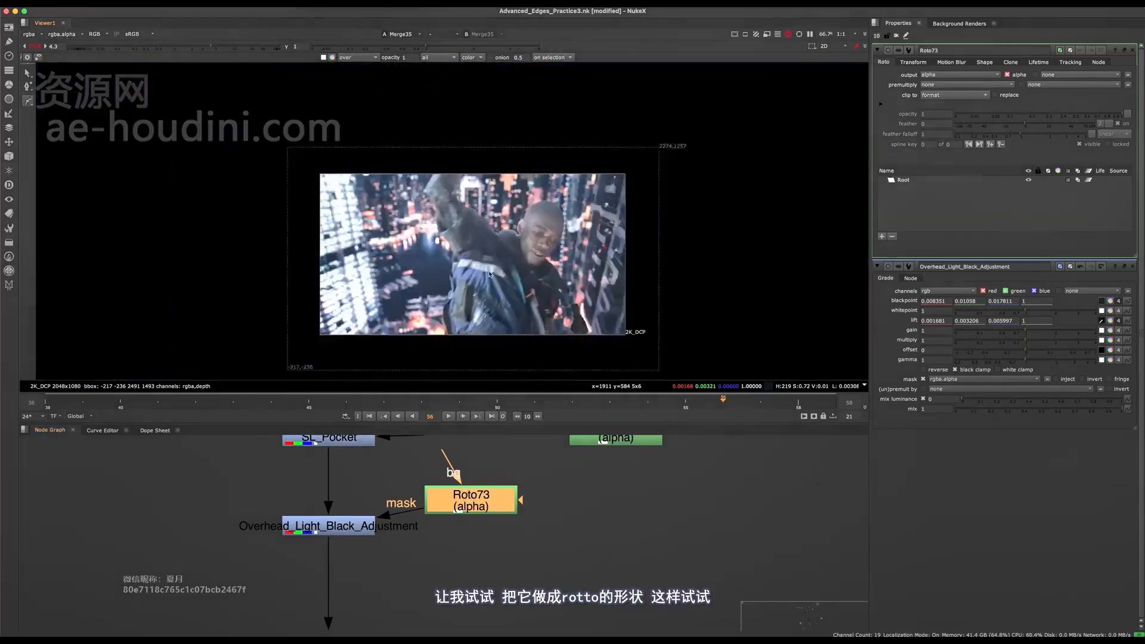
- Draw a closed Bezier around the man's raised arm, head and shoulders, extending above the image's upper edge
middle_drag(490, 275, 481, 312)
scroll(453, 237, up, 1)
click(409, 145)
click(333, 215)
click(338, 304)
click(406, 352)
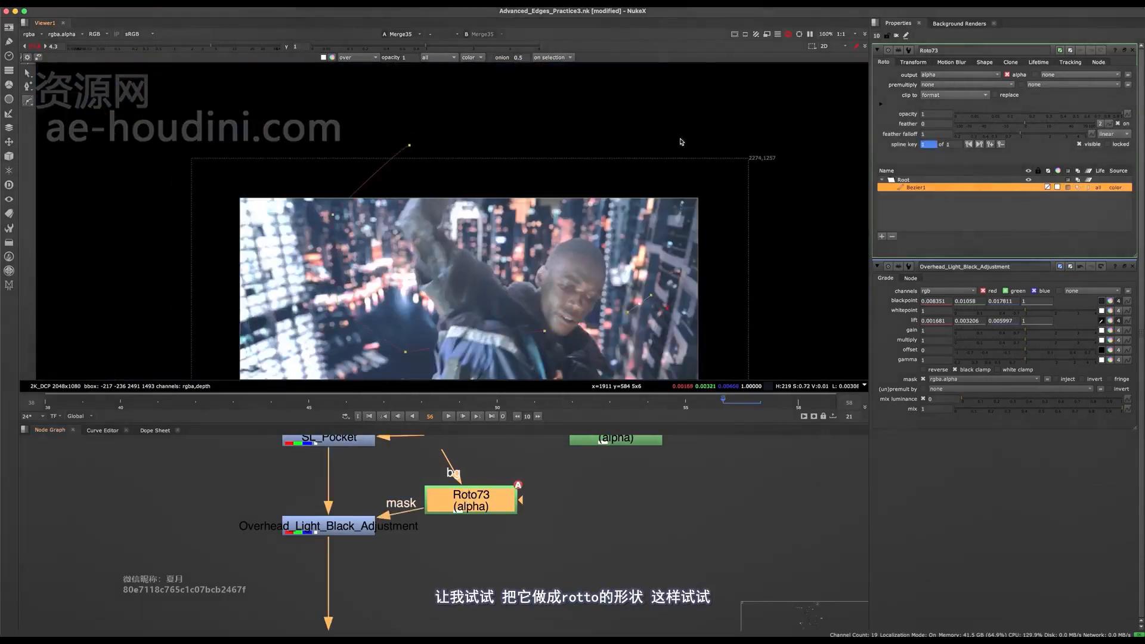
click(409, 146)
- Reshape the mask's lower edge across the raised arm and face, with its feather falling over the chest
scroll(441, 292, up, 1)
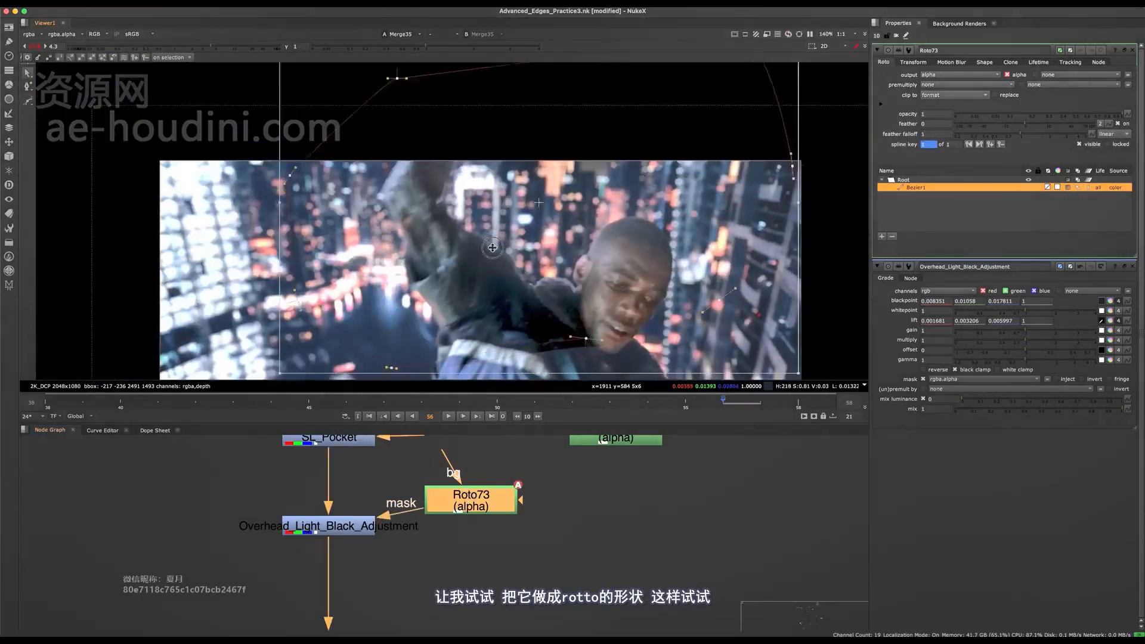
drag(492, 247, 523, 203)
middle_drag(604, 268, 513, 199)
click(513, 199)
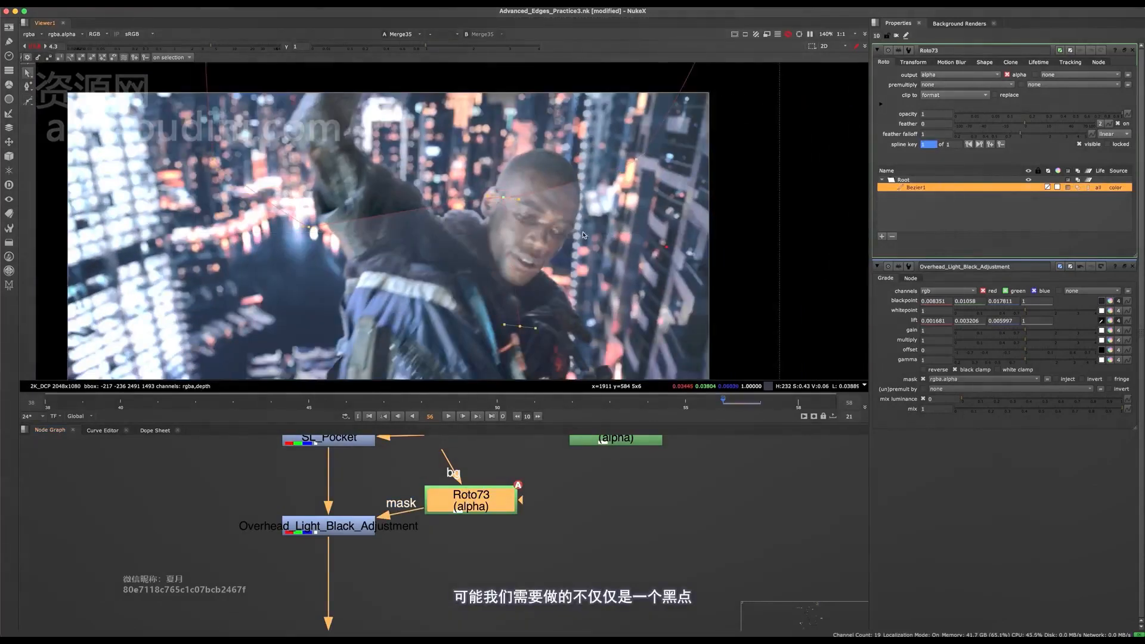
click(635, 159)
scroll(512, 246, down, 4)
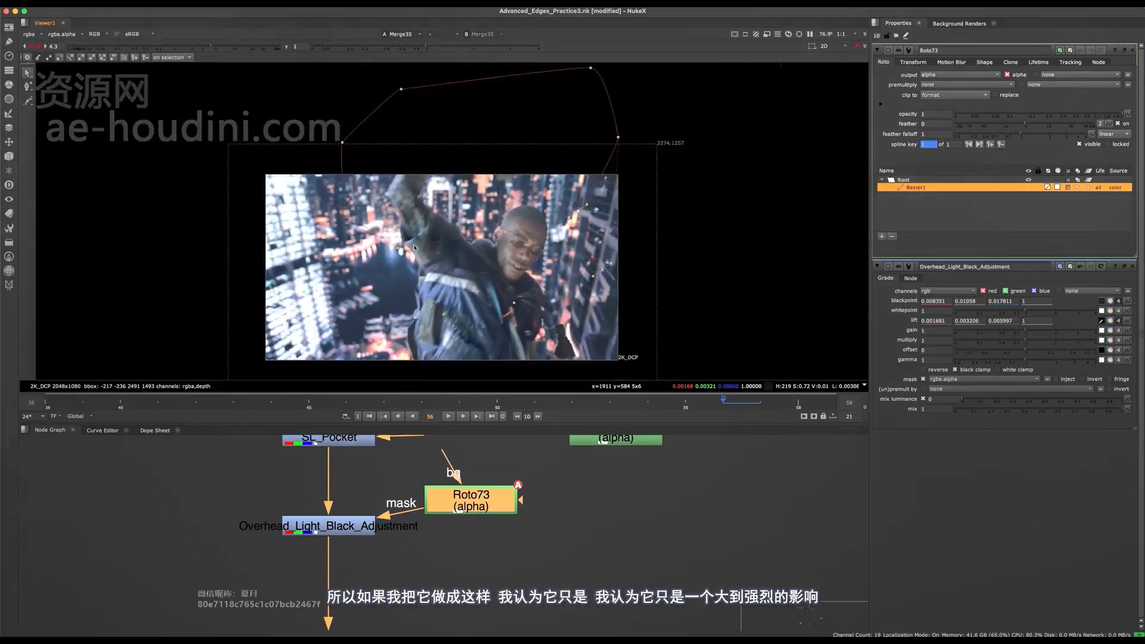
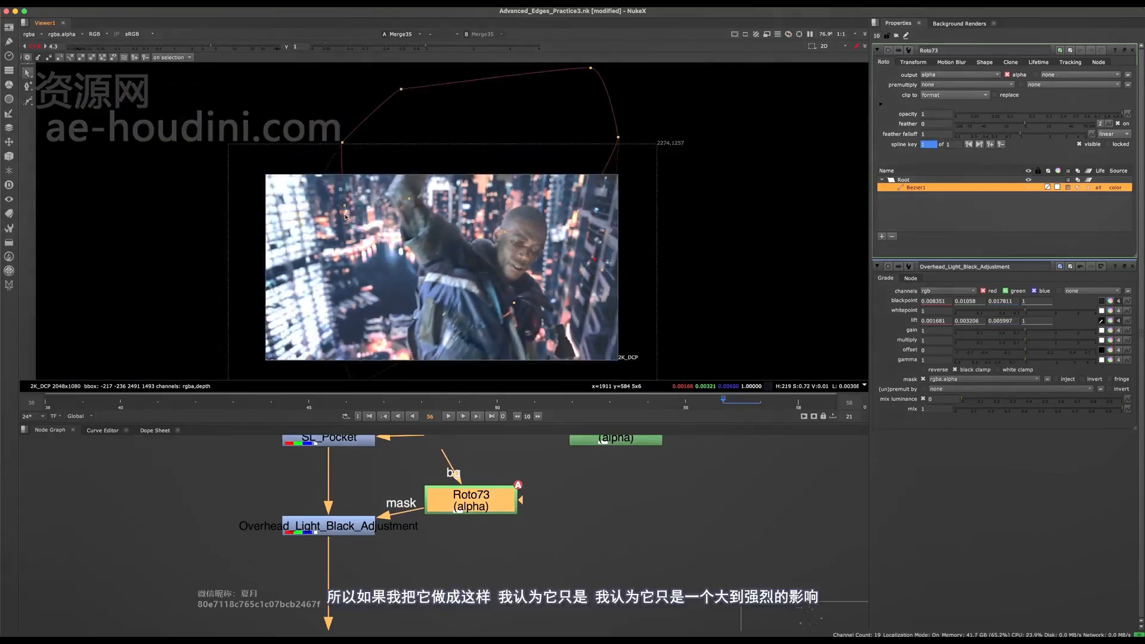
- Try sampling a brighter background area for the lift of Overhead_Light_Black_Adjustment, and undo it
click(388, 207)
ctrl+click(358, 218)
ctrl+click(345, 221)
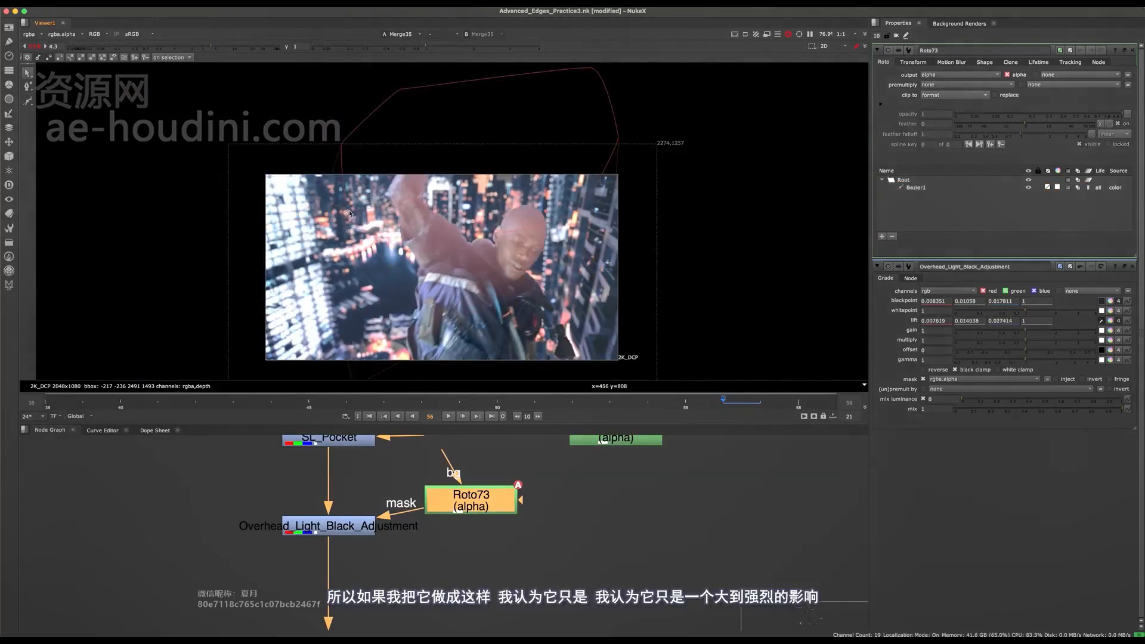
key(super+z)
key(super+z)
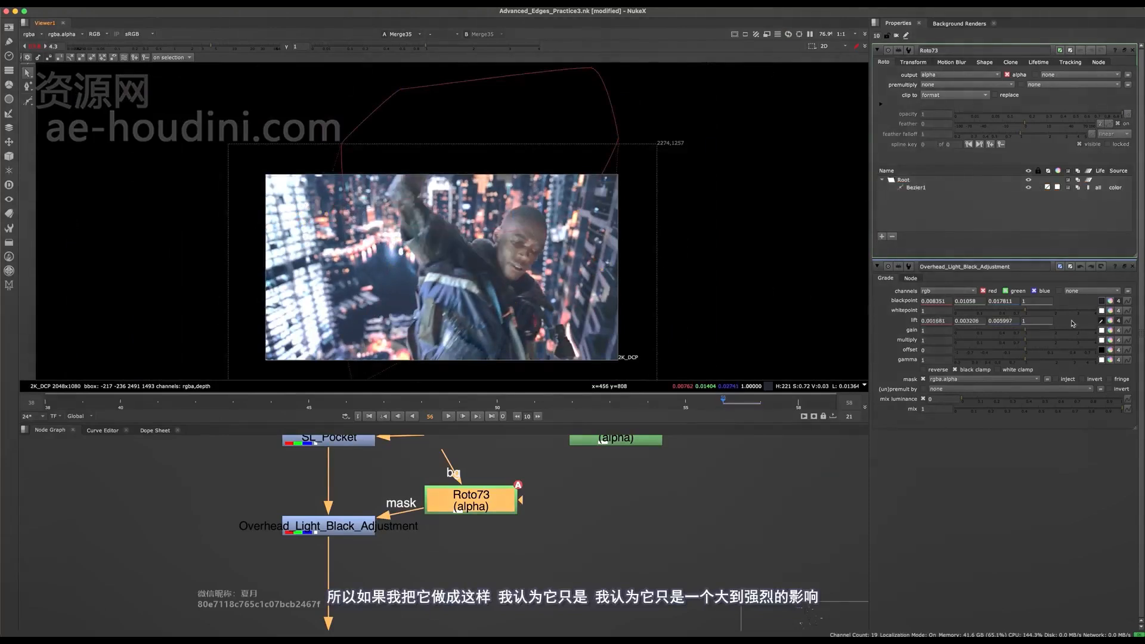
click(1102, 321)
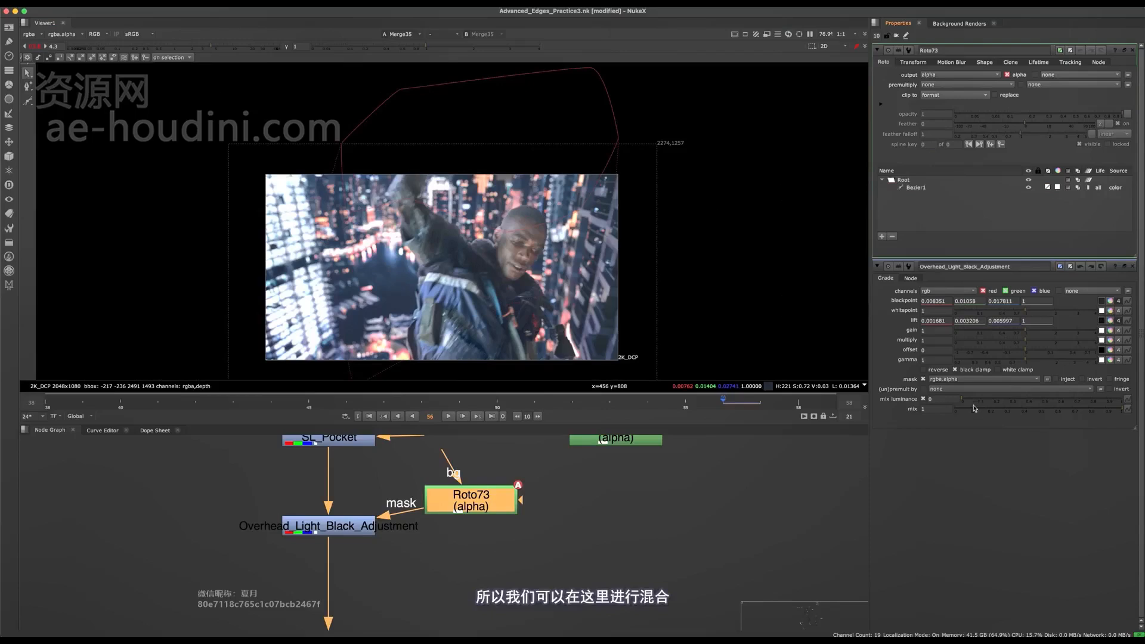
- Reduce the mix of Overhead_Light_Black_Adjustment to 0.755
drag(966, 410, 1081, 402)
scroll(534, 246, up, 1)
key(o)
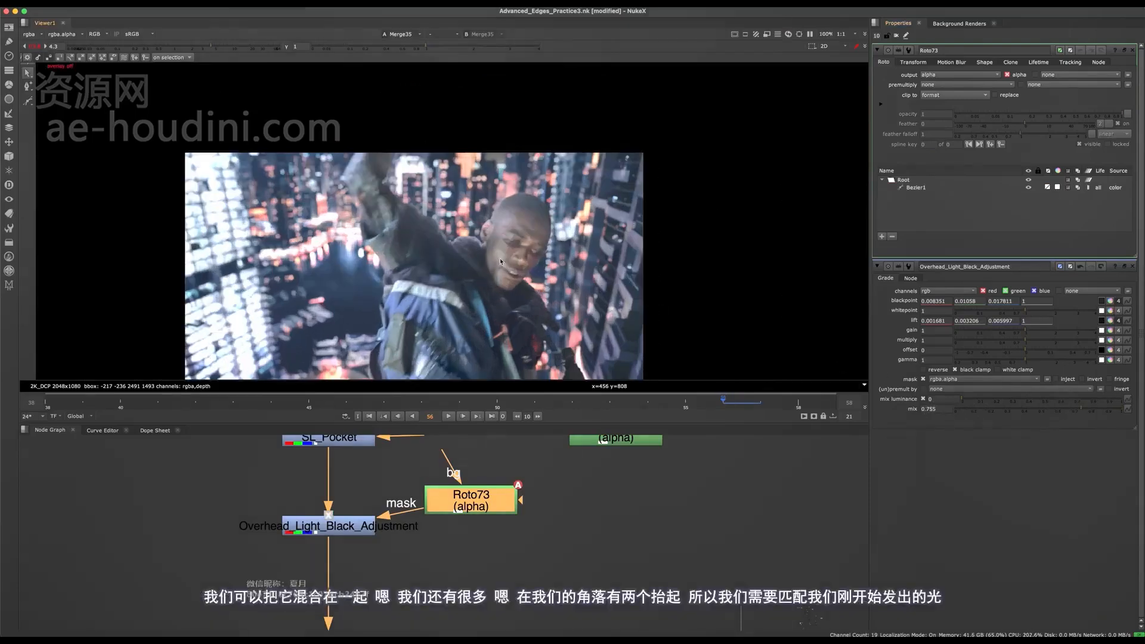
- Compare the man's raised arm, head and shoulders with the Roto mask enabled and disabled
scroll(474, 236, up, 4)
key(d)
middle_drag(474, 237, 526, 324)
scroll(526, 324, down, 1)
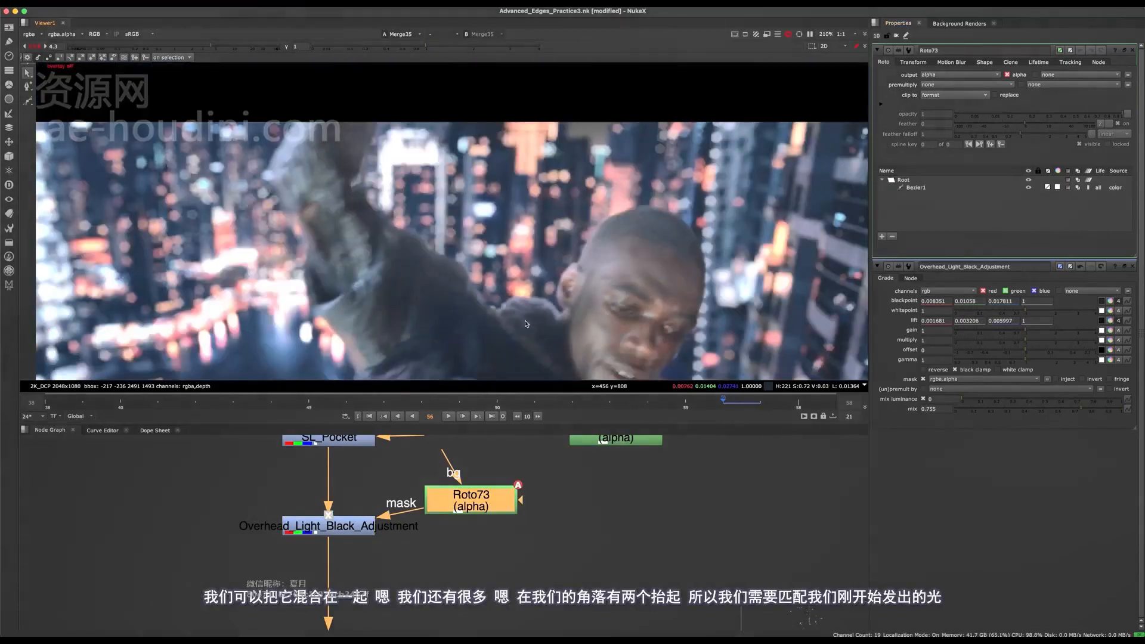
key(d)
key(d)
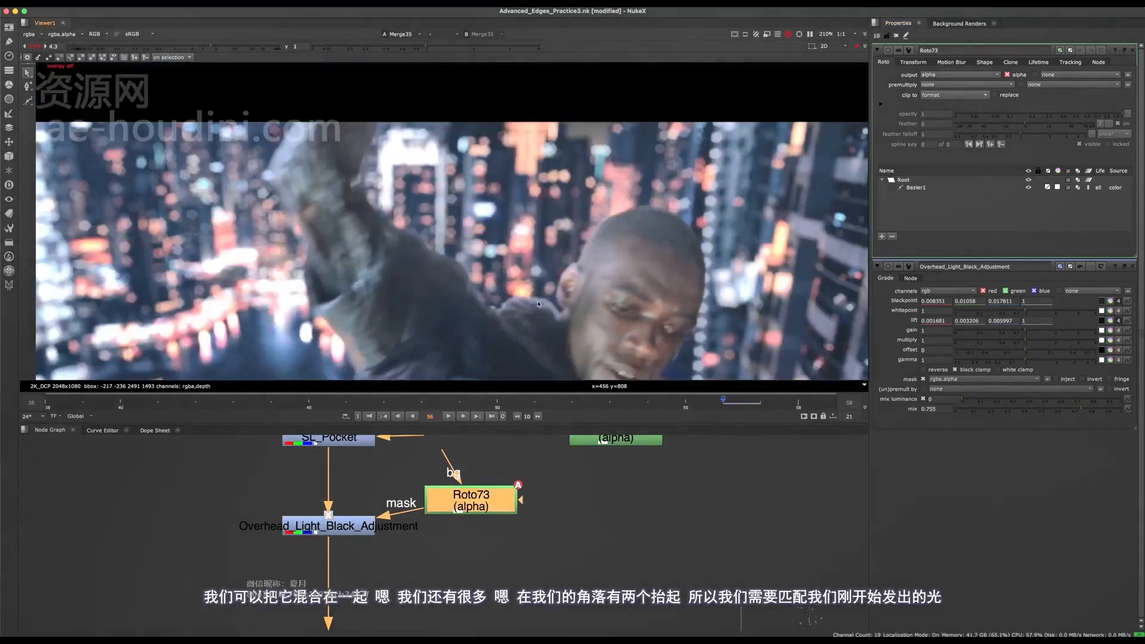
scroll(501, 294, down, 3)
key(d)
key(d)
middle_drag(501, 294, 473, 222)
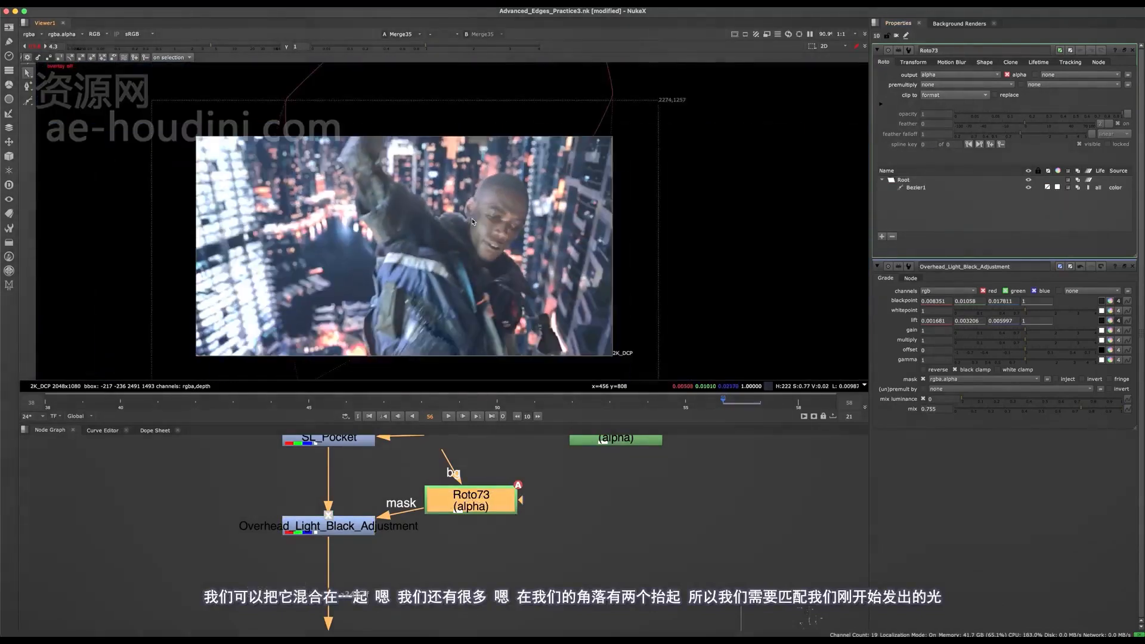
- Hide the viewer overlays and save the script
key(o)
scroll(509, 232, up, 3)
key(ctrl+s)
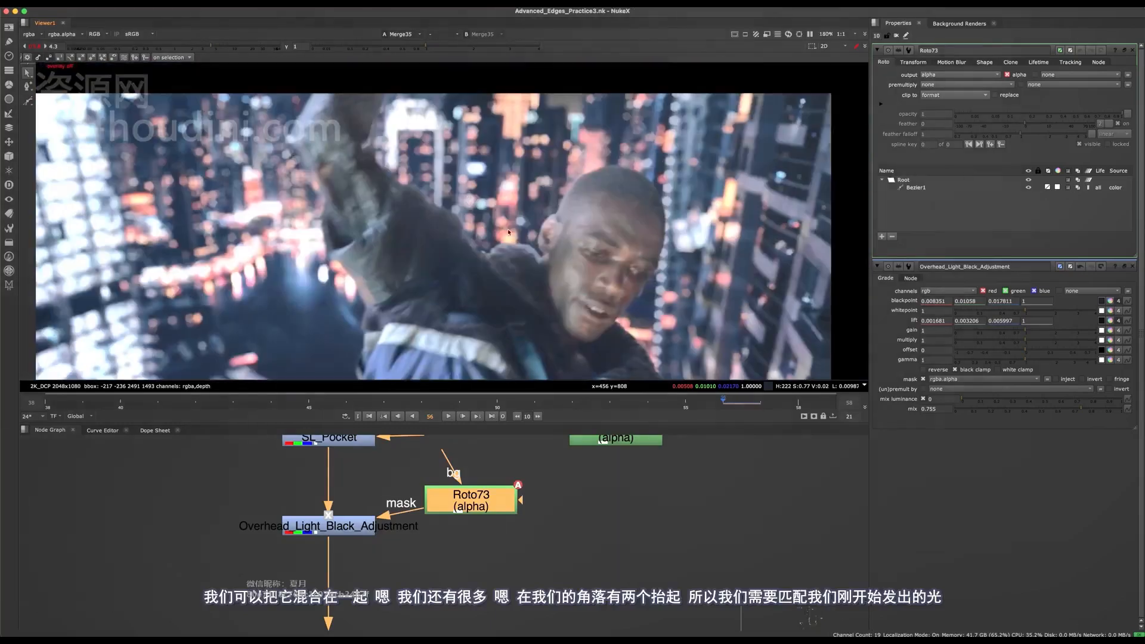
- Select Overhead_Light_Black_Adjustment and compare the man's upper body with it on and off
double_click(371, 528)
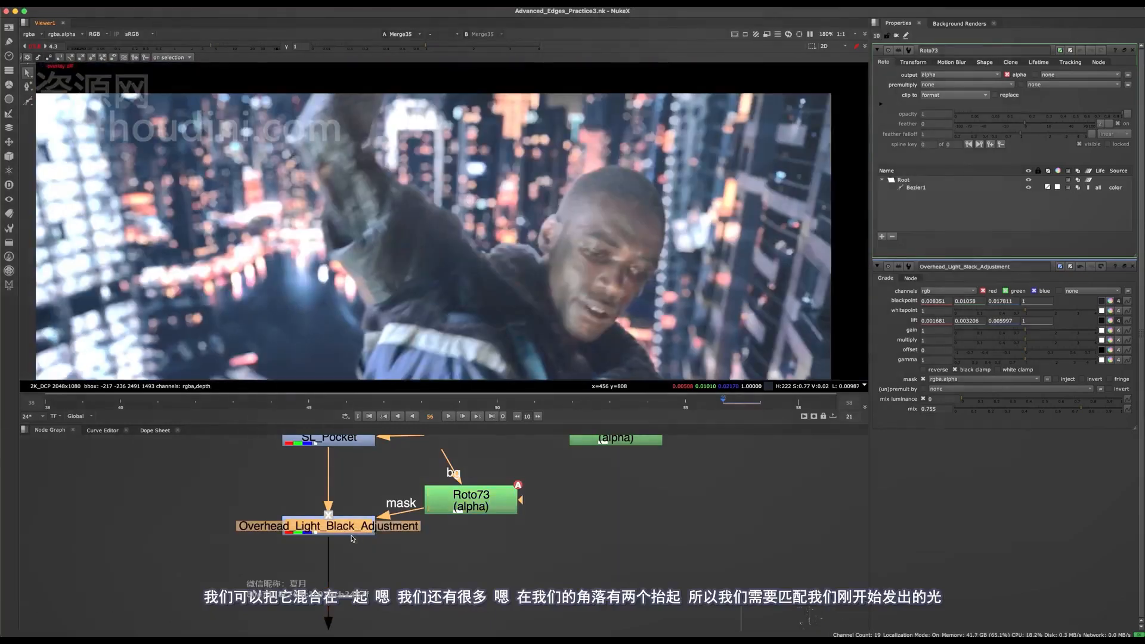
key(d)
key(d)
key(d)
key(d)
key(d)
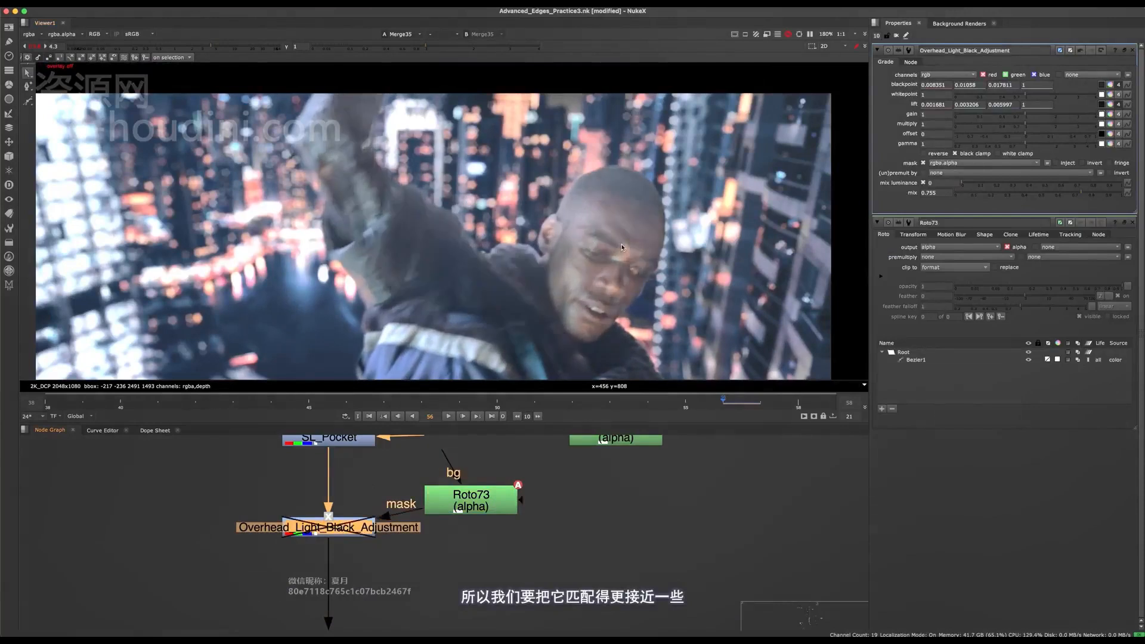
key(d)
- Examine the man's face, ear and shoulder edges close up, with Overhead_Light_Black_Adjustment on and off
scroll(557, 241, down, 3)
scroll(556, 242, up, 2)
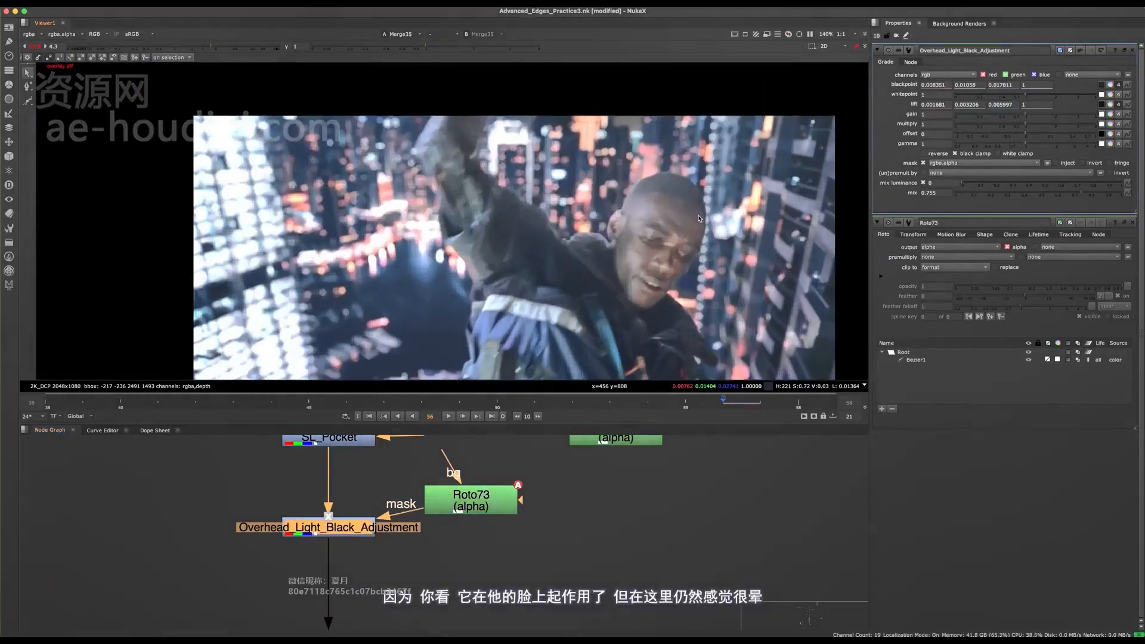
key(d)
scroll(686, 260, up, 4)
key(d)
middle_drag(696, 211, 703, 152)
key(d)
key(d)
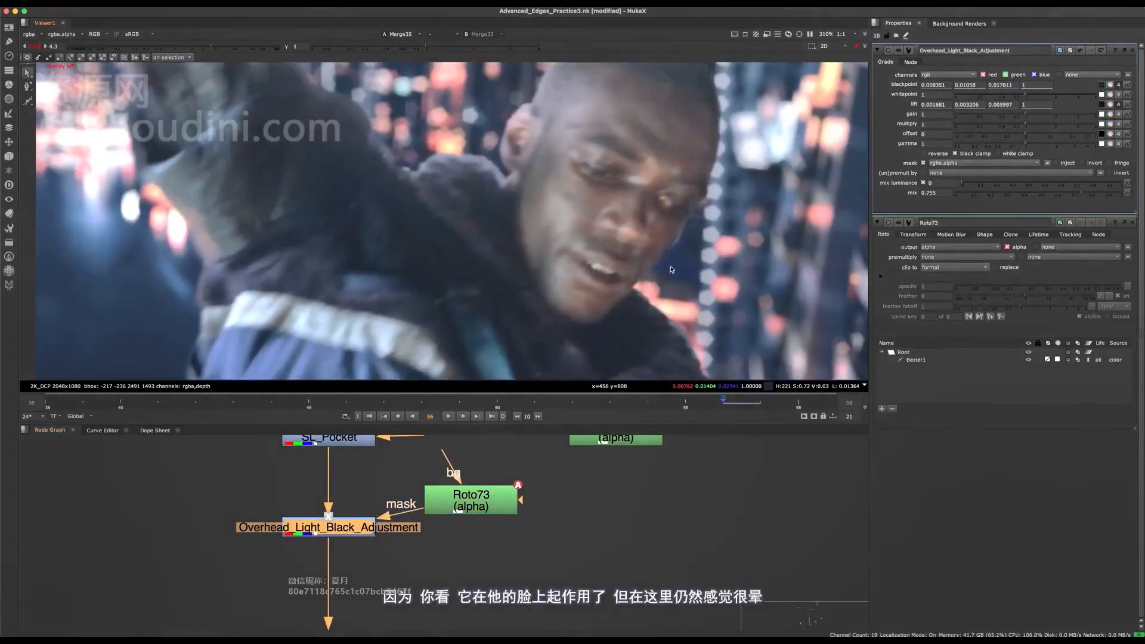
scroll(572, 287, down, 5)
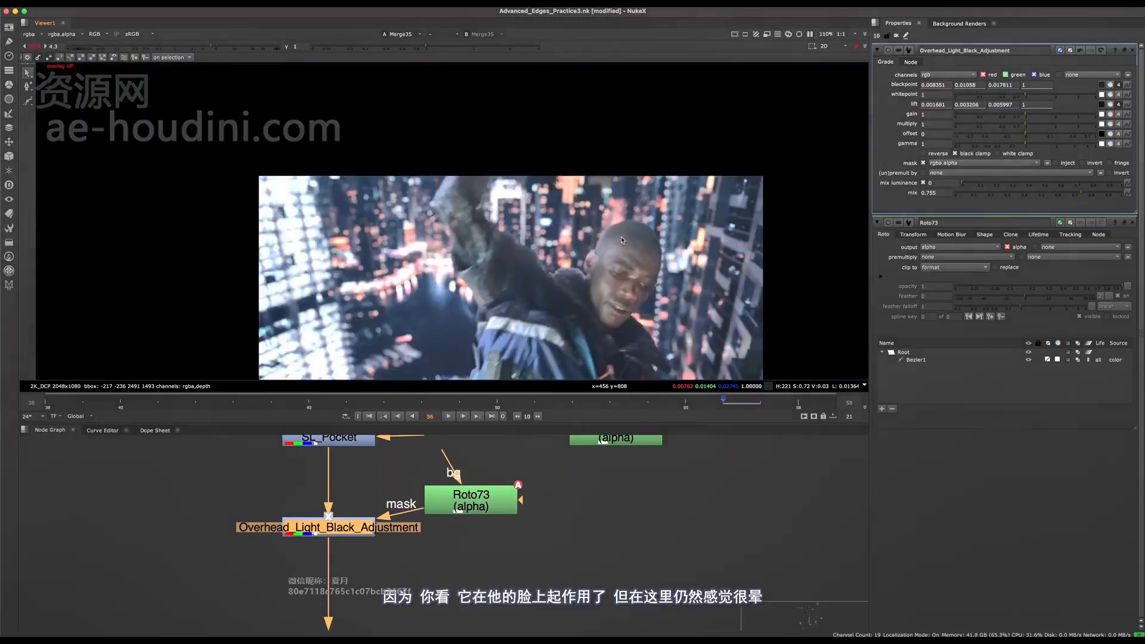
scroll(569, 275, up, 4)
scroll(555, 263, down, 1)
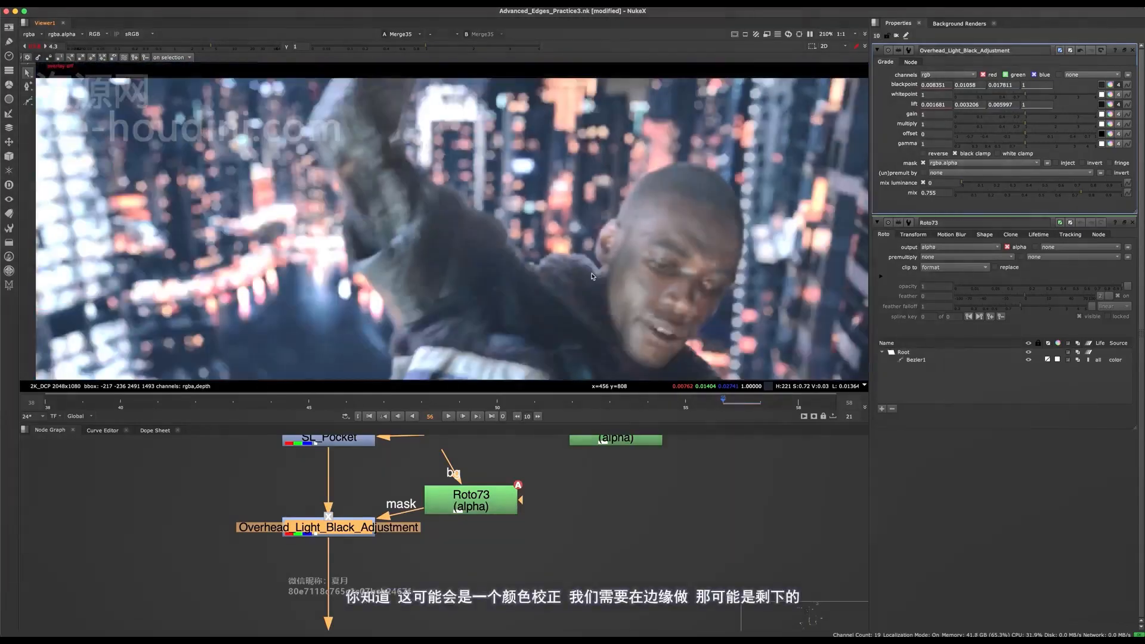
scroll(544, 247, up, 2)
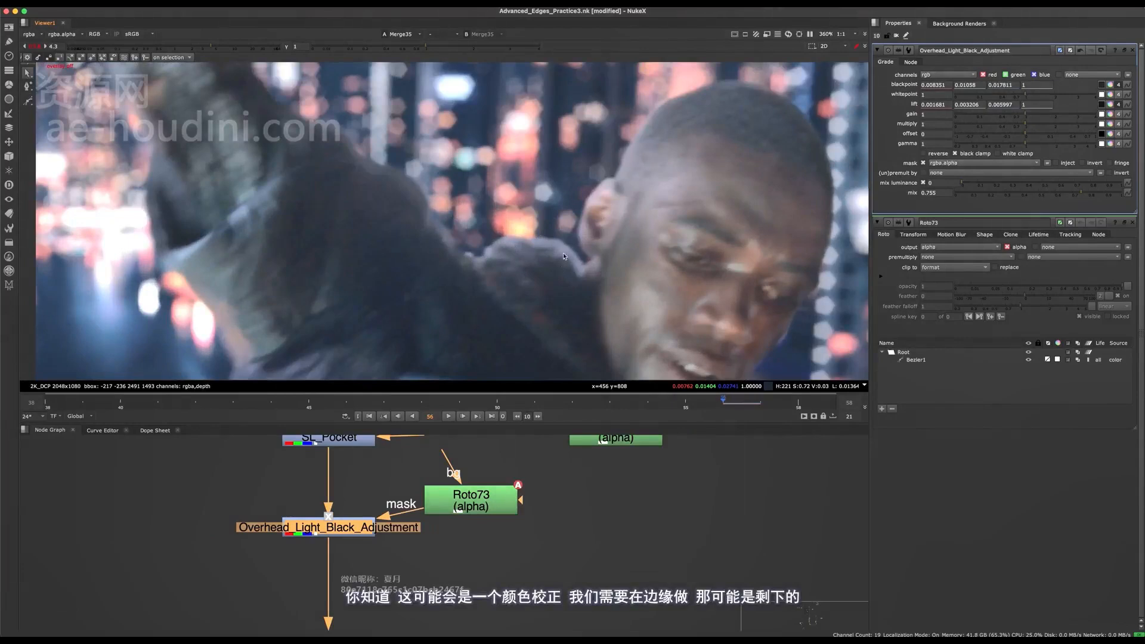
scroll(577, 280, down, 3)
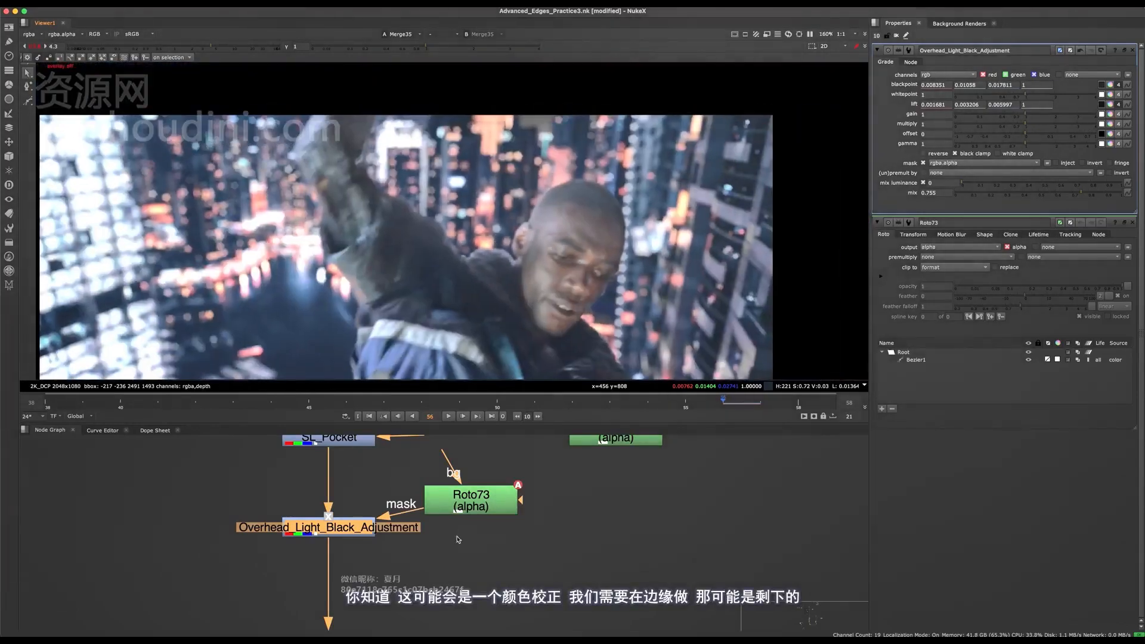
- Add a Grade node and insert it in the main pipe below Overhead_Light_Black_Adjustment
scroll(471, 531, down, 3)
scroll(401, 608, up, 2)
middle_drag(401, 608, 392, 549)
click(391, 546)
key(g)
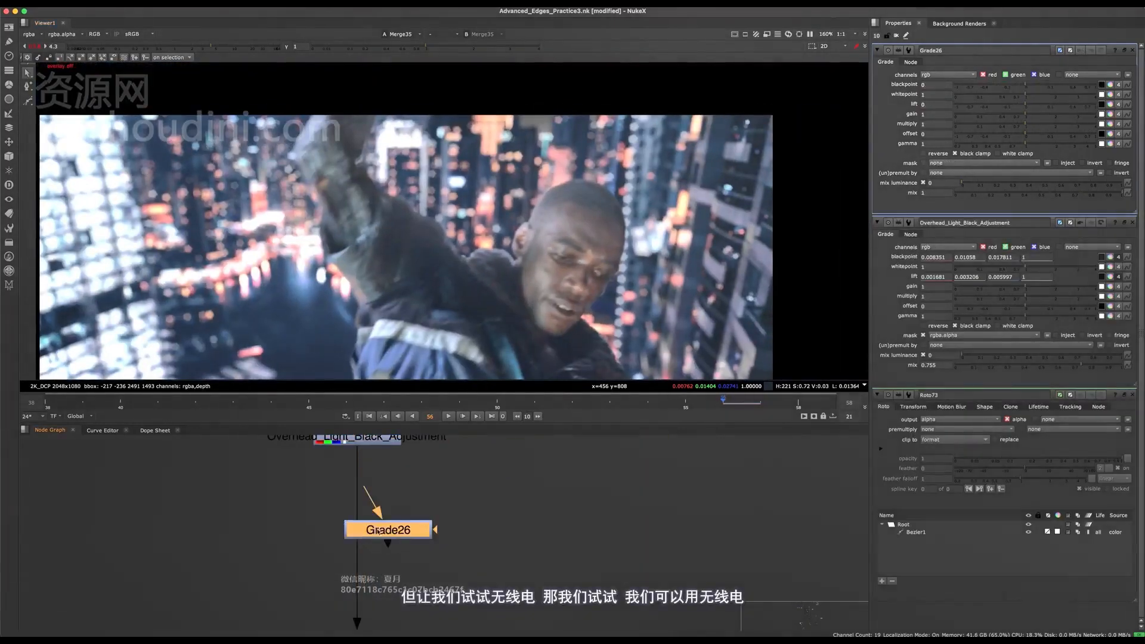
drag(378, 530, 352, 530)
key(Tab)
text(rad)
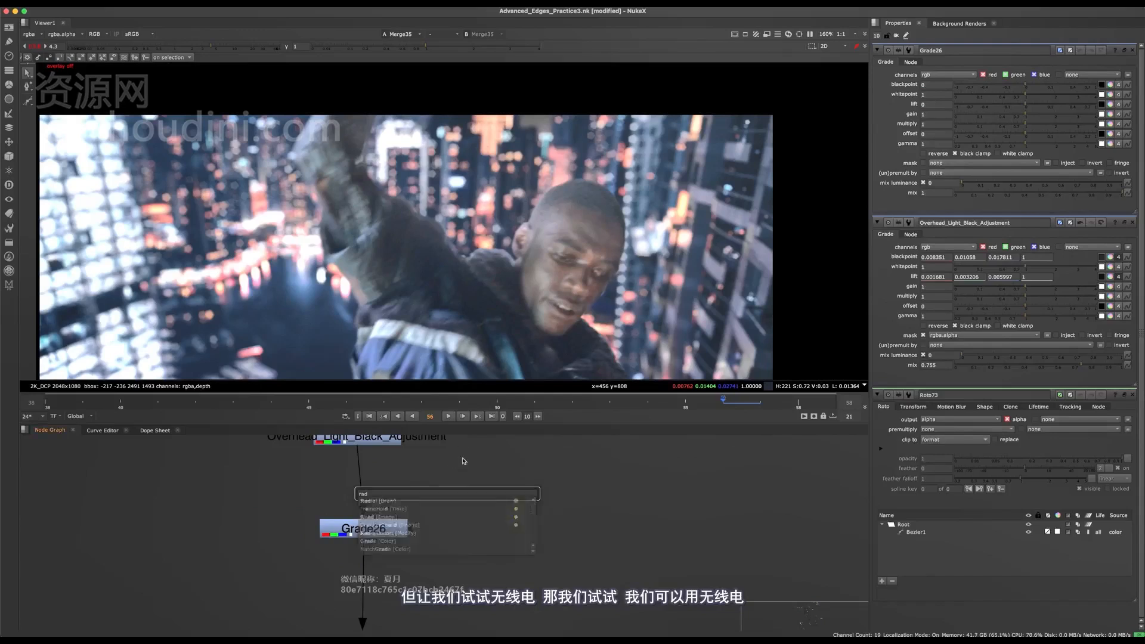
key(Escape)
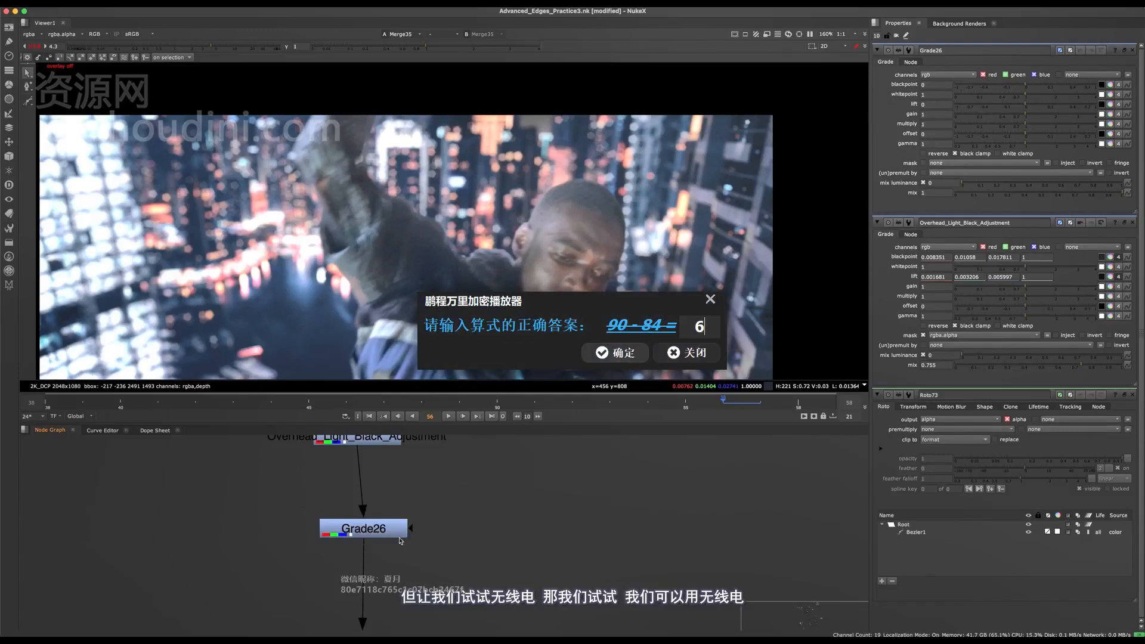
- Add a Radial node connected to the mask input of the new Grade and set its clipping to no clip
drag(387, 537, 461, 503)
click(389, 525)
key(Tab)
text(rad)
key(Return)
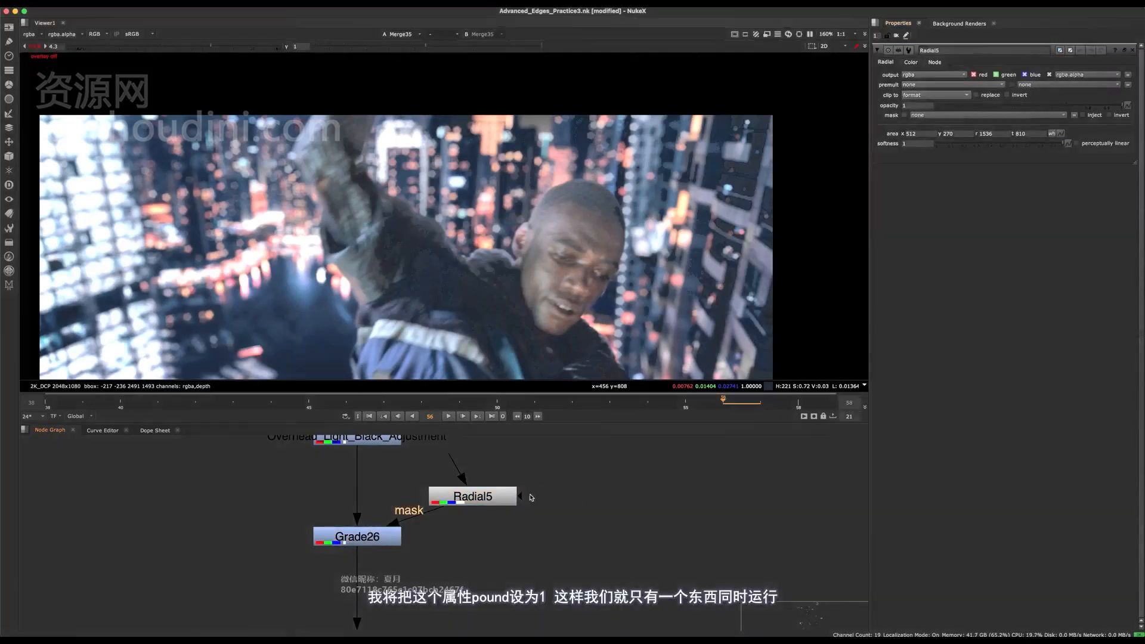
drag(475, 497, 472, 494)
click(959, 95)
click(953, 77)
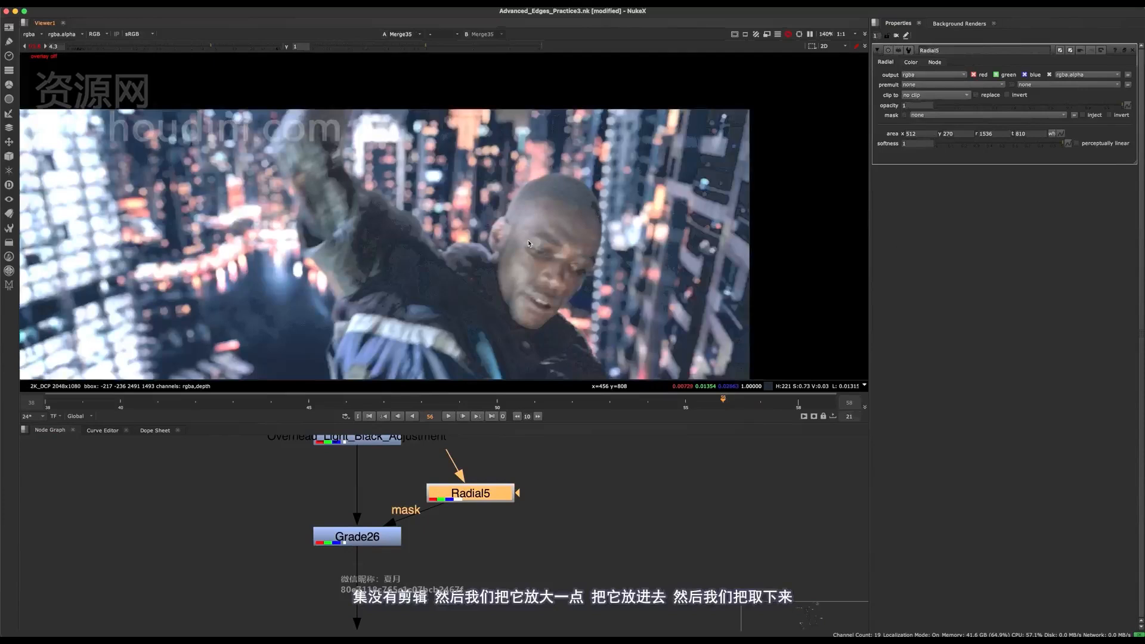
- Enlarge the Radial and move it over the man's raised arm and head, to area x 448, y 478, r 1756, t 1576
scroll(520, 217, down, 5)
key(q)
key(f)
drag(558, 157, 555, 161)
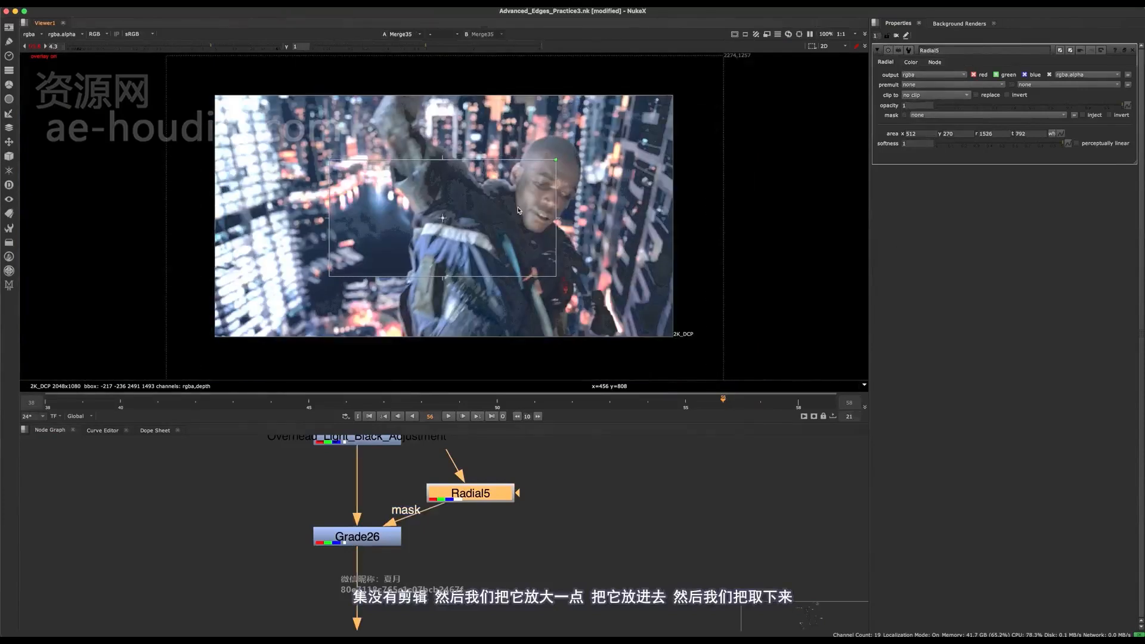
drag(519, 210, 621, 31)
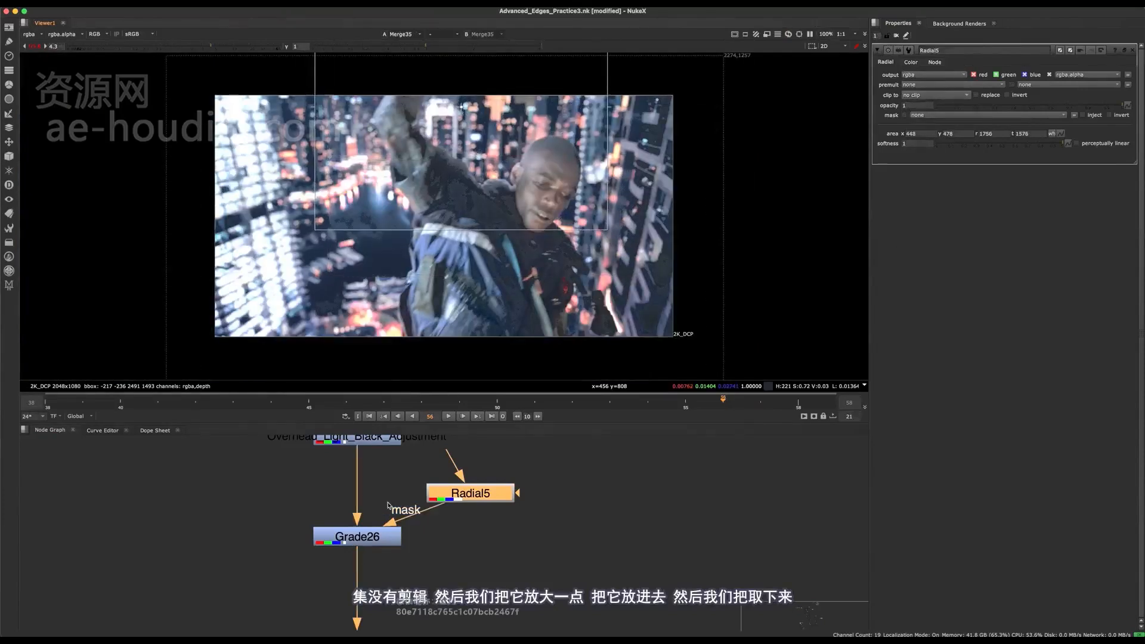
- Lower the gamma of the Radial-masked Grade to 0.8 and compare the image with the node on and off
click(358, 537)
scroll(499, 228, up, 1)
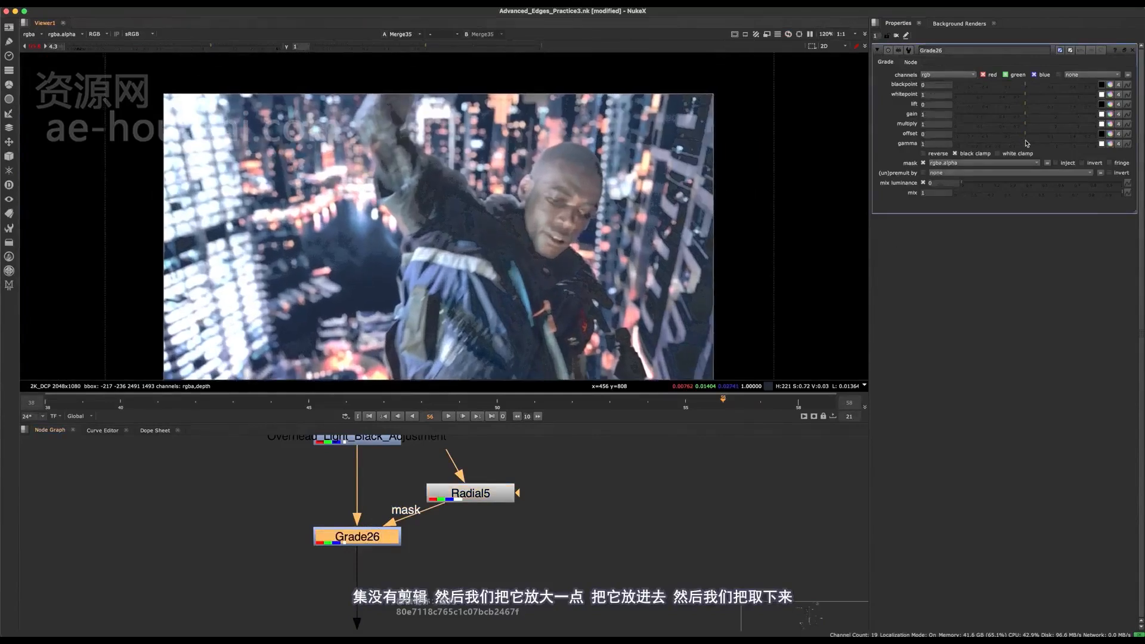
drag(1028, 143, 1016, 139)
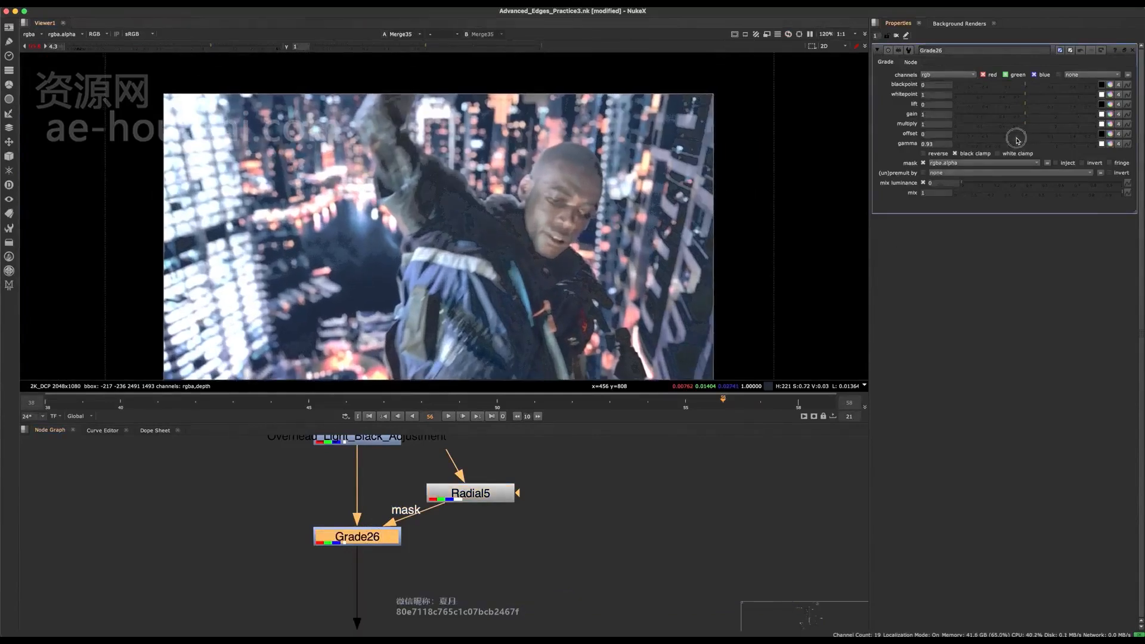
click(1025, 134)
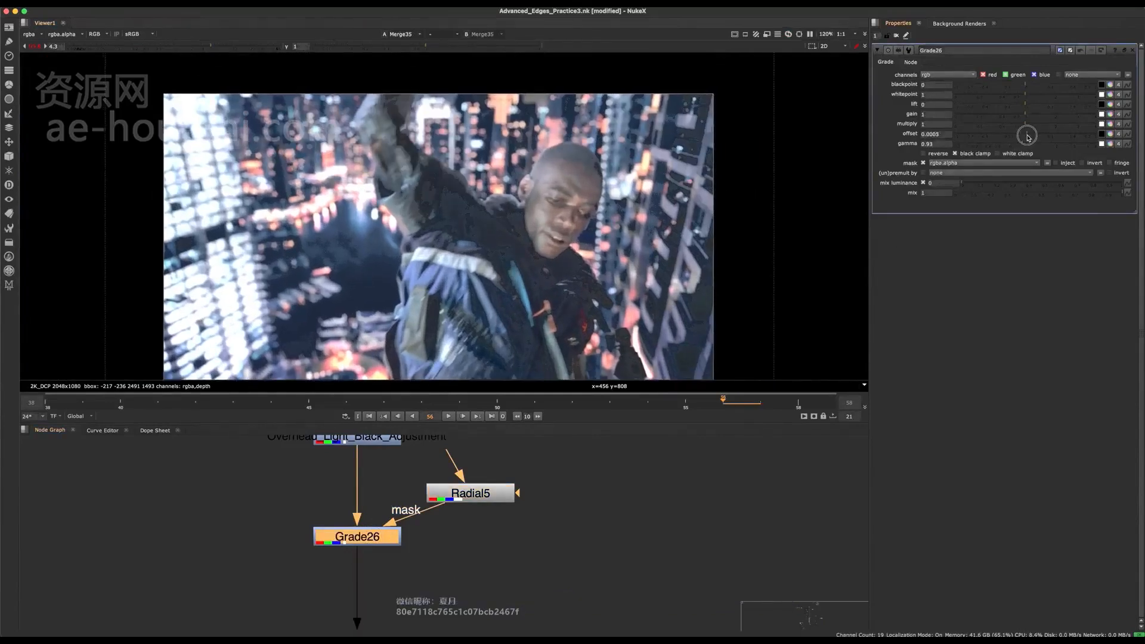
drag(1021, 145, 1018, 145)
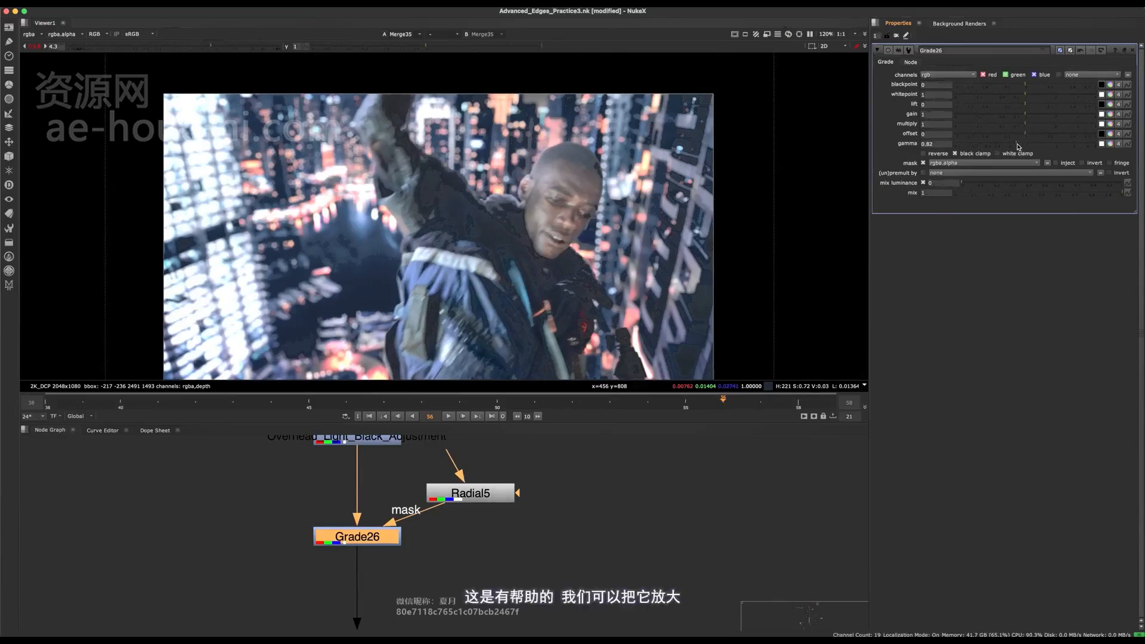
key(d)
key(d)
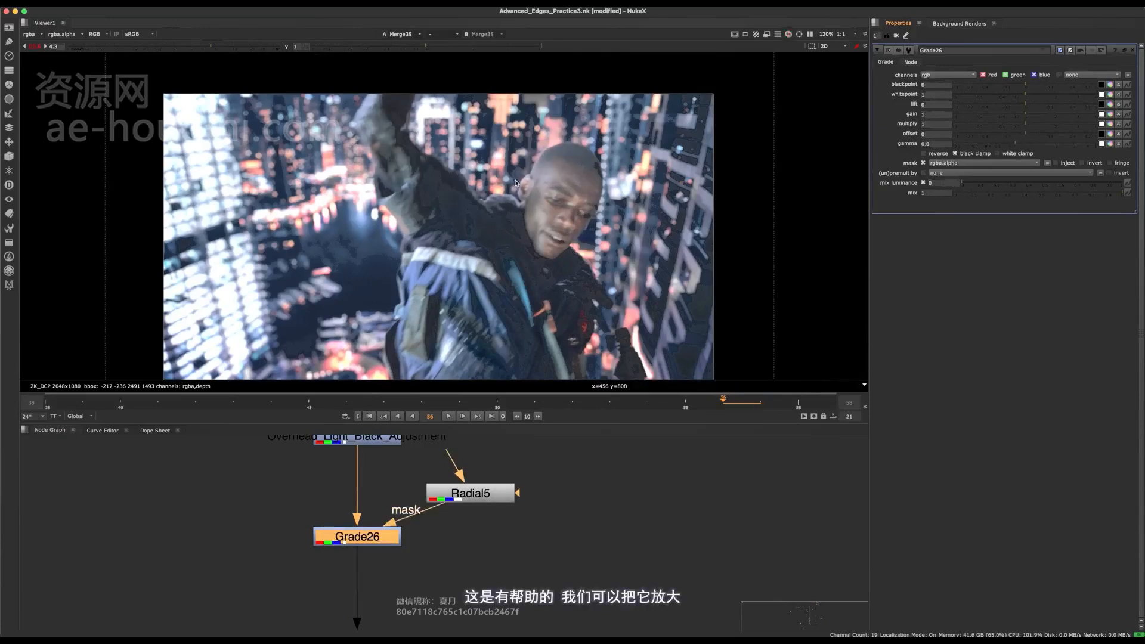
- Widen the Radial well beyond the man and shift it upward, to area x 369, y 252, r 2071, t 1936
middle_drag(491, 286, 491, 293)
scroll(493, 289, down, 4)
click(483, 493)
double_click(484, 493)
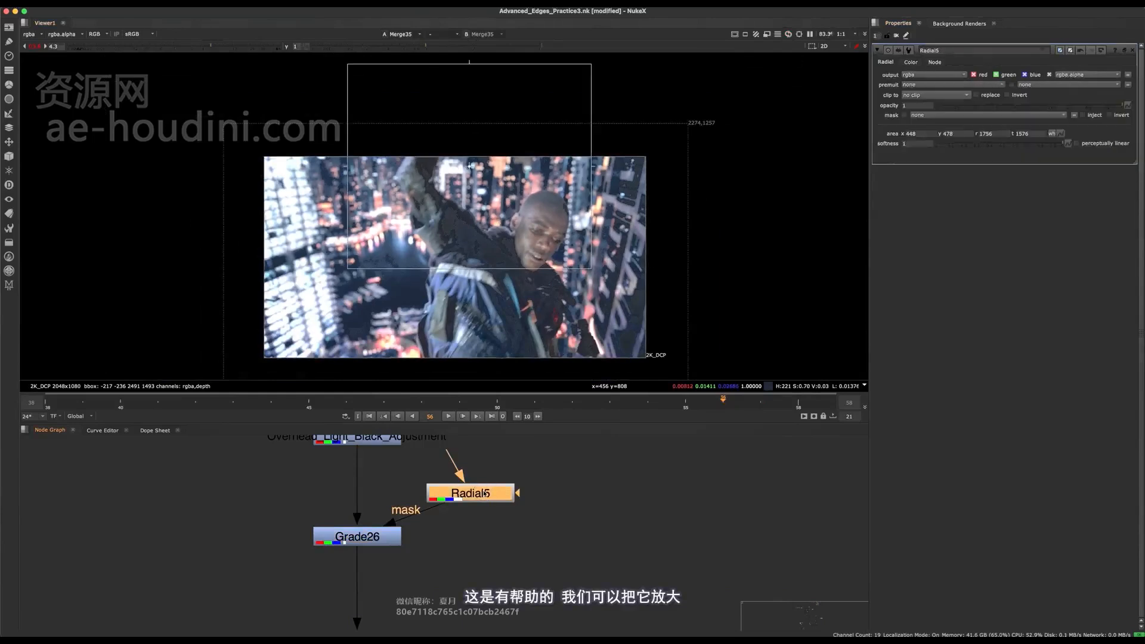
drag(596, 276, 670, 385)
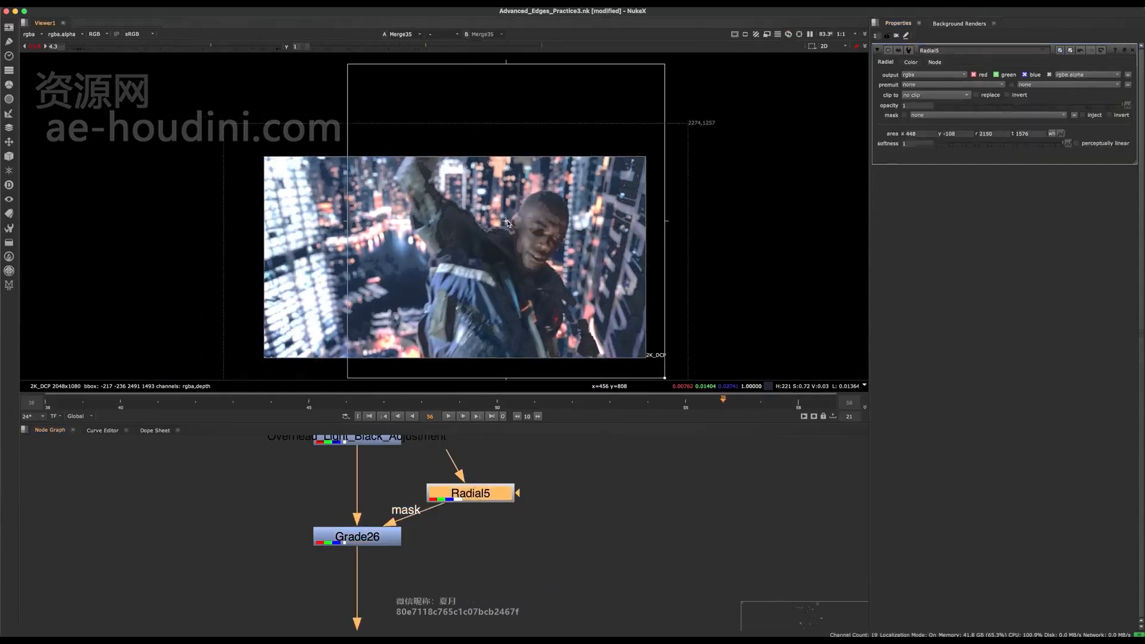
drag(510, 233, 492, 155)
- Hide the overlays, frame the whole image and reset the viewer exposure gain to 1
key(o)
scroll(496, 238, down, 3)
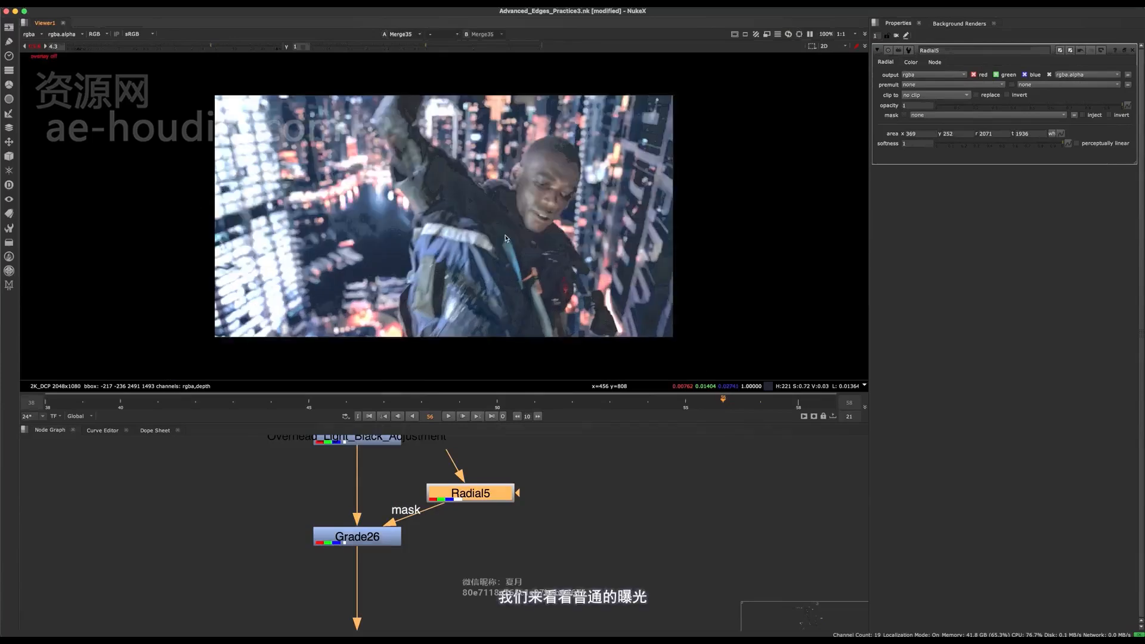
key(f)
click(34, 49)
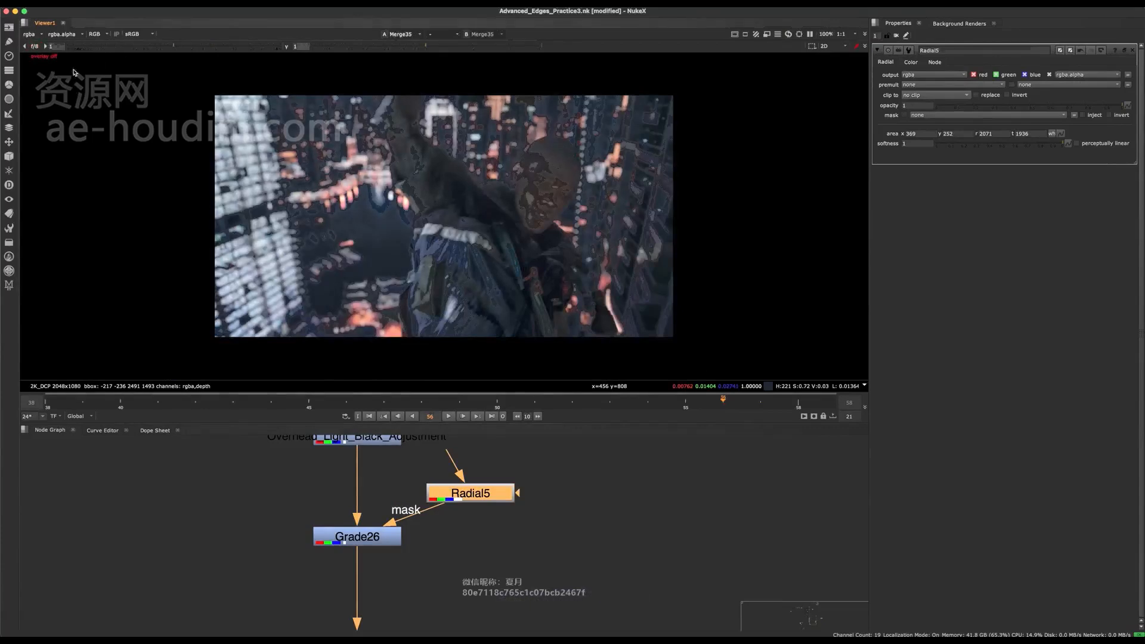
- Select Main_Blacks, SL_Pocket, Overhead_Light_Black_Adjustment and the Radial-masked Grade together, and compare the image with all four on and off
scroll(389, 498, down, 4)
middle_drag(389, 499, 380, 568)
click(435, 567)
drag(435, 567, 503, 577)
scroll(489, 564, down, 4)
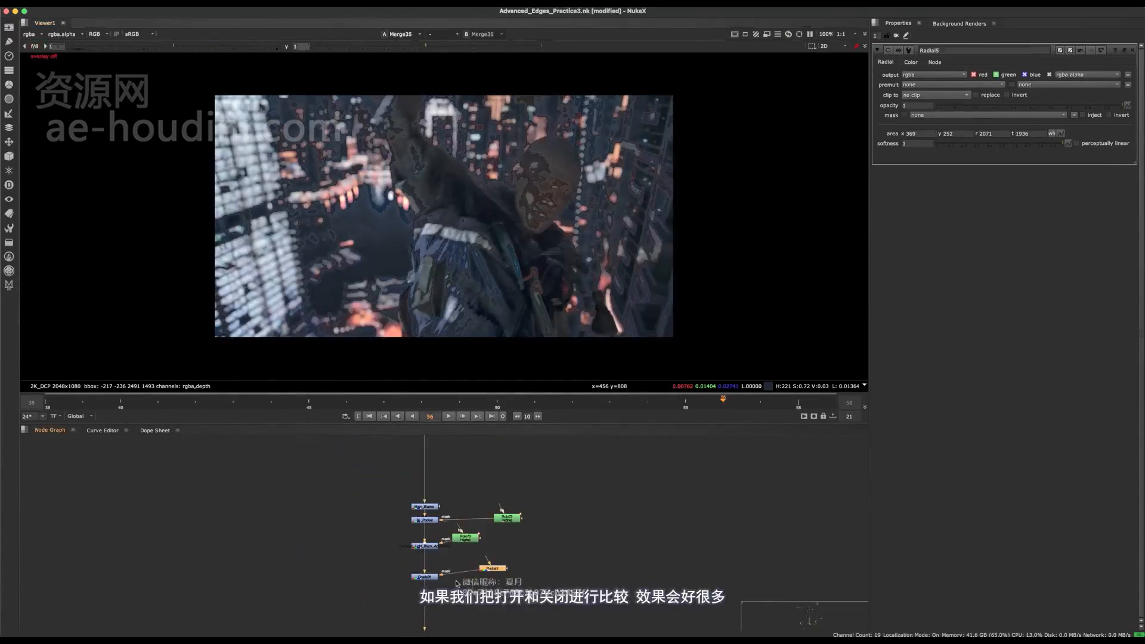
drag(445, 490, 404, 576)
key(d)
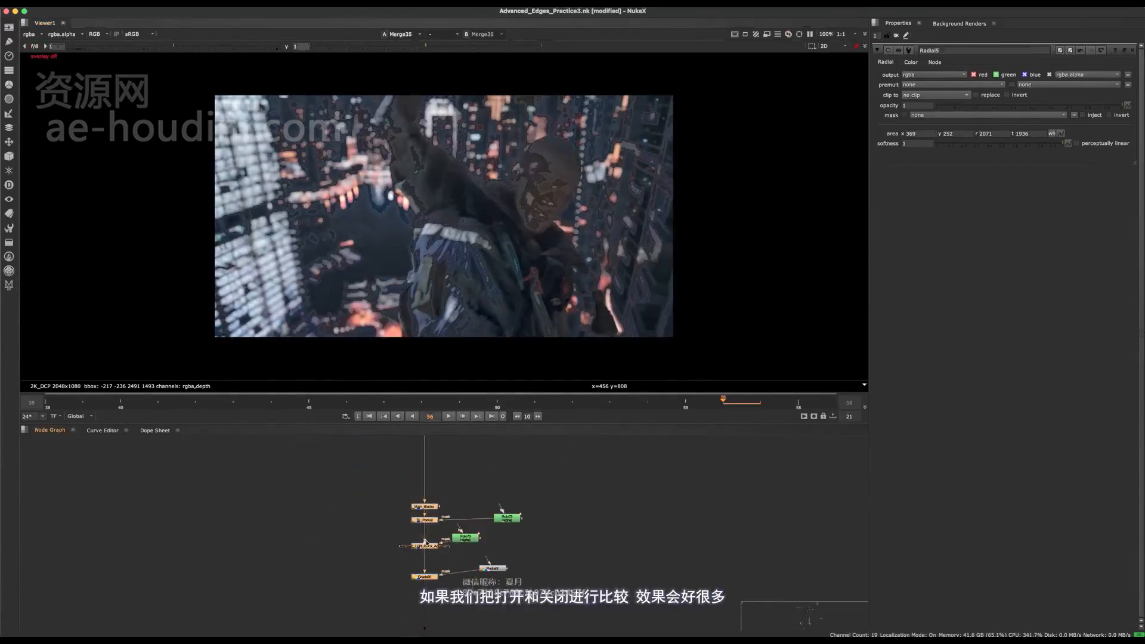
key(d)
key(d)
key(d)
scroll(522, 161, up, 5)
- Compare the image with the four selected Grades on and off while examining the man's shoulder and neck edges
key(d)
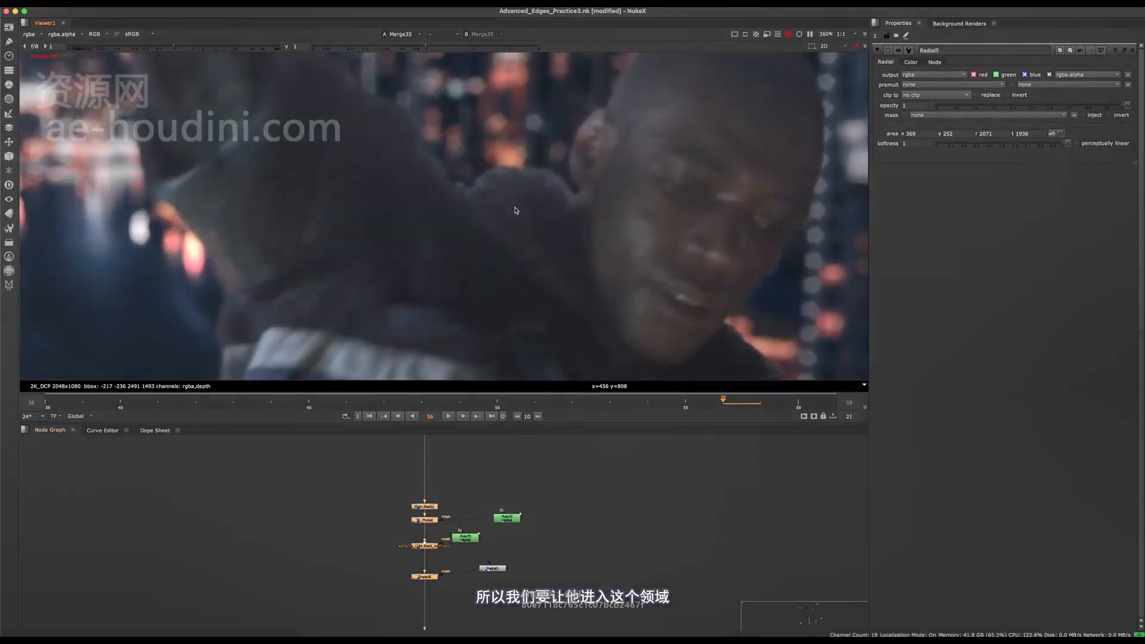
key(d)
scroll(497, 209, up, 1)
middle_drag(517, 166, 519, 195)
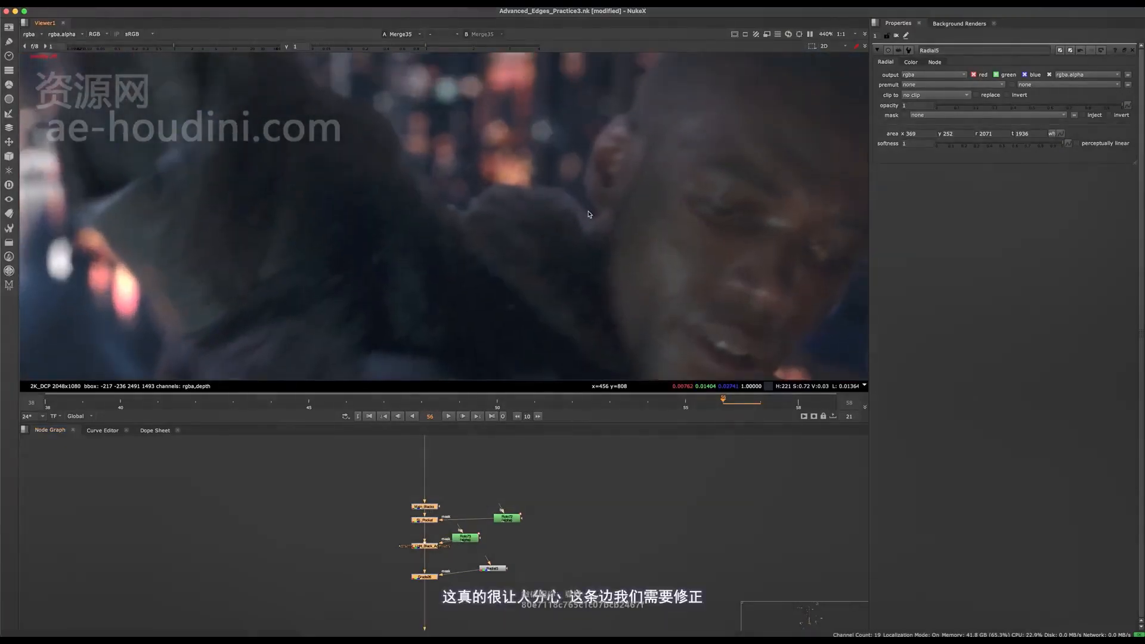
scroll(589, 214, down, 5)
middle_drag(590, 216, 529, 218)
key(d)
key(d)
key(d)
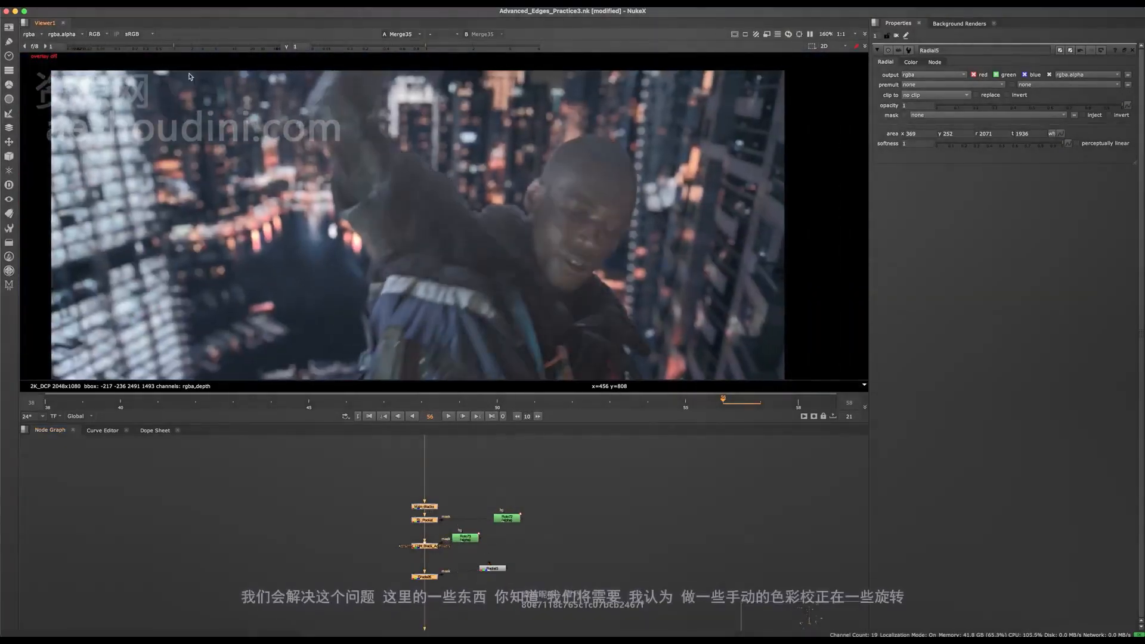
key(d)
- Raise the viewer exposure gain to 3.8 and inspect the man's face, arm and jacket against the background
drag(188, 50, 209, 53)
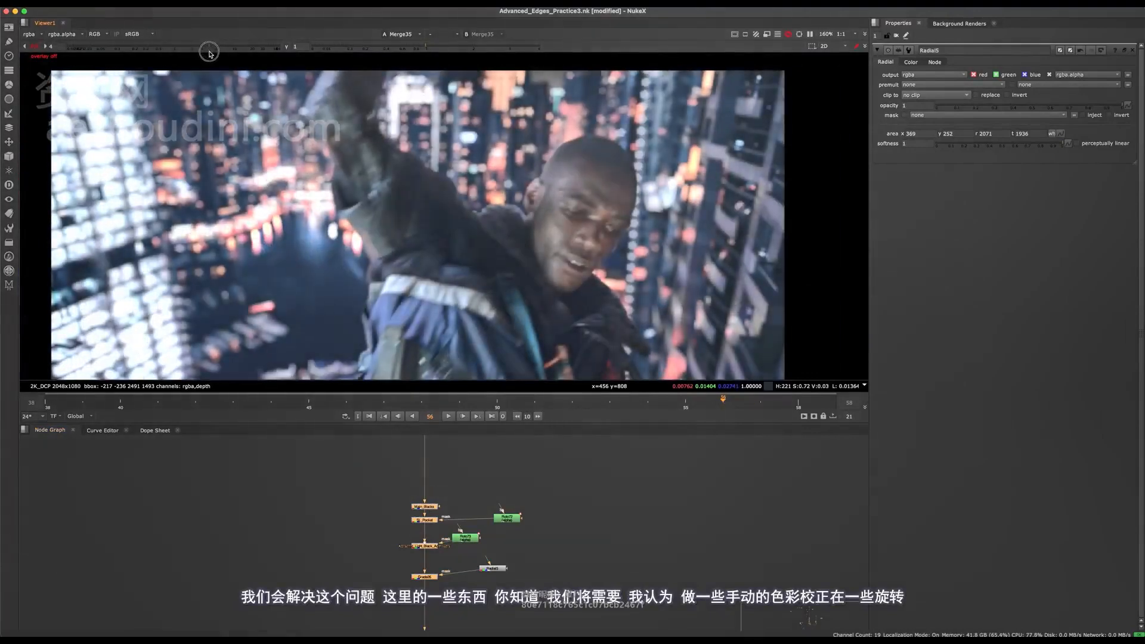
scroll(545, 182, up, 1)
scroll(551, 176, up, 3)
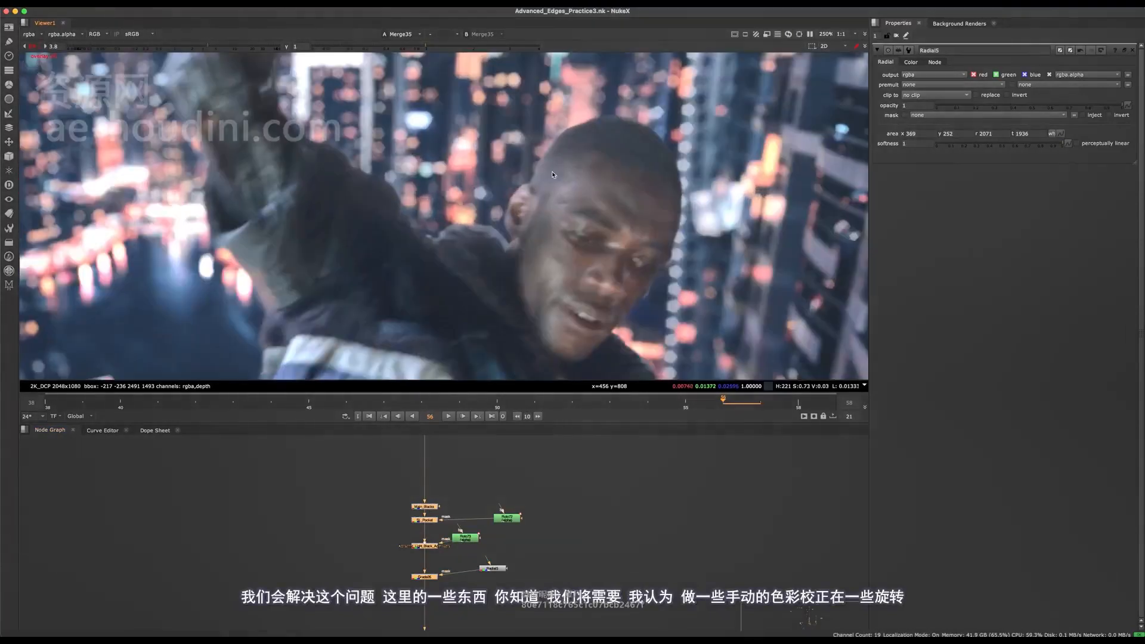
middle_drag(555, 203, 434, 153)
scroll(525, 137, down, 3)
middle_drag(504, 183, 518, 102)
scroll(494, 84, up, 3)
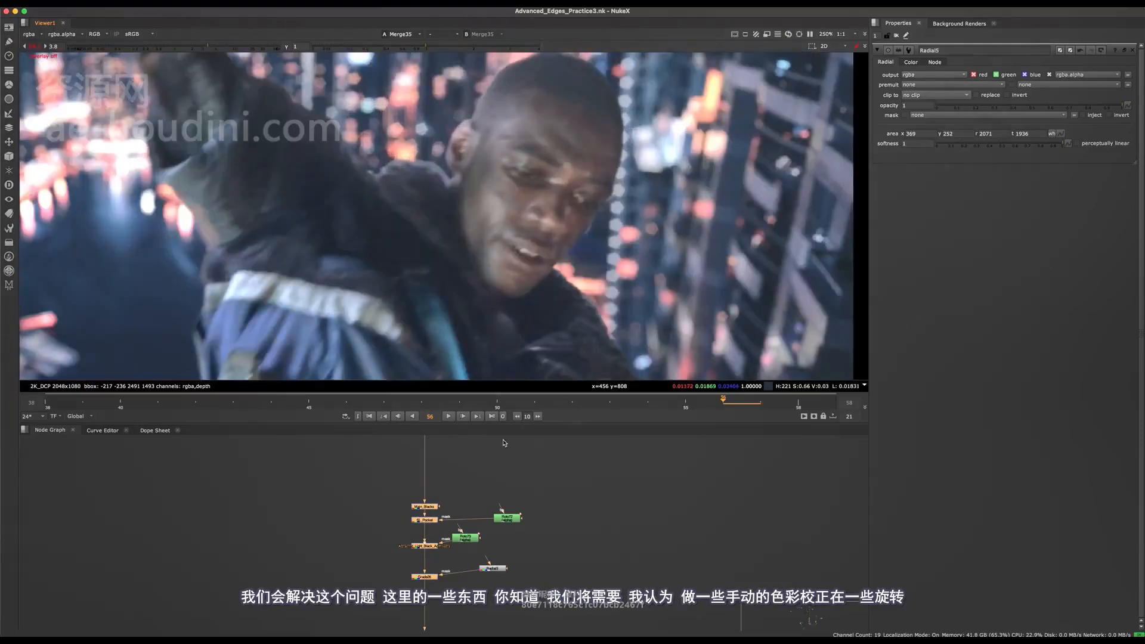
scroll(490, 494, up, 3)
- Open the Roto73 settings and select its Bezier shape in the viewer
click(513, 555)
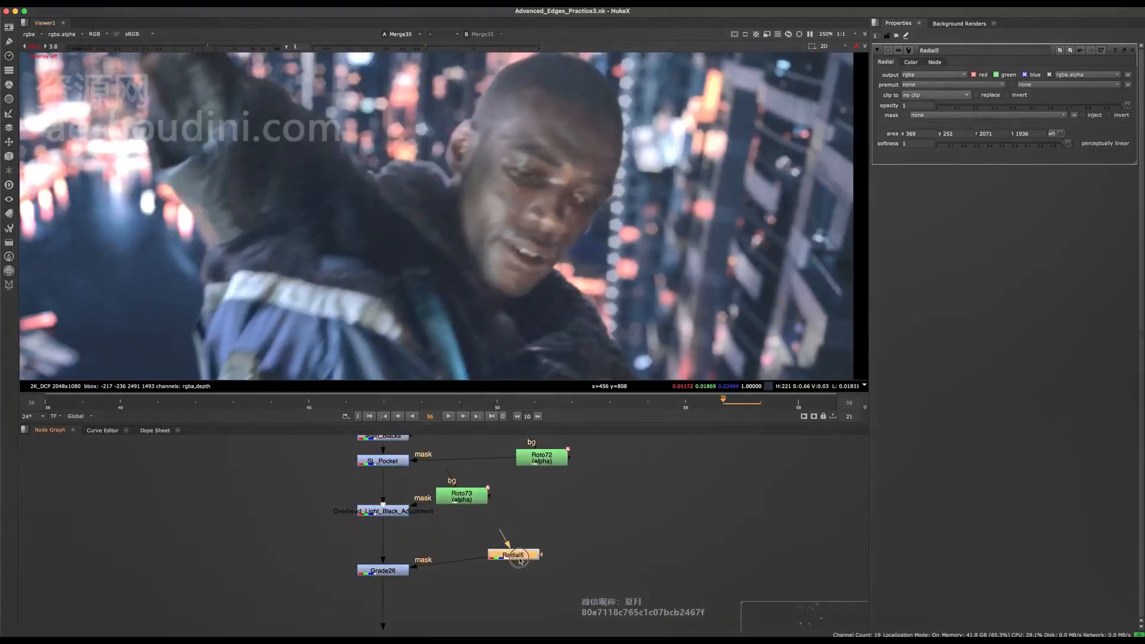
double_click(462, 496)
scroll(513, 321, down, 5)
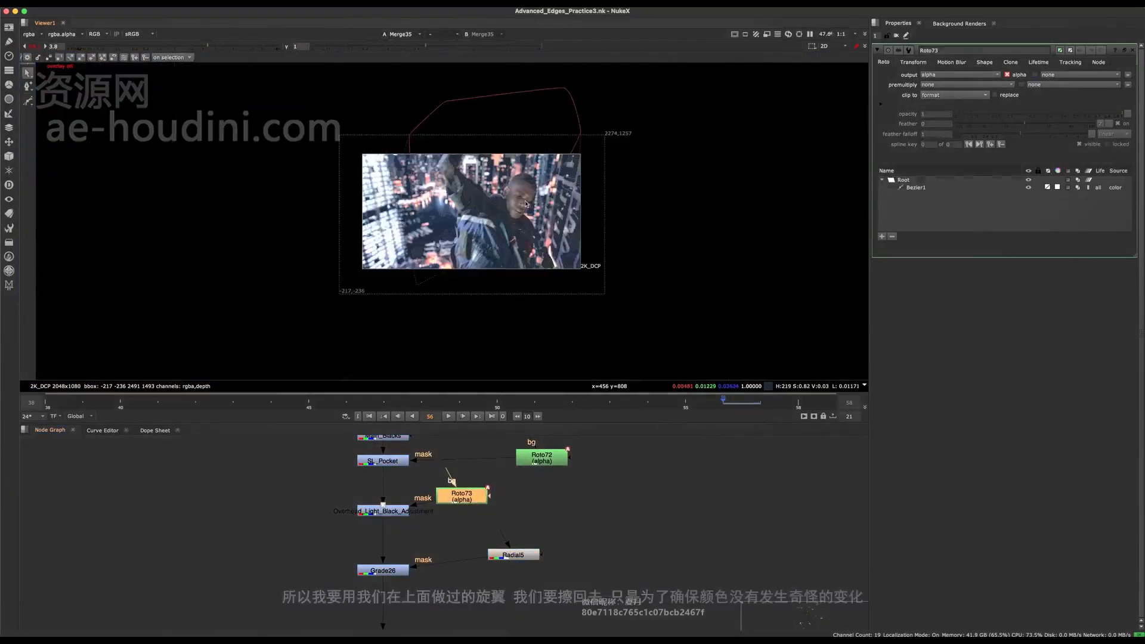
click(555, 177)
middle_drag(555, 177, 552, 208)
- Compare the image with Overhead_Light_Black_Adjustment on and off at frame 56
click(393, 510)
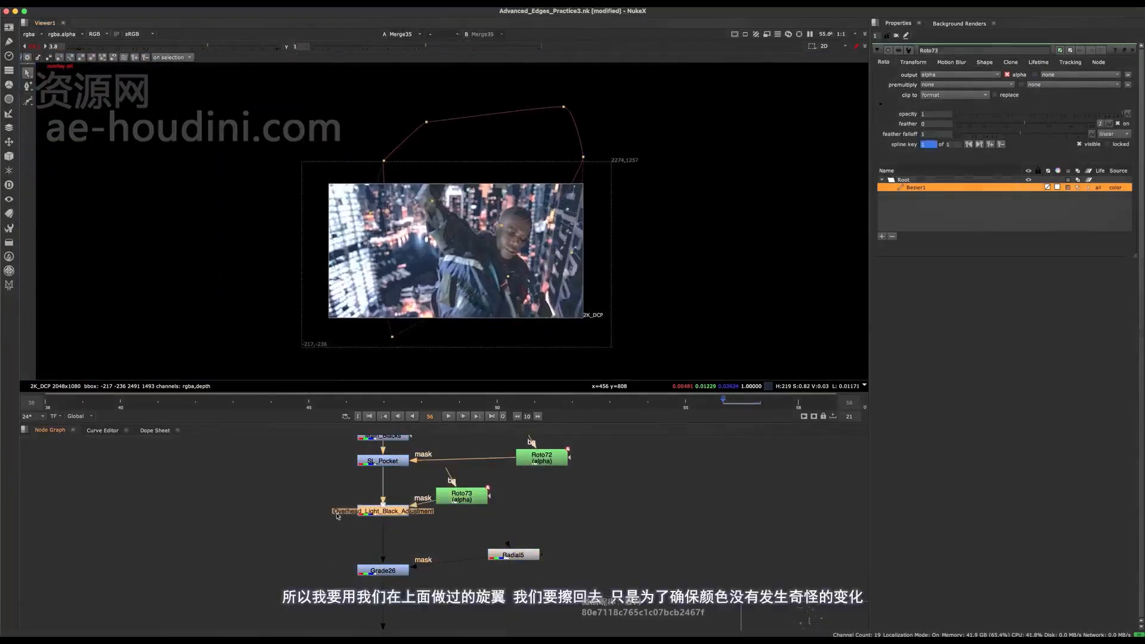
key(d)
key(d)
scroll(494, 250, up, 2)
key(d)
key(d)
- Save the script and, at frame 42, shift all points of the Roto73 Bezier slightly to key the shape, with overlays hidden
middle_drag(493, 251, 485, 290)
drag(675, 74, 263, 431)
click(195, 401)
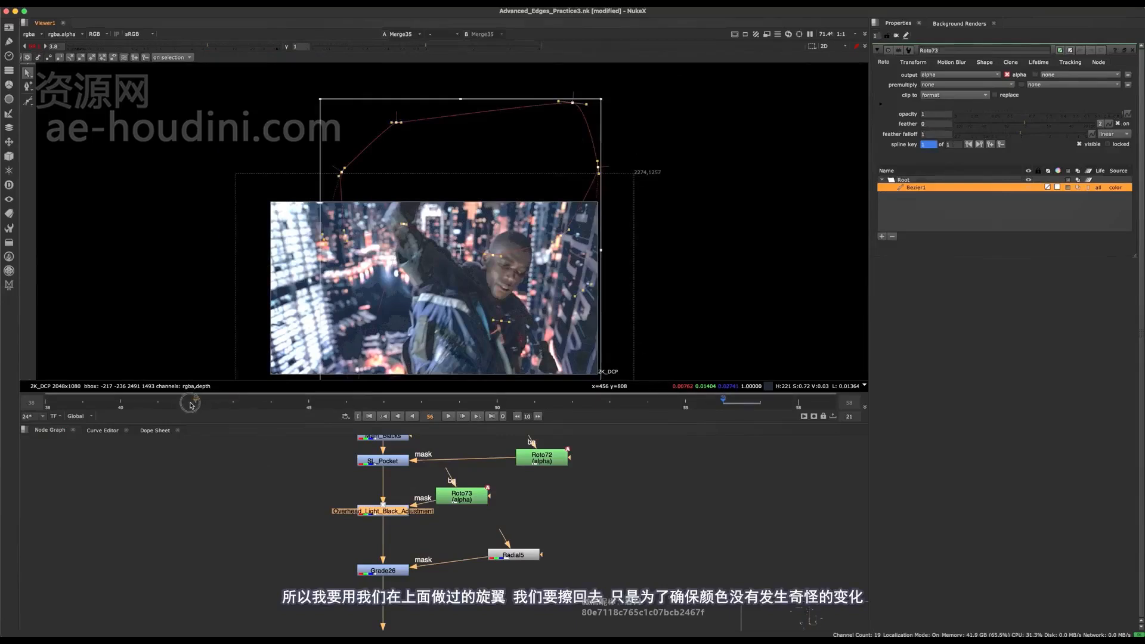
key(ctrl+s)
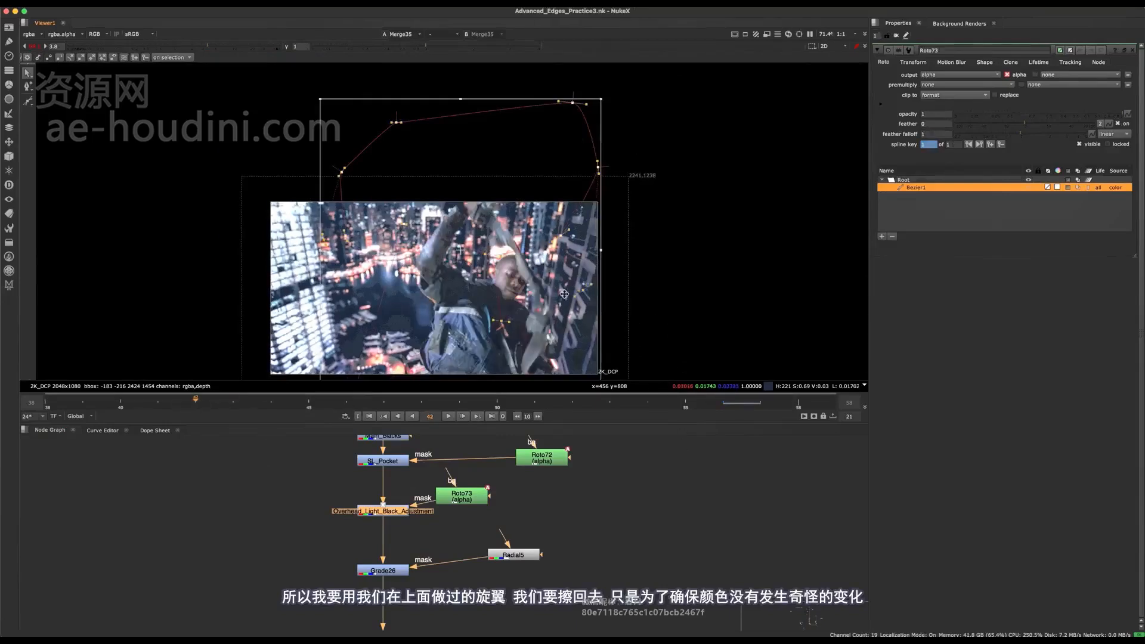
key(d)
key(d)
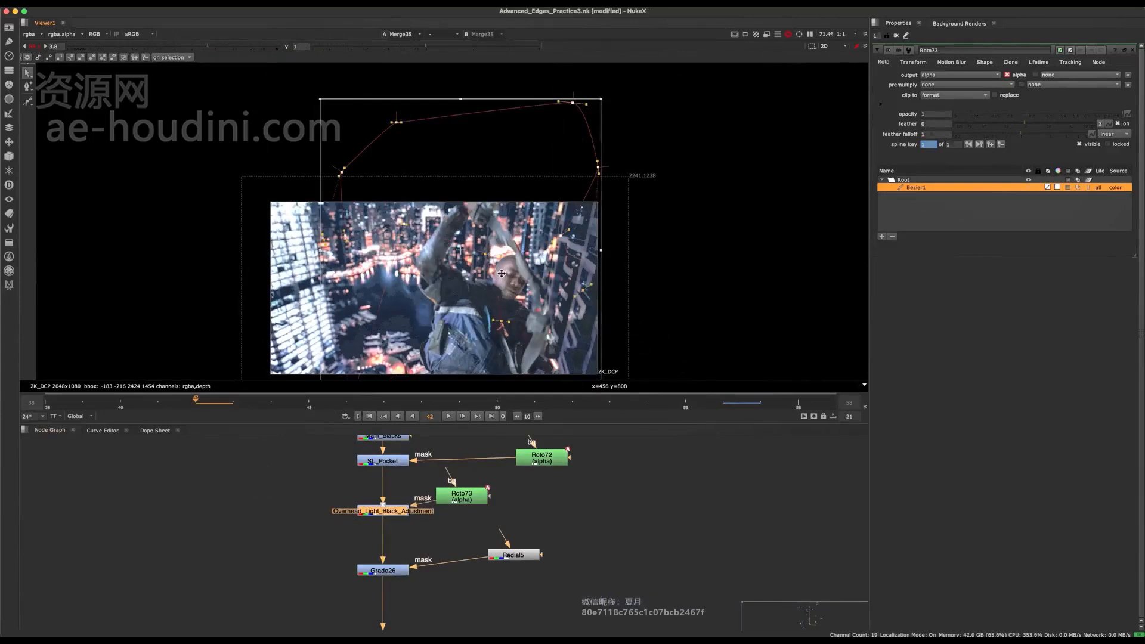
drag(505, 226, 504, 228)
key(o)
scroll(460, 210, up, 3)
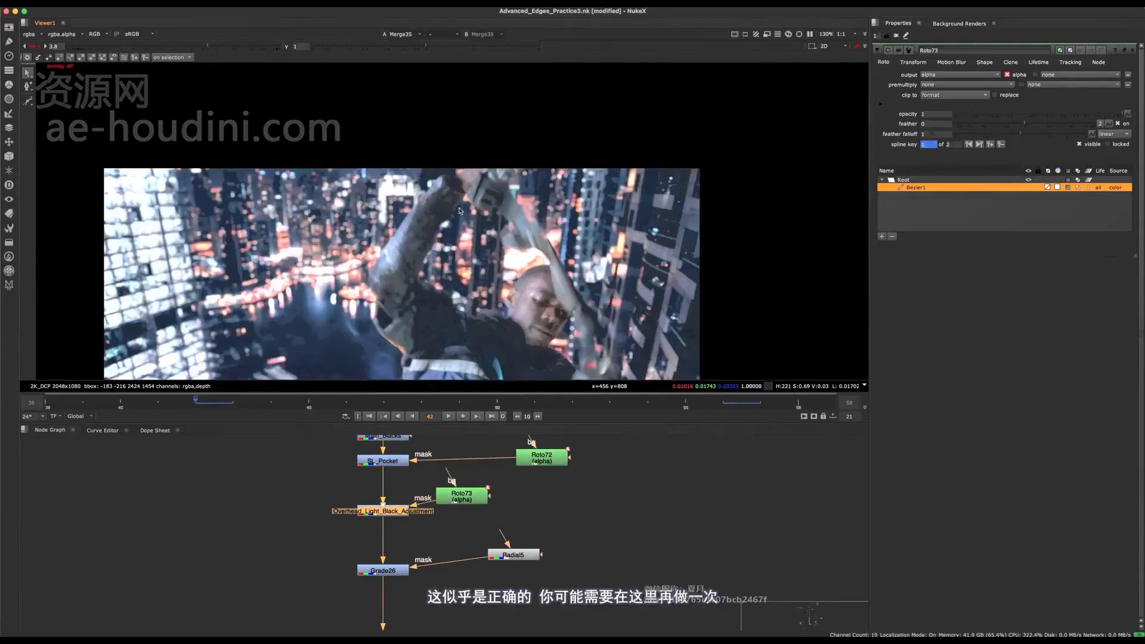
- Examine the man at frame 42 with Overhead_Light_Black_Adjustment switched on and off
key(d)
key(d)
key(d)
key(d)
scroll(440, 215, down, 2)
key(d)
key(d)
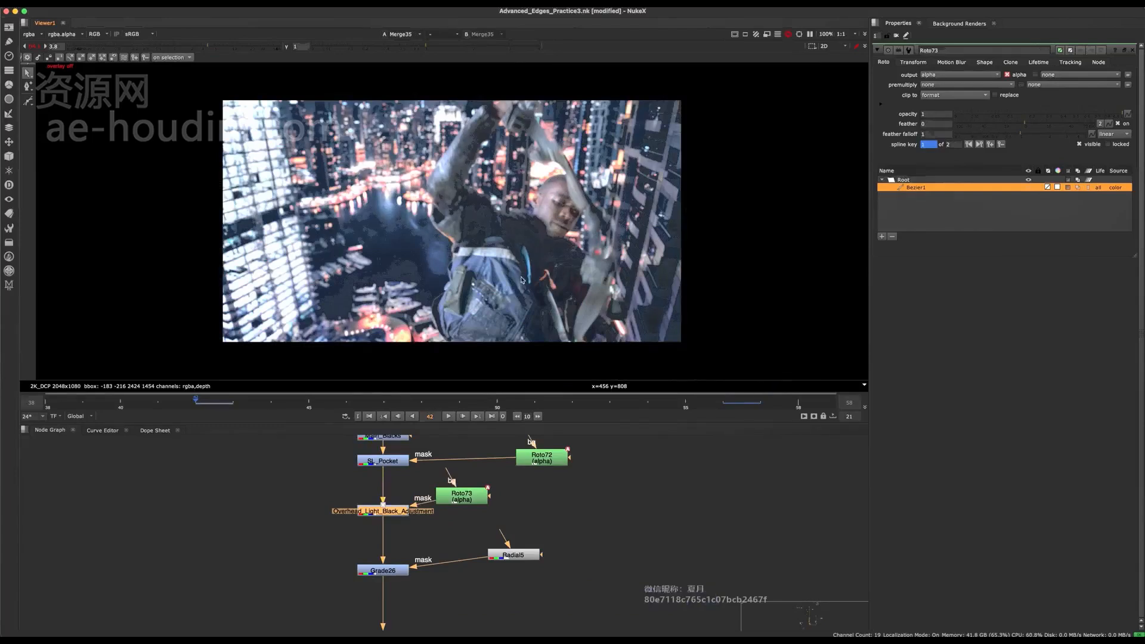
- Compare the image with Grade26 on and off at frames 56 and 42
click(383, 572)
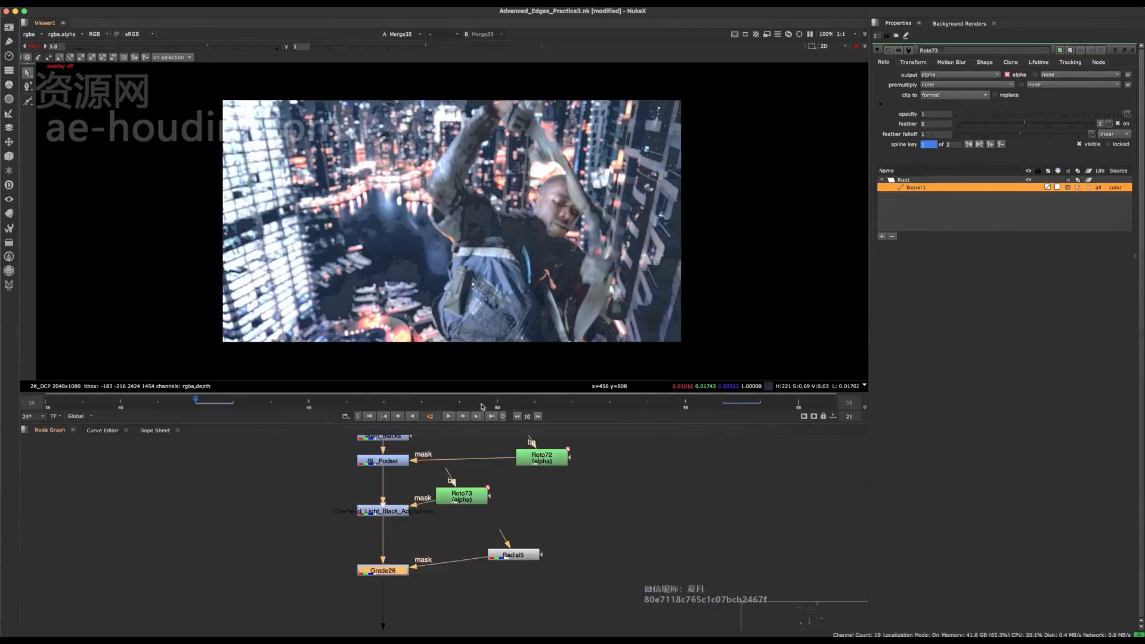
click(704, 403)
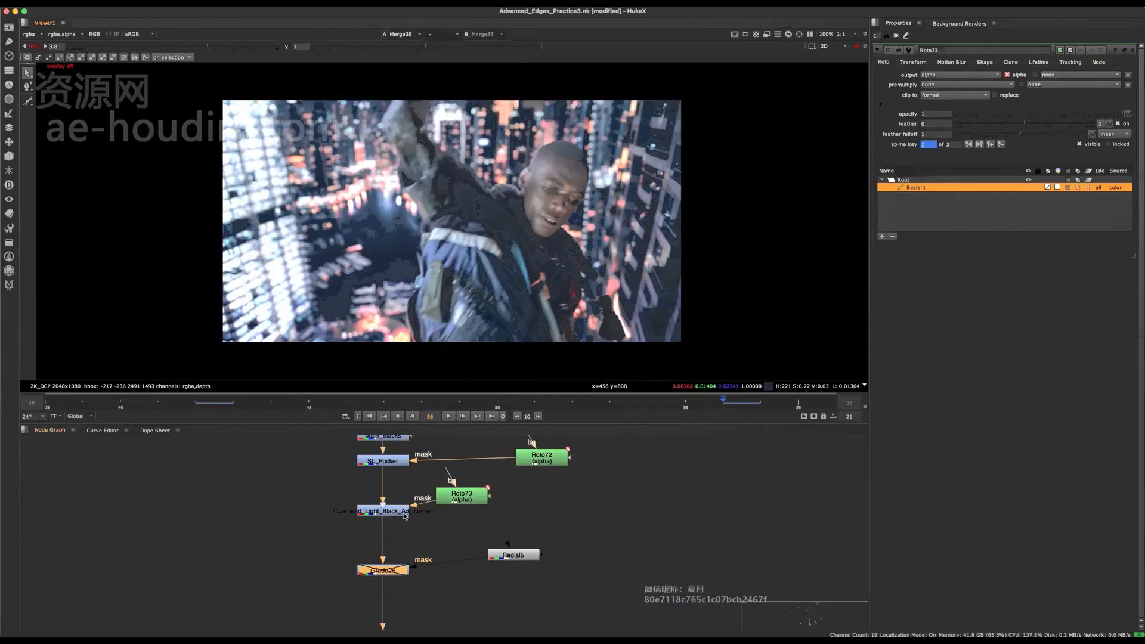
key(alt+Left)
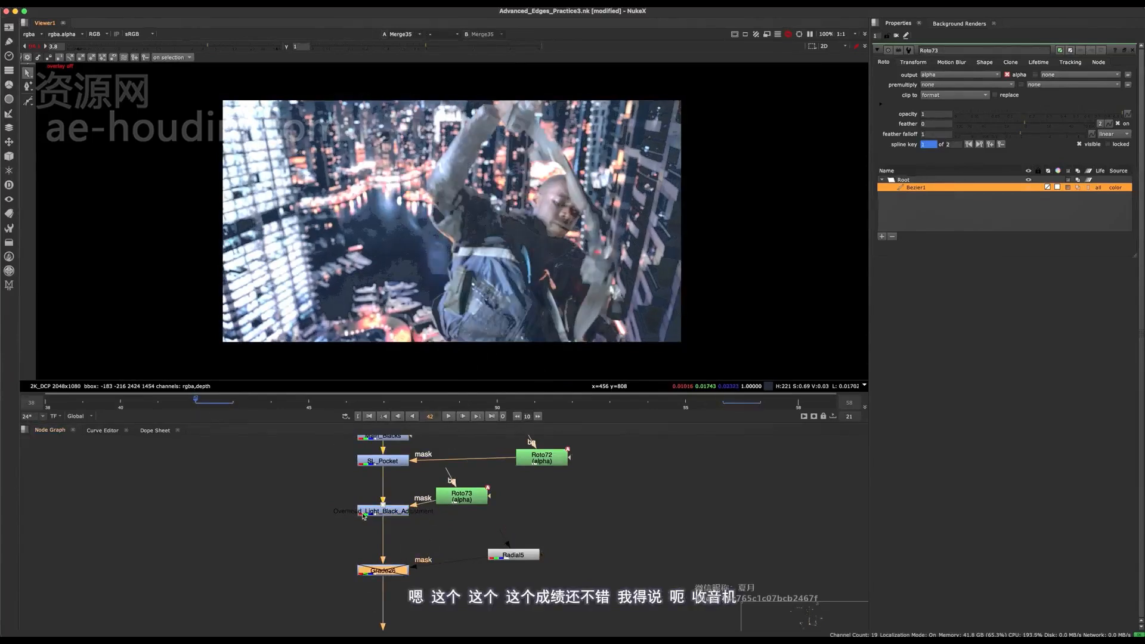
key(d)
key(d)
key(d)
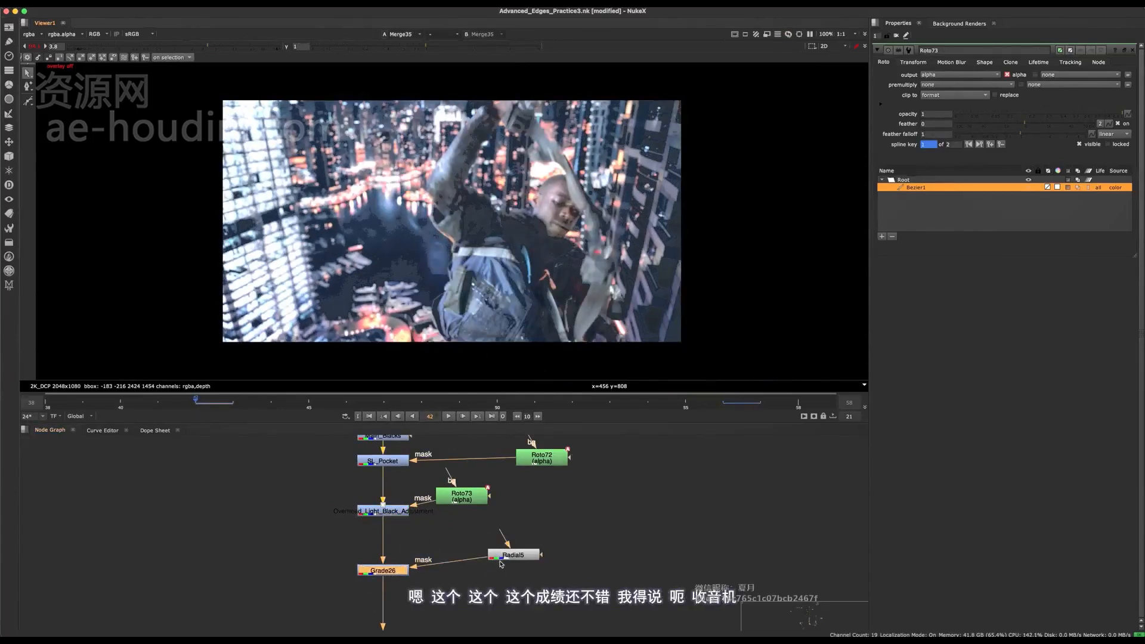
key(d)
key(d)
key(d)
- Set a keyframe on the area of Radial5 at frame 56
click(513, 554)
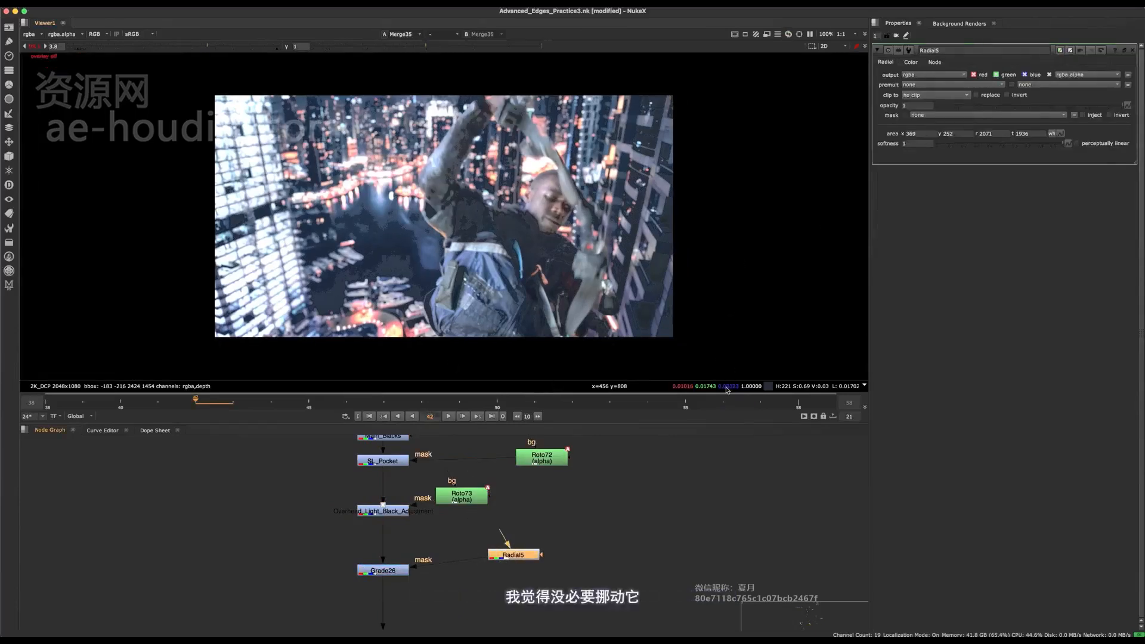
click(723, 400)
right_click(1063, 134)
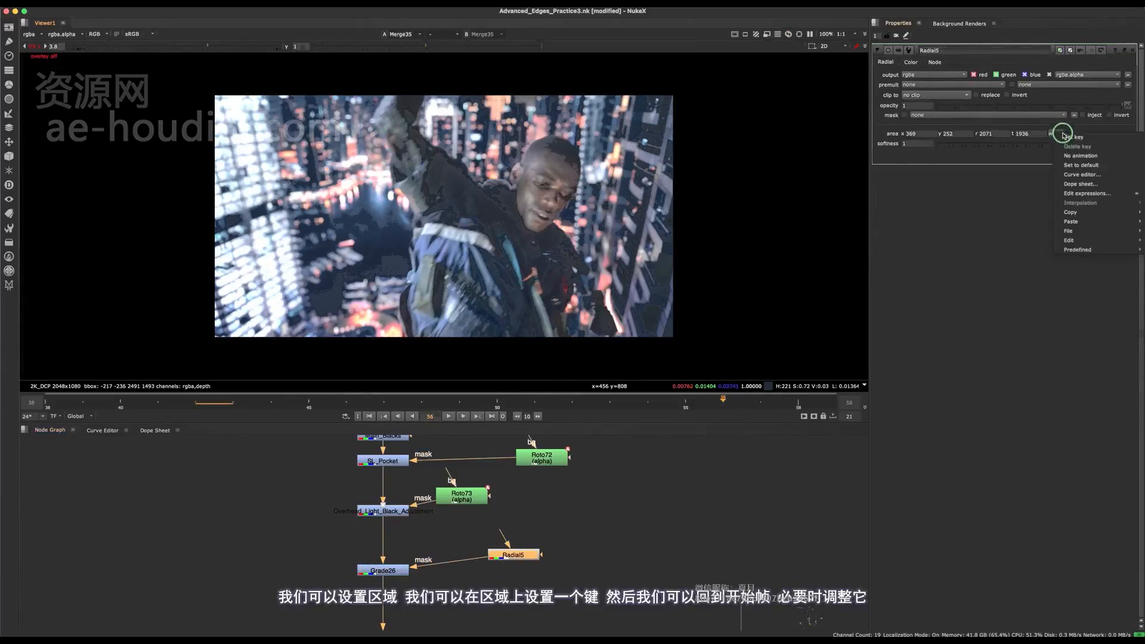
click(1065, 138)
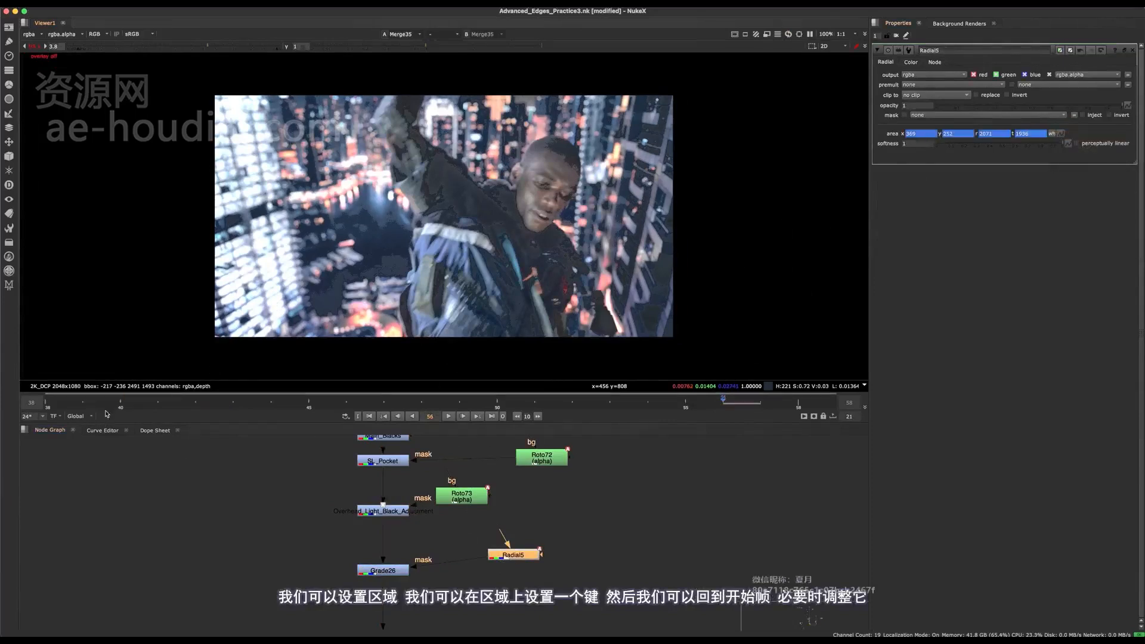
- At frame 40, shift Radial5 slightly downward to area x 373, y 226, r 2075, t 1908
click(121, 401)
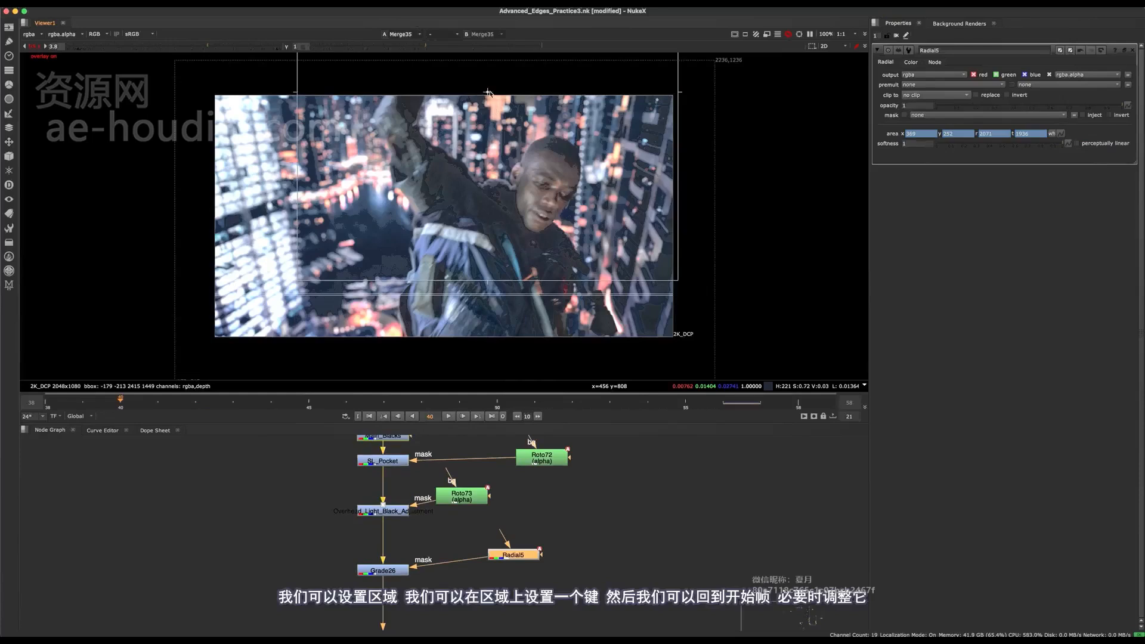
drag(489, 93, 494, 115)
key(q)
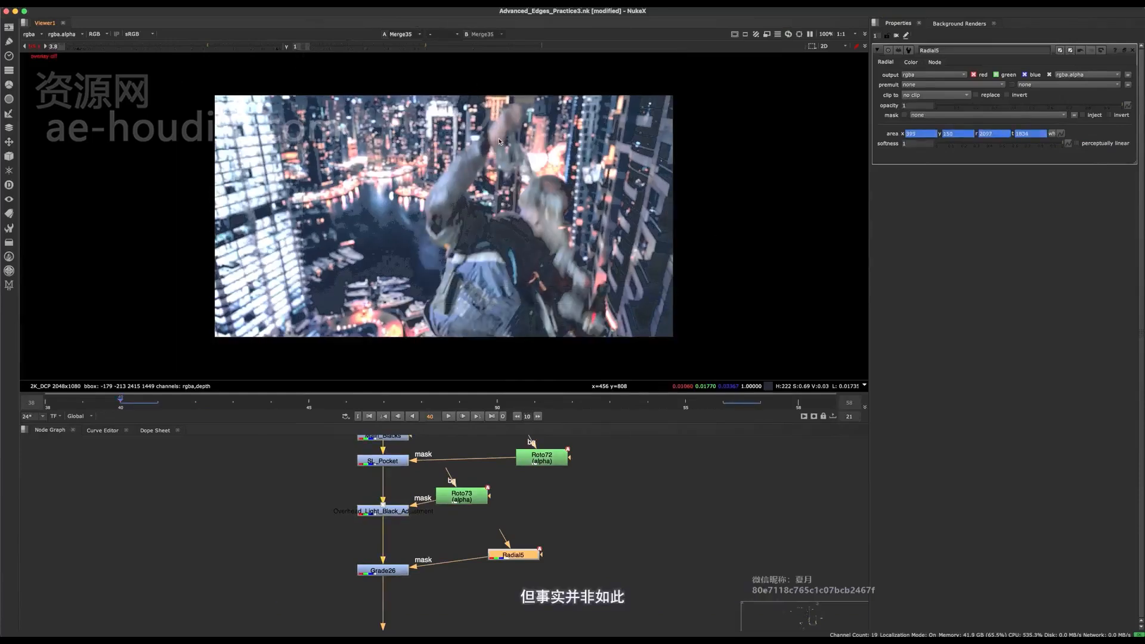
key(q)
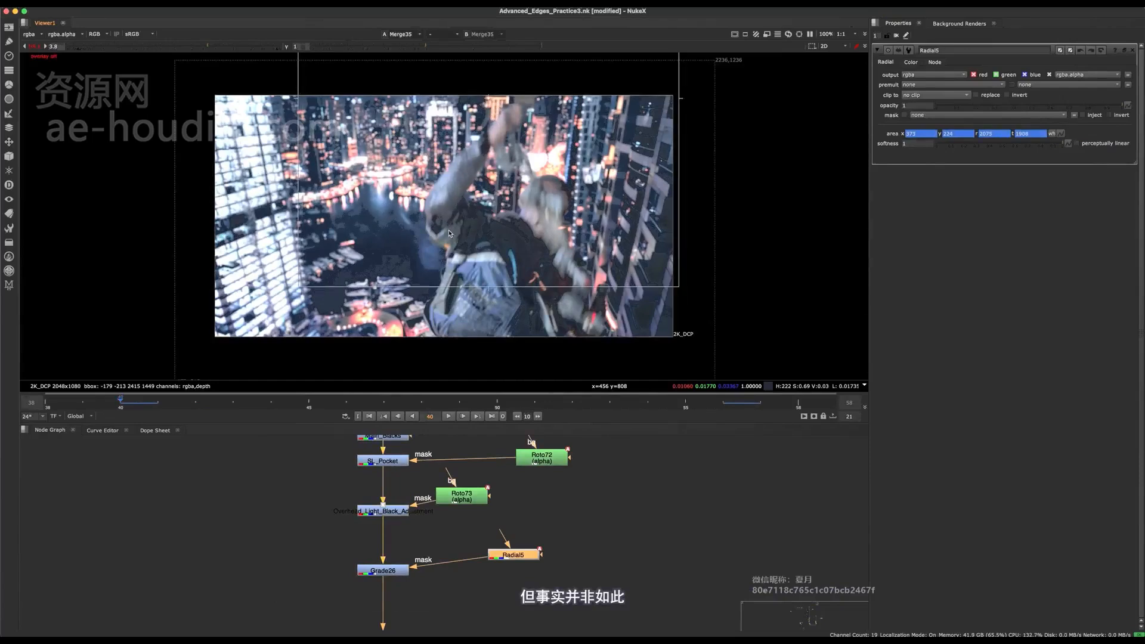
- Return to frame 56, save the script and inspect the contrast on the man's face
click(728, 406)
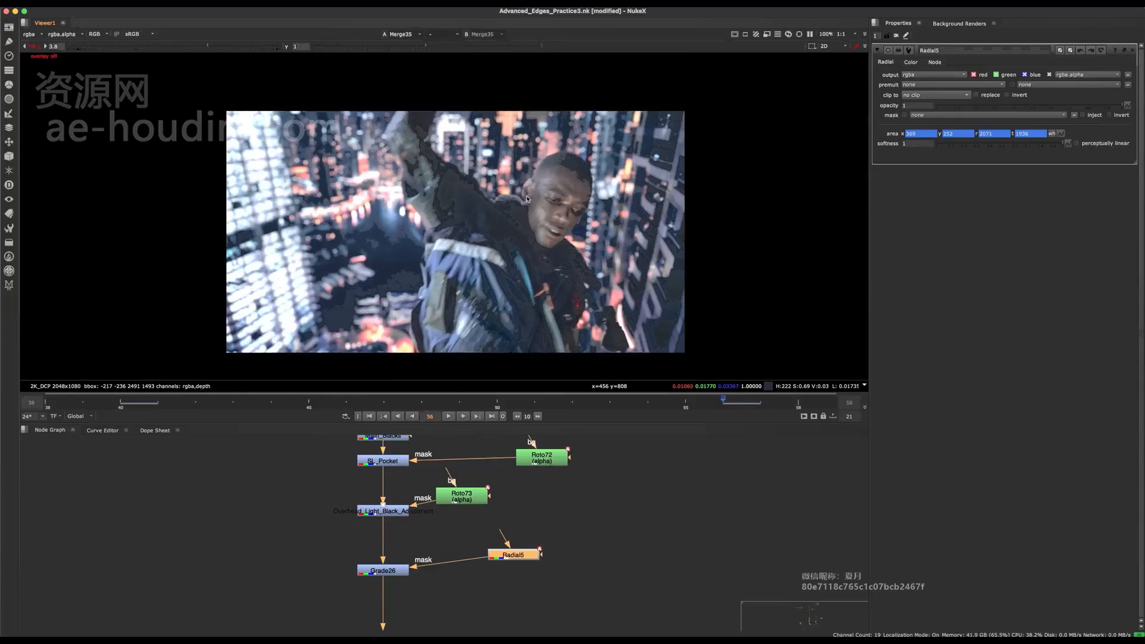
key(ctrl+s)
scroll(527, 199, up, 5)
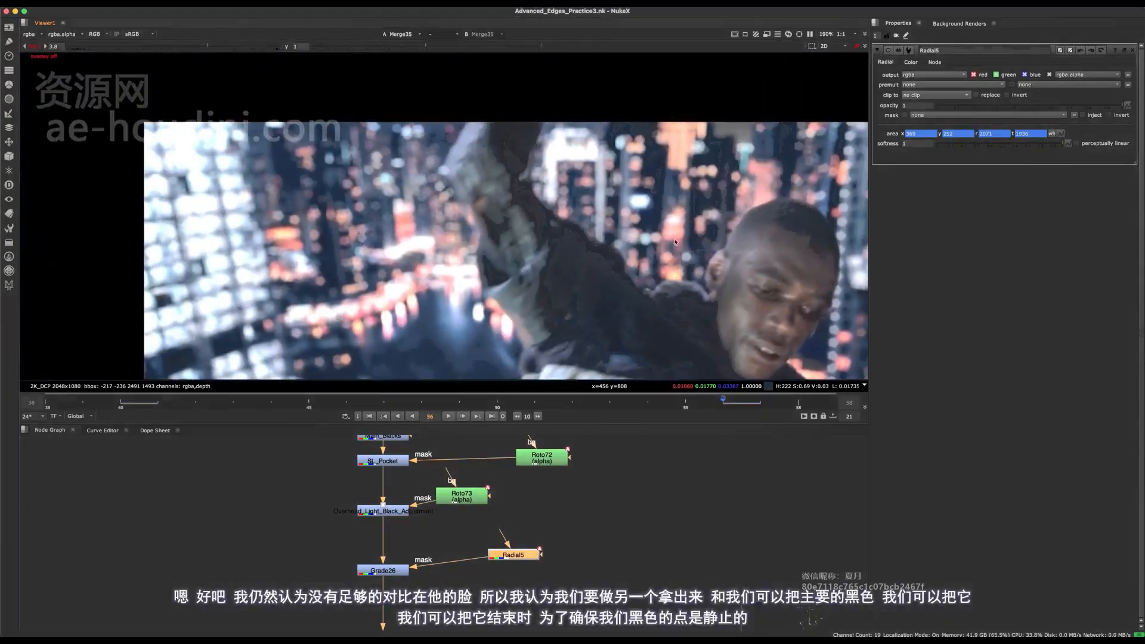
middle_drag(768, 207, 552, 168)
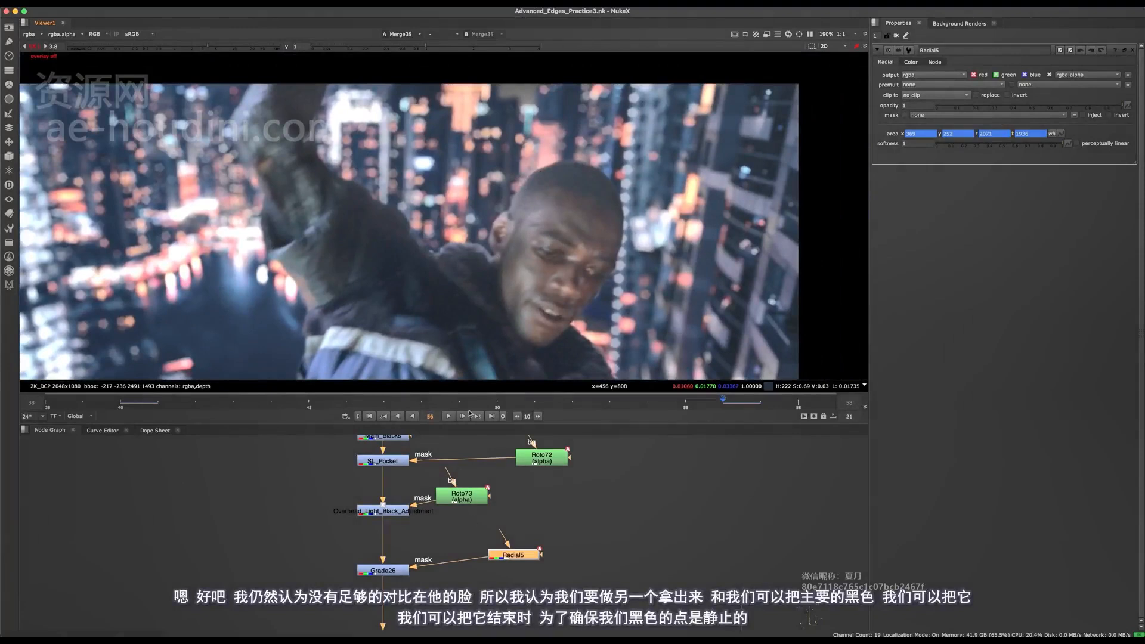
- Open the Grade26 settings and bring the whole chain of black-adjustment Grades into view
middle_drag(449, 581, 470, 513)
scroll(423, 527, up, 2)
click(430, 544)
scroll(429, 541, down, 3)
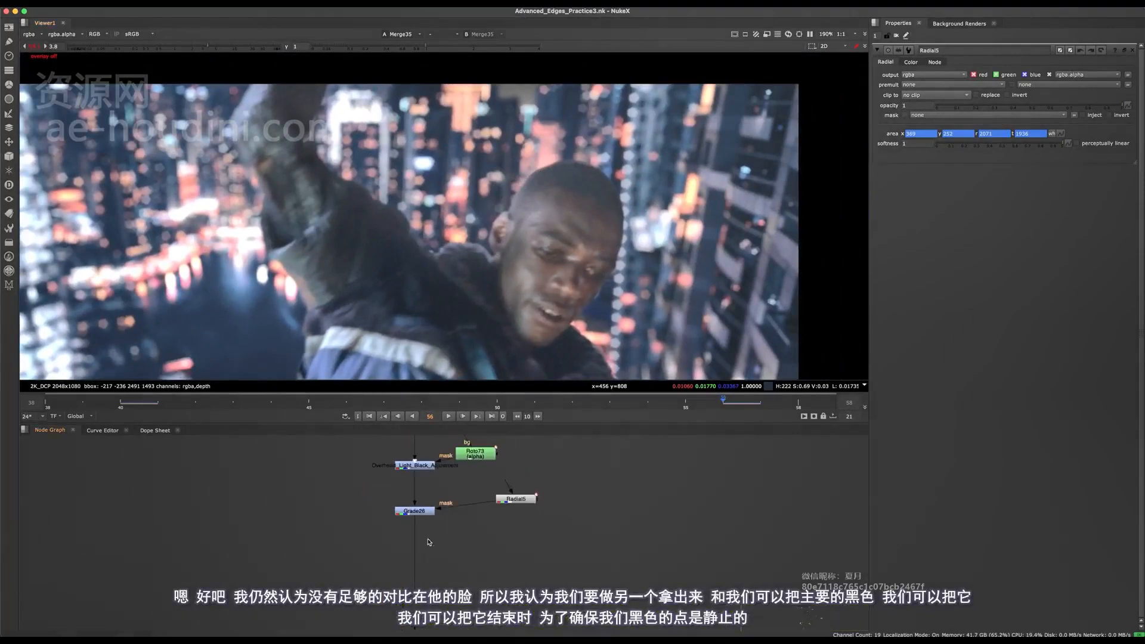
double_click(425, 516)
scroll(433, 555, up, 4)
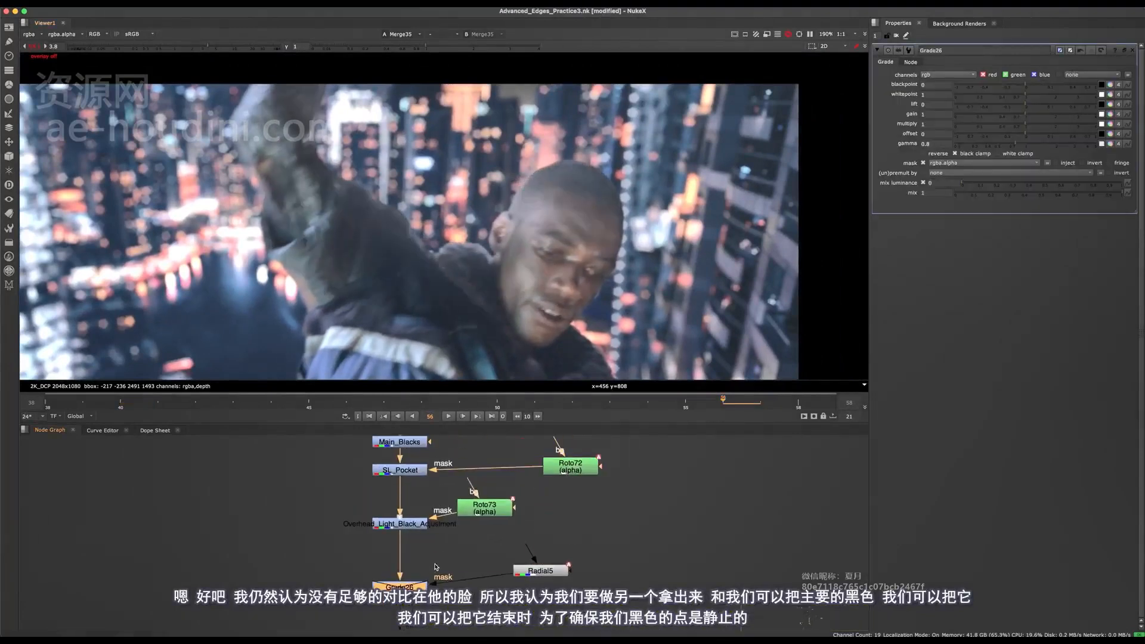
mouse_move(432, 602)
middle_down()
mouse_move(442, 526)
mouse_move(439, 588)
middle_up()
- Move Main_Blacks from the start of the Grade chain to below Grade26, just above the Dynamic Despill backdrop
scroll(438, 587, down, 3)
key(space)
scroll(422, 492, up, 3)
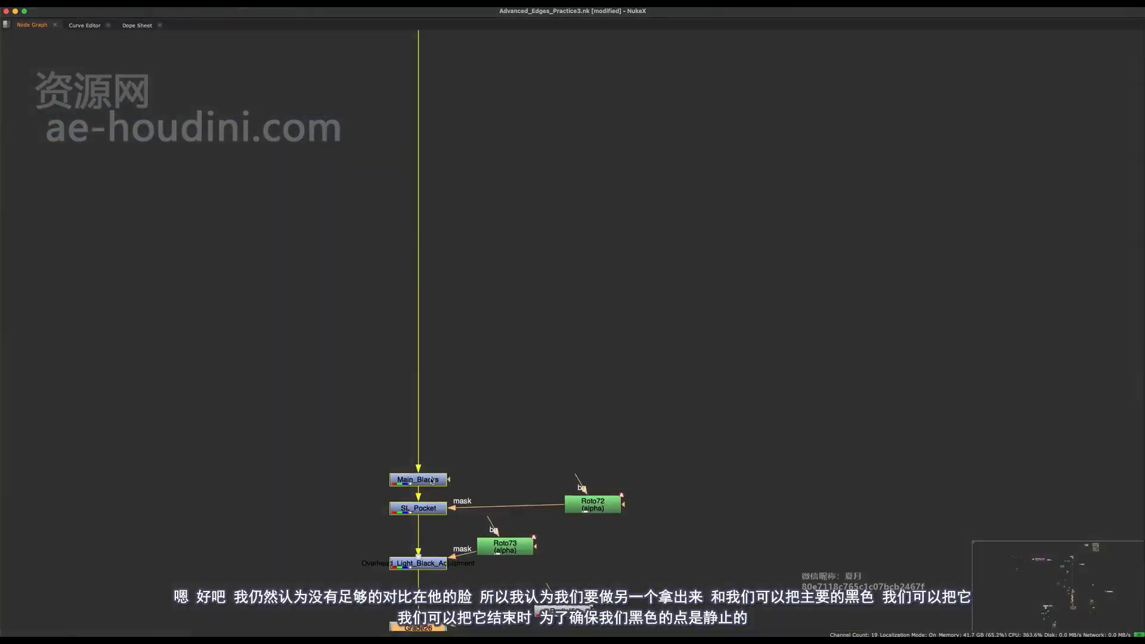
double_click(423, 480)
scroll(445, 484, down, 2)
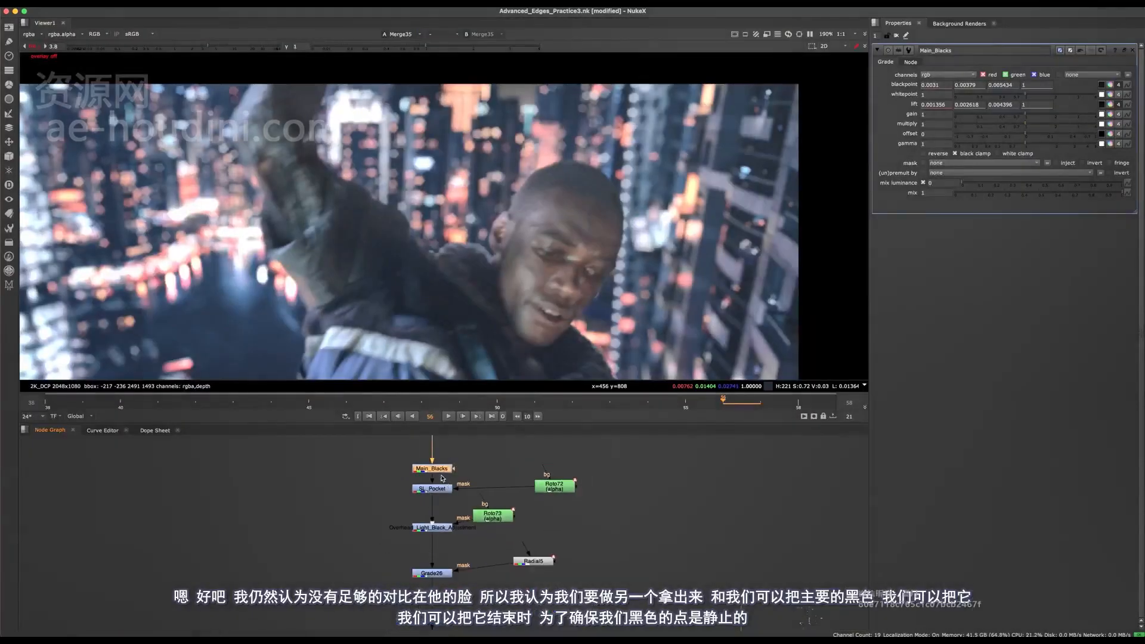
key(super+x)
middle_drag(429, 620, 432, 494)
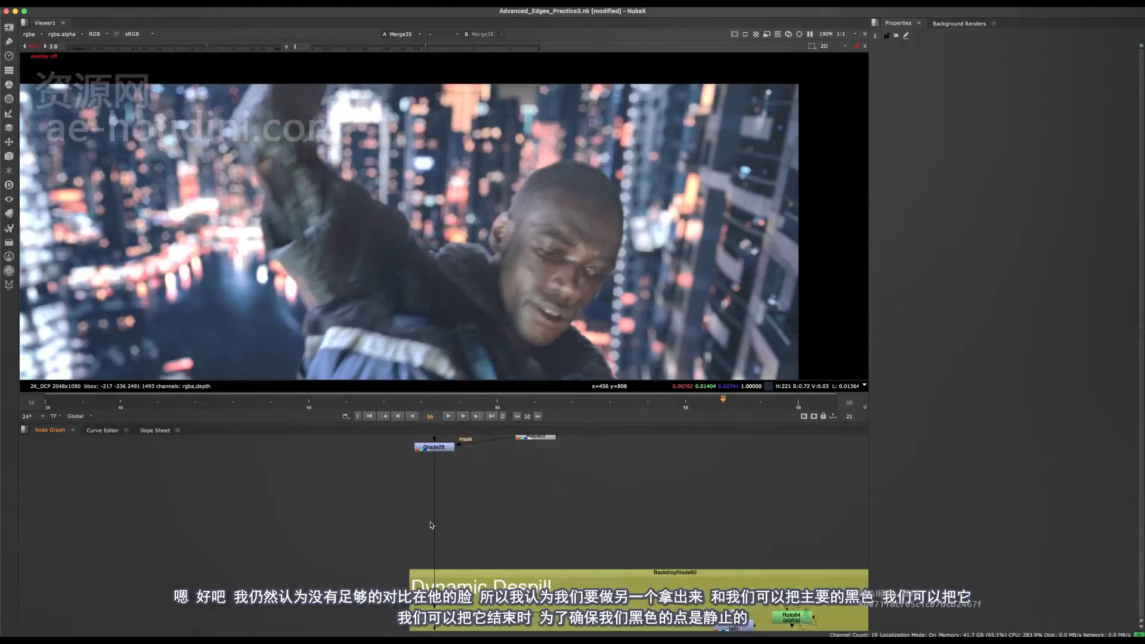
drag(420, 522, 436, 541)
scroll(495, 370, down, 4)
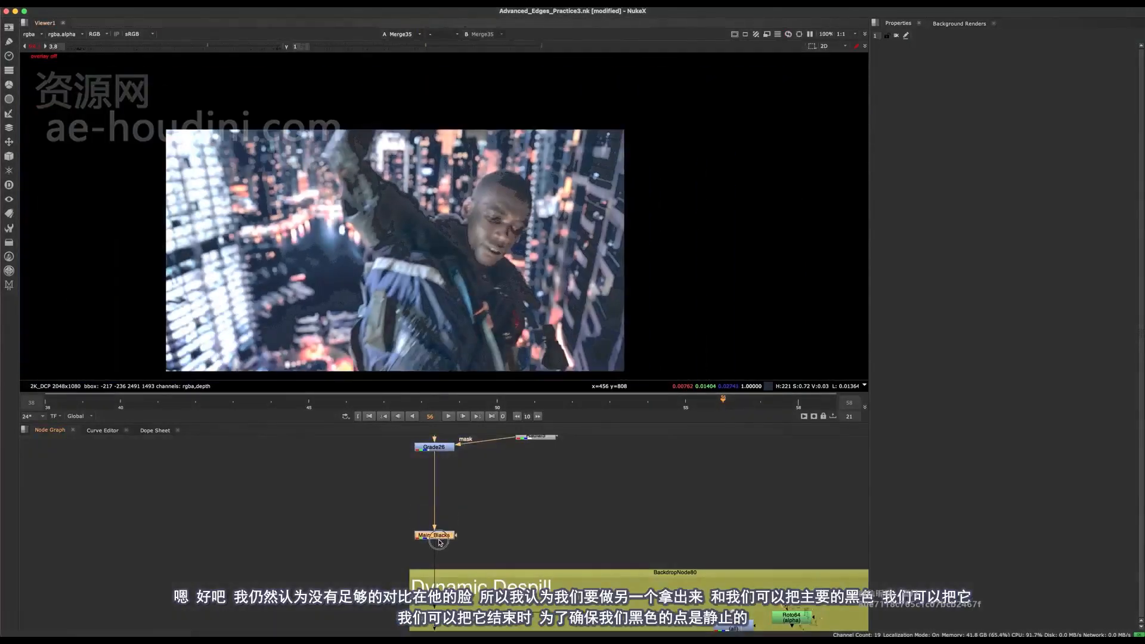
- Compare the image with the relocated Main_Blacks on and off
key(d)
scroll(461, 546, up, 3)
drag(489, 500, 443, 542)
key(d)
key(d)
key(d)
key(d)
key(d)
middle_drag(454, 554, 391, 547)
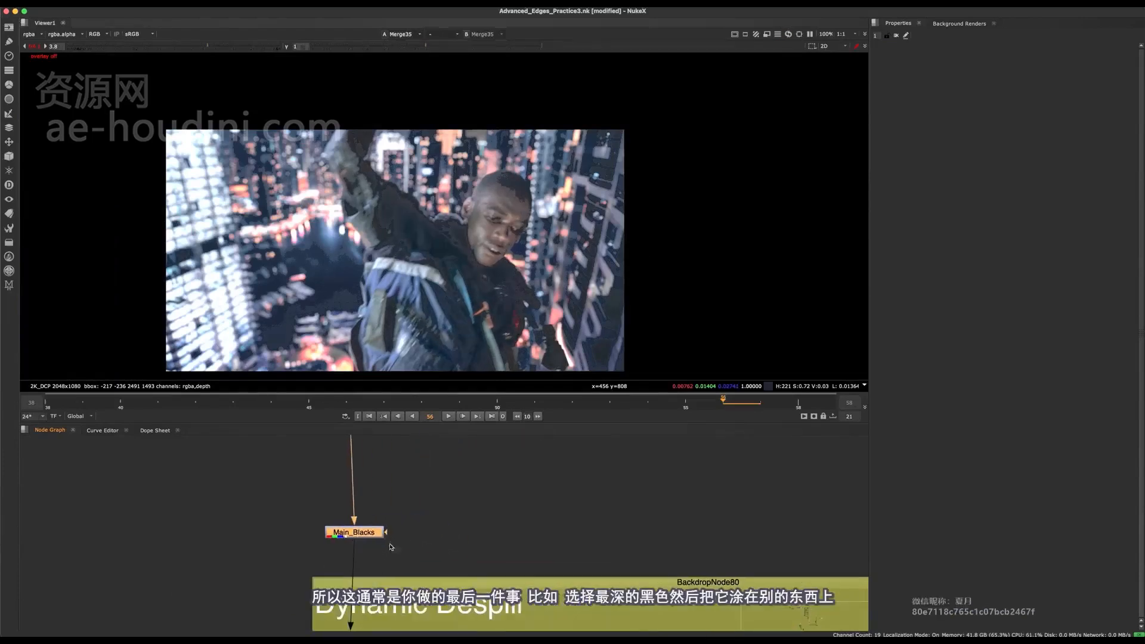
- Open the Main_Blacks settings and examine its blackpoint and lift values alongside the image
double_click(360, 533)
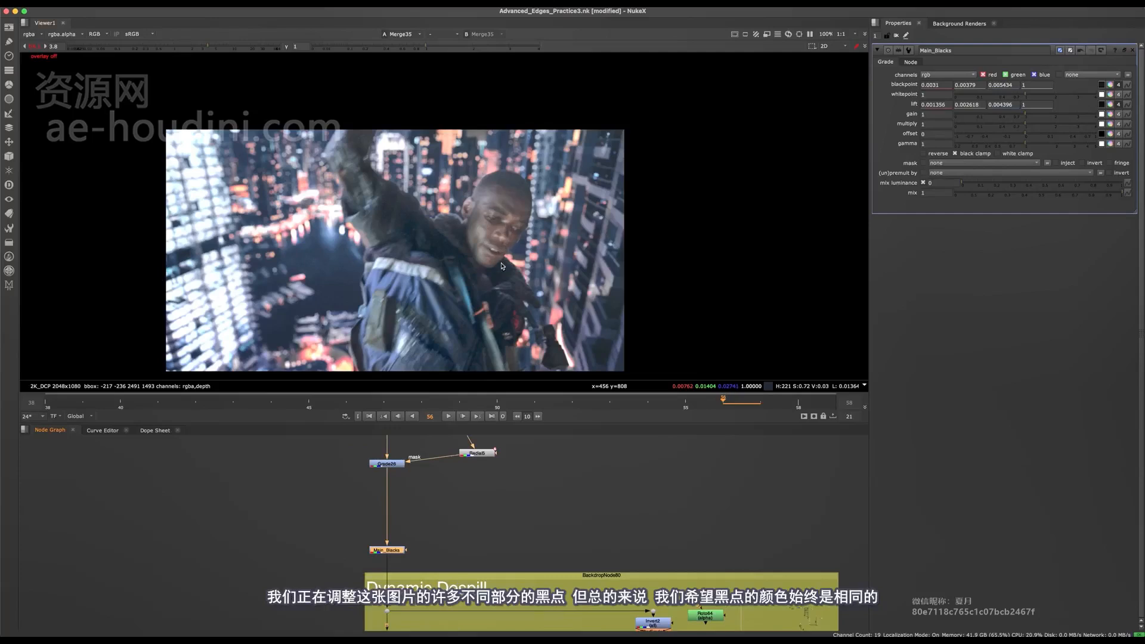
middle_drag(504, 336, 500, 308)
scroll(358, 569, up, 5)
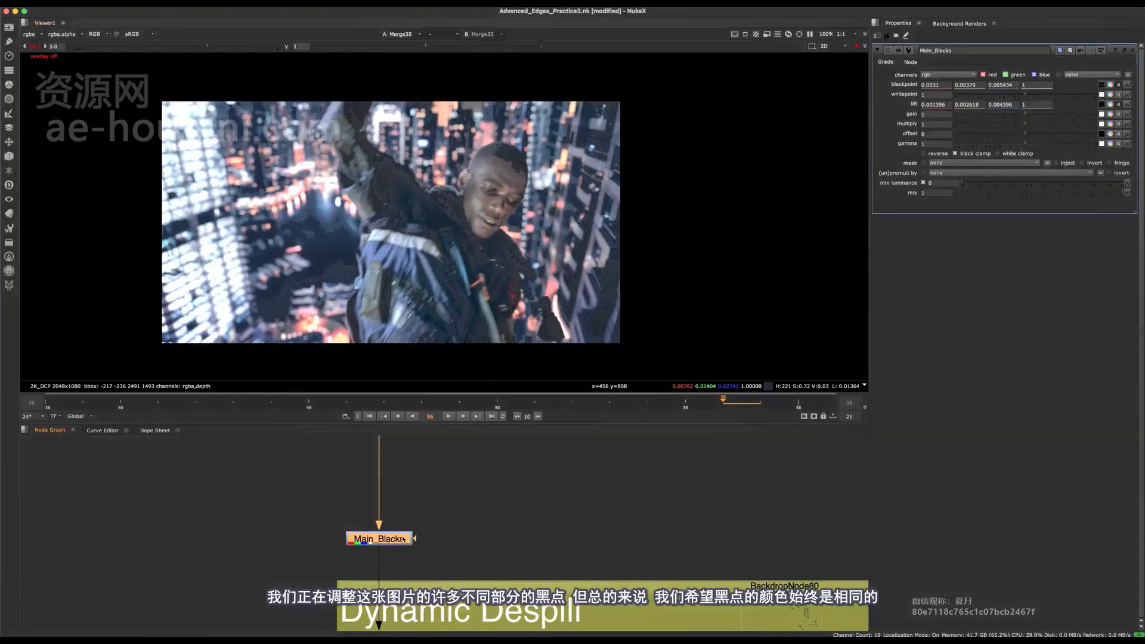
- Compare the image with Main_Blacks enabled and disabled
drag(410, 521, 410, 535)
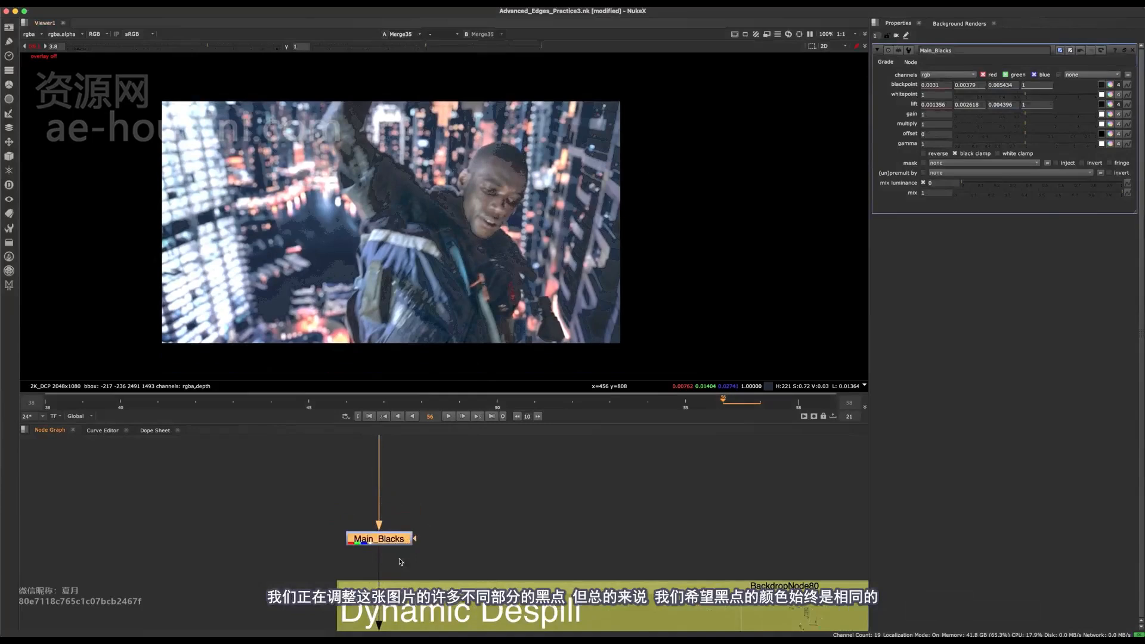
key(d)
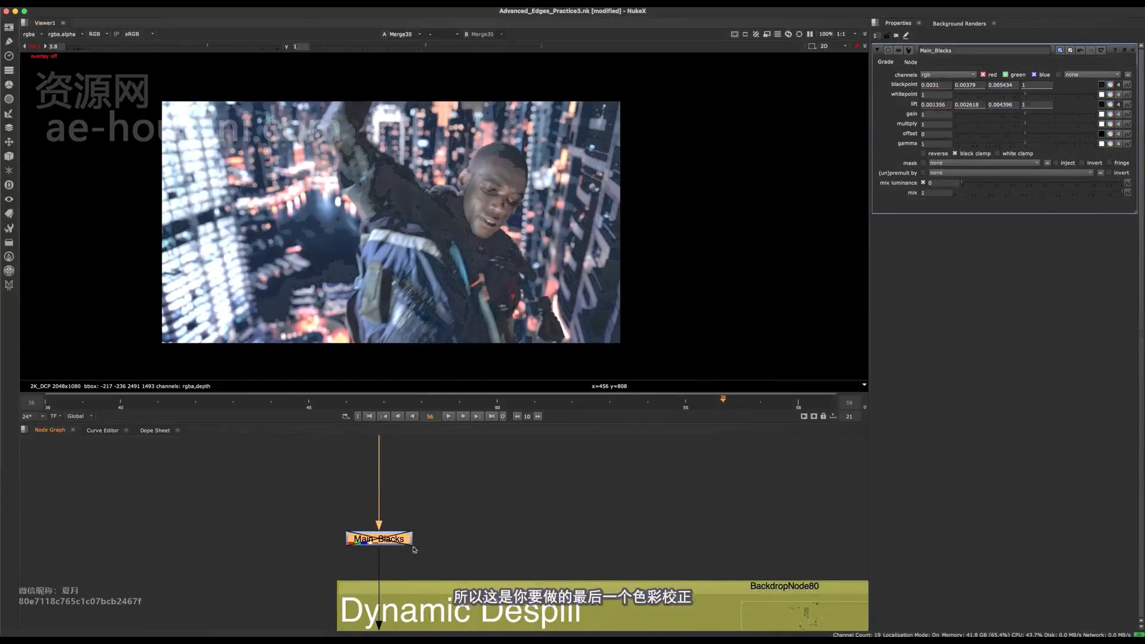
key(d)
key(d)
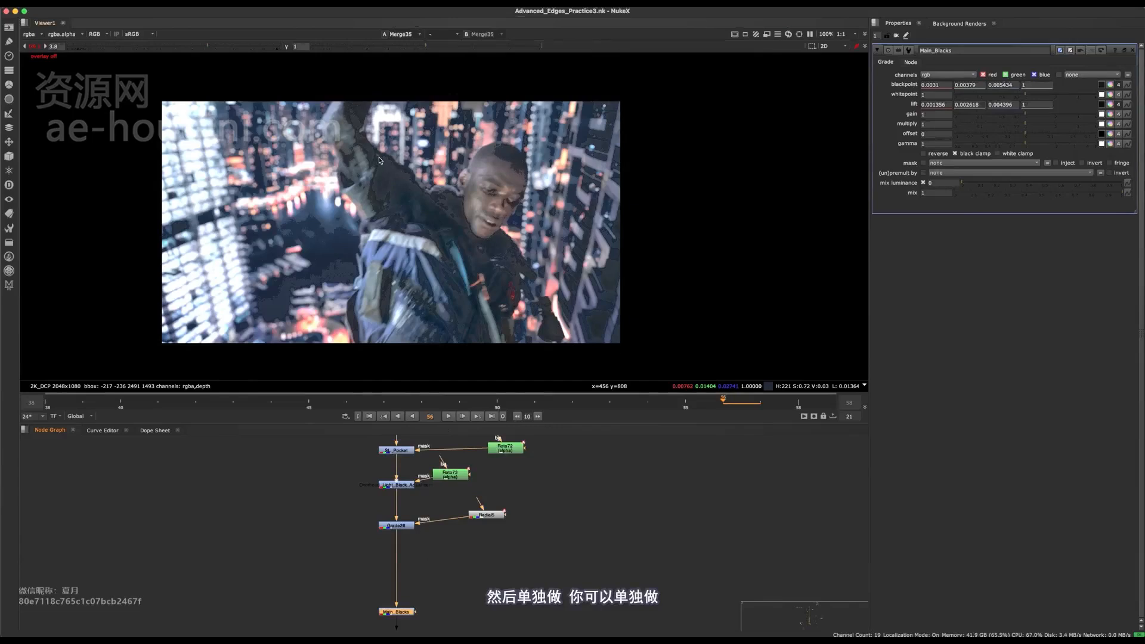
- Insert a new Grade between Grade26 and Main_Blacks and connect a new Roto node to its mask input
middle_drag(402, 560, 415, 514)
scroll(414, 514, up, 3)
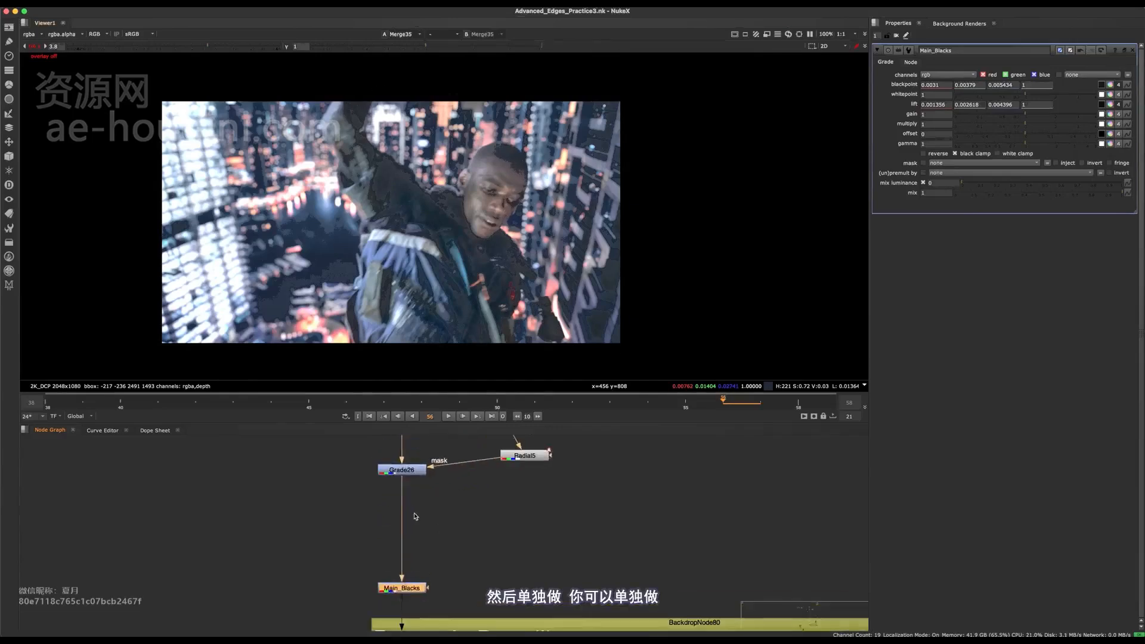
click(415, 515)
scroll(416, 514, up, 5)
key(g)
drag(426, 524, 401, 520)
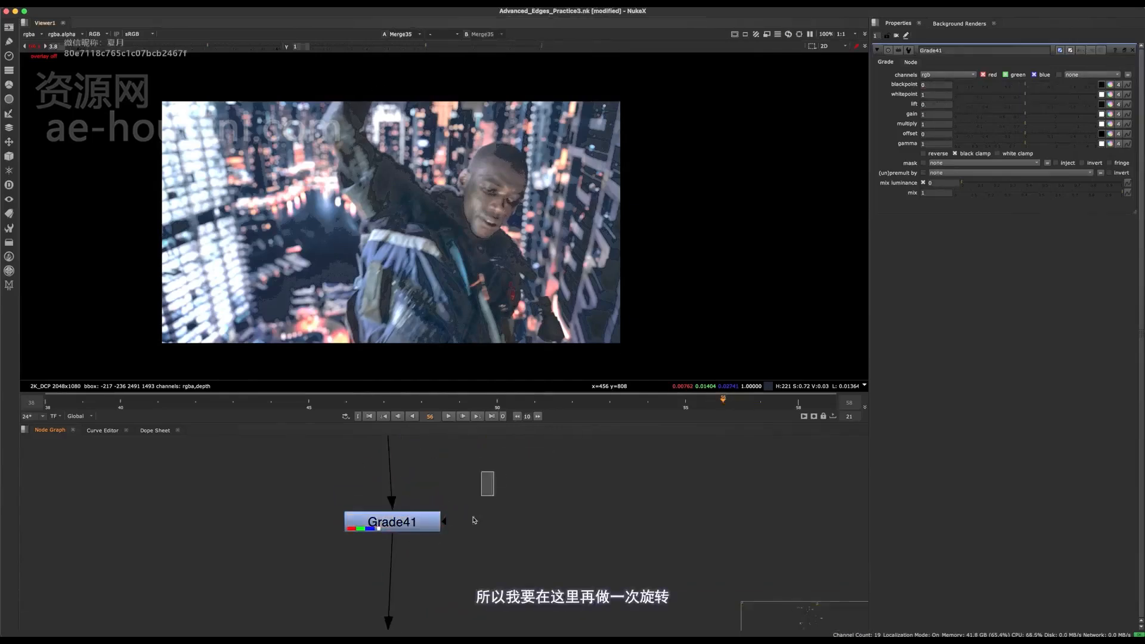
key(o)
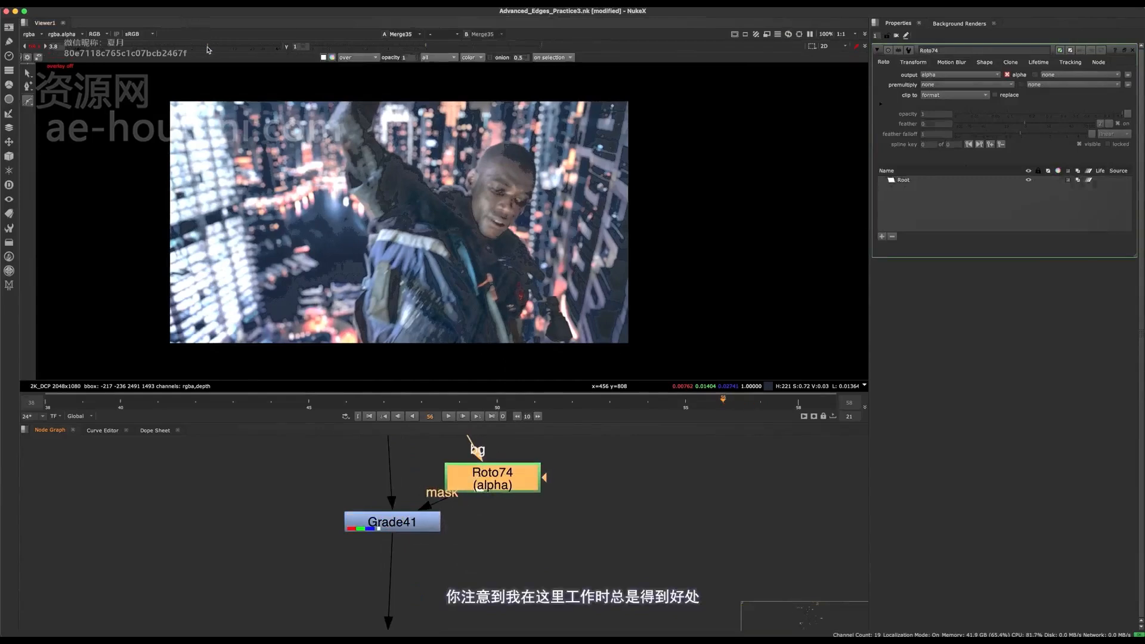
- Draw a closed Bezier shape in Roto74 over the ear side of the man's head and the background beside it
mouse_move(208, 48)
mouse_down()
mouse_move(179, 48)
mouse_move(227, 49)
mouse_move(207, 46)
mouse_up()
middle_drag(479, 166, 484, 212)
scroll(484, 212, up, 5)
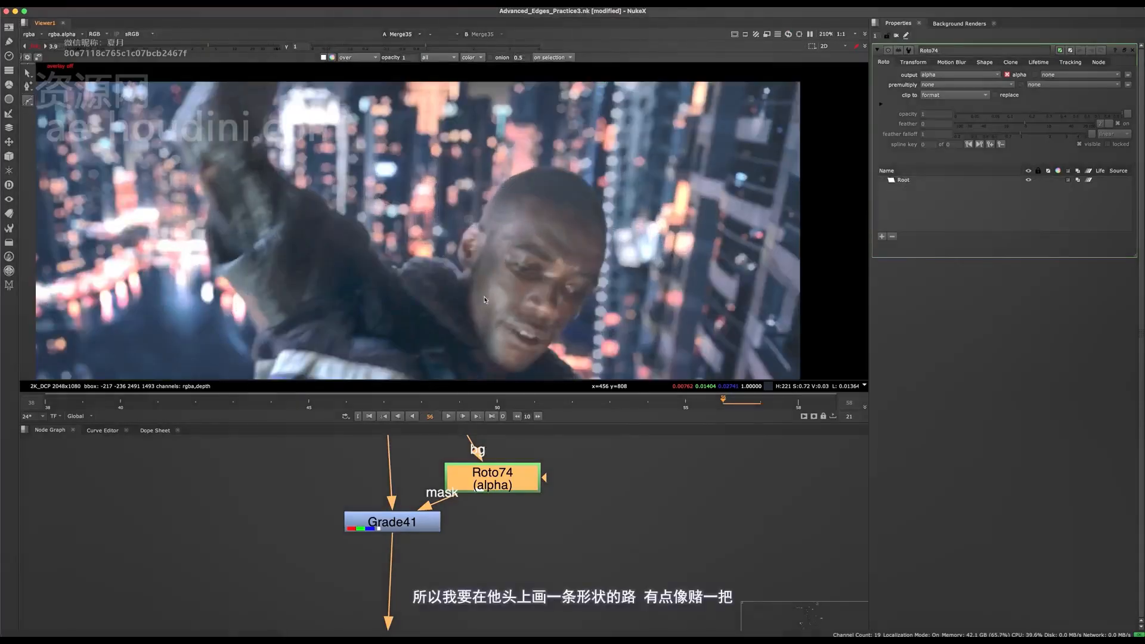
key(o)
click(486, 153)
click(447, 266)
click(457, 291)
click(482, 288)
click(526, 231)
click(565, 144)
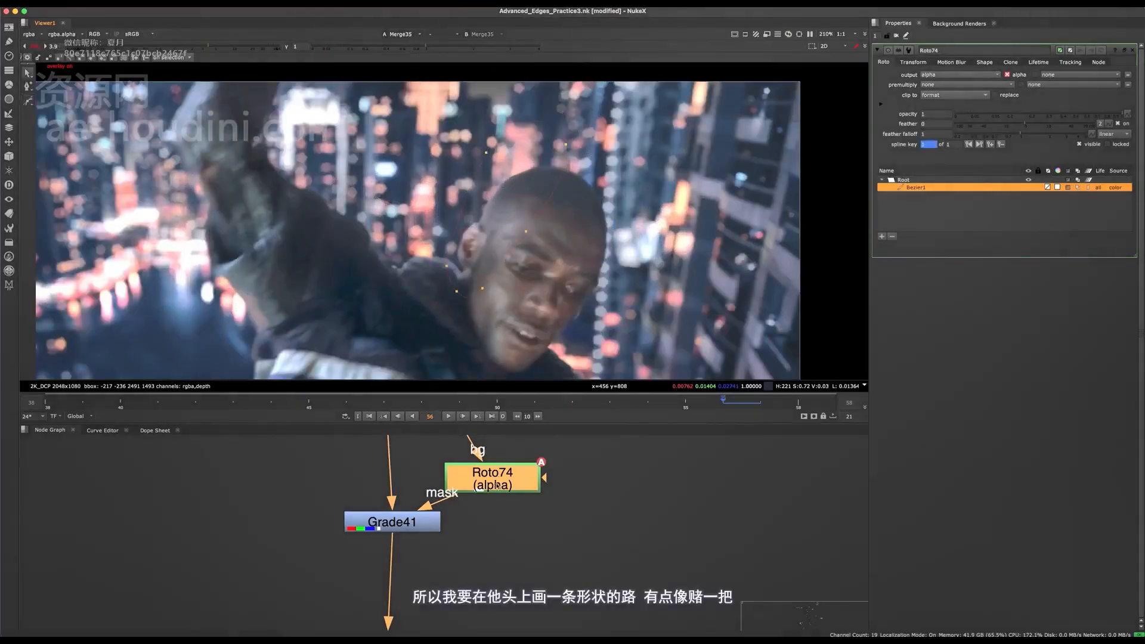
- Place Roto74 farther to the side of Grade41 and set Grade41's gamma to 0.88
drag(497, 486, 585, 473)
click(393, 520)
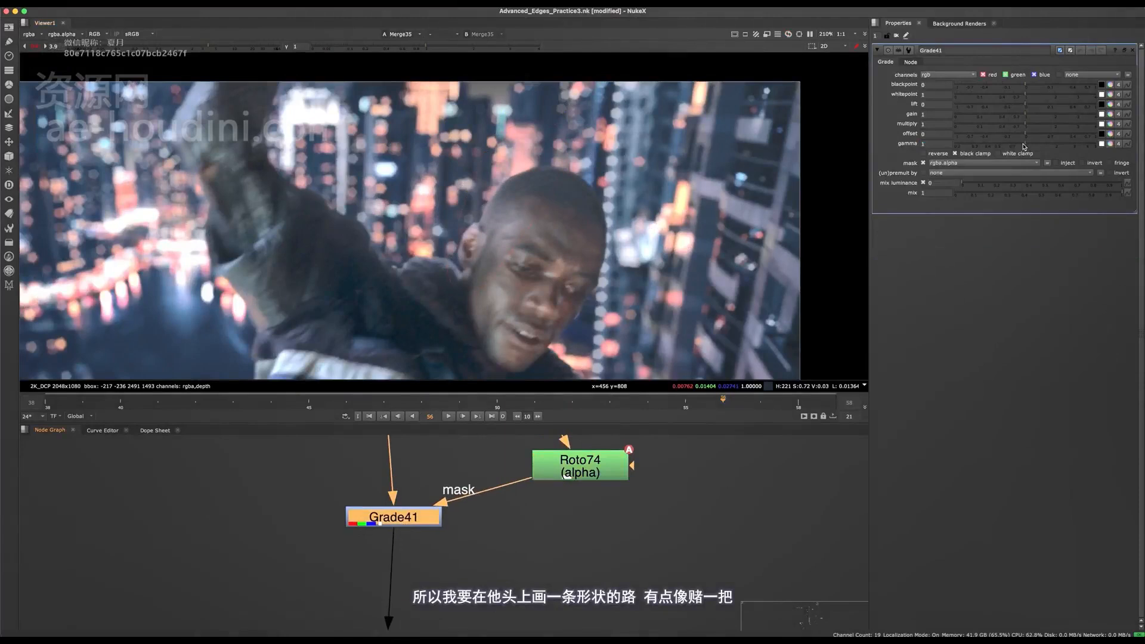
drag(1024, 146, 1014, 145)
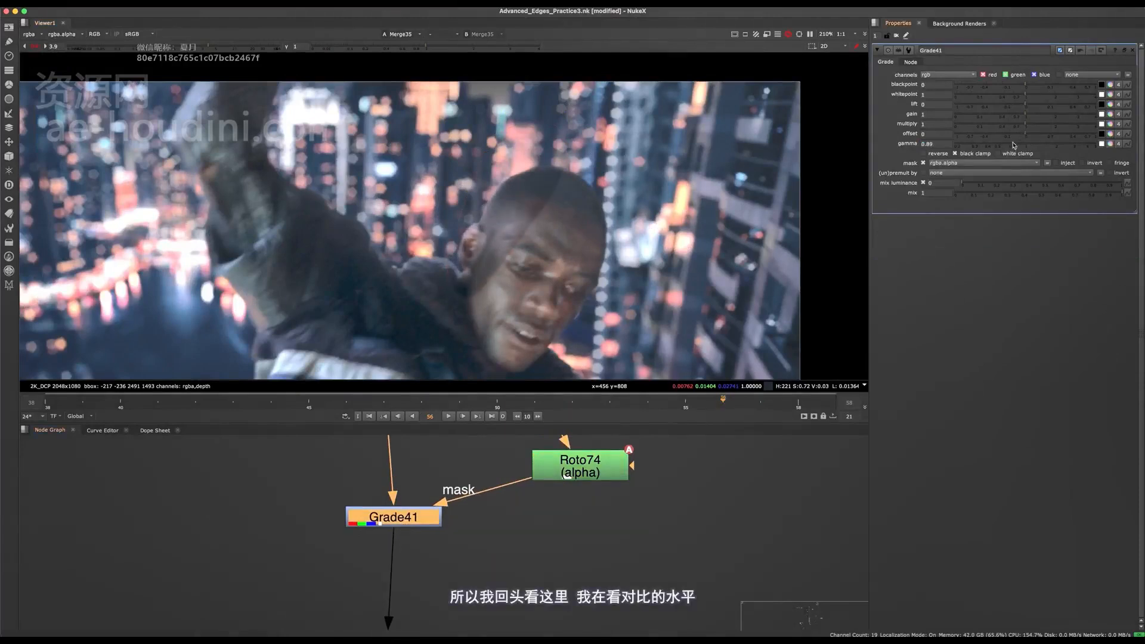
- Compare the contrast of the head and distant buildings with Grade41 on and off
key(d)
scroll(462, 182, up, 3)
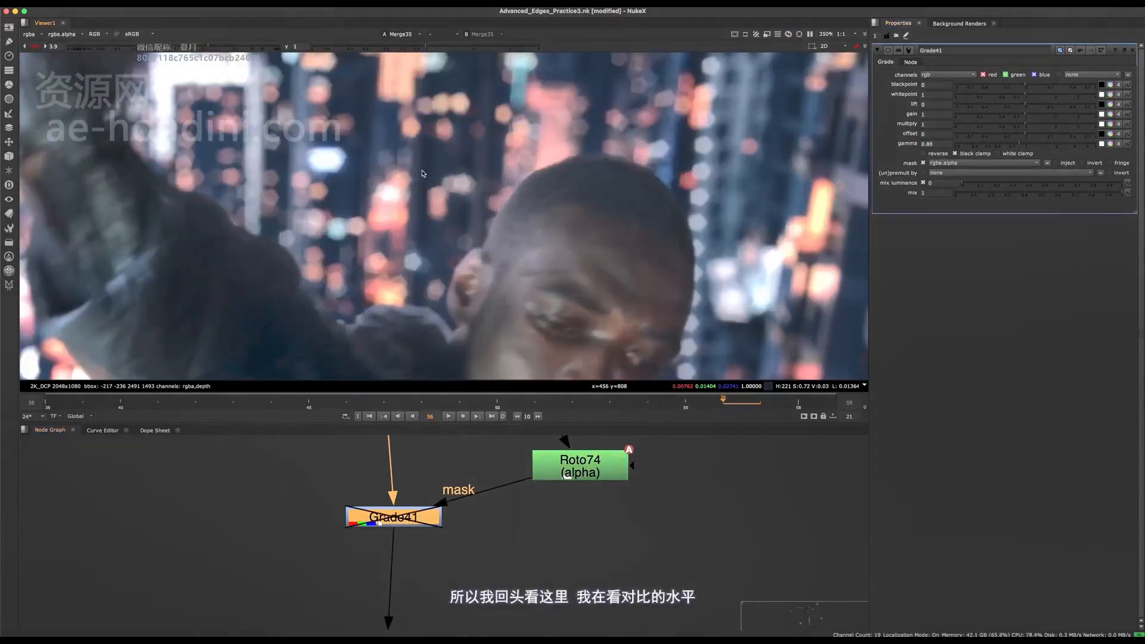
middle_drag(427, 163, 466, 165)
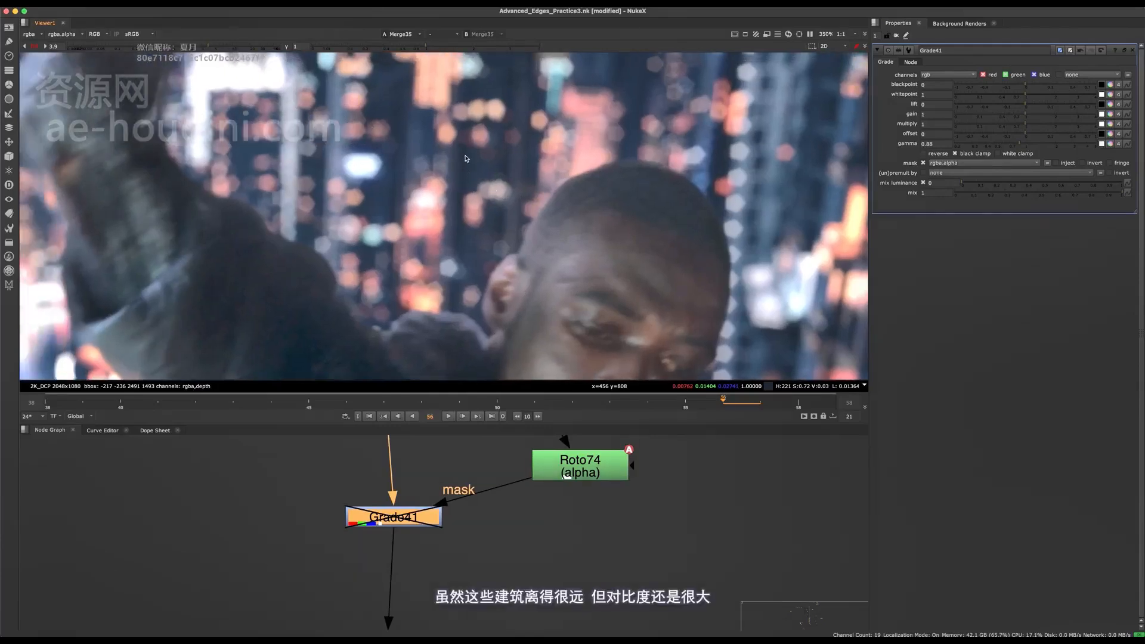
key(d)
key(d)
key(d)
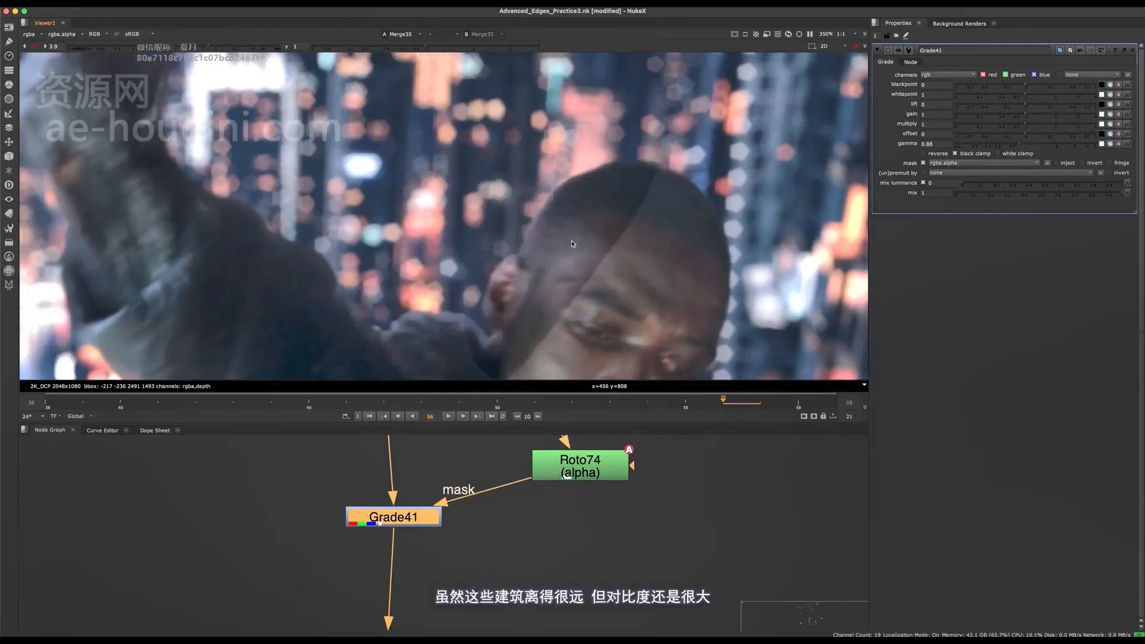
- Open Roto74 and reshape its Bezier so the mask extends across the man's face
scroll(547, 243, down, 3)
click(579, 465)
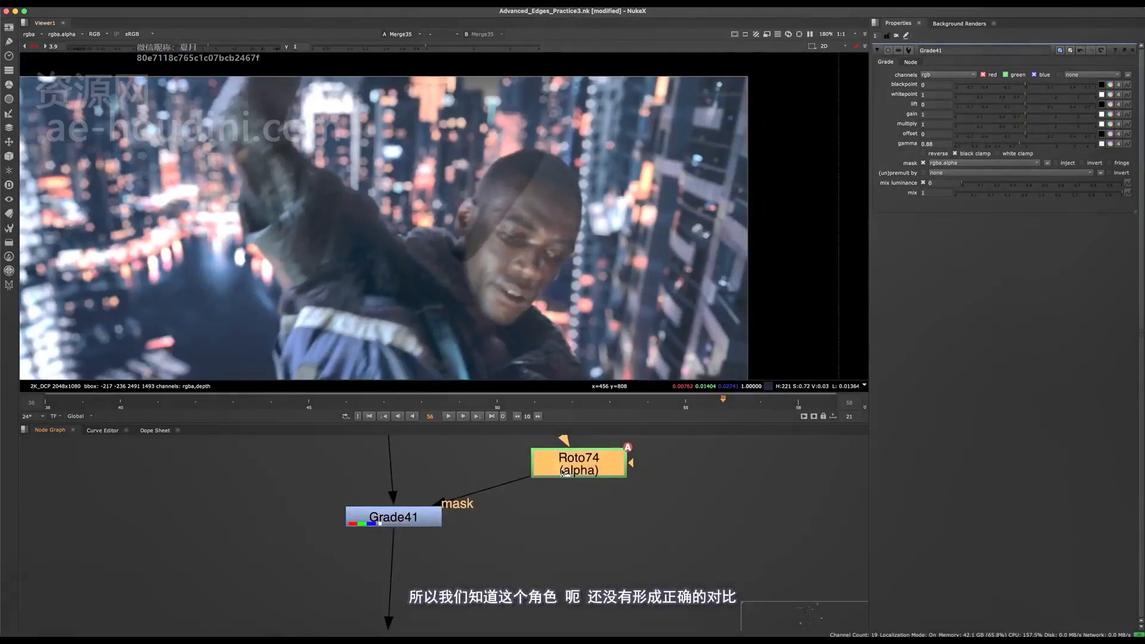
drag(580, 88, 446, 274)
mouse_move(521, 205)
mouse_down()
mouse_move(514, 166)
mouse_move(517, 188)
mouse_up()
click(527, 198)
drag(593, 93, 441, 281)
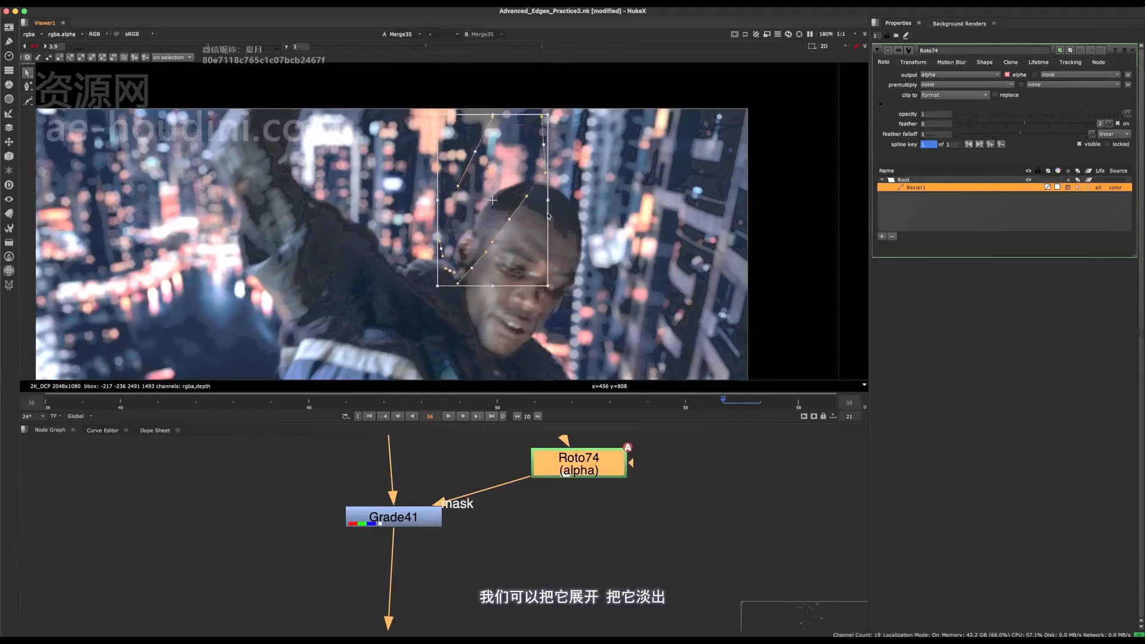
click(515, 220)
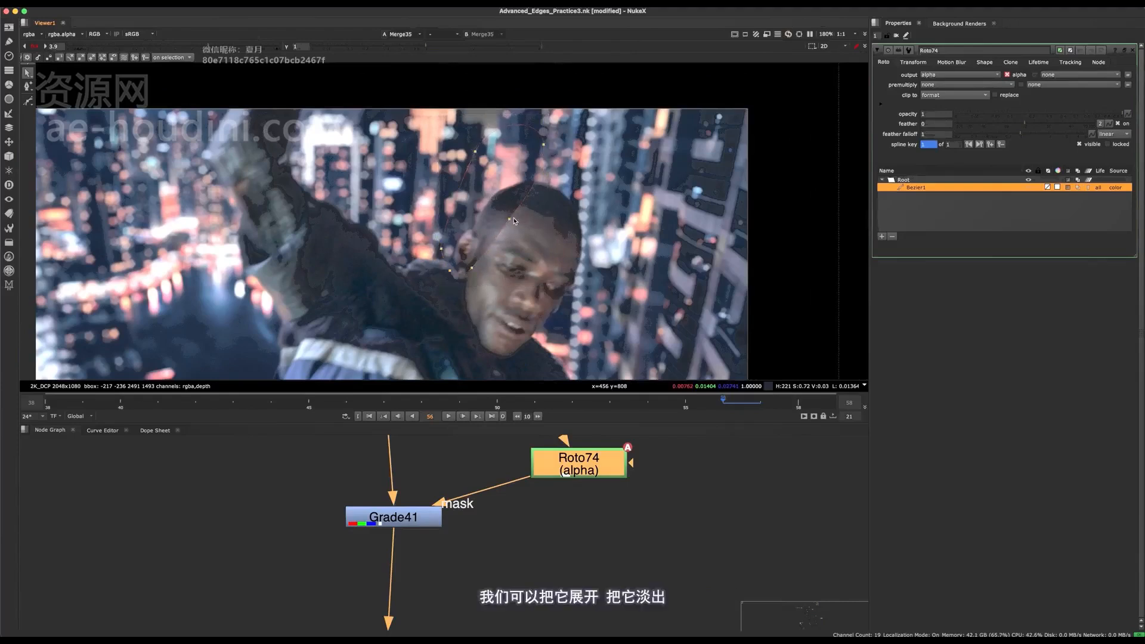
scroll(513, 241, down, 2)
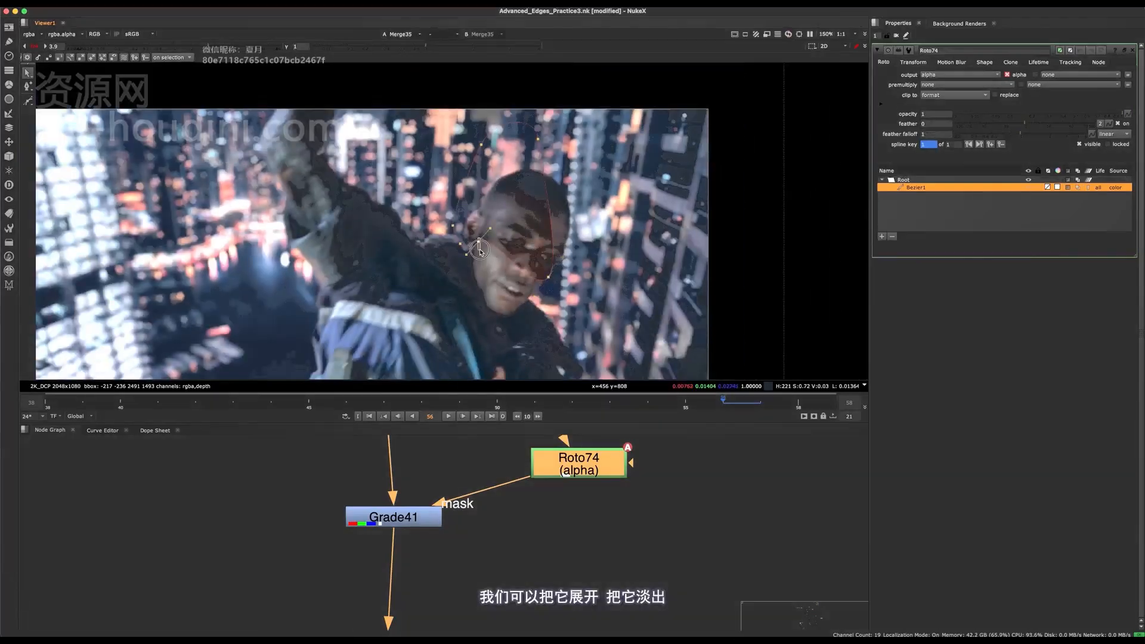
- Pull the Bezier's feather out past the raised arm and below the chin to soften the mask
drag(478, 243, 442, 376)
click(461, 247)
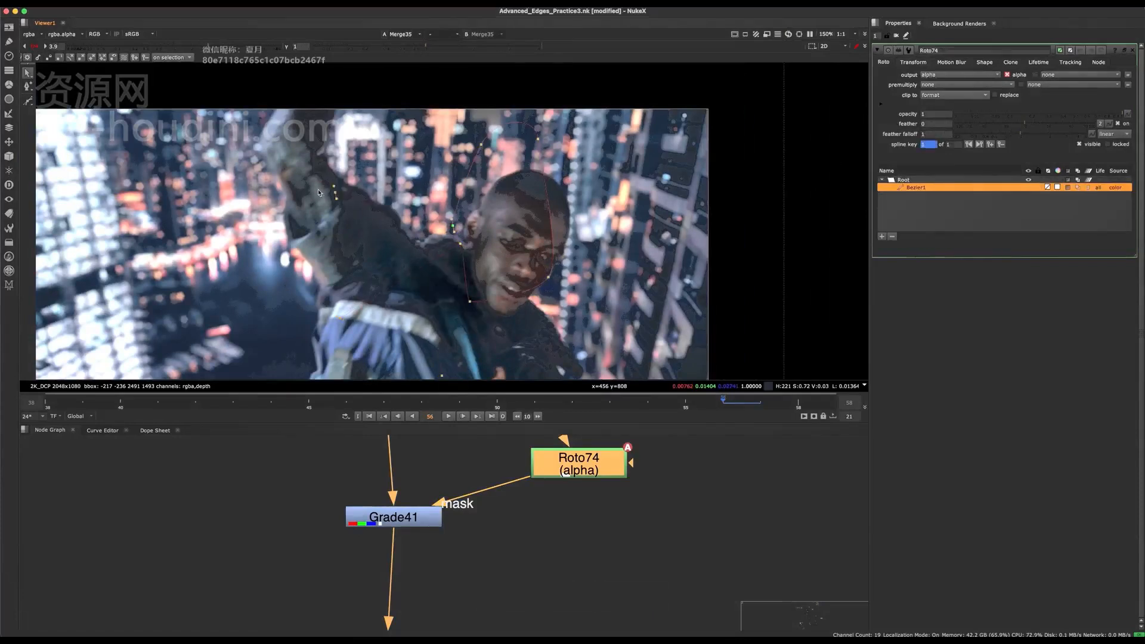
key(o)
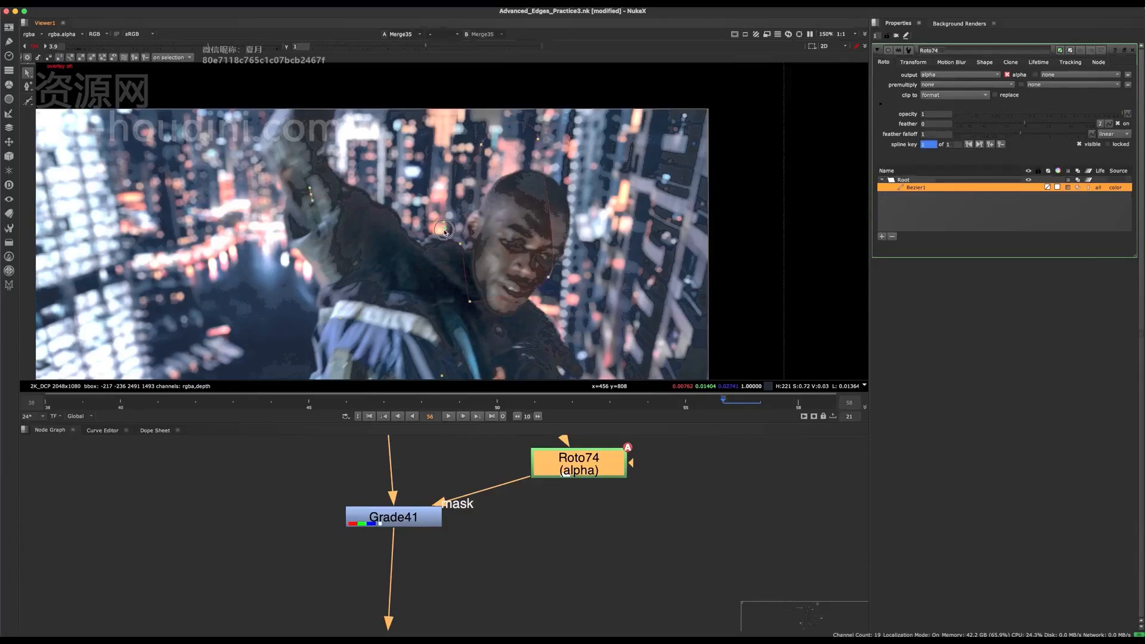
drag(481, 145, 468, 143)
middle_drag(466, 202, 466, 207)
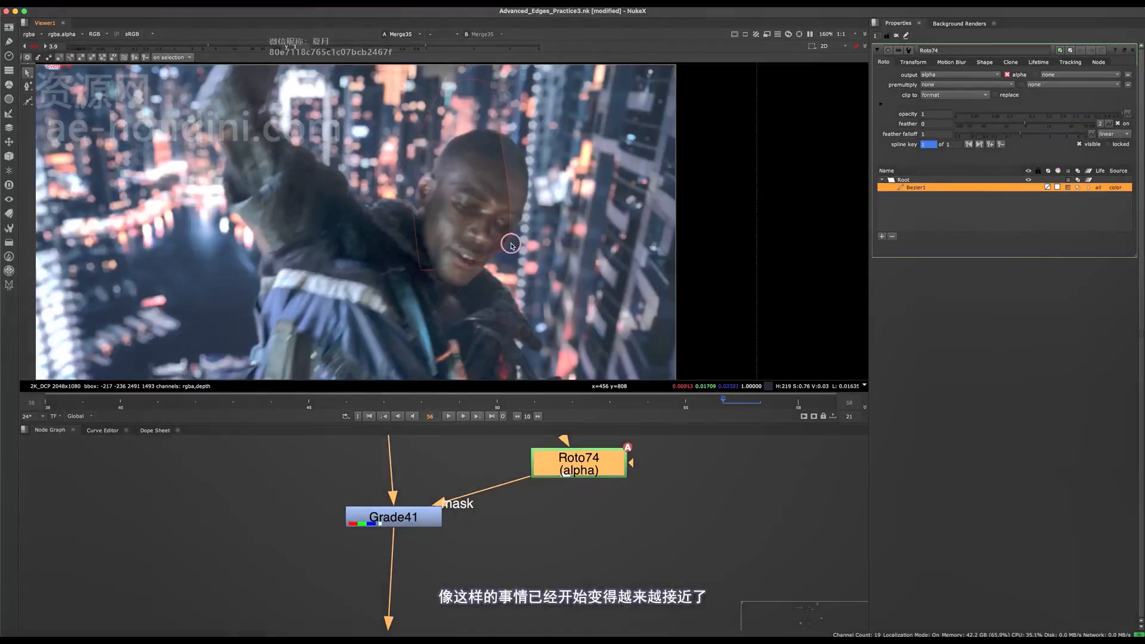
- Refine the Bezier edge across the forehead and stretch its feather into the buildings beyond the face
middle_drag(535, 246, 530, 299)
key(q)
click(512, 216)
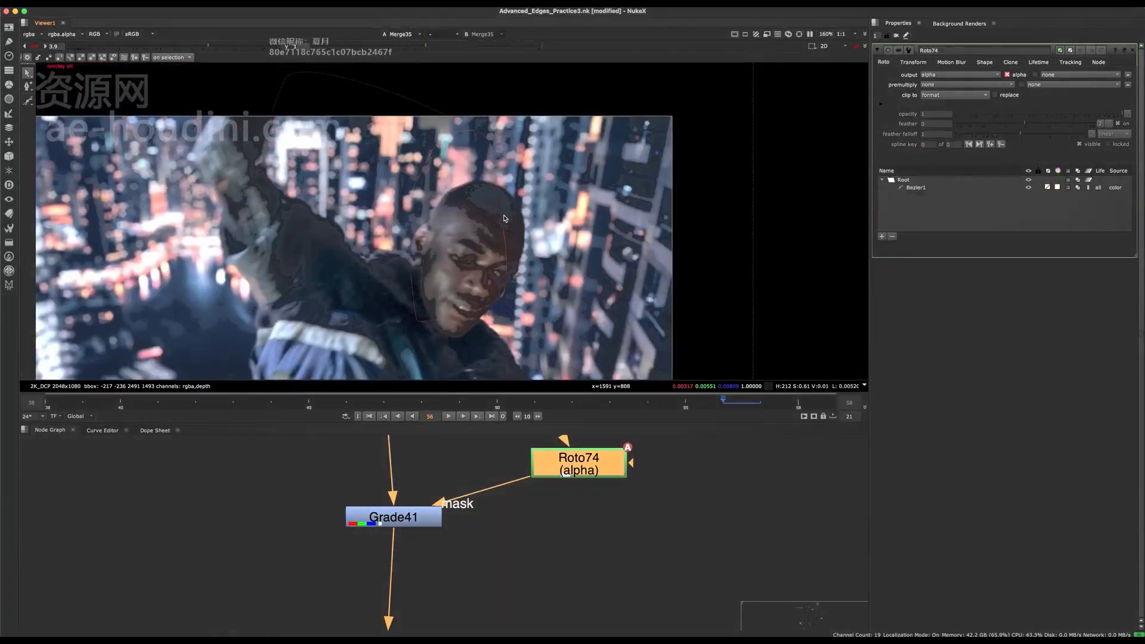
click(511, 210)
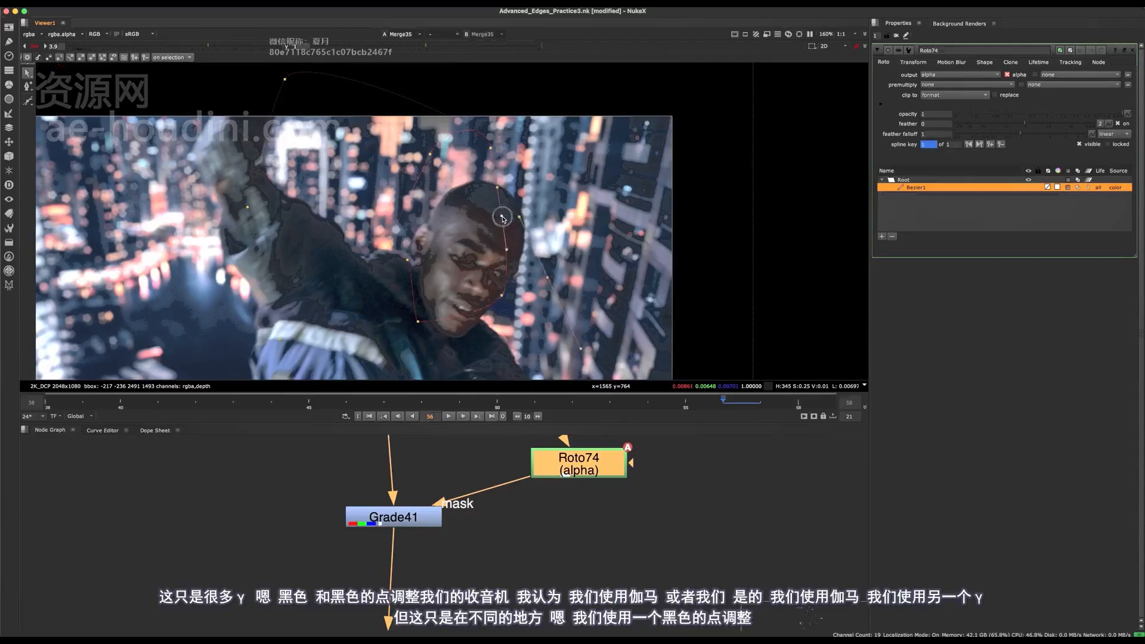
drag(502, 218, 506, 219)
click(555, 305)
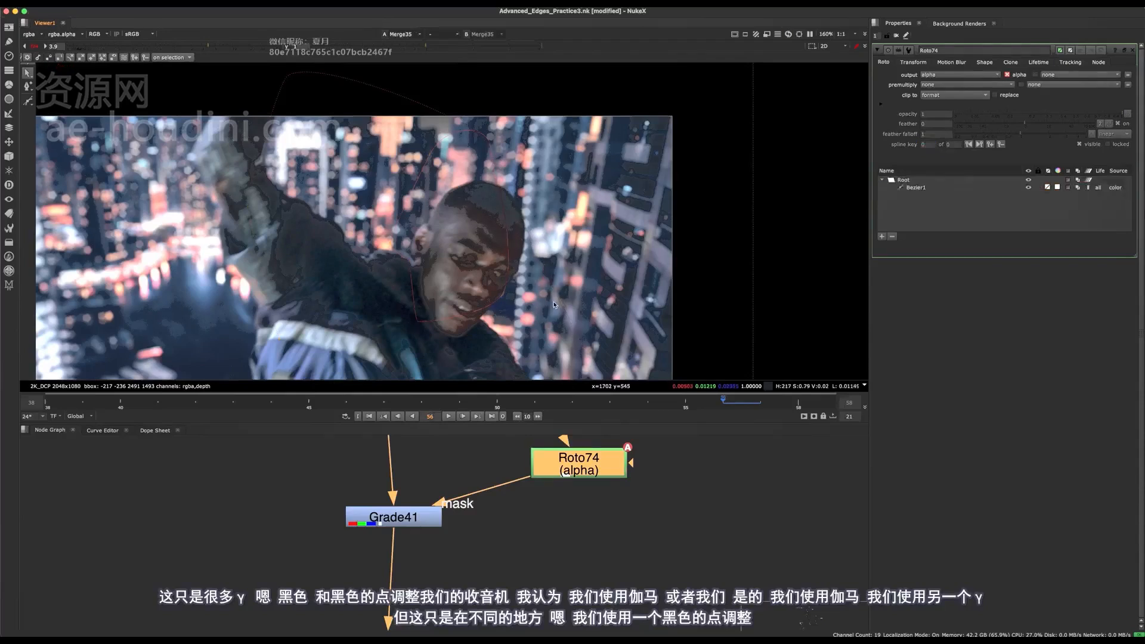
click(554, 288)
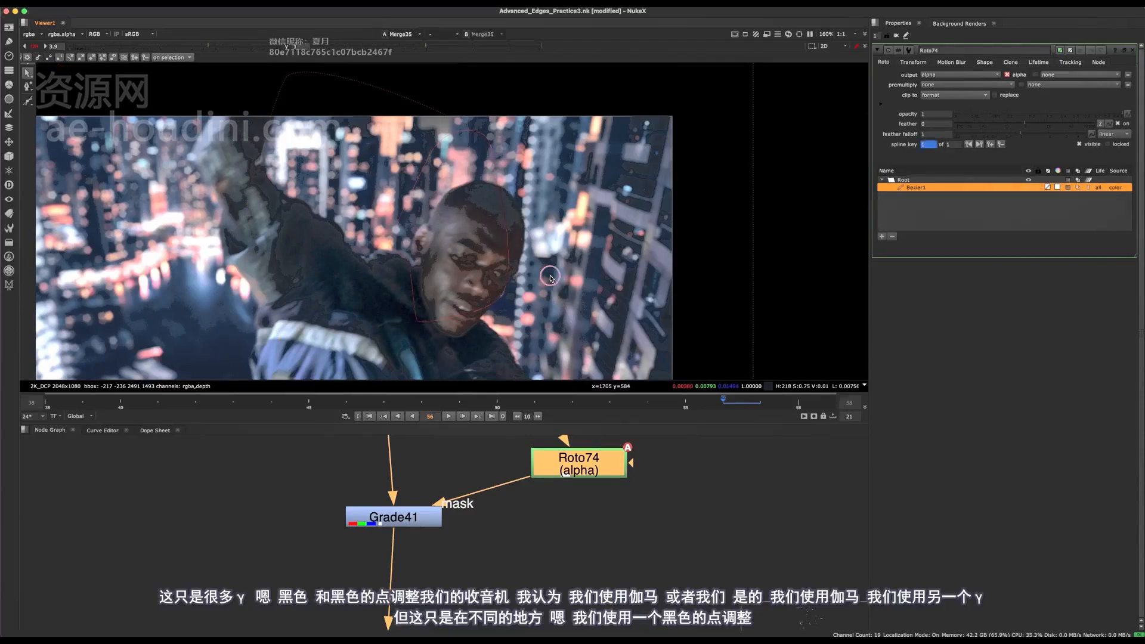
click(550, 278)
click(554, 285)
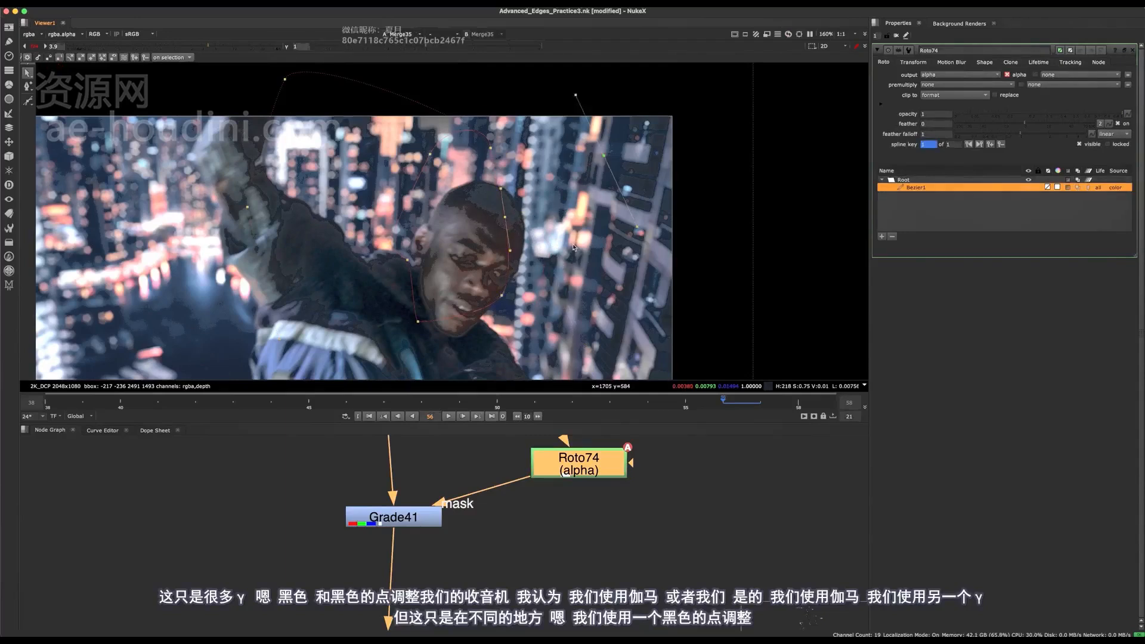
- Examine the settings of Grade26, Grade41, Roto73 and Overhead_Light_Black_Adjustment to compare their gamma and blackpoint corrections
scroll(441, 581, down, 3)
click(434, 500)
double_click(434, 501)
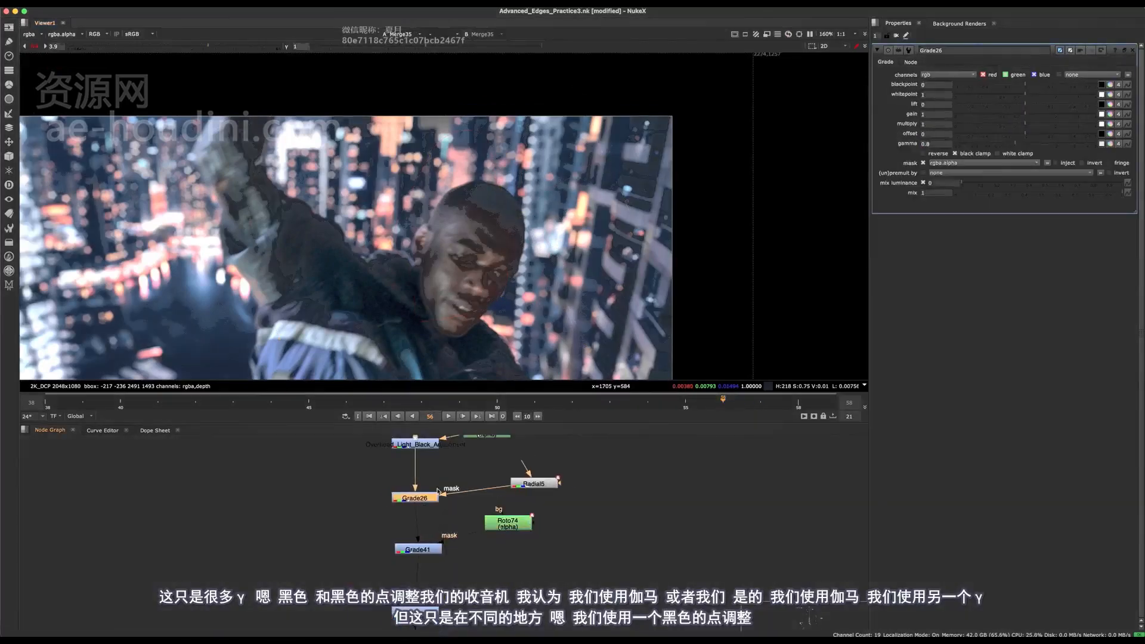
double_click(421, 551)
scroll(448, 531, up, 3)
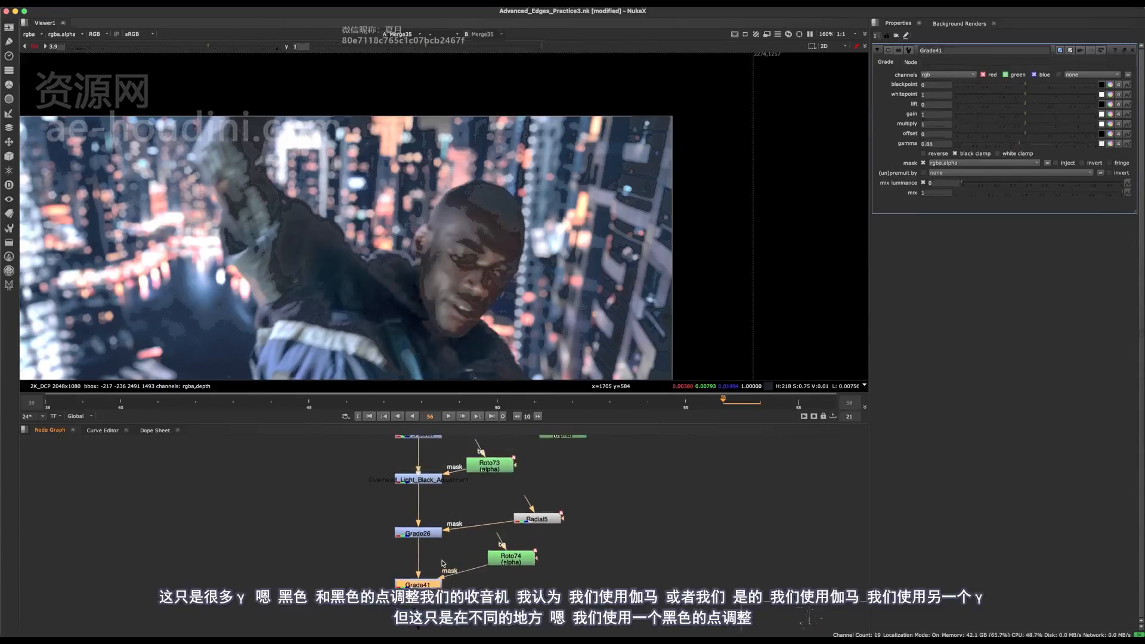
scroll(435, 525, up, 3)
double_click(479, 512)
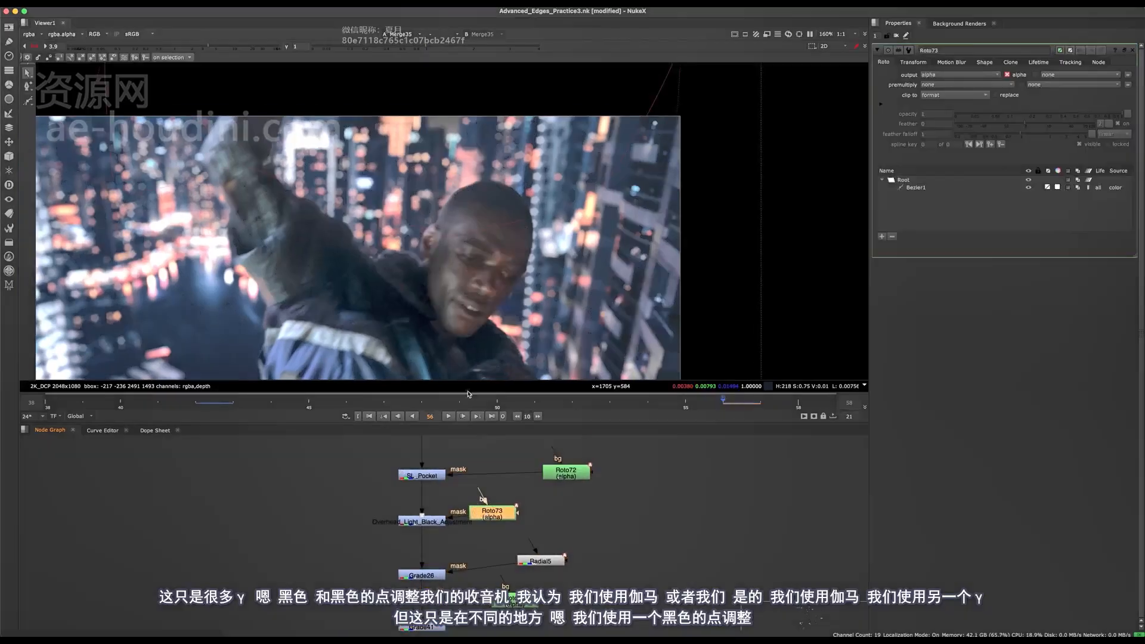
double_click(429, 523)
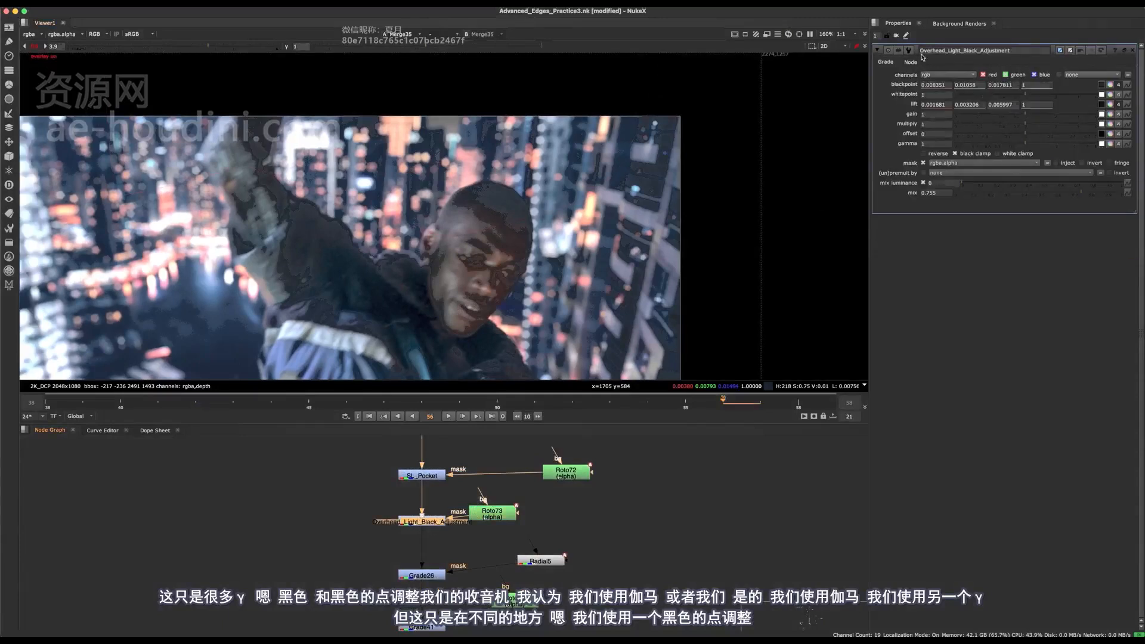
- Compare the face with the Grade41 correction on and off
middle_drag(443, 553, 449, 470)
drag(448, 473, 423, 553)
key(d)
key(d)
key(d)
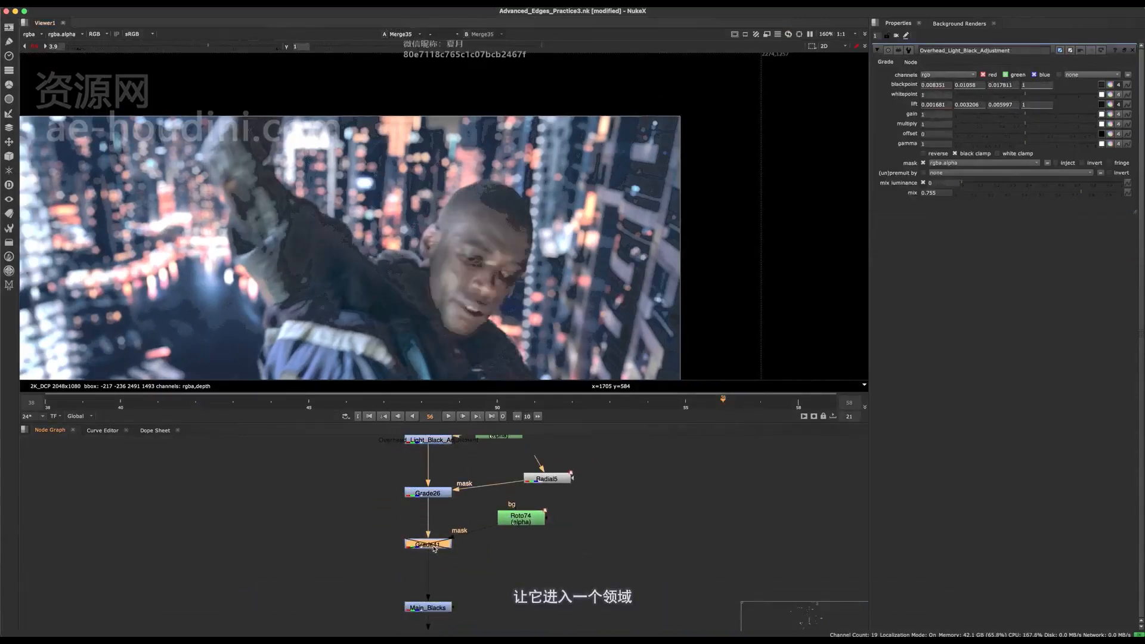
key(d)
- Examine the edges around the head and ear with Grade26 and Grade41 both enabled and disabled
scroll(458, 264, down, 5)
key(f)
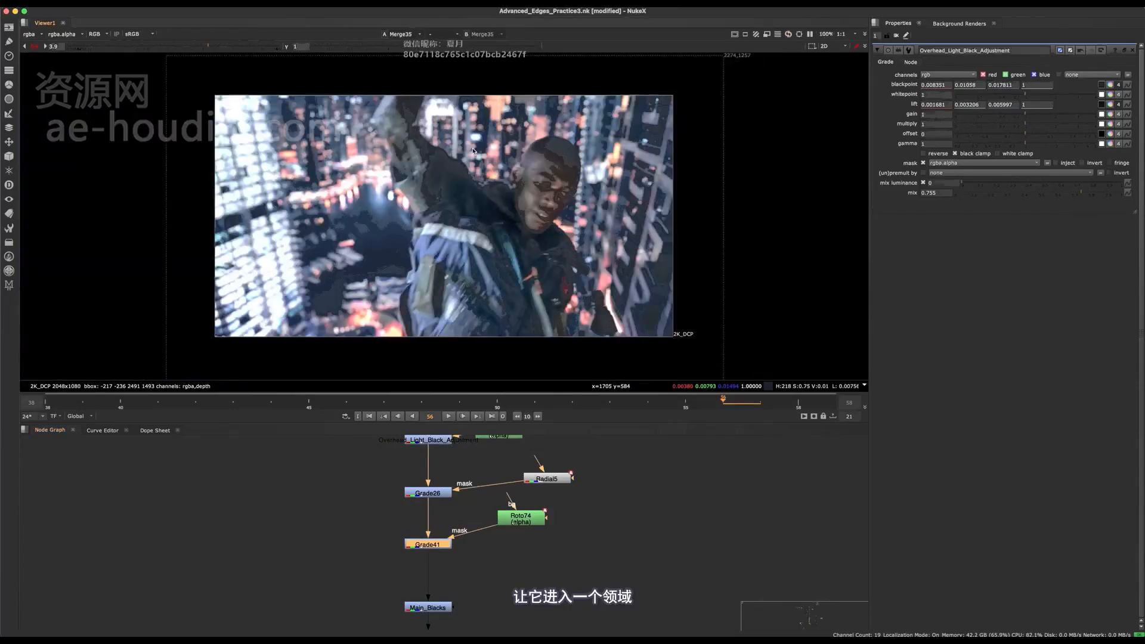
scroll(473, 151, up, 7)
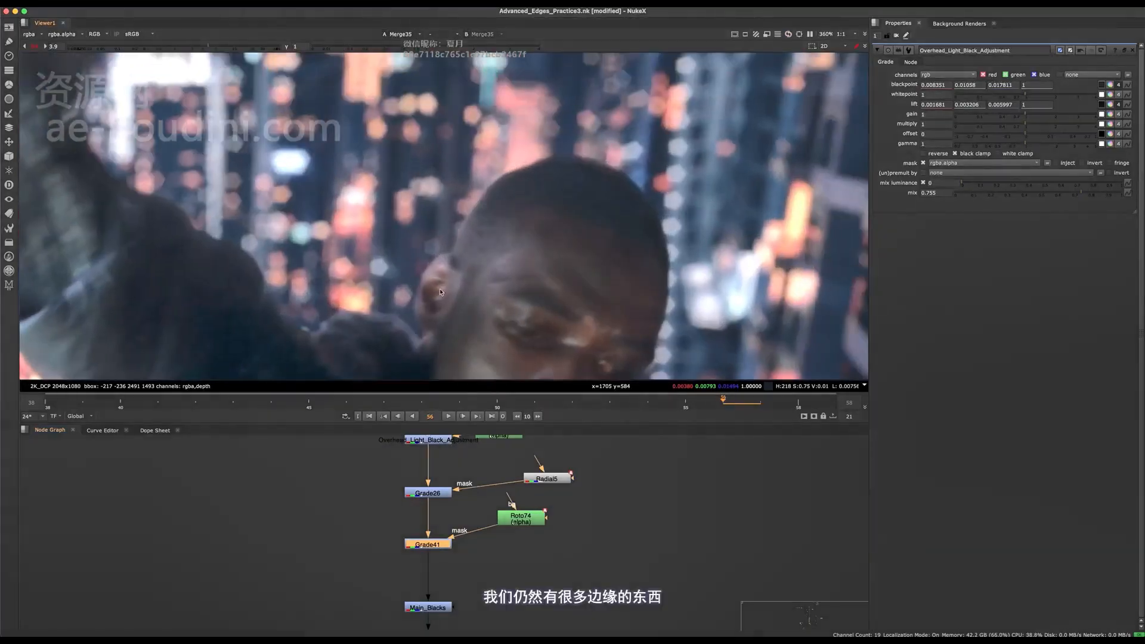
middle_drag(441, 292, 465, 251)
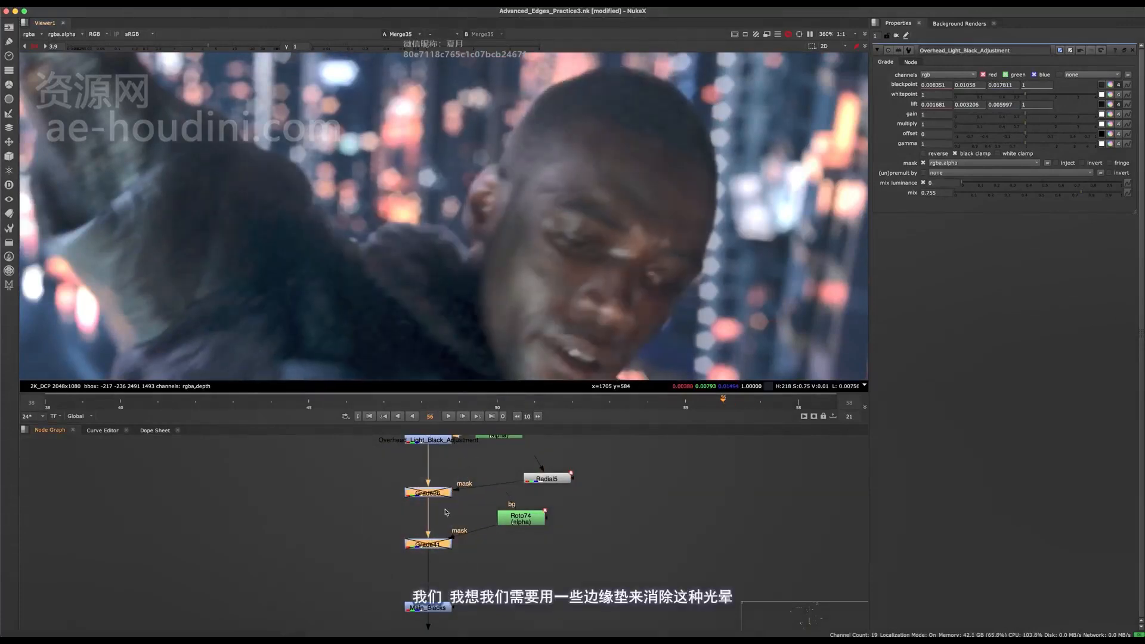
scroll(514, 202, down, 4)
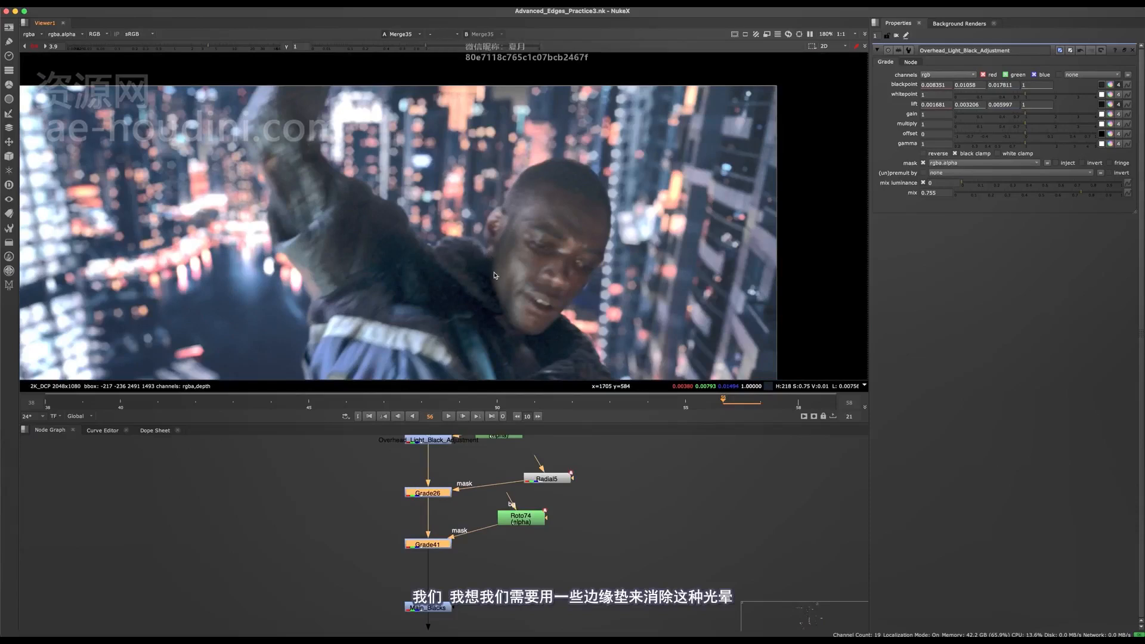
middle_drag(572, 275, 540, 279)
key(d)
key(d)
key(d)
- Open Roto74, select all points of its Bezier and shift the whole shape slightly upward at frame 56
double_click(528, 519)
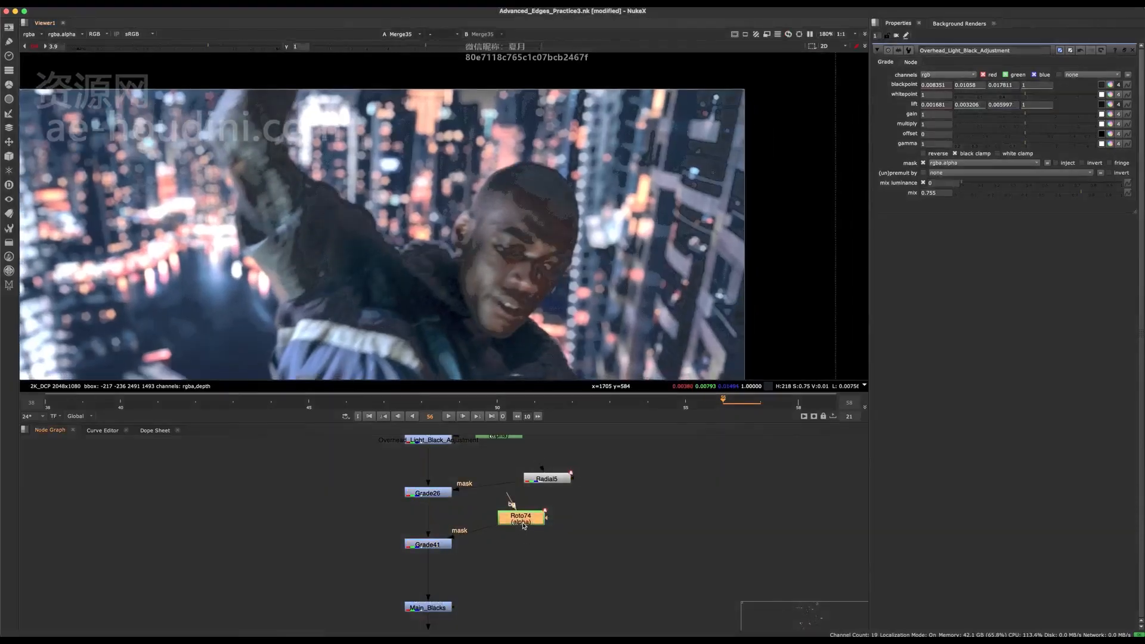
click(565, 295)
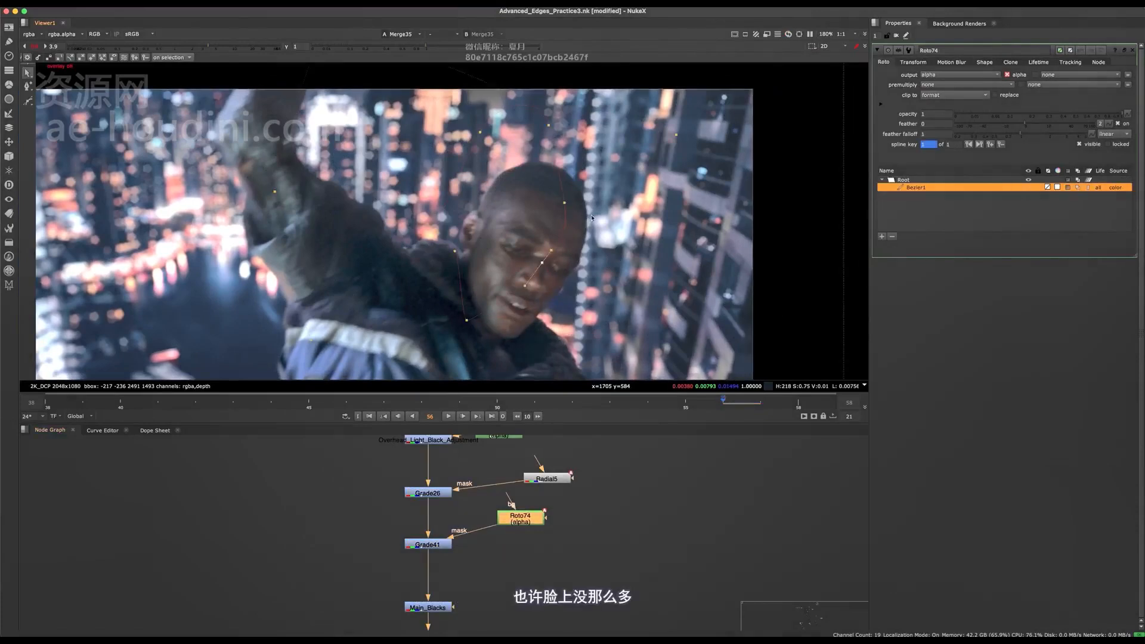
scroll(577, 244, down, 4)
drag(722, 89, 356, 380)
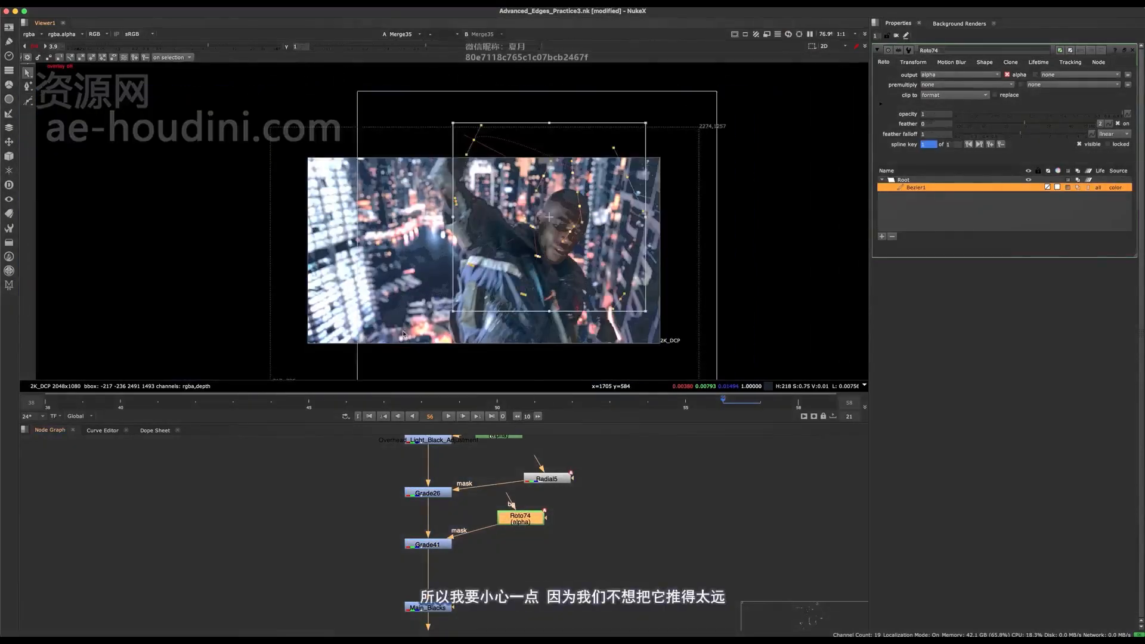
scroll(574, 256, up, 3)
drag(643, 301, 601, 270)
key(q)
key(q)
- Compare the face at frame 56 with Grade41 on and off, and save the script
click(428, 544)
key(d)
key(d)
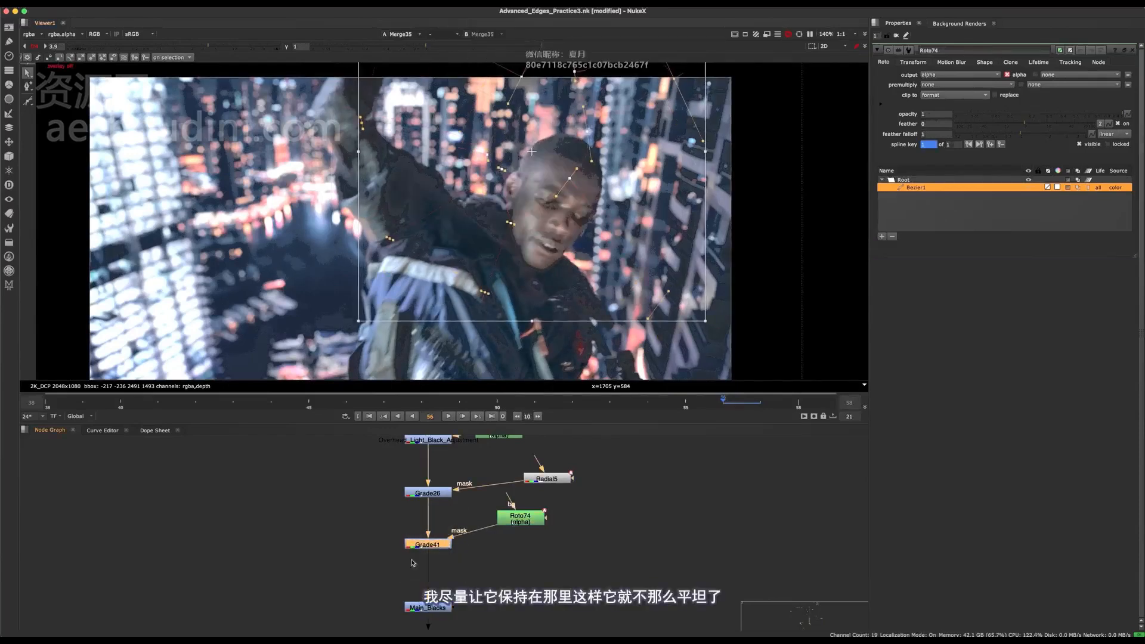
key(d)
key(d)
scroll(547, 171, down, 2)
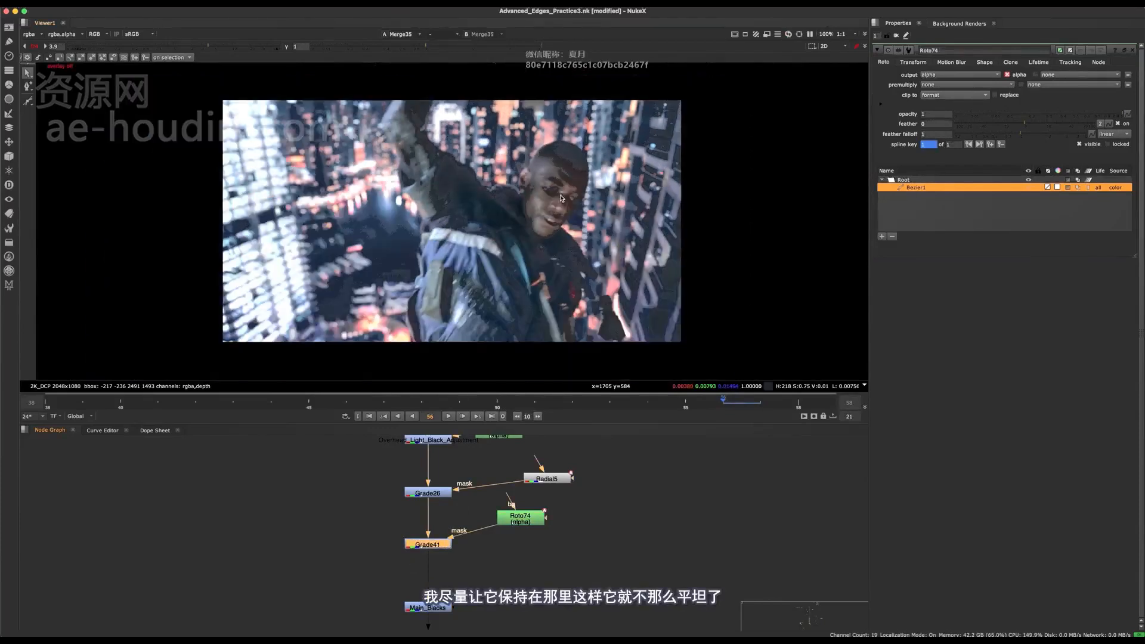
key(ctrl+s)
- At frame 41, check the image with Grade41 on and off and nudge the whole Roto74 Bezier slightly
click(157, 400)
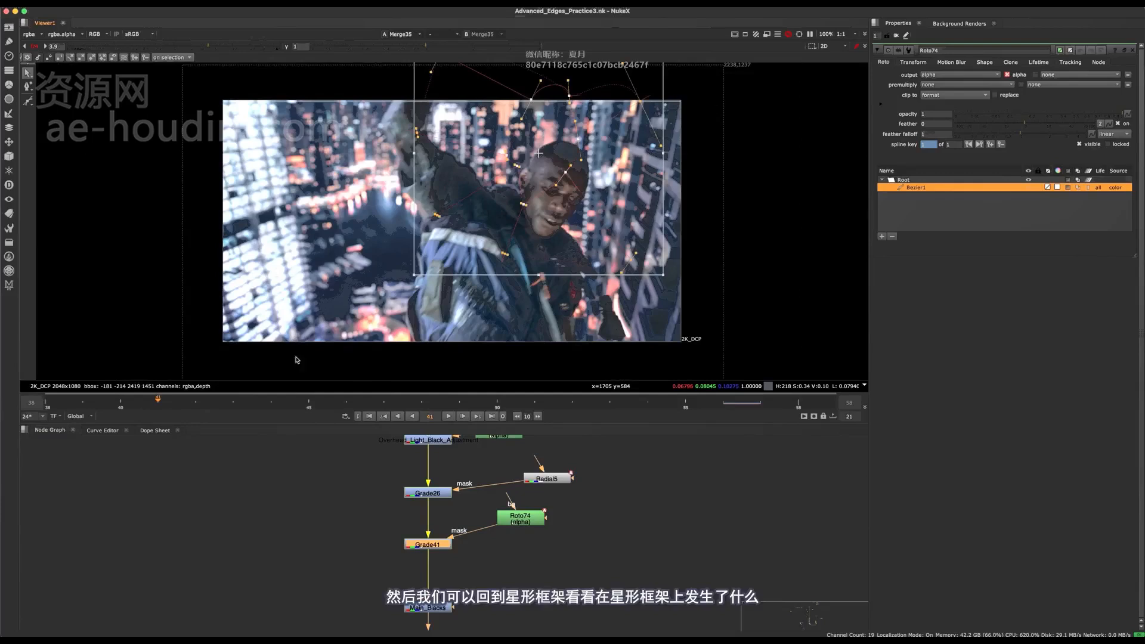
key(d)
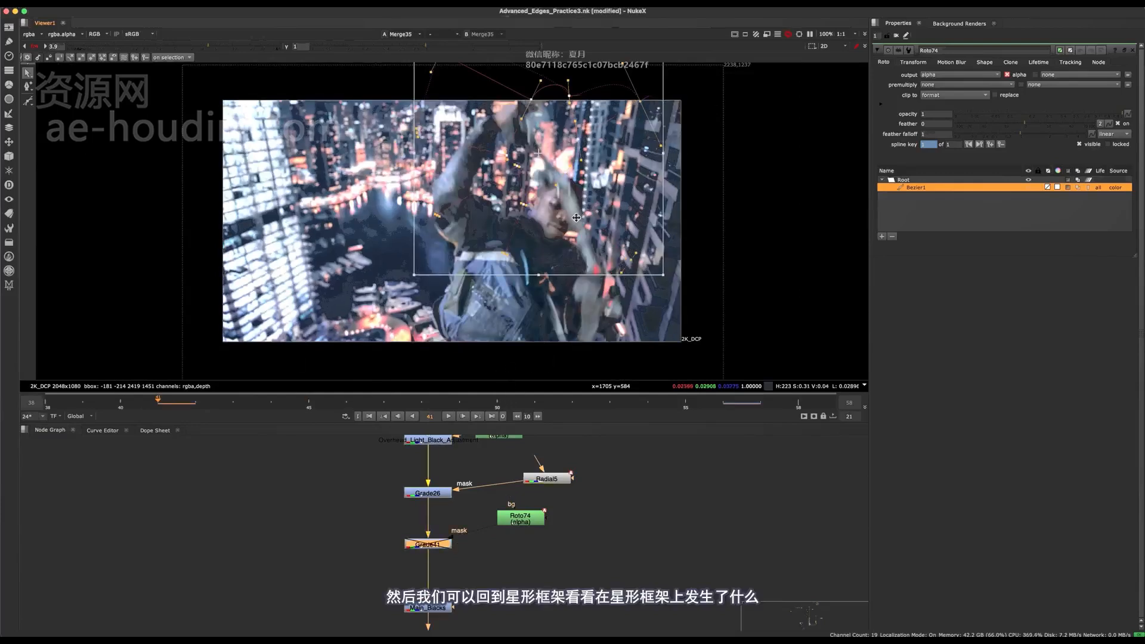
key(d)
key(d)
key(d)
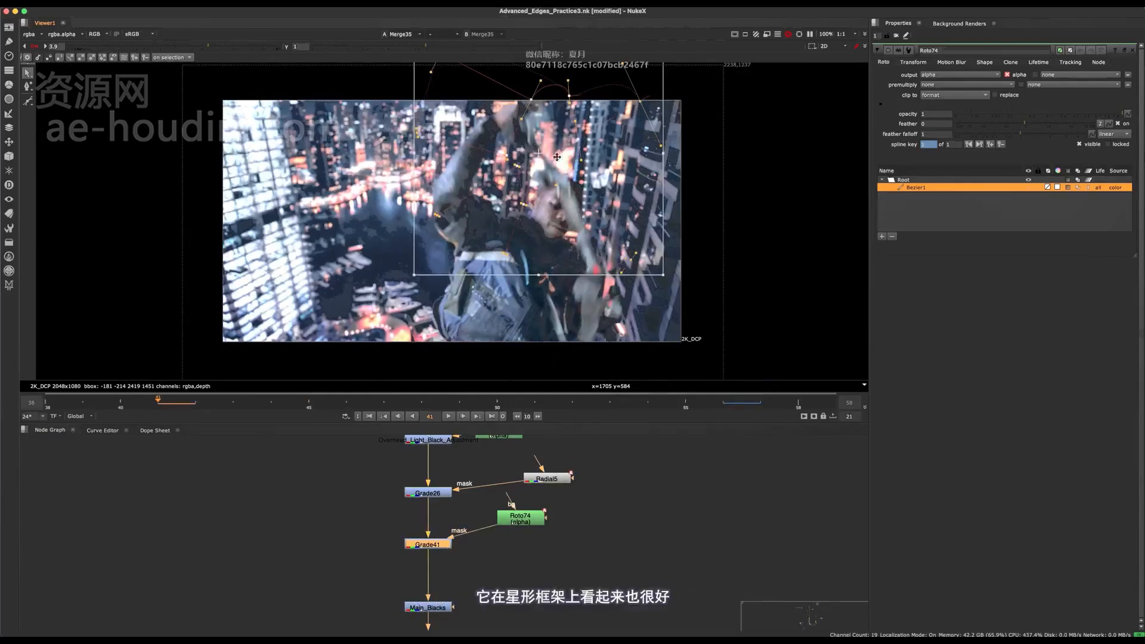
key(d)
key(d)
drag(548, 140, 546, 143)
- Save the script and reposition the whole Roto74 Bezier around the head at frame 49
click(459, 402)
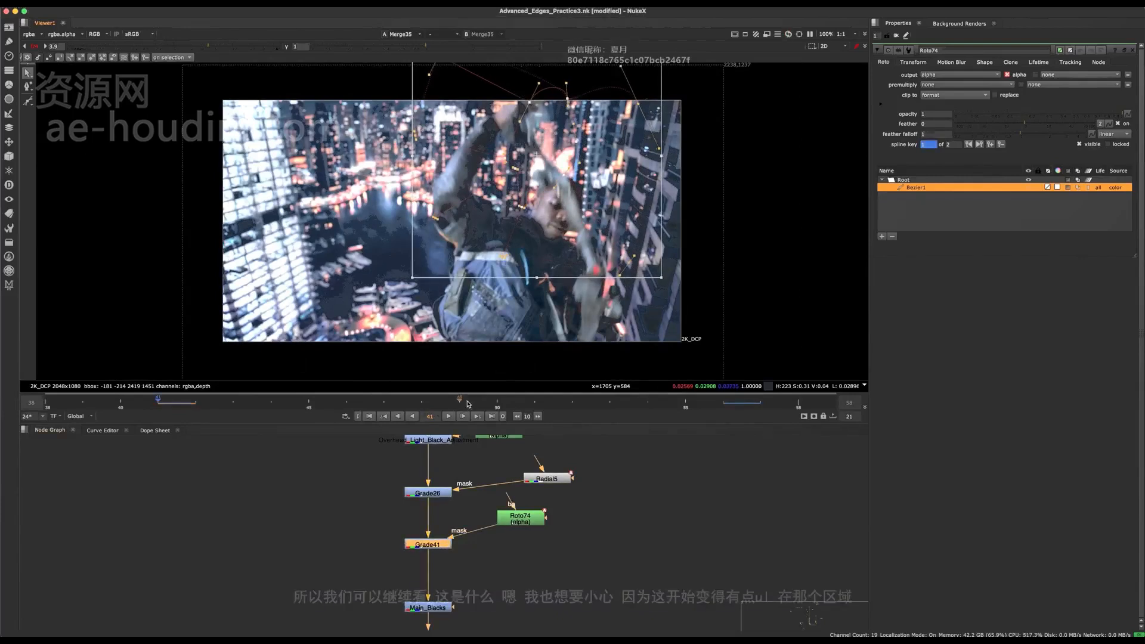
key(ctrl+s)
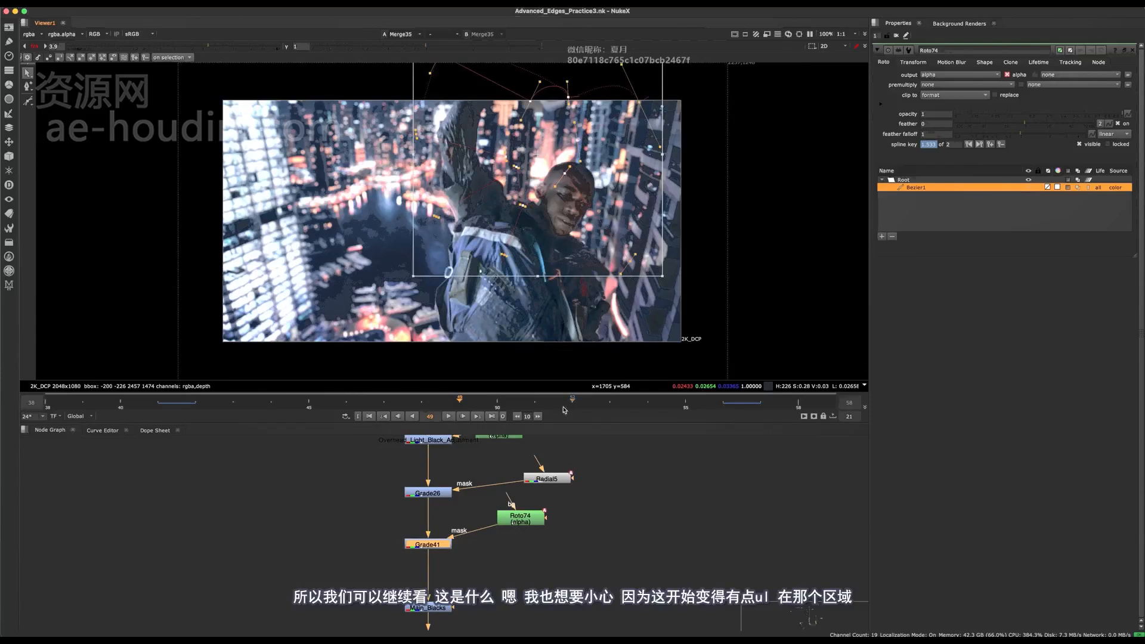
scroll(575, 171, up, 5)
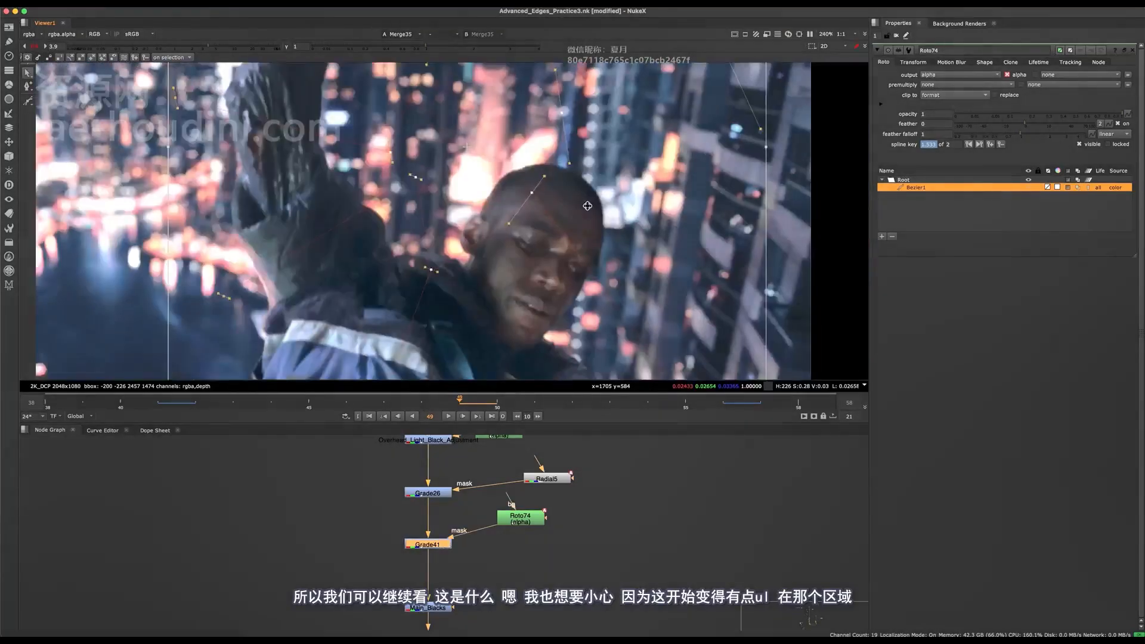
scroll(596, 208, down, 1)
mouse_move(621, 237)
mouse_down()
mouse_move(611, 204)
mouse_move(618, 222)
mouse_up()
key(q)
scroll(608, 230, down, 4)
scroll(605, 219, up, 7)
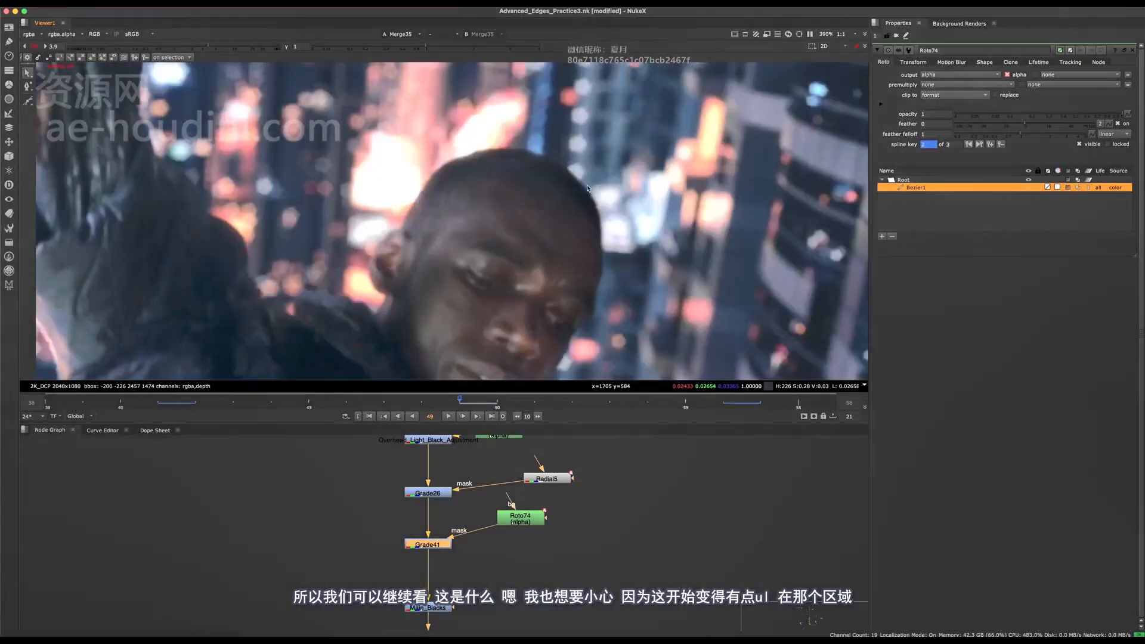
- Boost the viewer gain to about 18.5 and inspect the head's edge with Grade41 toggled
middle_drag(587, 190, 516, 185)
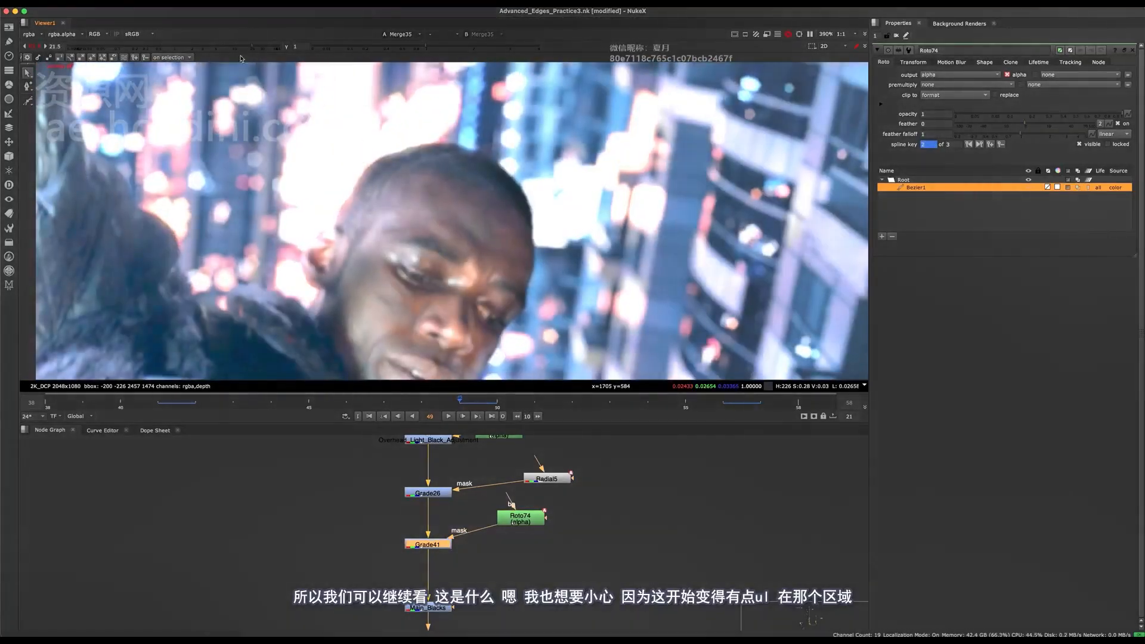
scroll(488, 233, down, 10)
scroll(488, 224, up, 5)
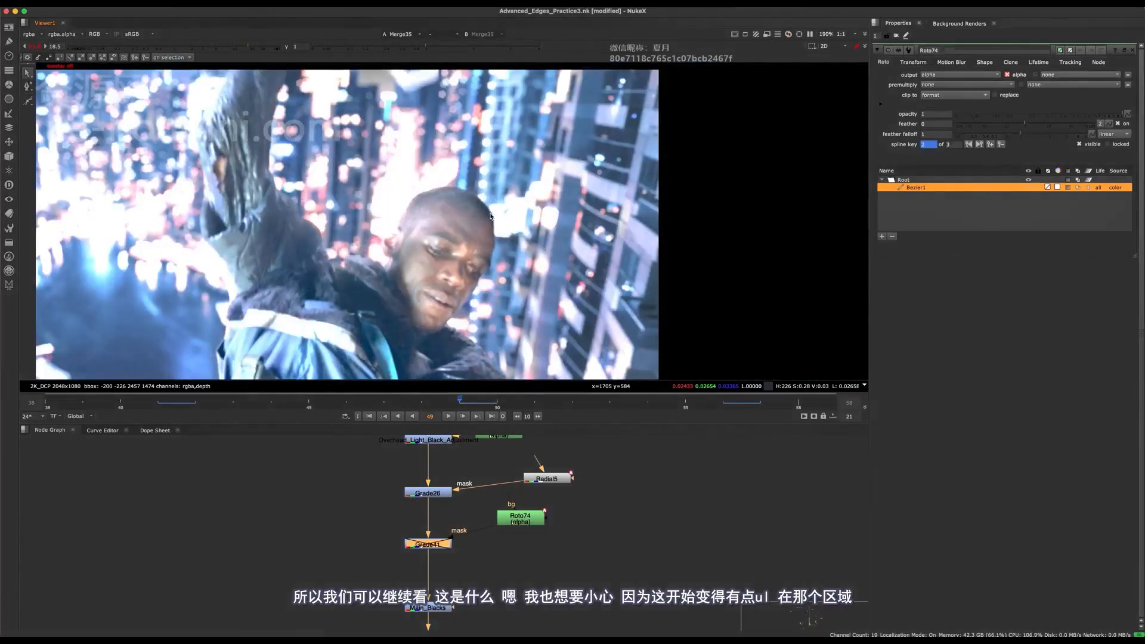
- Compare the head's edge with the Main_Blacks grade on and off in the brightened image
middle_drag(457, 524, 452, 458)
drag(459, 504, 373, 571)
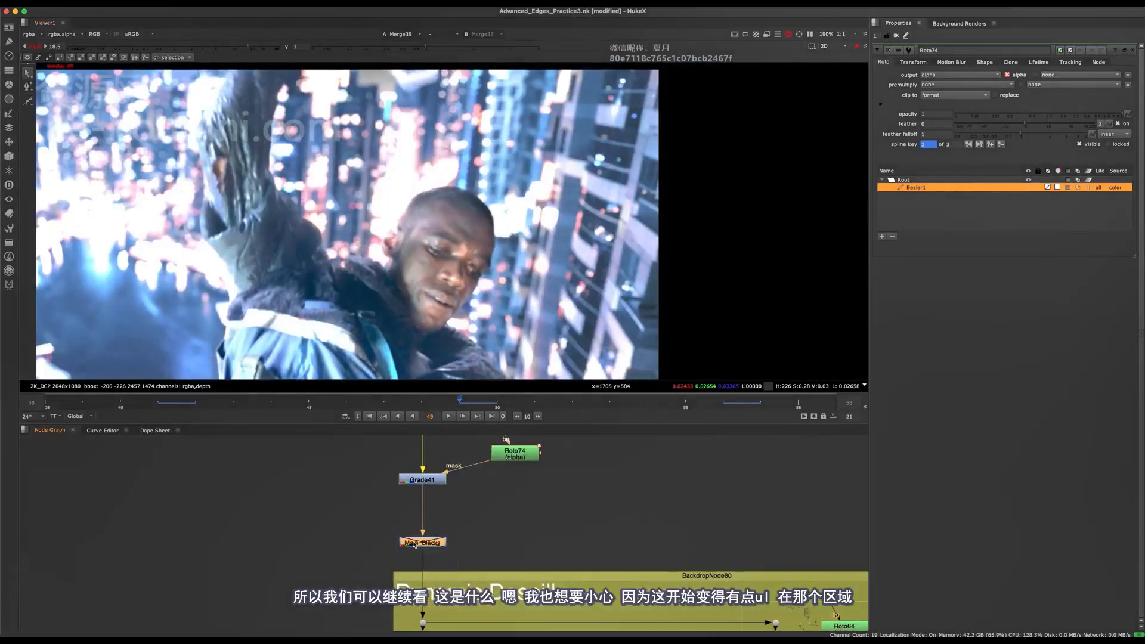
key(d)
scroll(440, 528, up, 1)
key(d)
scroll(445, 518, up, 1)
scroll(488, 213, up, 2)
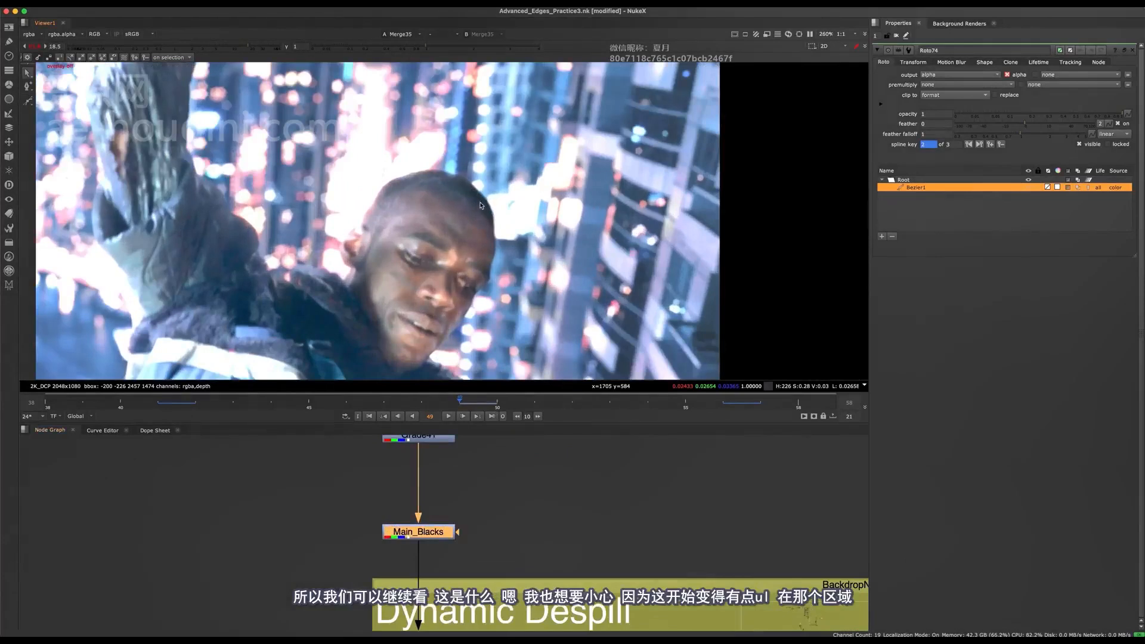
key(d)
key(d)
key(d)
key(d)
- Toggle Grade41 and Grade26 one after the other to examine what each does to the head's edge
middle_drag(486, 546, 484, 629)
drag(465, 489, 388, 548)
key(d)
middle_drag(432, 497, 423, 570)
key(d)
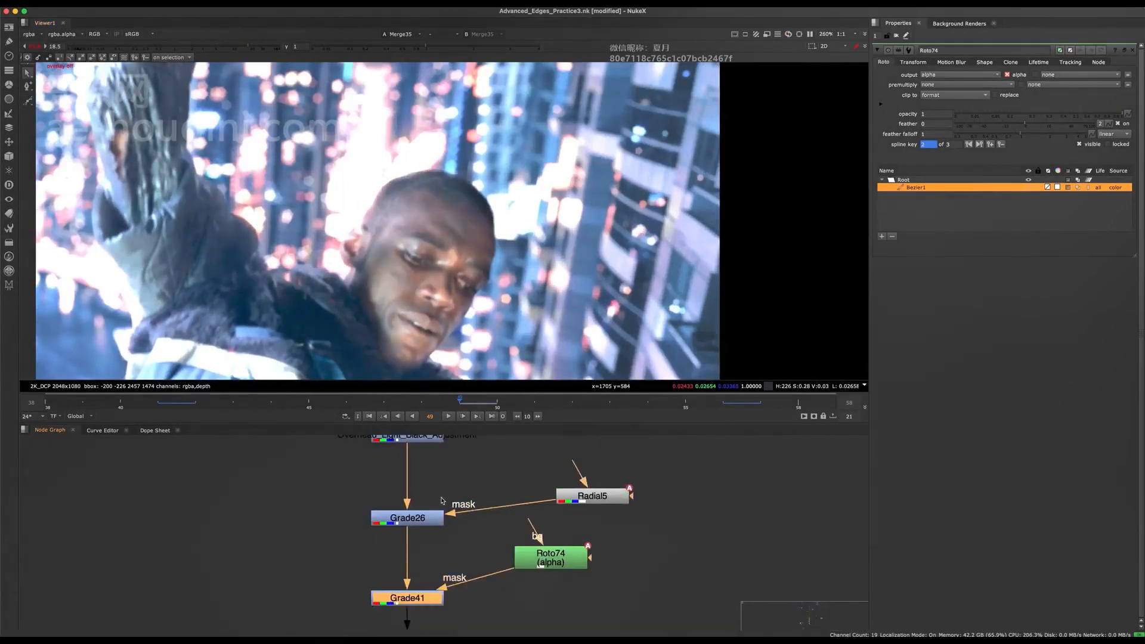
drag(455, 482, 383, 535)
key(d)
middle_drag(422, 481, 425, 550)
key(d)
- Toggle Overhead_Light_Black_Adjustment and SL_Pocket to check their influence on the head's edge
drag(457, 474, 395, 525)
key(d)
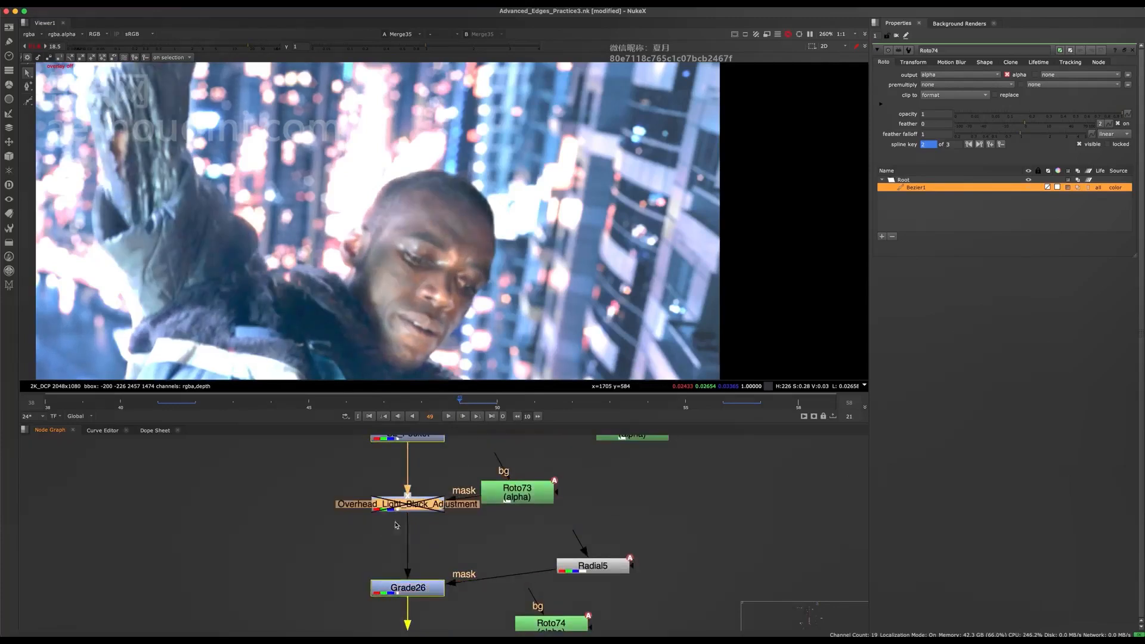
middle_drag(395, 525, 393, 586)
key(d)
drag(453, 477, 348, 527)
key(d)
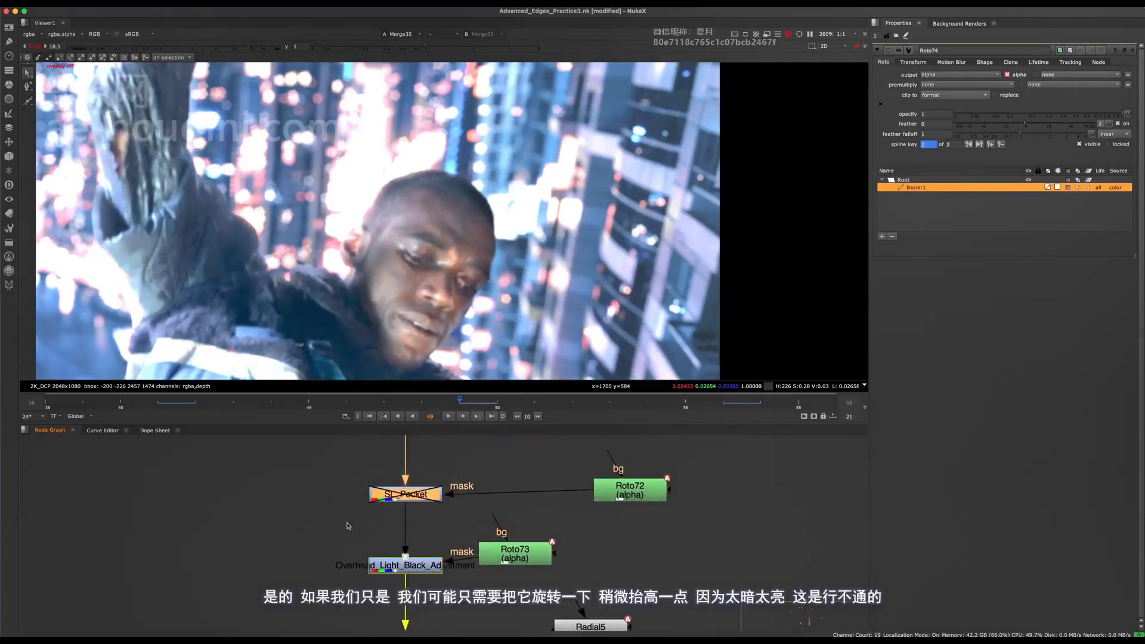
key(d)
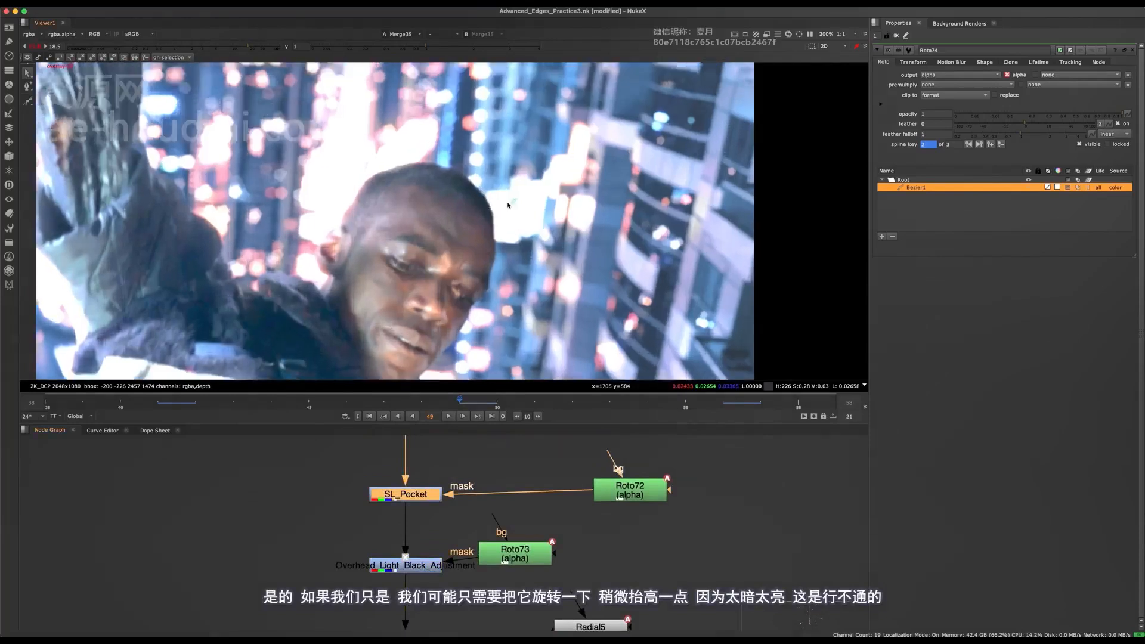
- Examine the forehead edge against the bright windows at normal viewer gain and with the gain raised to 15
scroll(496, 197, up, 3)
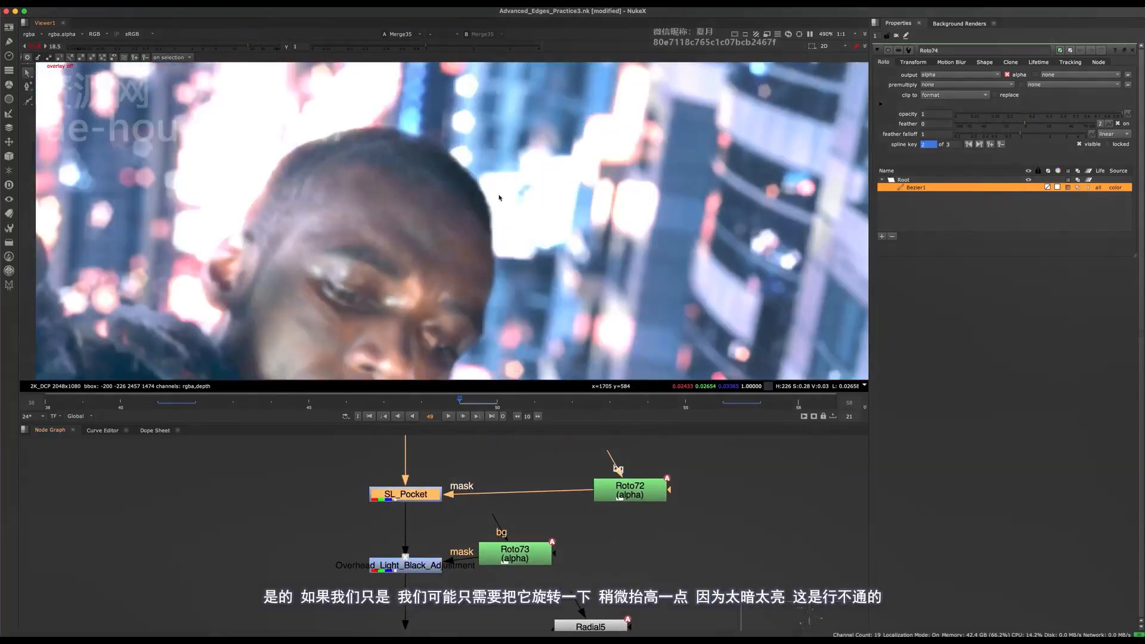
click(36, 46)
scroll(435, 208, down, 5)
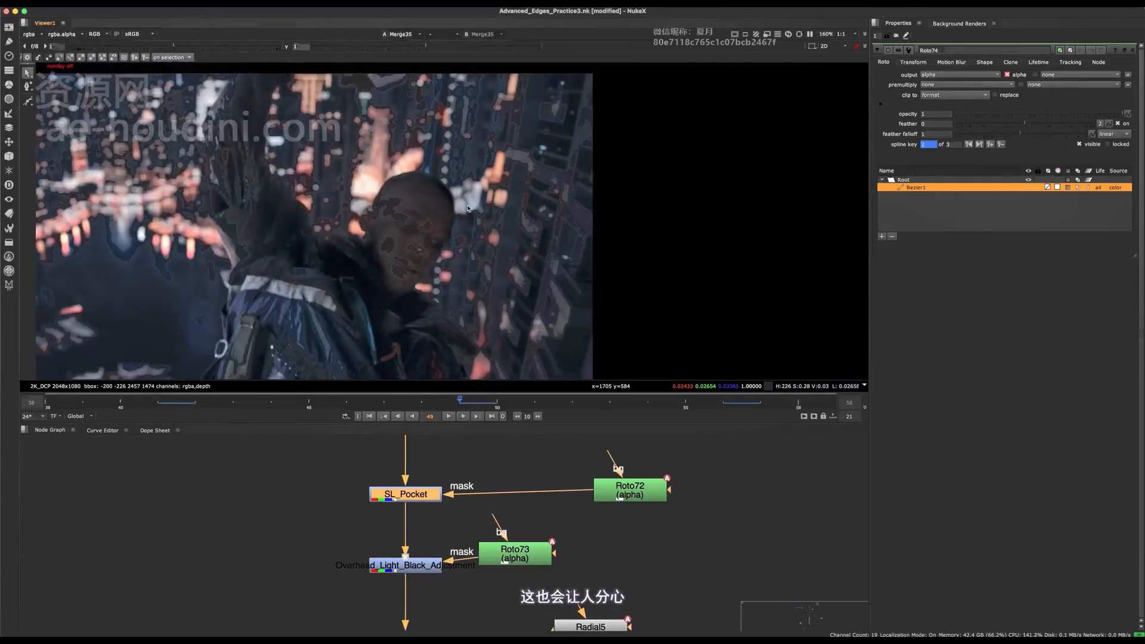
scroll(499, 193, up, 4)
drag(210, 47, 243, 46)
middle_drag(460, 256, 455, 252)
scroll(486, 213, down, 5)
middle_drag(449, 599, 437, 483)
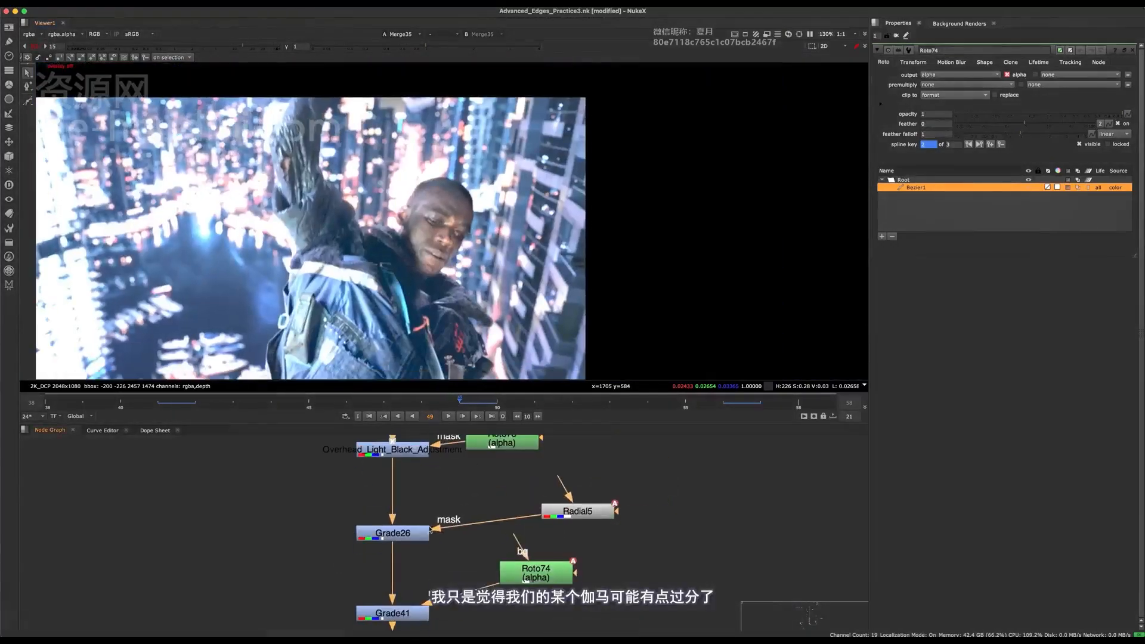
- Compare the head at frame 49 with Grade26 and Grade41 each switched on and off
click(403, 535)
key(d)
middle_drag(409, 545, 421, 489)
key(d)
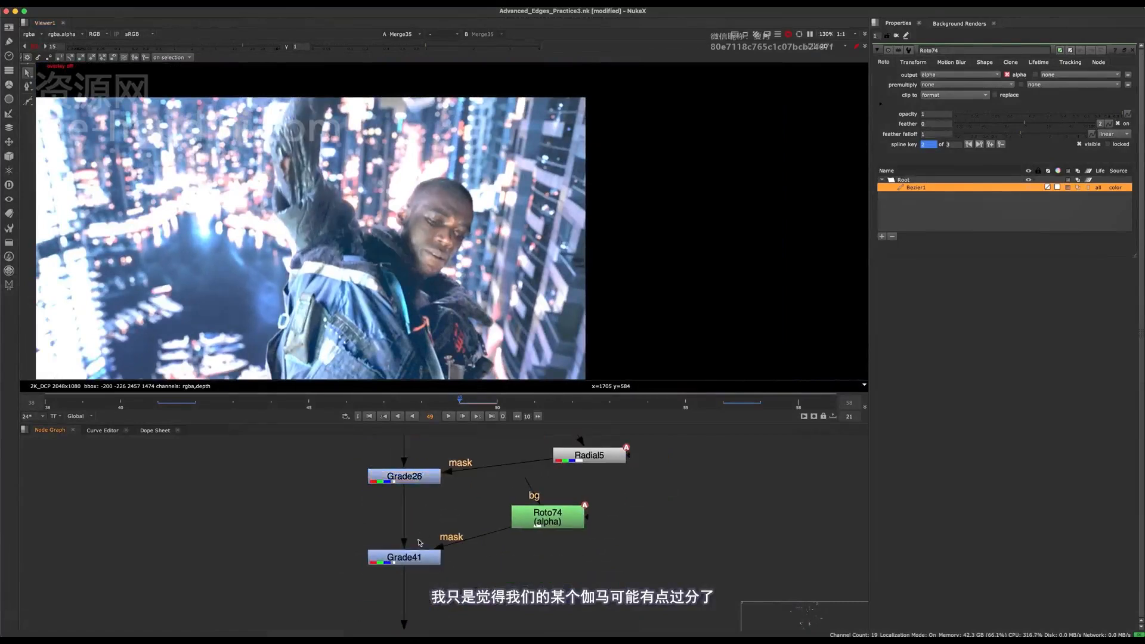
click(424, 566)
key(d)
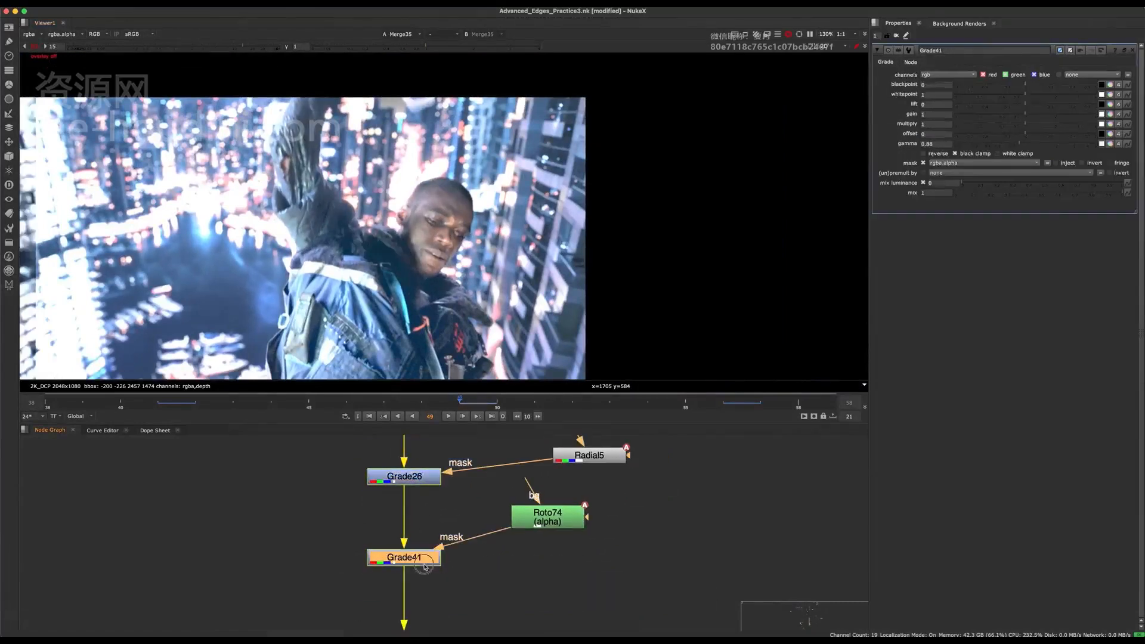
key(d)
- Return to the Roto74 shape and set the viewer gain to 9.6 to inspect the dark area of the head
click(547, 517)
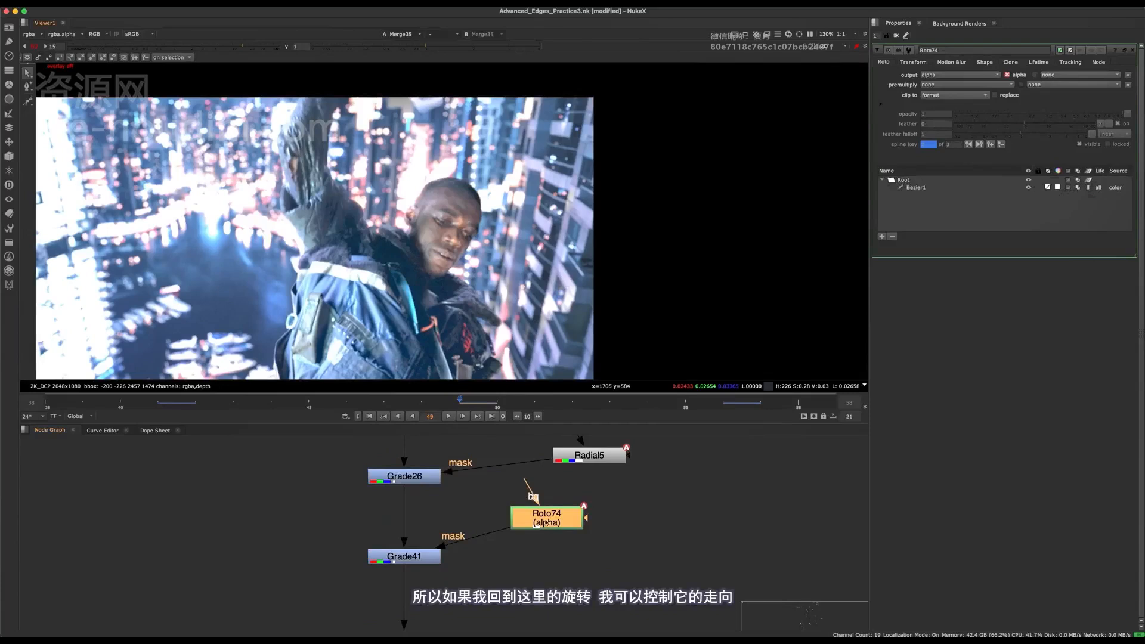
scroll(438, 179, up, 4)
key(super+a)
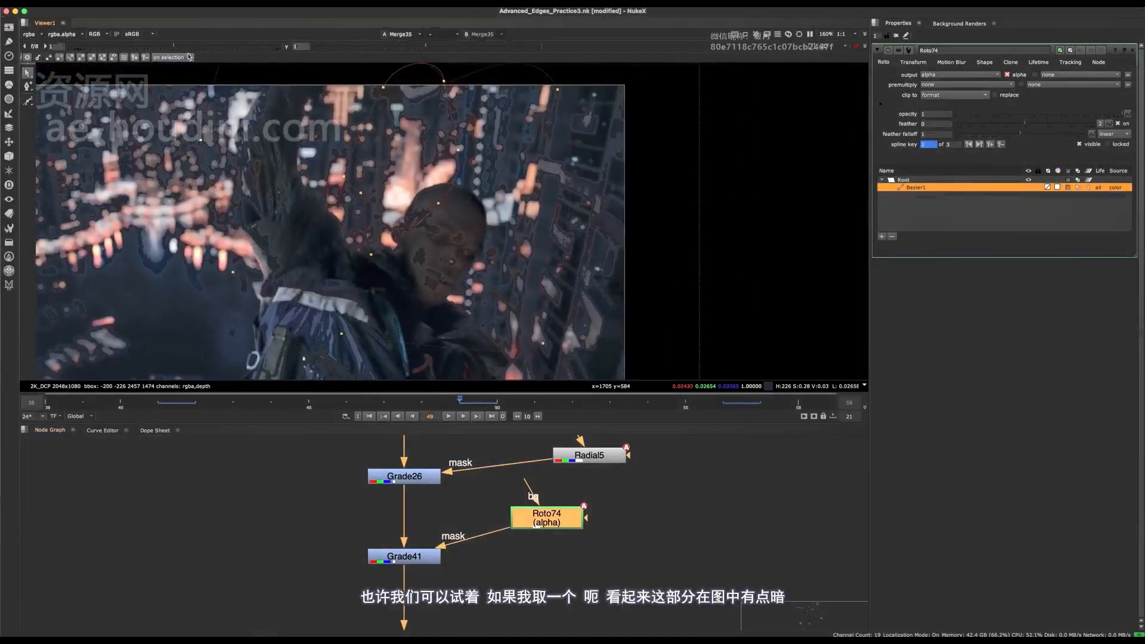
click(232, 51)
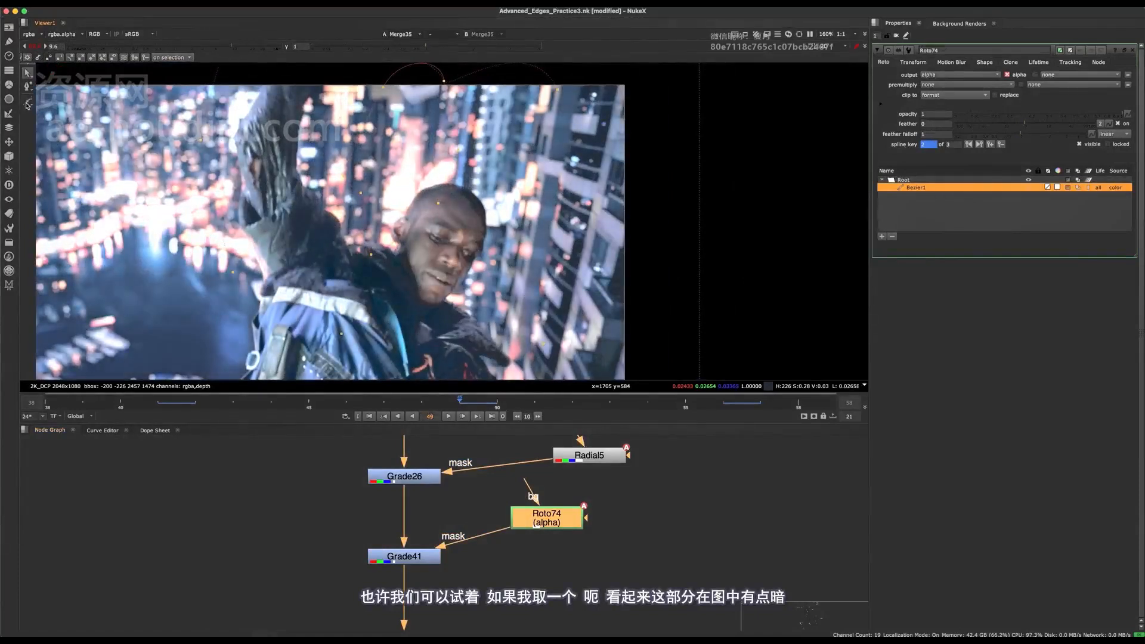
- Draw a small closed Bezier in Roto74 over the dark upper forehead edge and set its blending mode to minus
click(28, 106)
click(71, 103)
mouse_move(469, 201)
middle_down()
mouse_move(452, 162)
mouse_move(490, 154)
mouse_move(485, 145)
mouse_move(460, 164)
middle_up()
scroll(452, 162, up, 5)
click(464, 140)
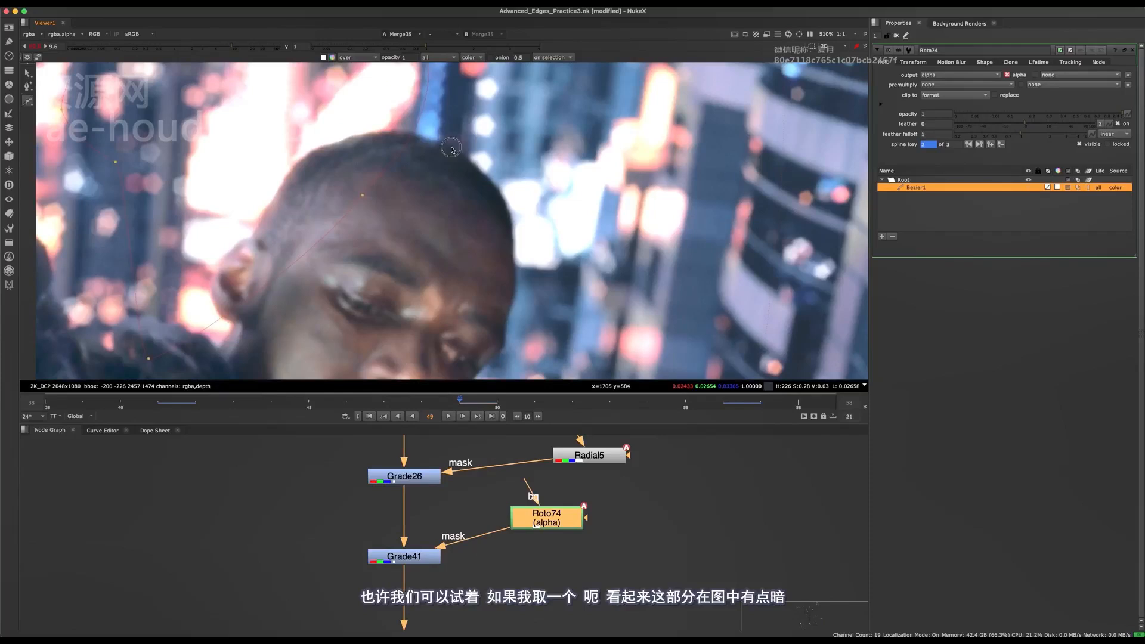
click(466, 231)
click(500, 248)
click(539, 213)
key(Return)
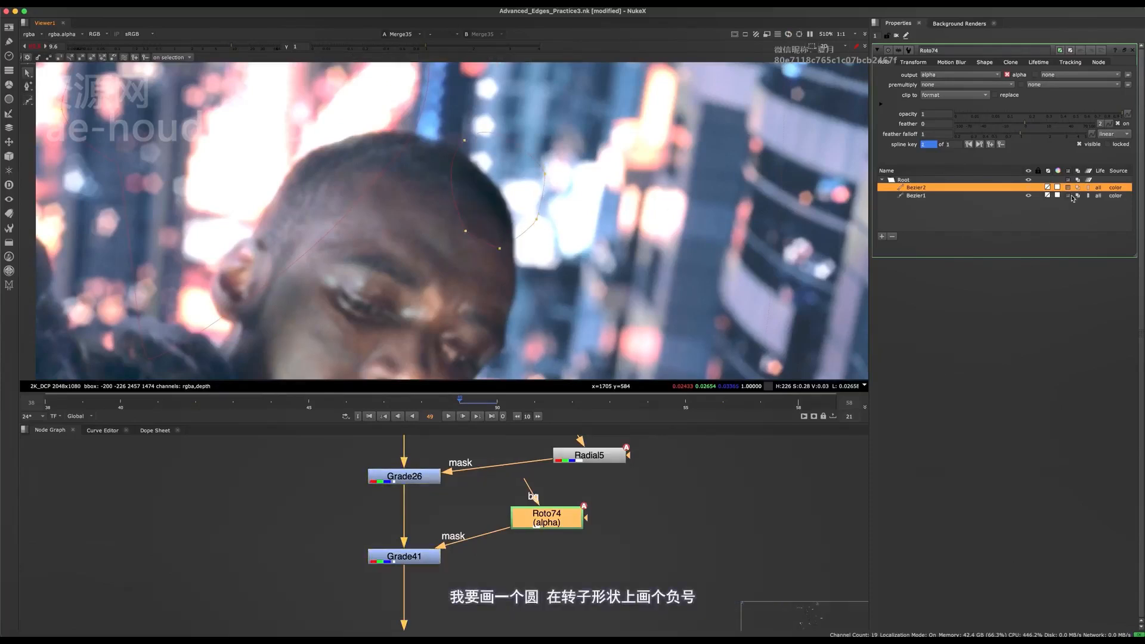
click(1079, 190)
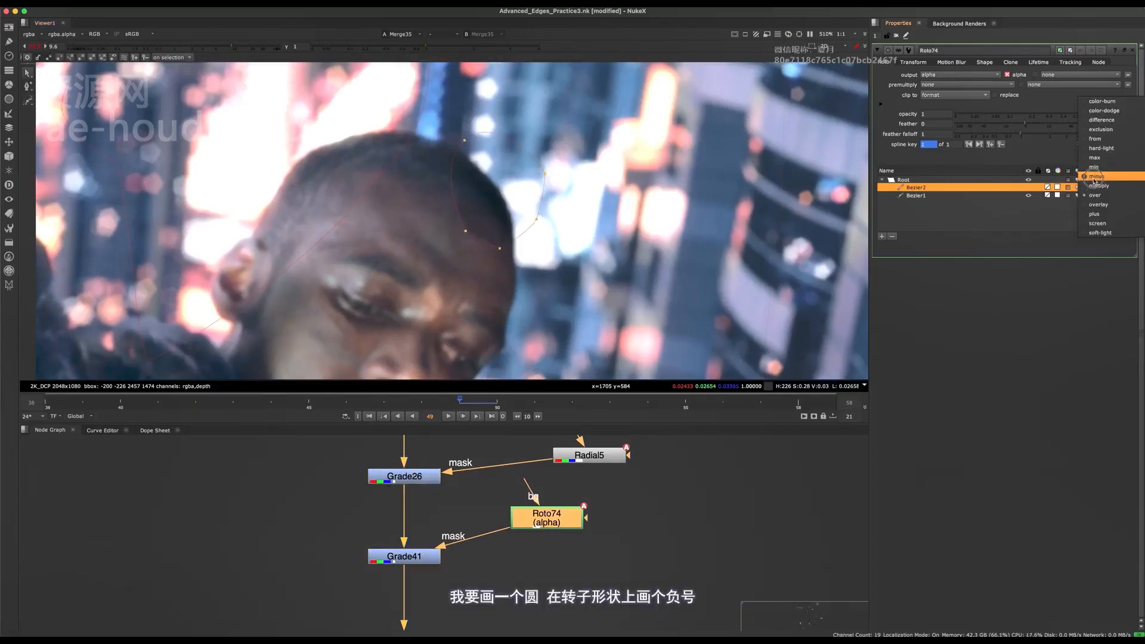
click(1091, 173)
- Select all points of the new minus shape and expand its feather edge outward
key(super+a)
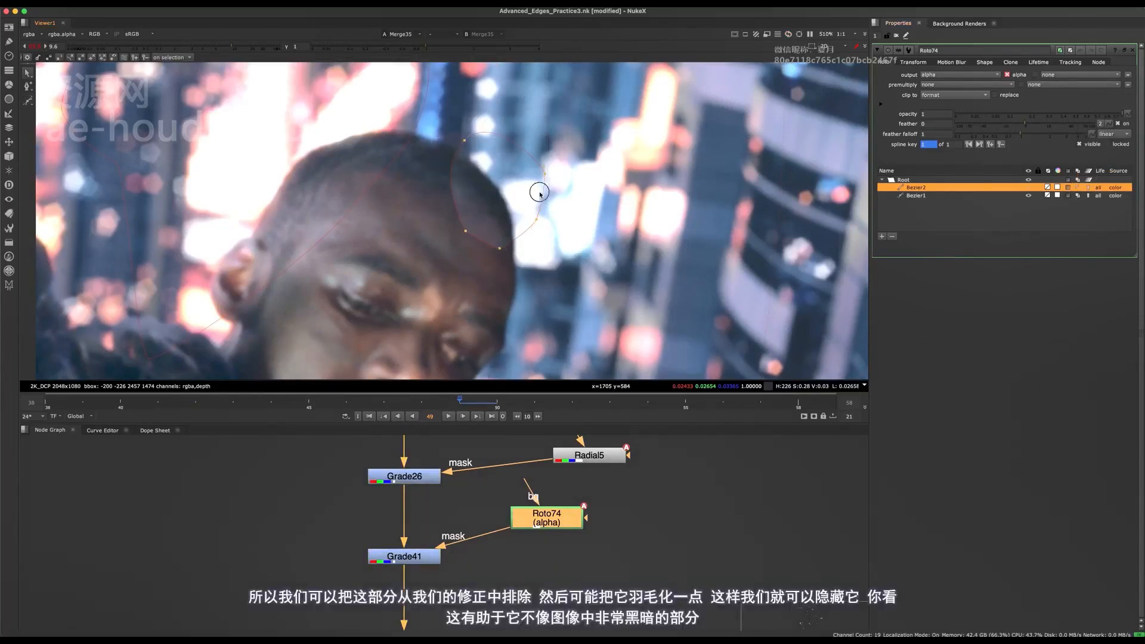
mouse_move(539, 195)
mouse_down()
mouse_move(633, 185)
mouse_move(529, 200)
mouse_move(570, 177)
mouse_move(540, 205)
mouse_up()
key(e)
key(e)
key(e)
key(e)
key(e)
key(e)
key(e)
key(e)
scroll(543, 200, down, 4)
key(e)
key(e)
key(e)
key(e)
key(e)
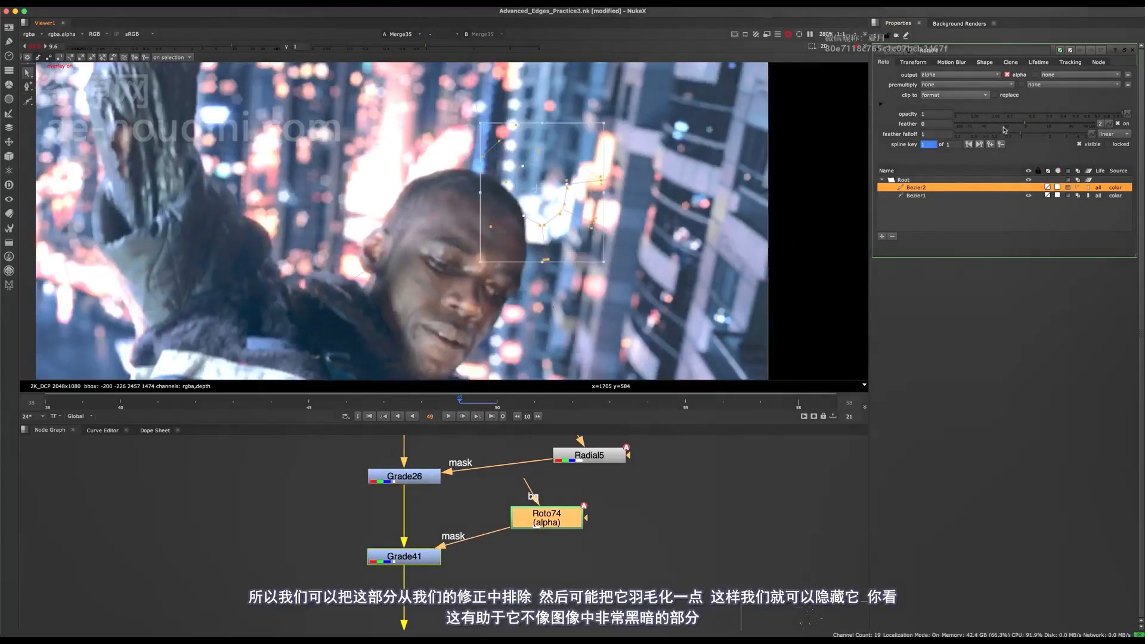
- Set the minus shape's feather to 22
drag(1025, 124, 1057, 124)
key(alt+i)
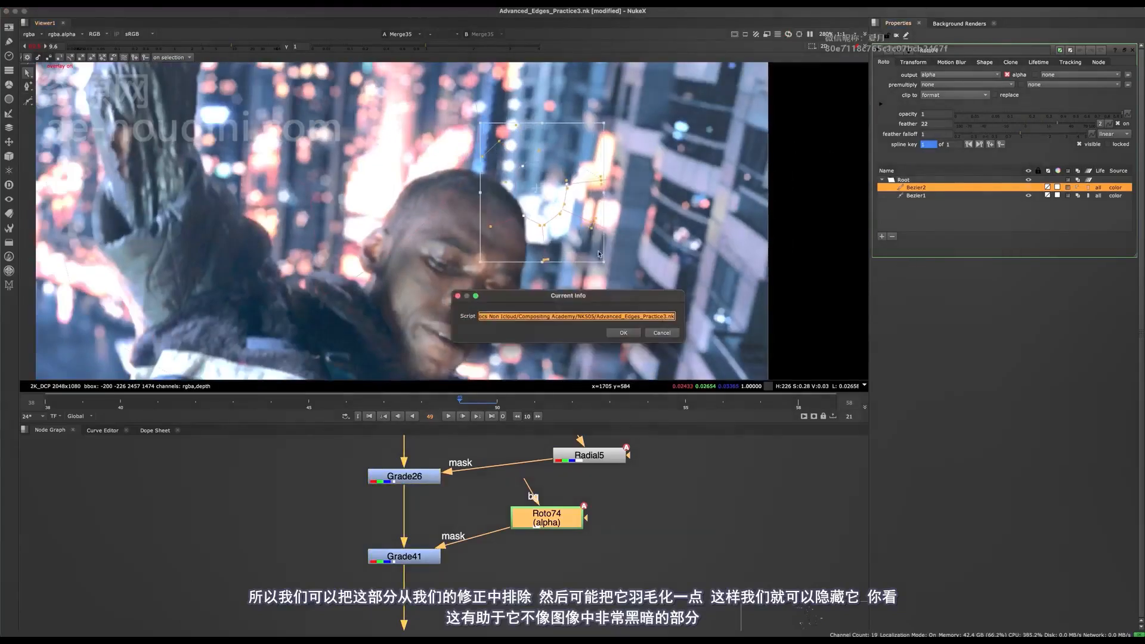
click(661, 332)
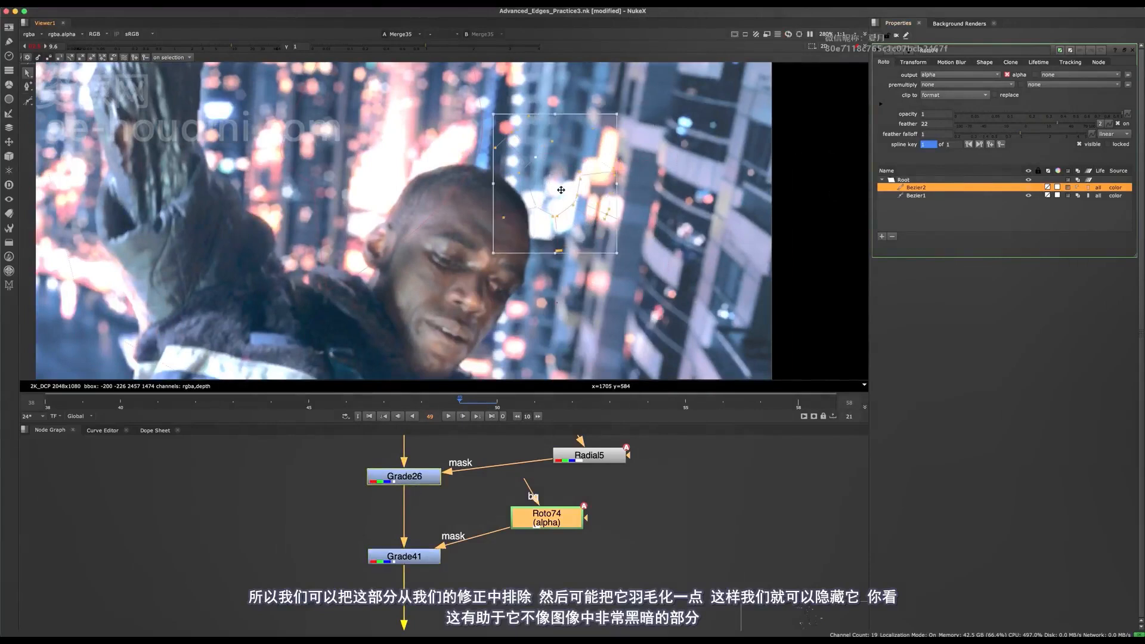
- Check the feathered forehead edge with the roto overlay off and save the script
key(o)
scroll(540, 190, down, 5)
scroll(537, 184, up, 5)
key(o)
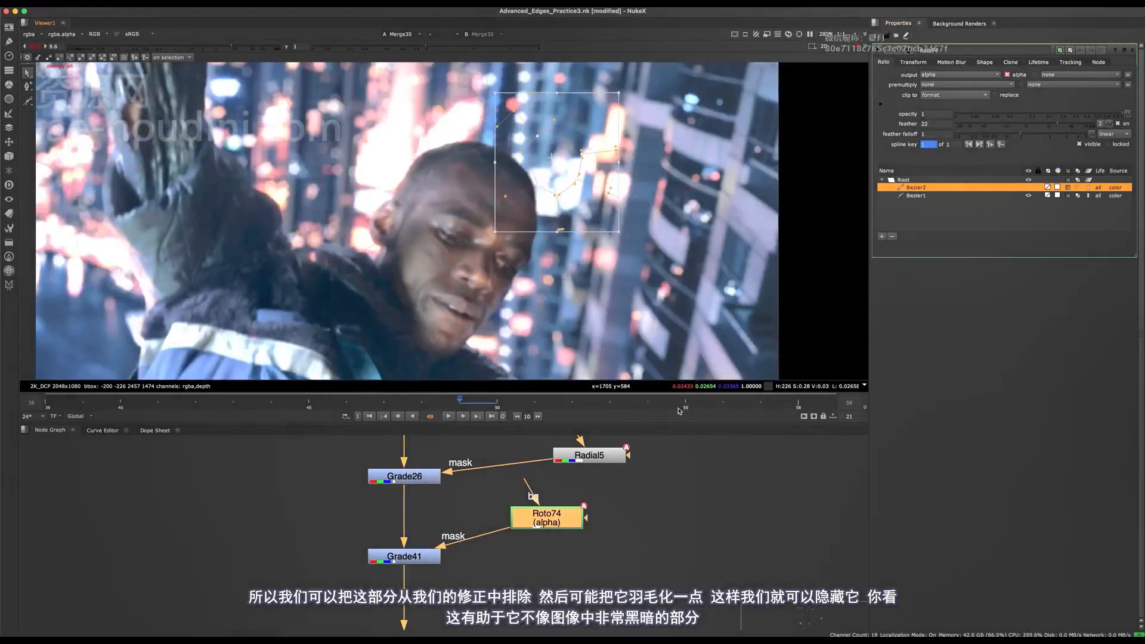
key(ctrl+s)
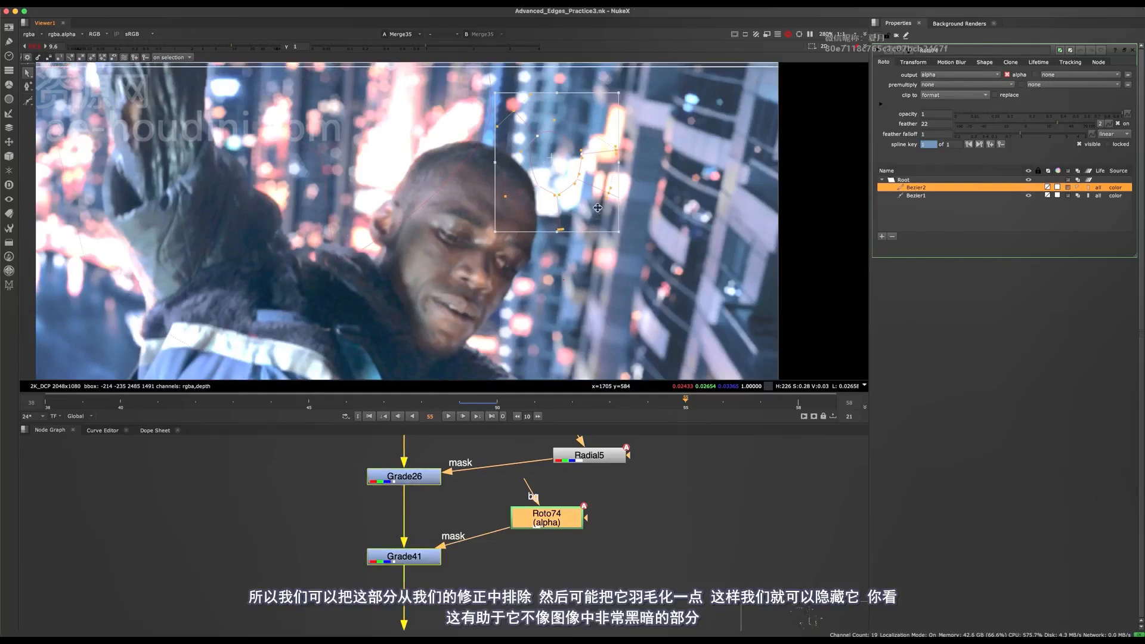
- At frame 55, reposition the minus shape beside the forehead, expanding its feather edge and smoothing its points
drag(583, 164, 666, 119)
middle_drag(617, 157, 608, 231)
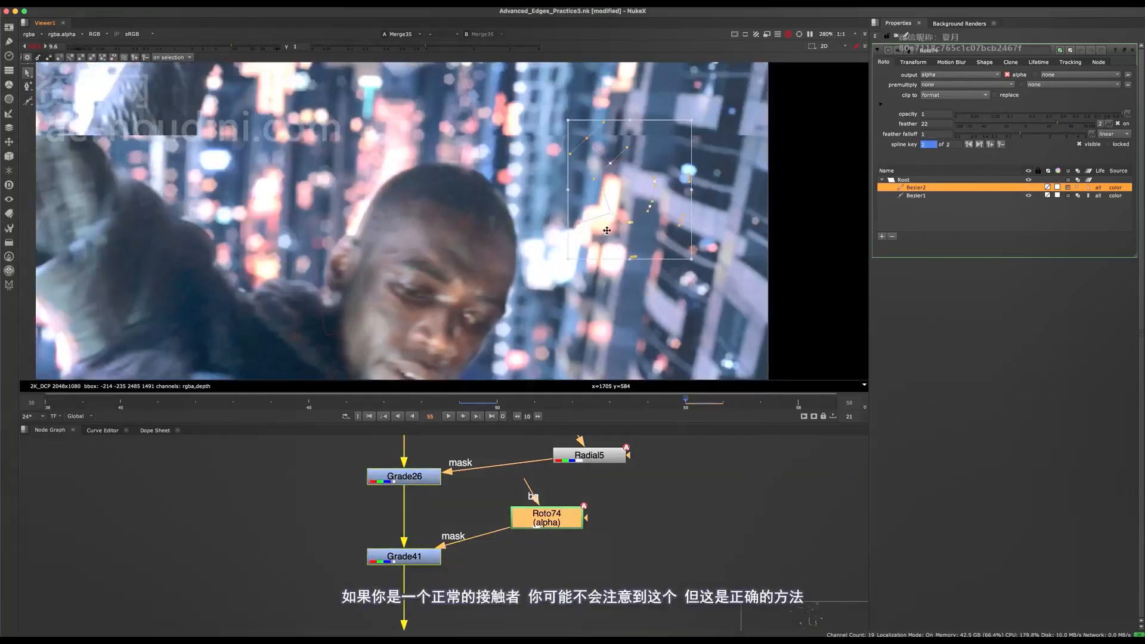
drag(606, 230, 510, 219)
key(e)
key(e)
key(e)
key(e)
key(e)
key(e)
key(e)
key(e)
click(514, 302)
key(z)
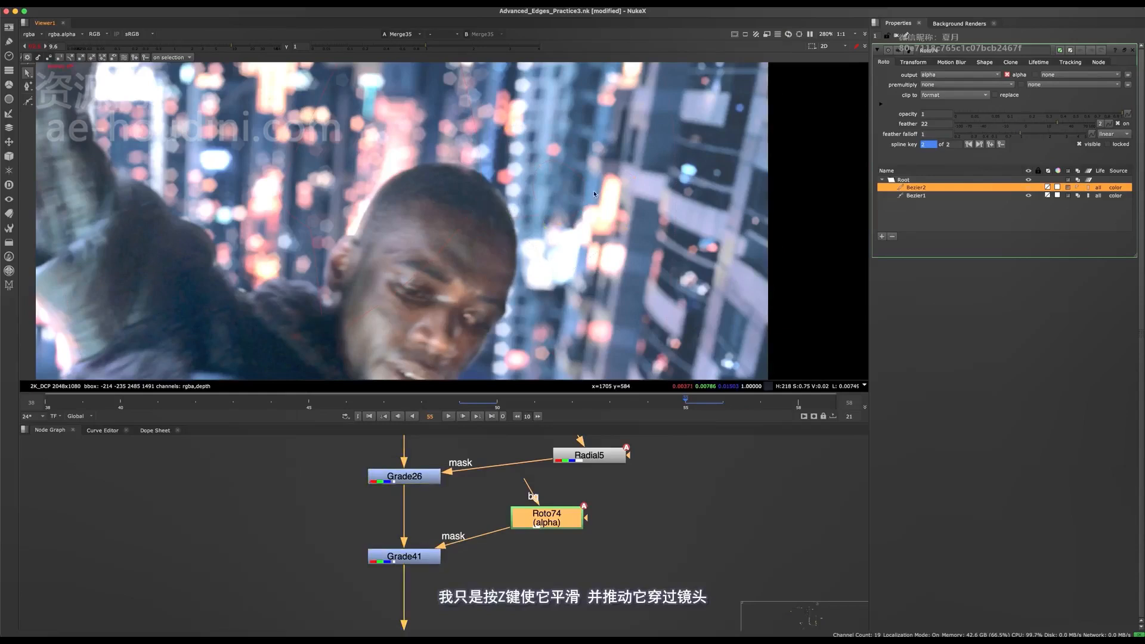
- Select all points of the minus shape at frame 55 and nudge the shape against the forehead's dark edge
middle_drag(602, 192, 592, 230)
drag(705, 100, 413, 360)
drag(565, 239, 561, 230)
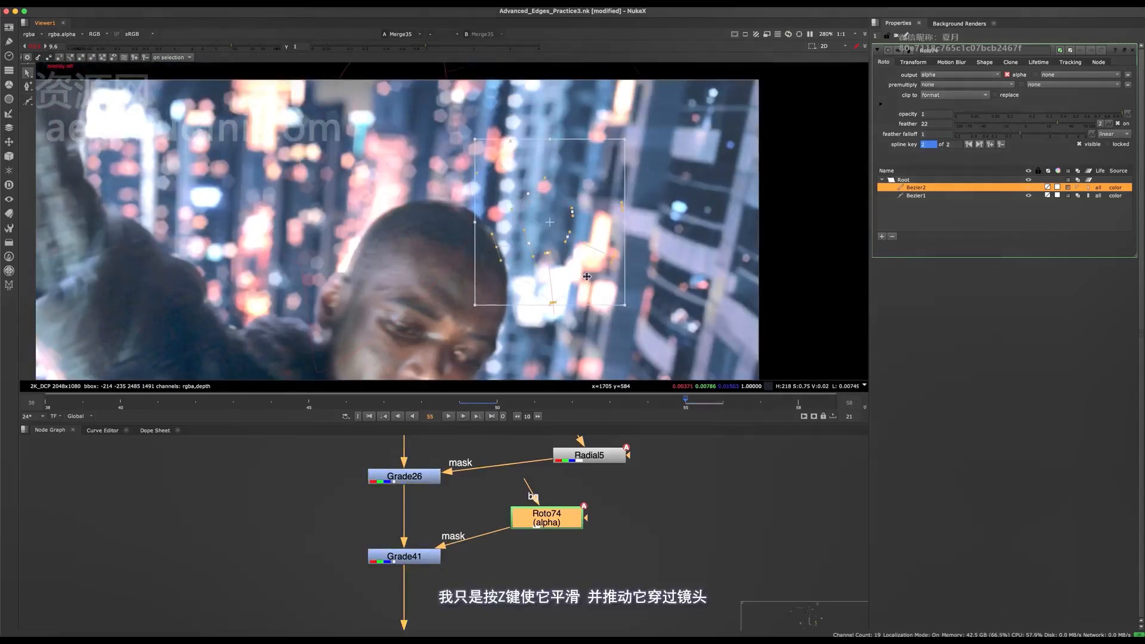
- Save the script and move the minus shape at frame 58 to follow the forehead's edge
click(798, 401)
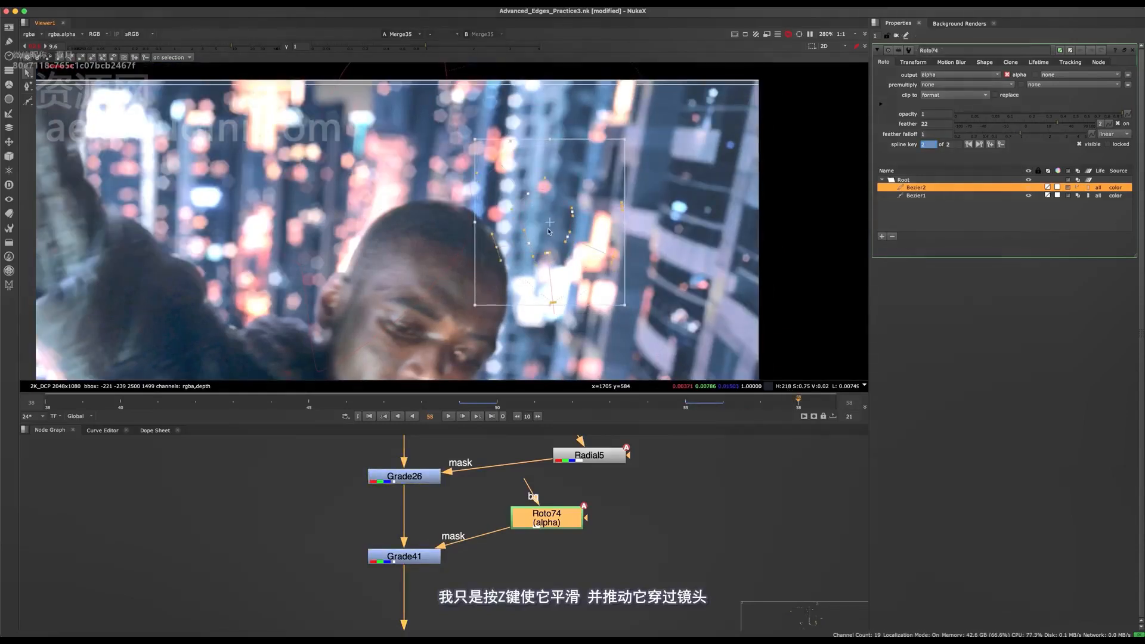
key(super+s)
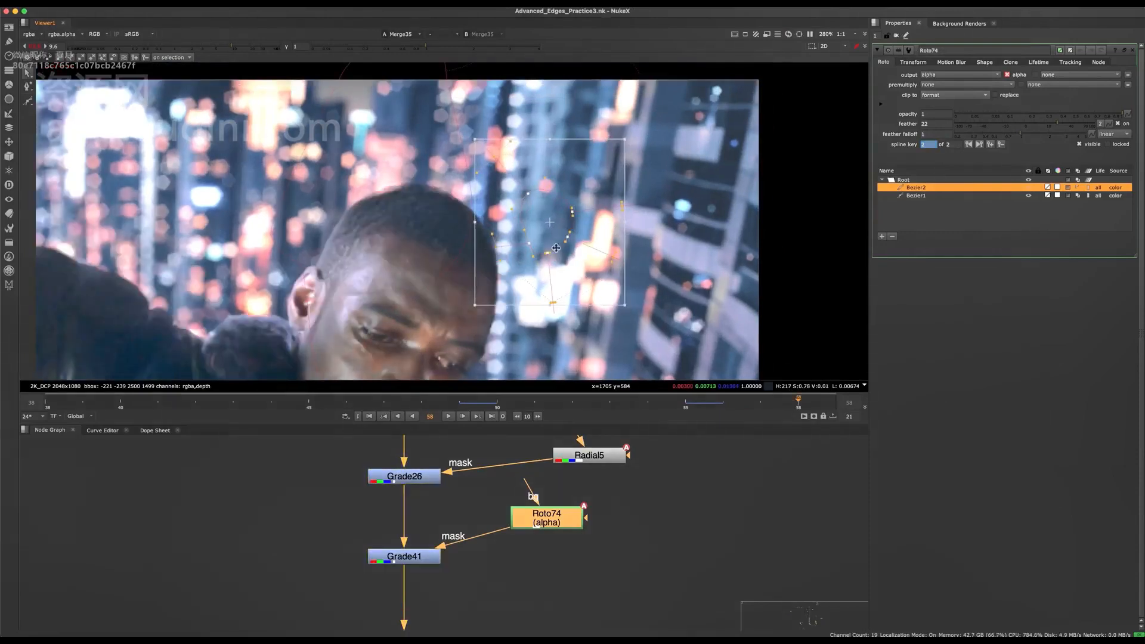
middle_drag(556, 263, 571, 235)
drag(549, 207, 554, 208)
key(q)
key(q)
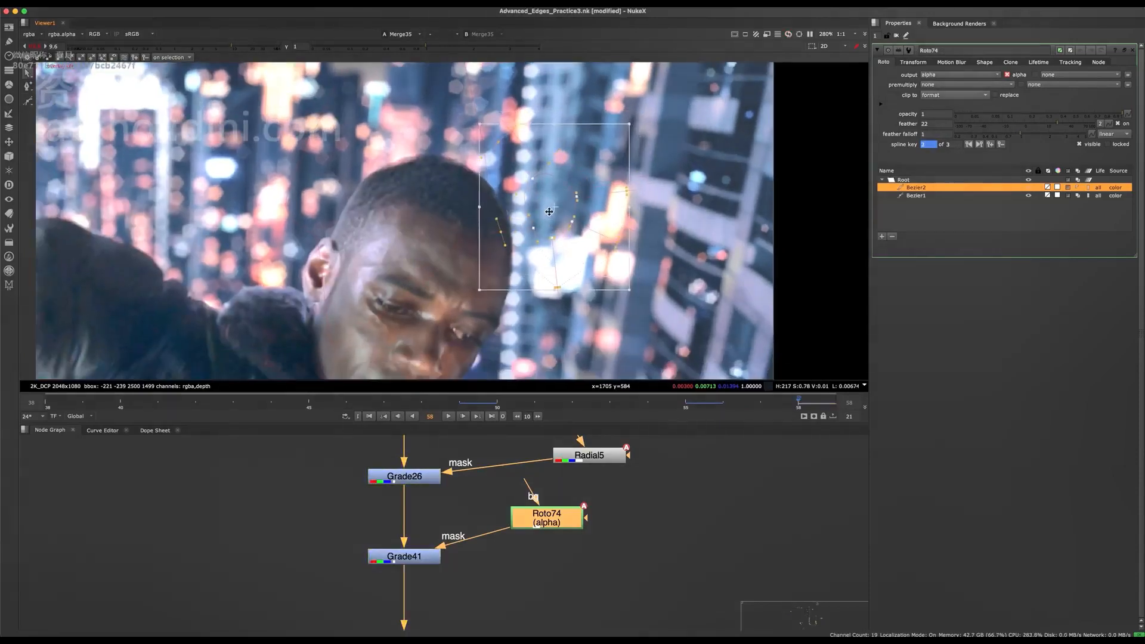
- Select the Bezier1 shape to check the head's upper outline at frame 58, and reselect the minus shape
click(495, 170)
scroll(472, 172, up, 5)
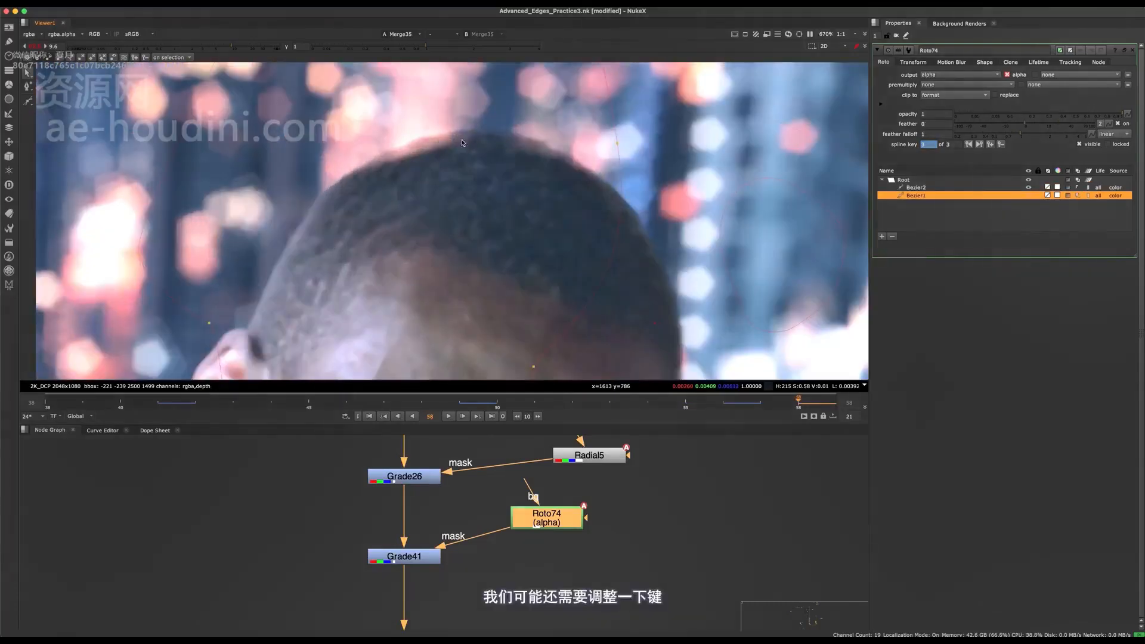
scroll(463, 143, down, 3)
middle_drag(546, 264, 491, 230)
click(575, 282)
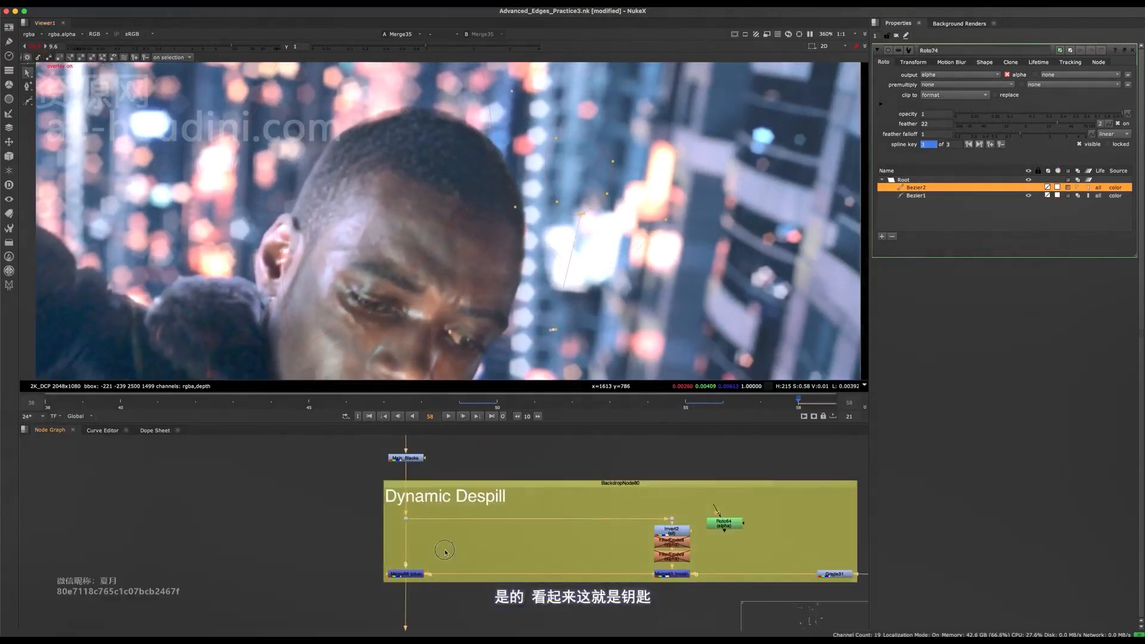
- Examine the keyed edge along the top of the head, the ear and the fur collar at frame 58
click(407, 574)
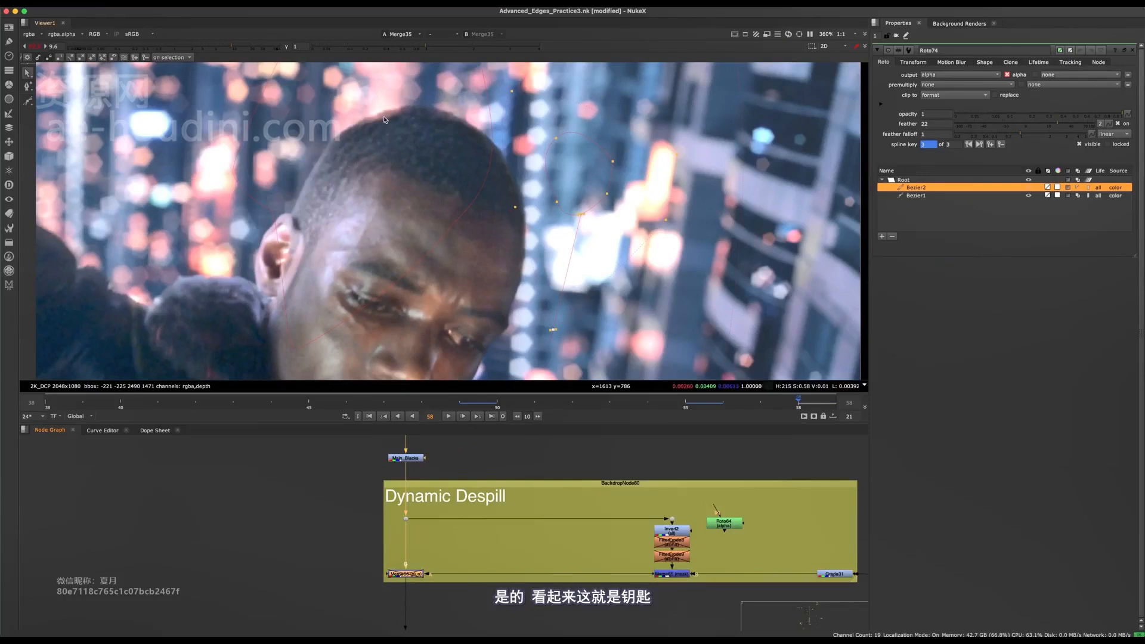
scroll(394, 156, up, 3)
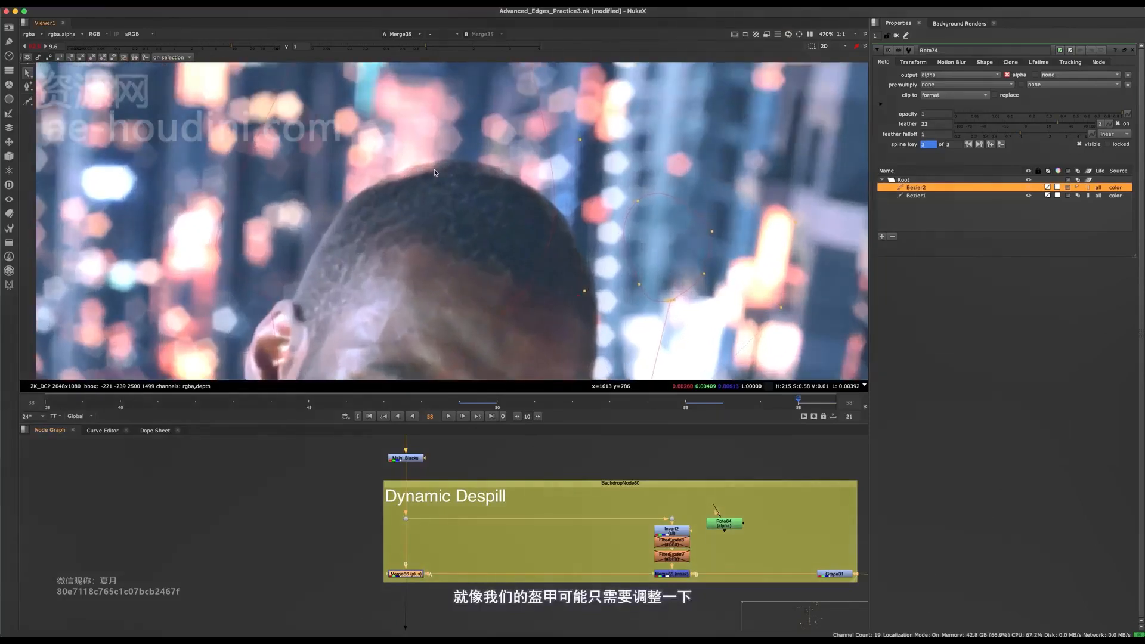
middle_drag(435, 173, 536, 136)
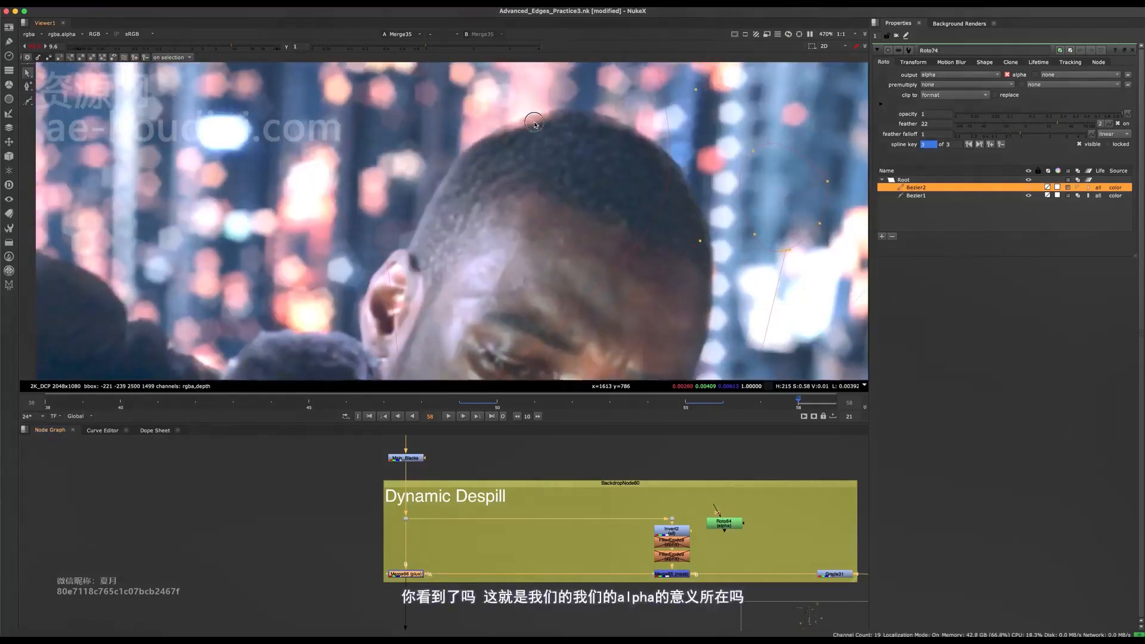
scroll(536, 132, up, 5)
middle_drag(324, 258, 470, 145)
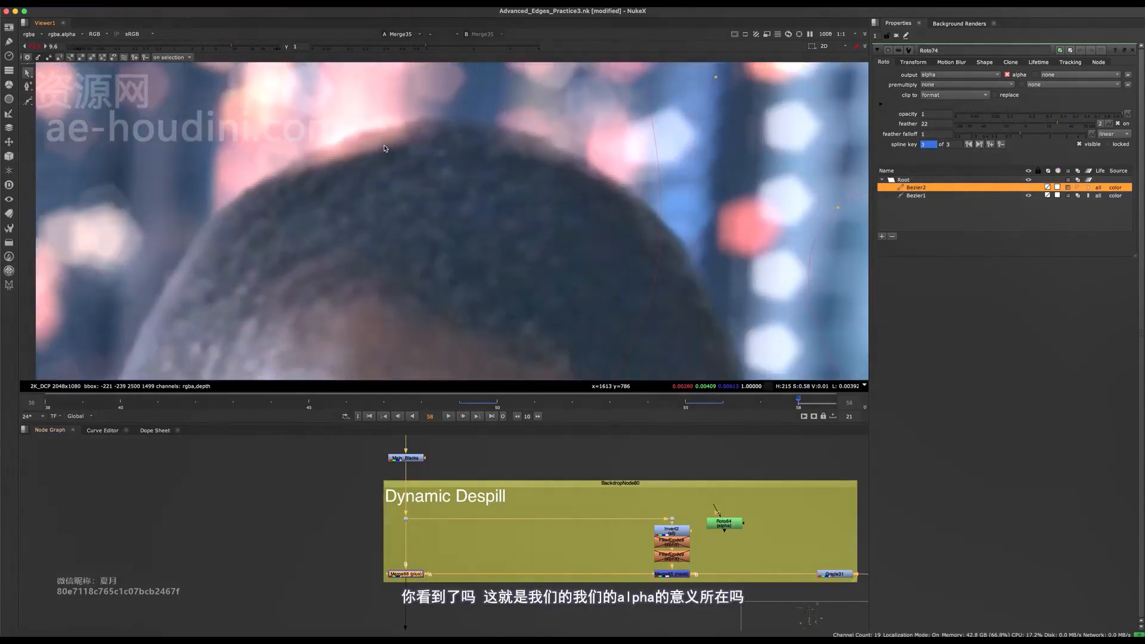
scroll(385, 149, down, 5)
middle_drag(346, 208, 499, 144)
middle_drag(435, 283, 564, 172)
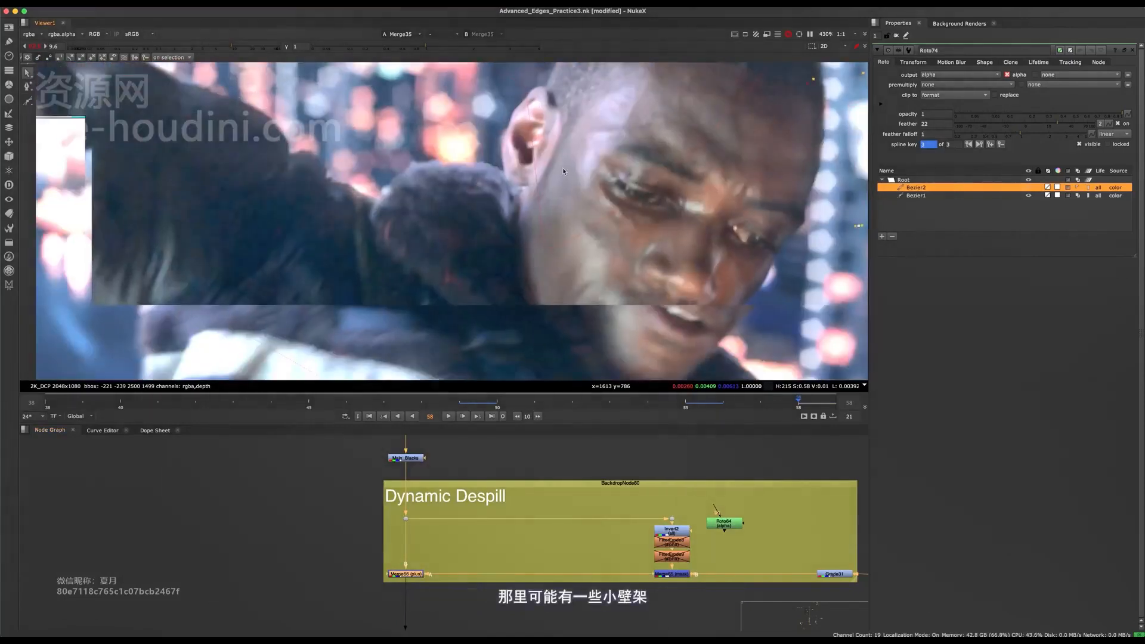
scroll(564, 172, down, 5)
scroll(526, 213, up, 2)
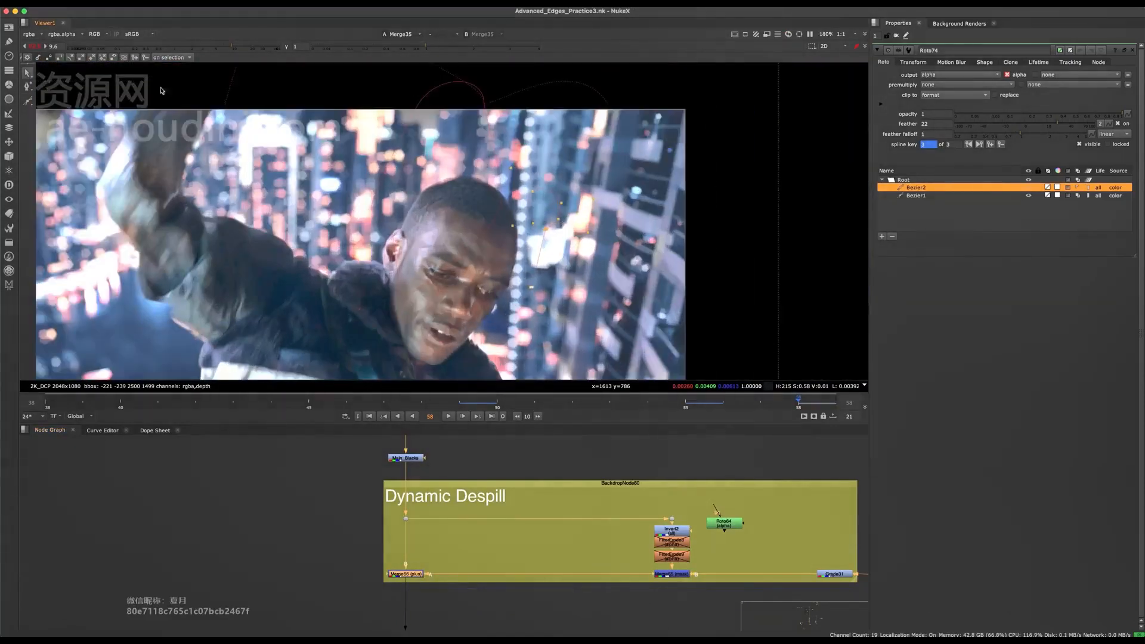
- Lower the viewer gain to 5.8 and review the full composite at frames 49 and 43
click(39, 46)
drag(186, 48, 218, 47)
key(o)
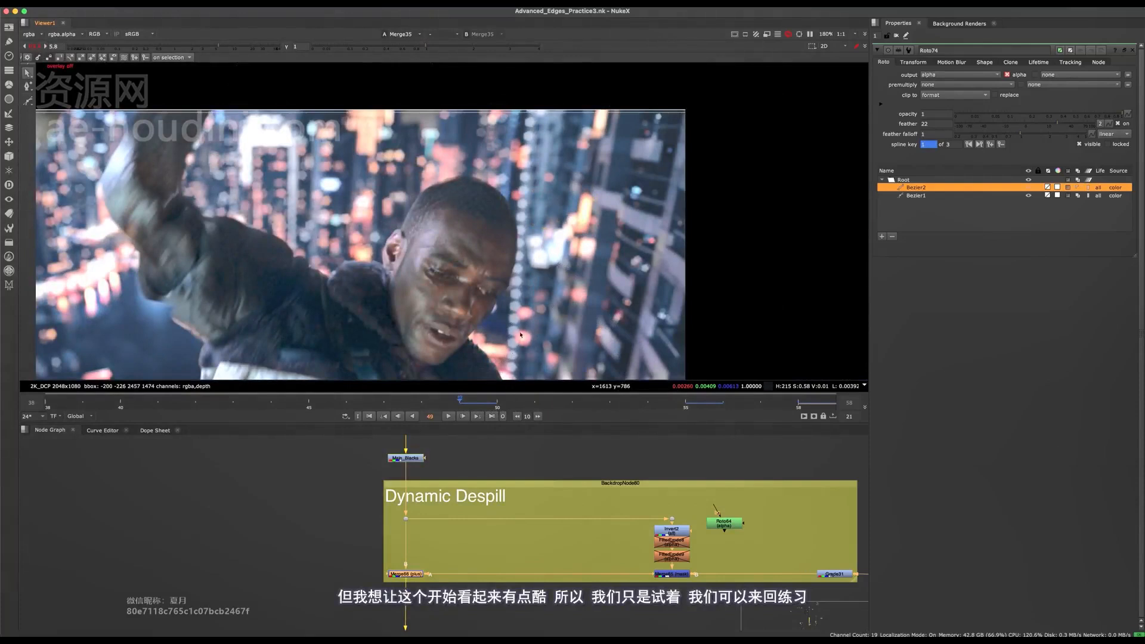
click(226, 409)
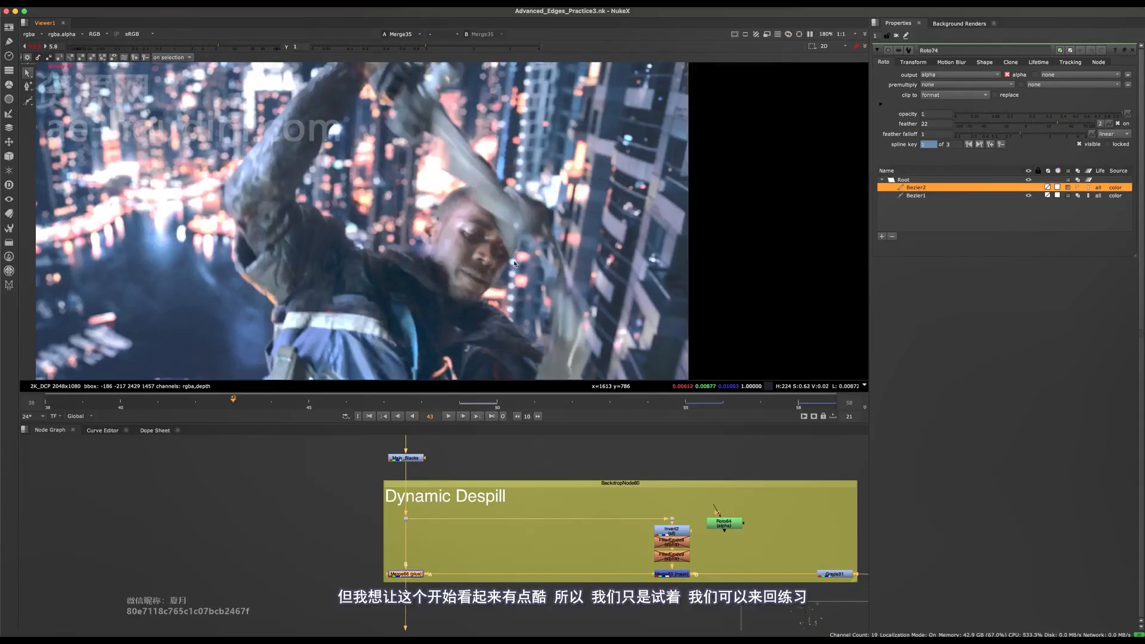
middle_drag(494, 285, 451, 293)
key(f)
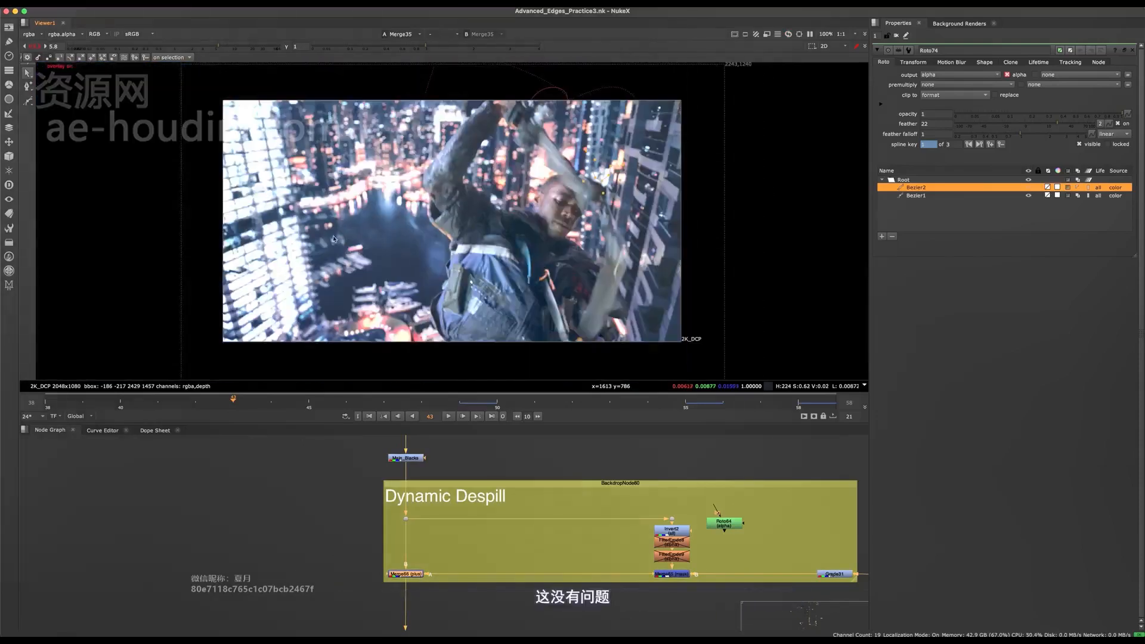
- Reset the viewer gain to 1 and inspect the figure's integration at frame 39
click(35, 46)
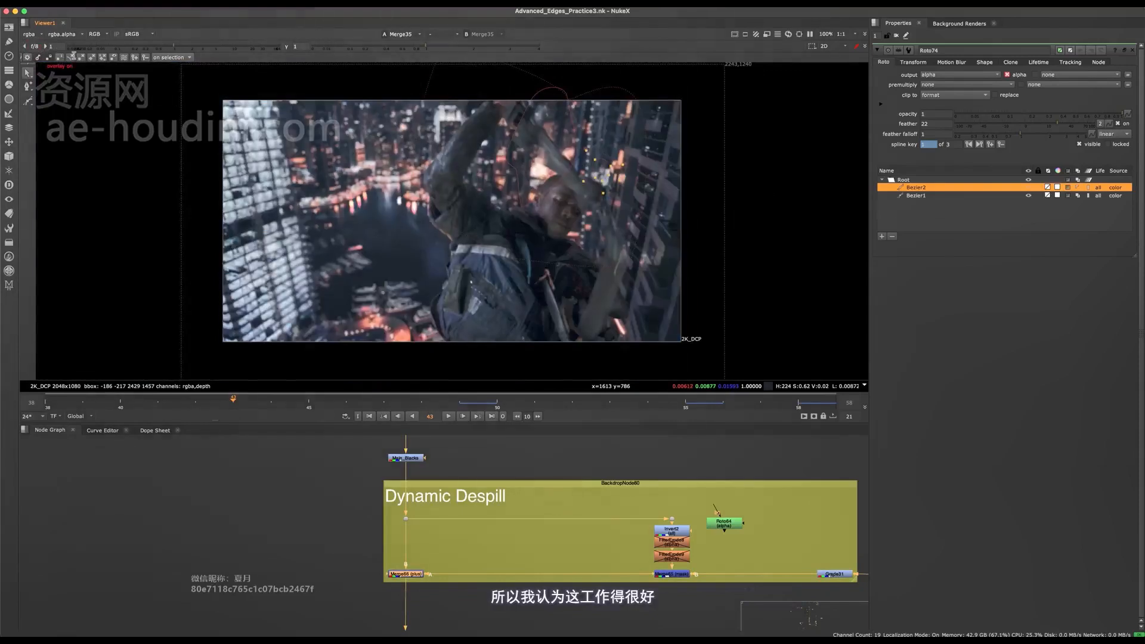
click(87, 404)
key(o)
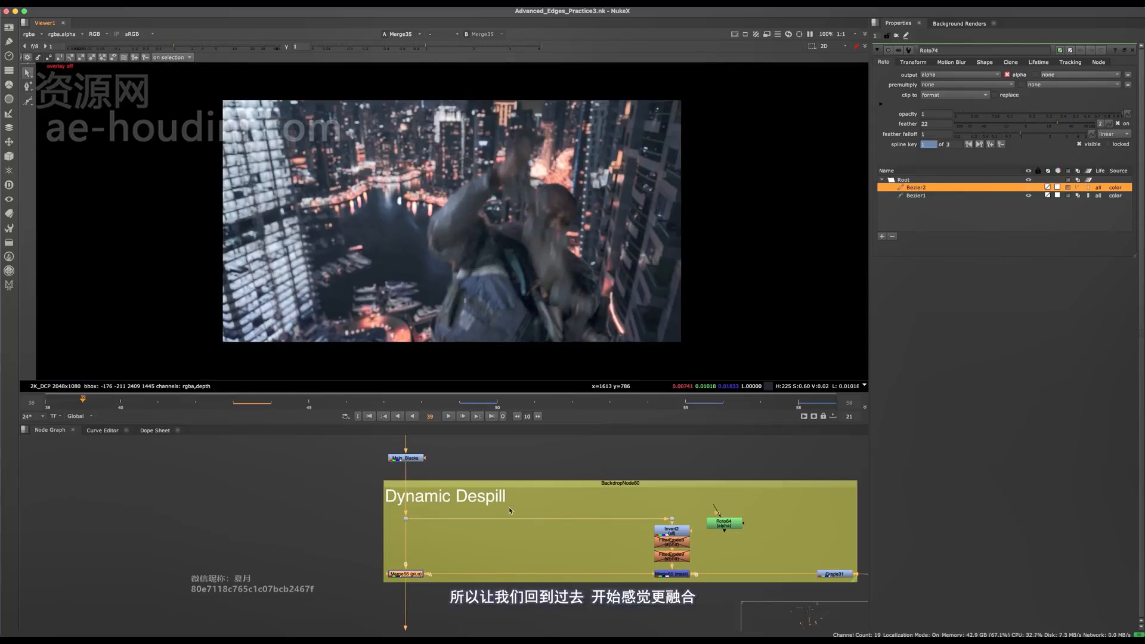
scroll(510, 512, down, 5)
scroll(564, 239, up, 5)
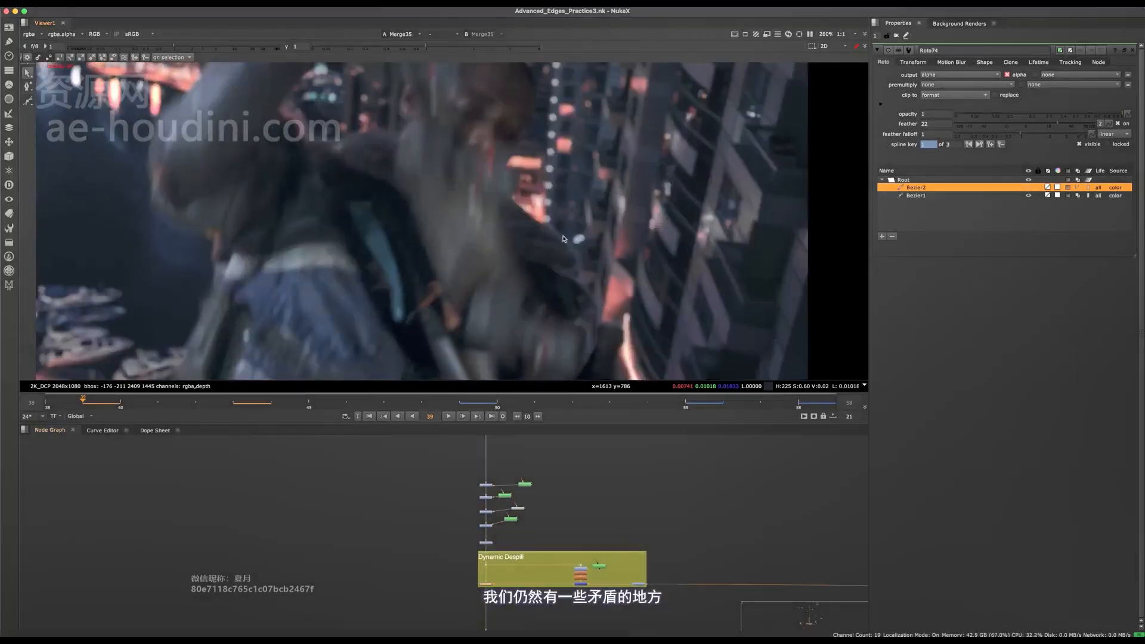
- Select the five Grade nodes above the Dynamic Despill backdrop and toggle them off and on to compare the foreground at frame 39
key(space)
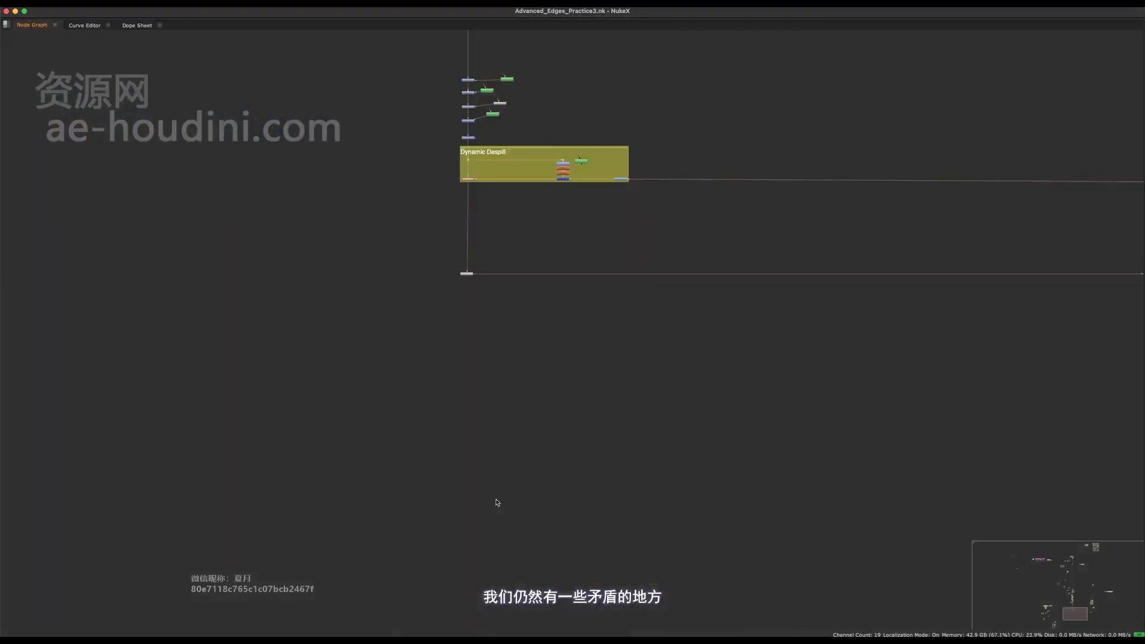
scroll(505, 466, up, 5)
drag(478, 293, 442, 396)
scroll(441, 396, up, 3)
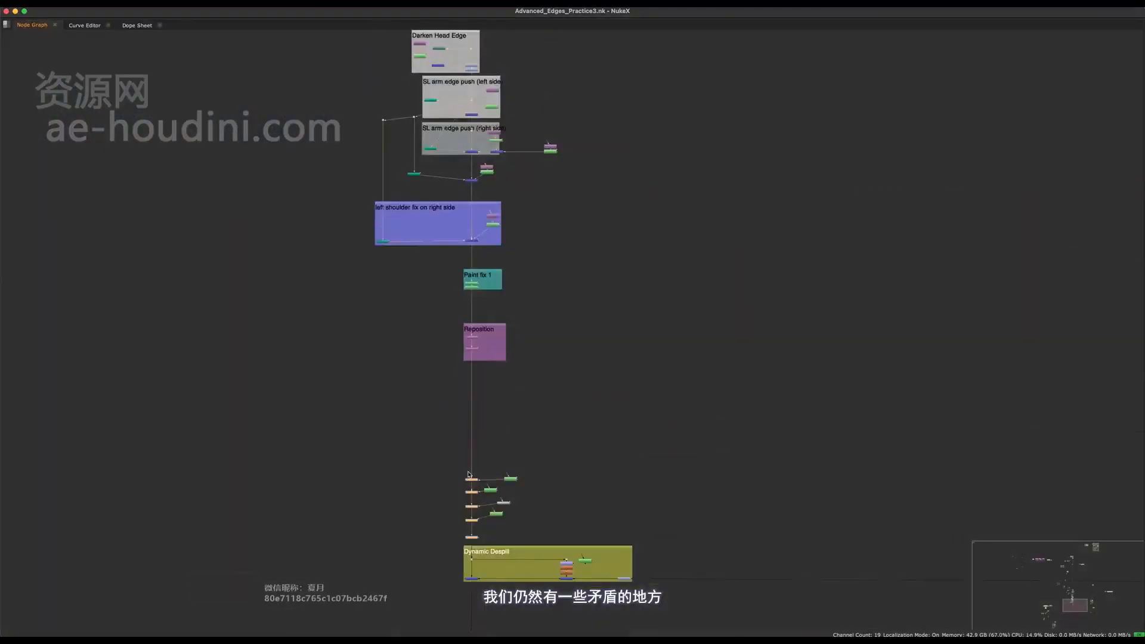
key(space)
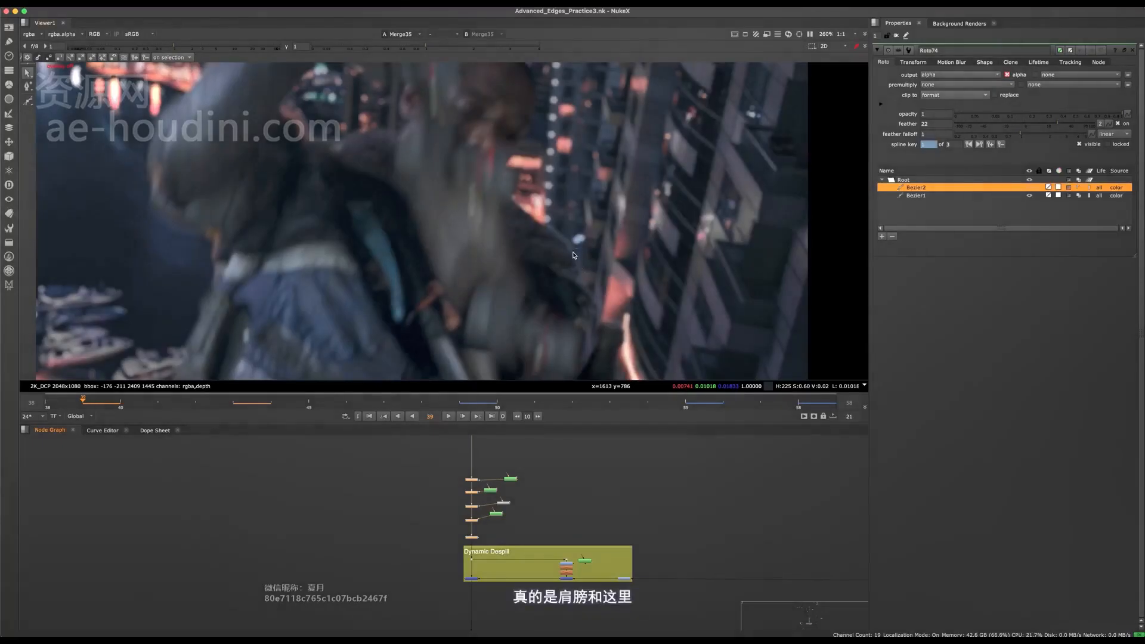
key(d)
scroll(527, 261, down, 2)
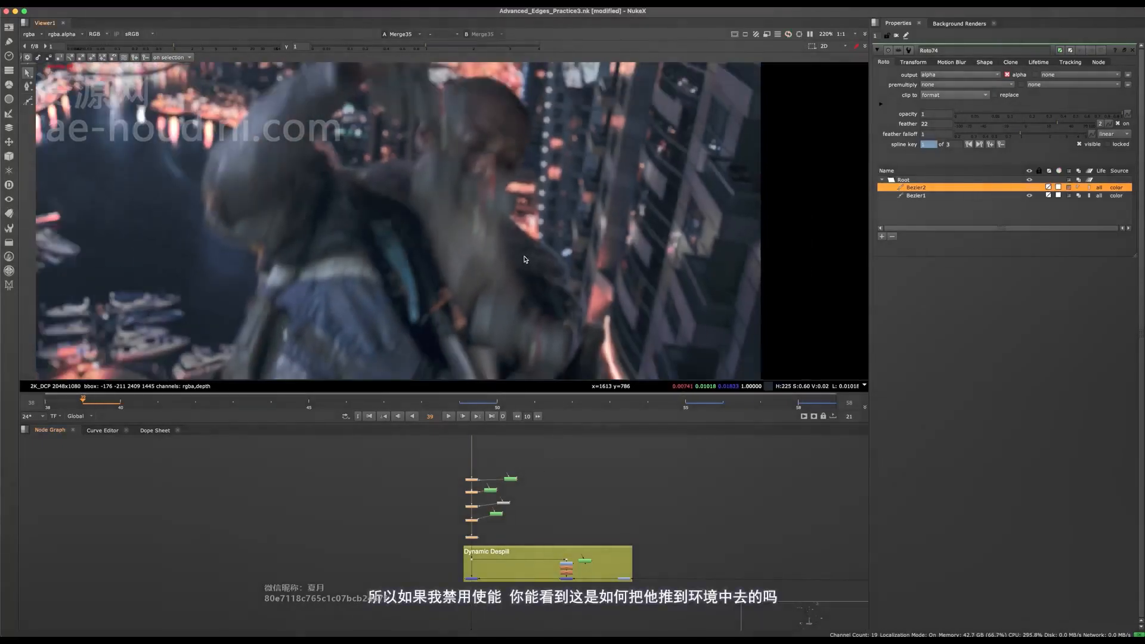
scroll(513, 230, down, 4)
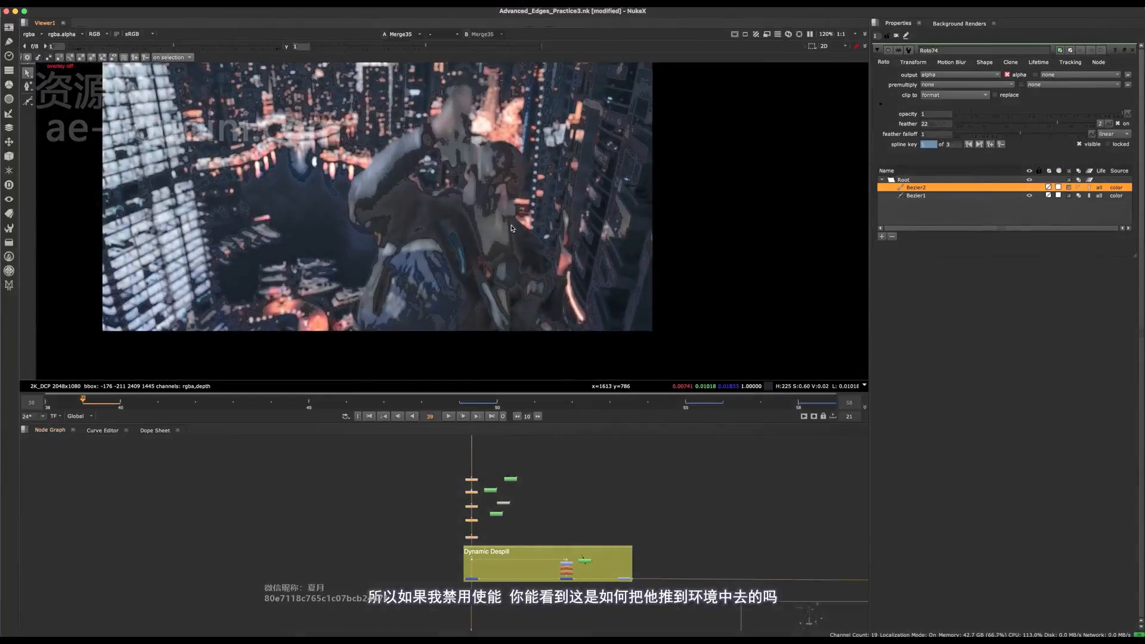
middle_drag(512, 232, 511, 287)
key(d)
key(d)
key(d)
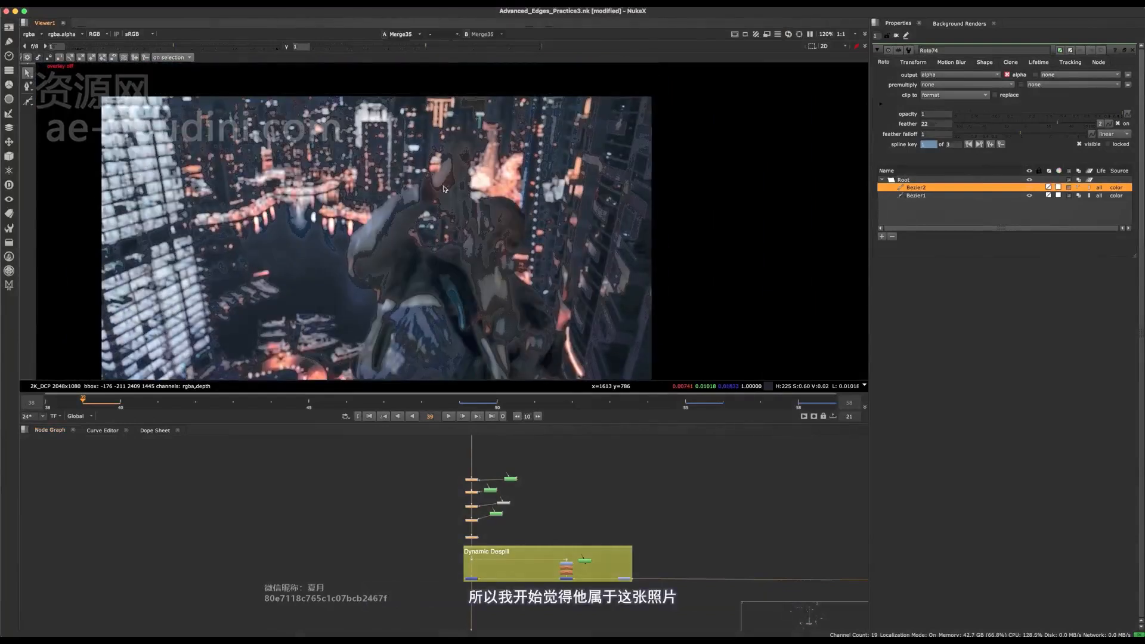
- Save the script and add a new Roto node above the fake rack focus backdrop
key(ctrl+s)
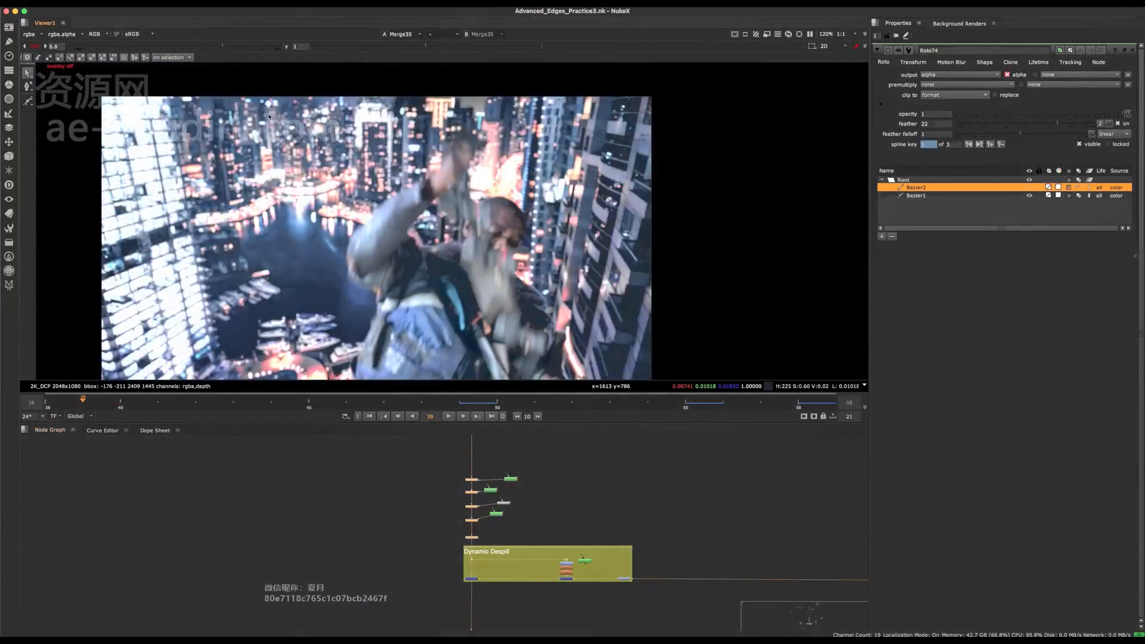
middle_drag(382, 463, 242, 468)
click(508, 532)
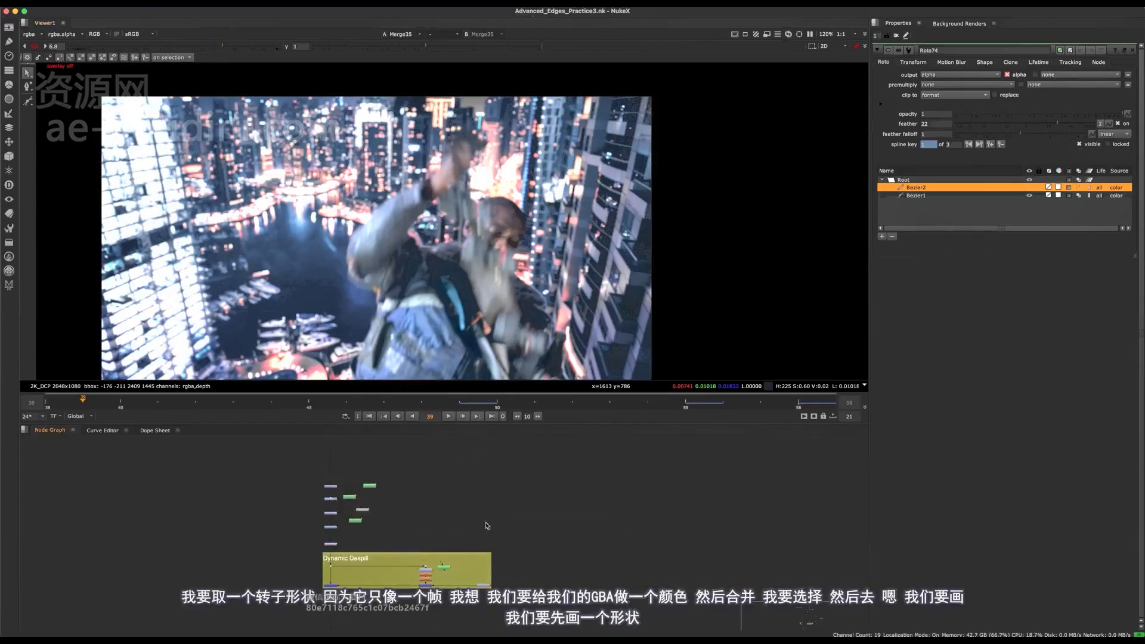
middle_drag(555, 603, 108, 524)
middle_drag(757, 514, 412, 489)
scroll(423, 550, up, 8)
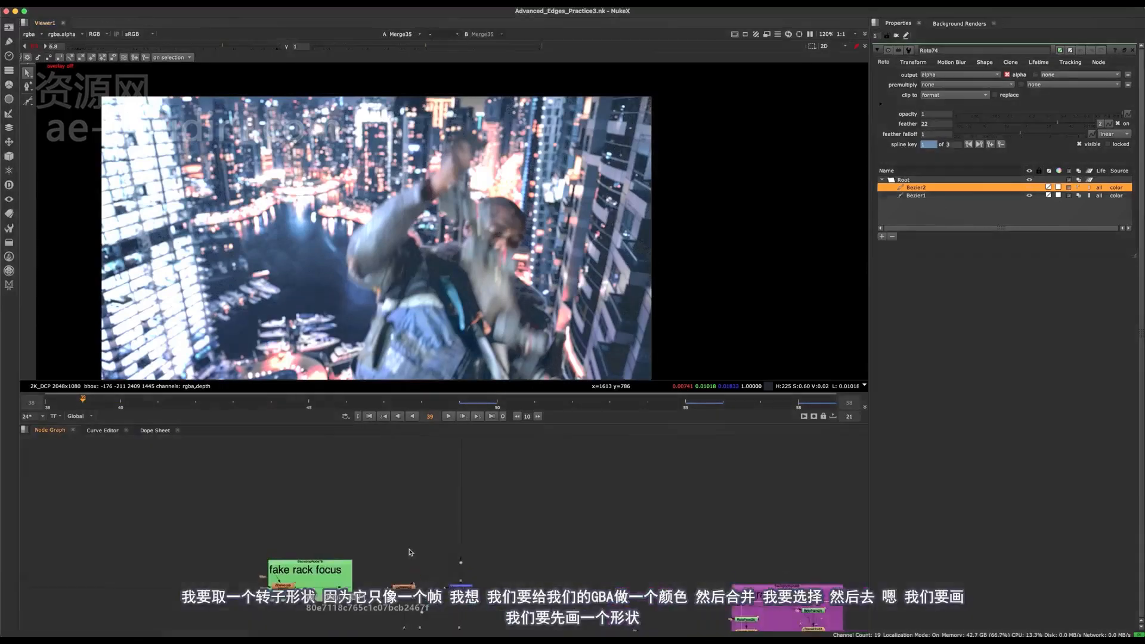
key(o)
scroll(453, 306, up, 6)
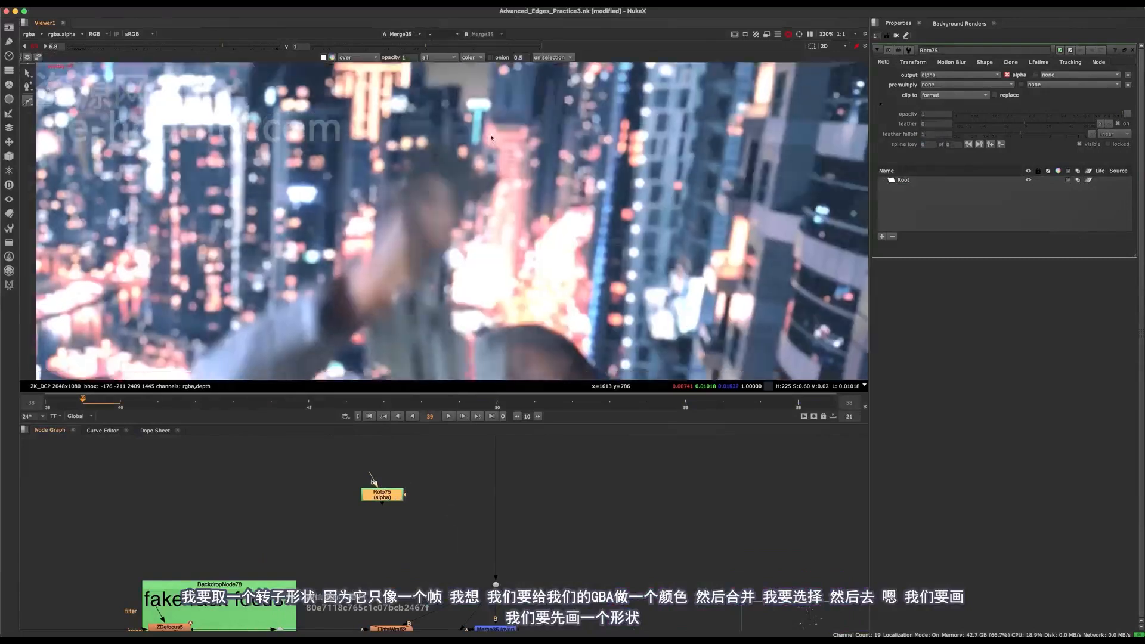
- Open the Roto75 node's properties and set its output to rgba
click(438, 476)
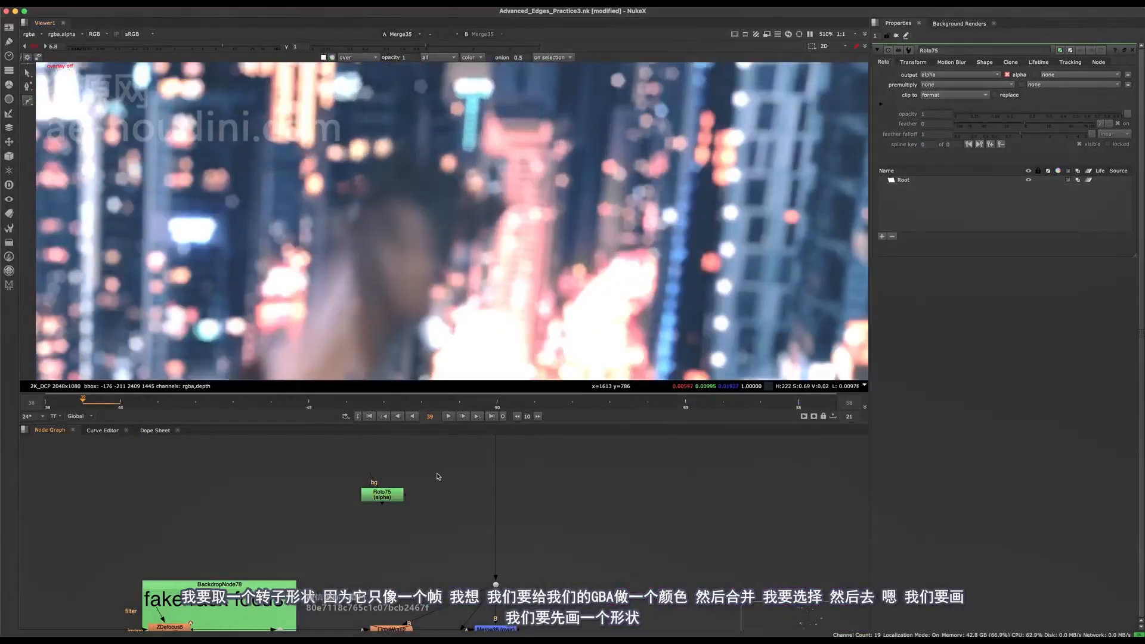
click(390, 496)
click(955, 74)
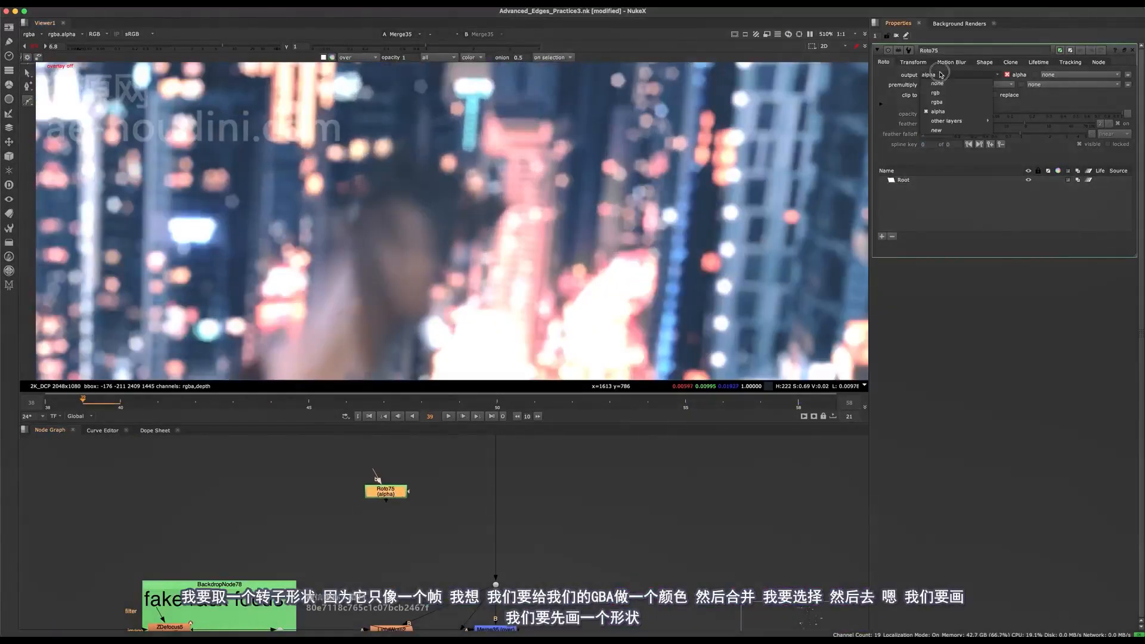
click(944, 107)
- Merge Roto75 over the main pipe with a Merge node and reselect Roto75
key(m)
drag(456, 494, 501, 515)
click(385, 489)
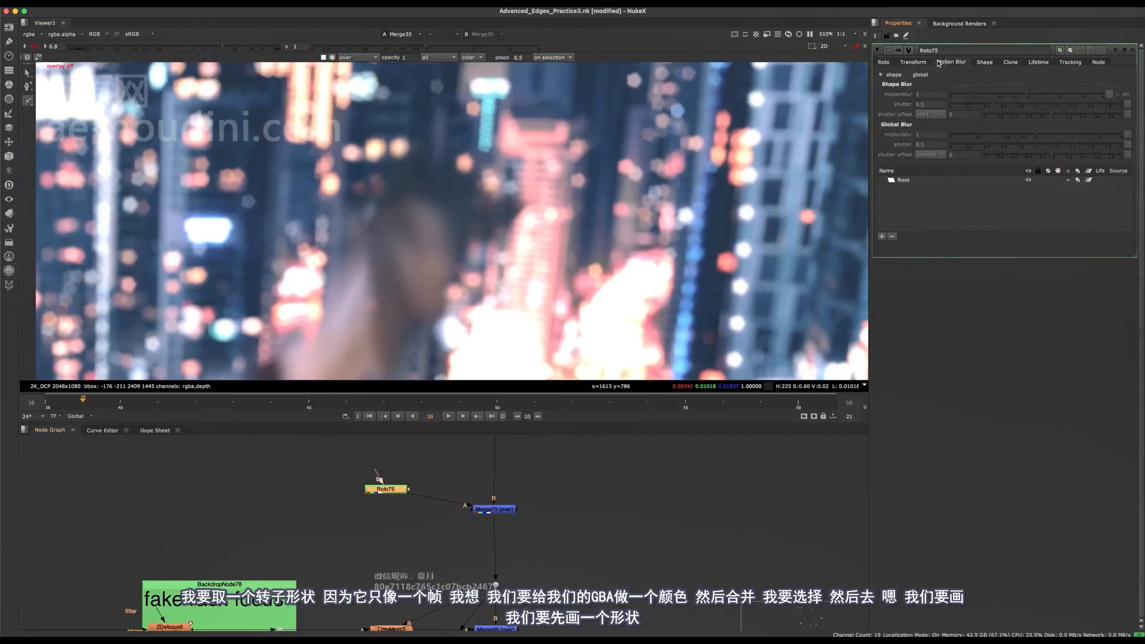
- Draw a narrow closed rope-like Bezier shape in Roto75 from above the frame down to the raised hand at frame 39
click(994, 62)
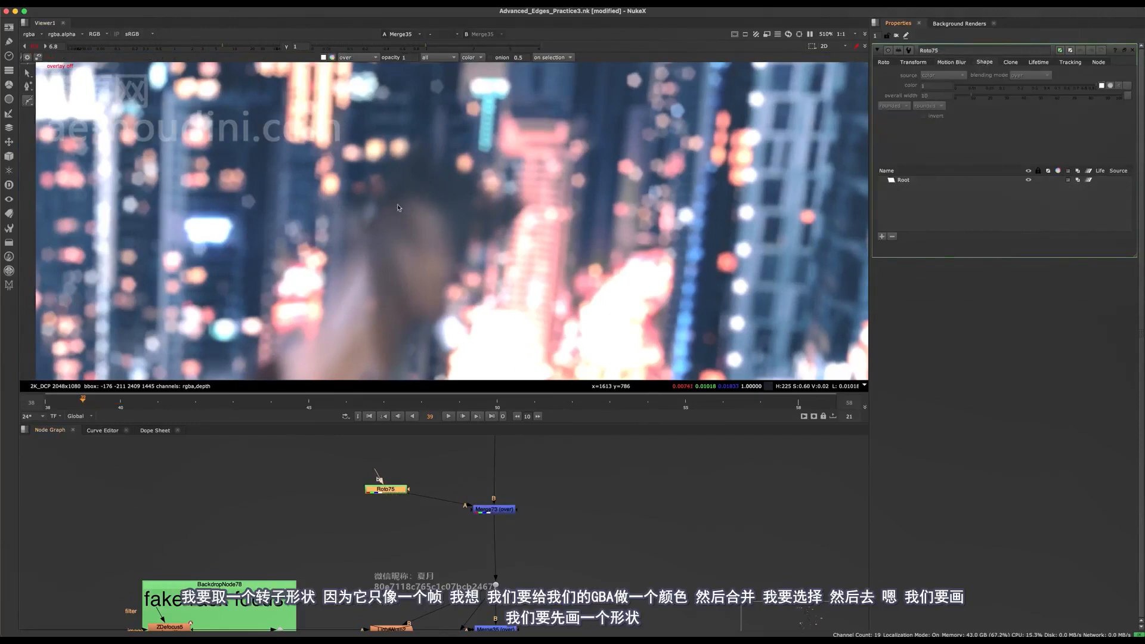
scroll(398, 207, down, 3)
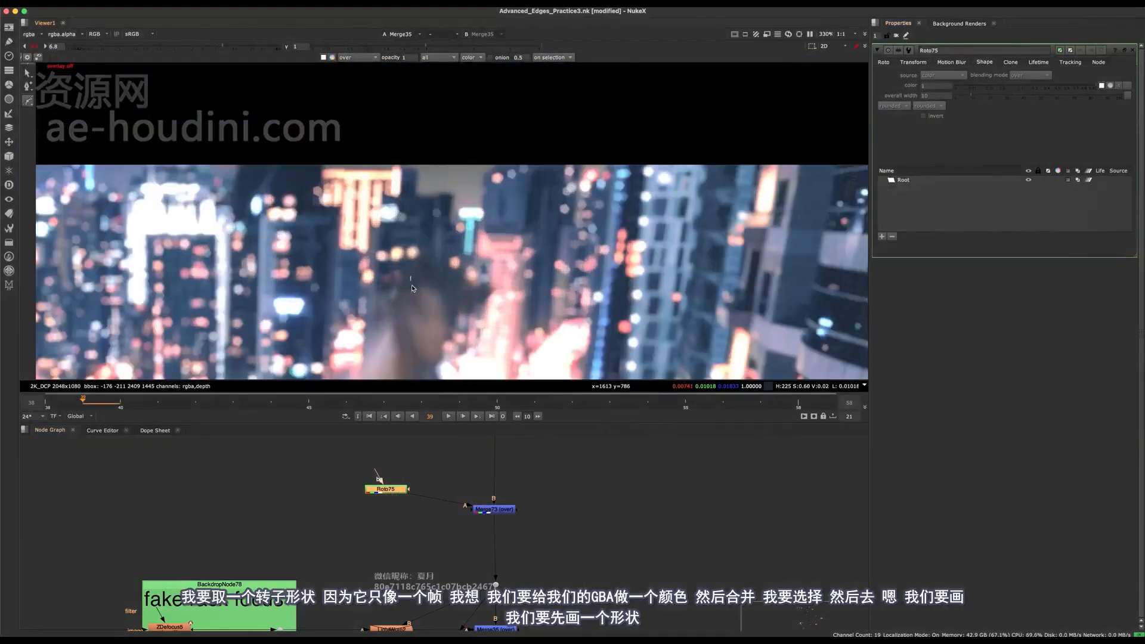
click(885, 63)
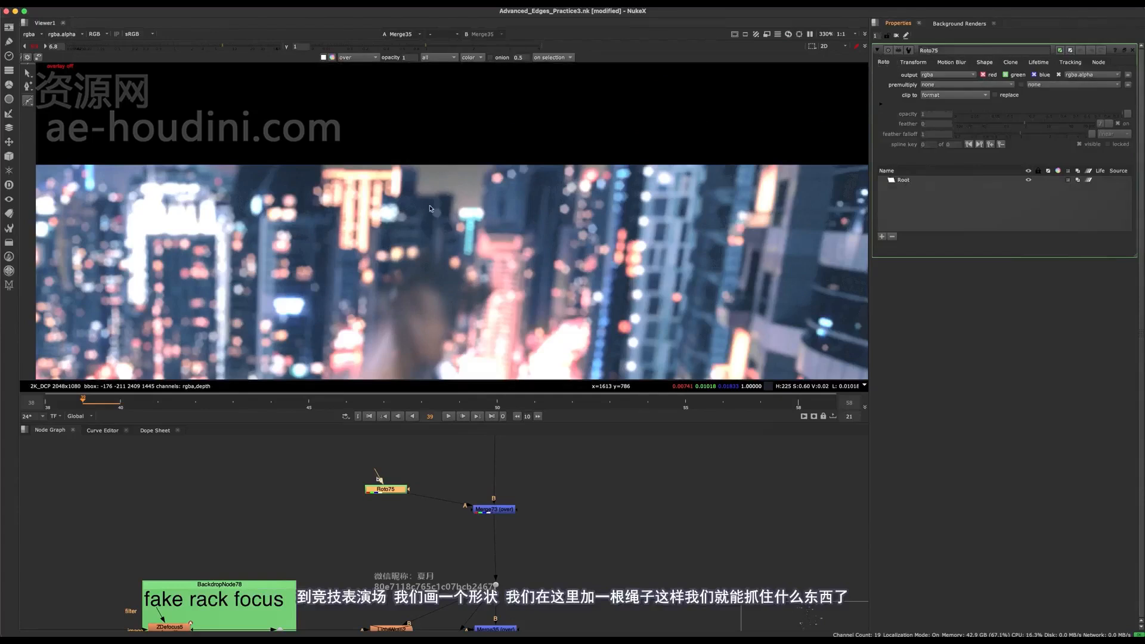
key(o)
click(417, 123)
click(419, 272)
click(446, 293)
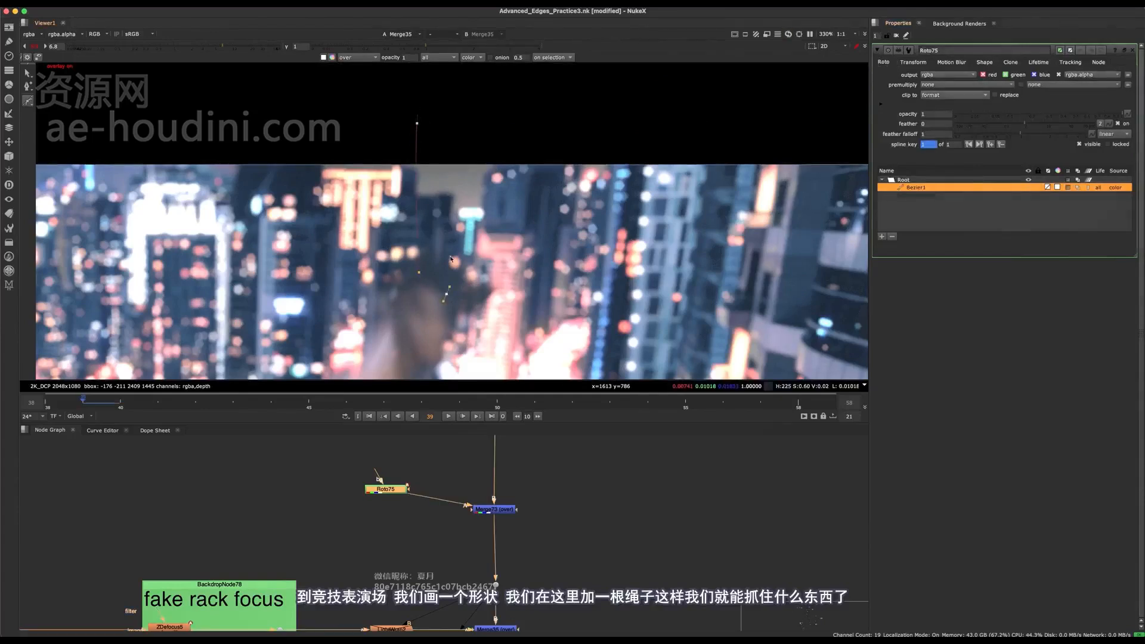
key(Return)
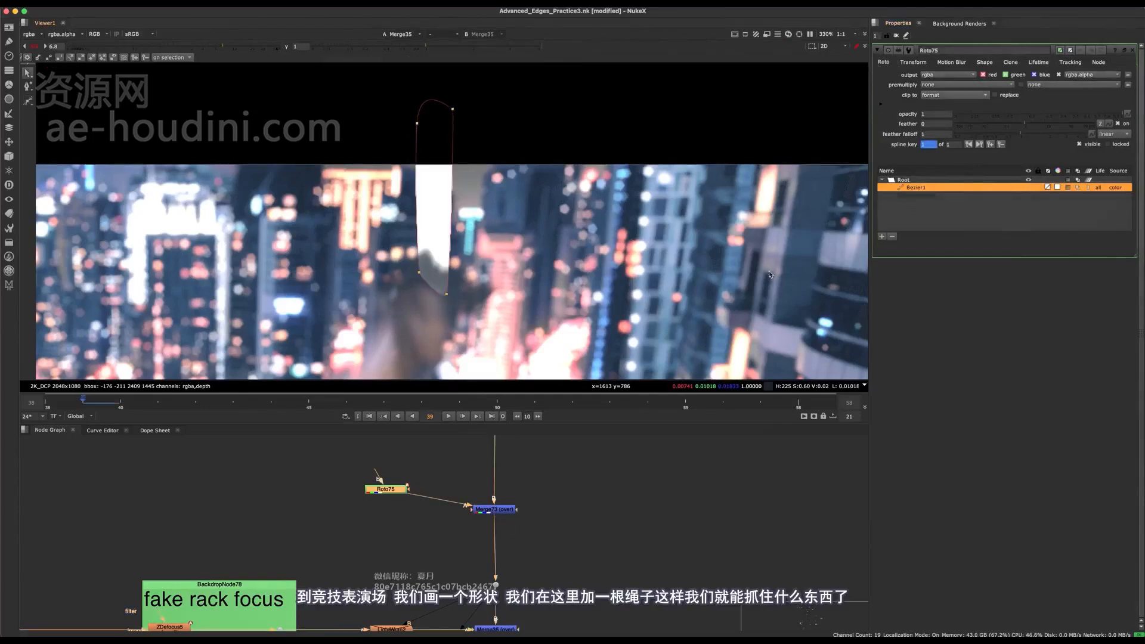
- Set the color of the rope shape in Roto75 by sampling the dark tone beside the raised hand
drag(543, 486, 426, 561)
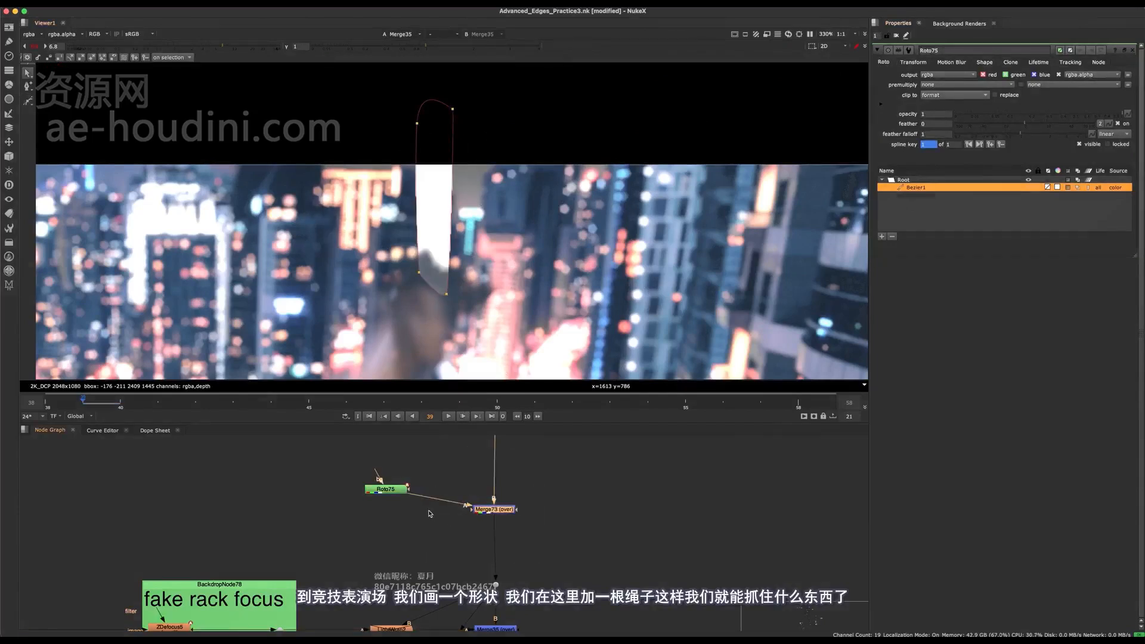
click(386, 490)
click(996, 63)
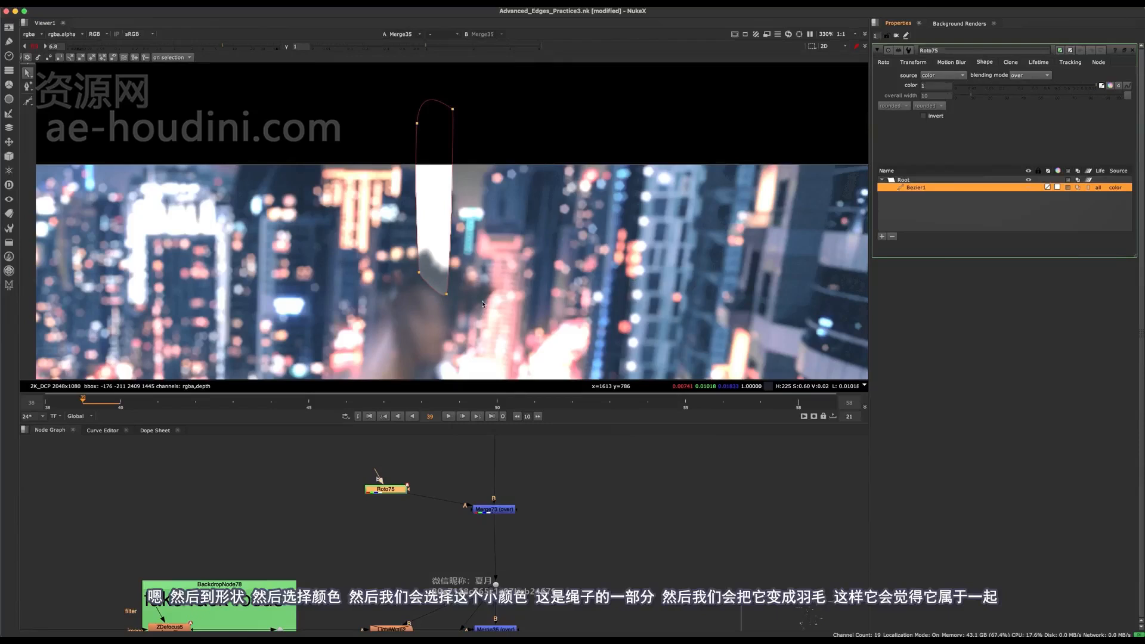
scroll(438, 295, up, 4)
super+click(456, 288)
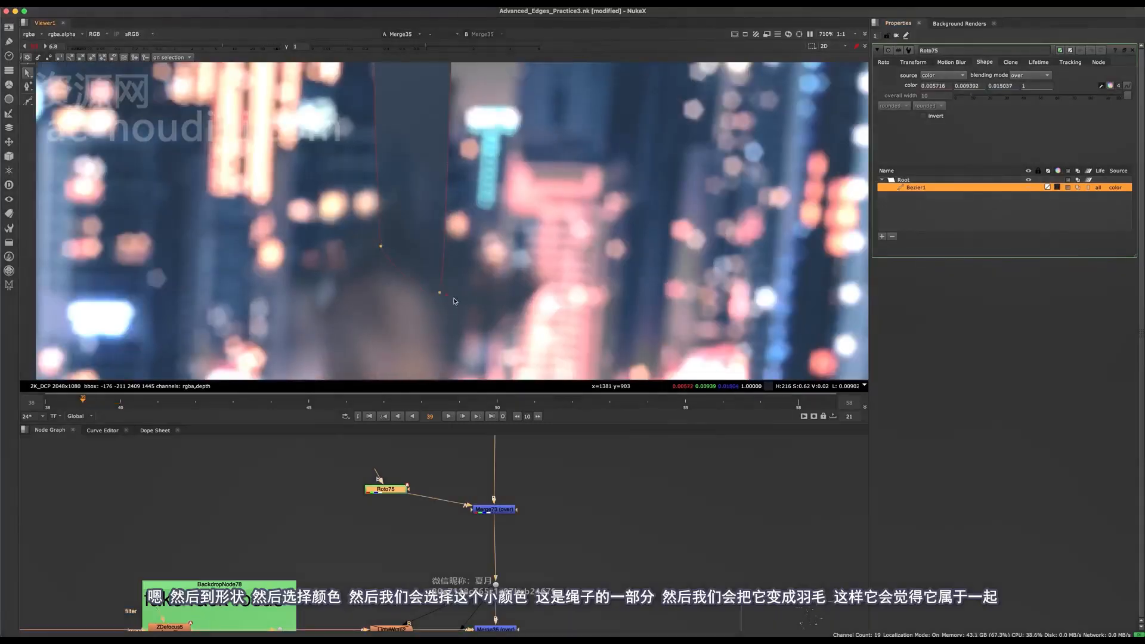
- Feather the lower end of the rope shape so it blends into the top of the hand
scroll(455, 302, down, 5)
key(q)
scroll(448, 292, up, 3)
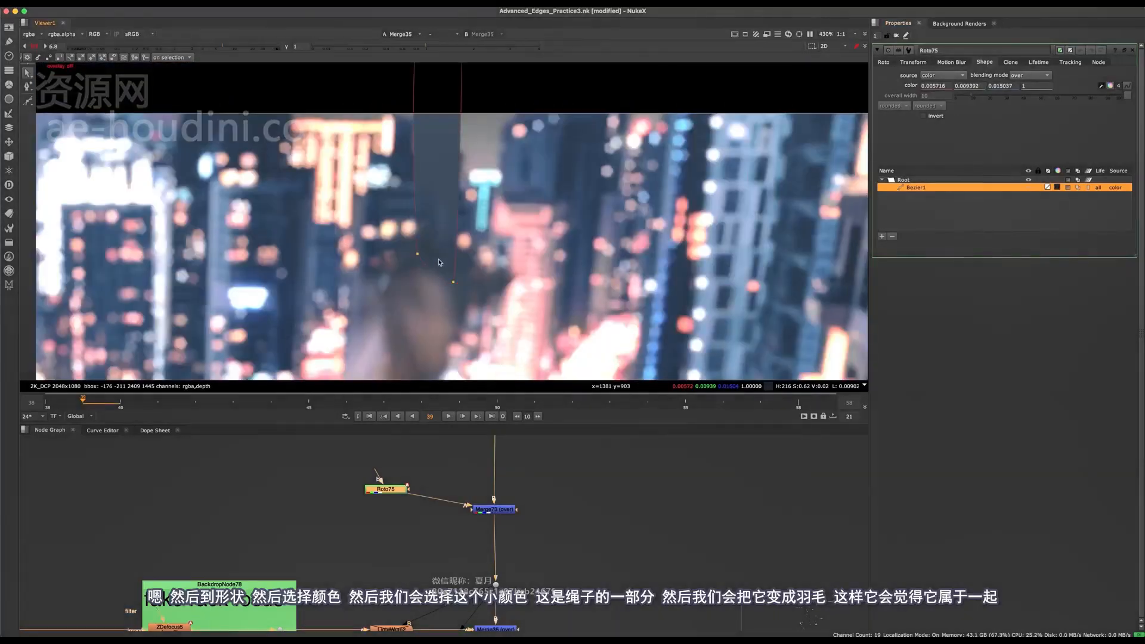
scroll(459, 272, down, 3)
key(q)
scroll(466, 277, up, 4)
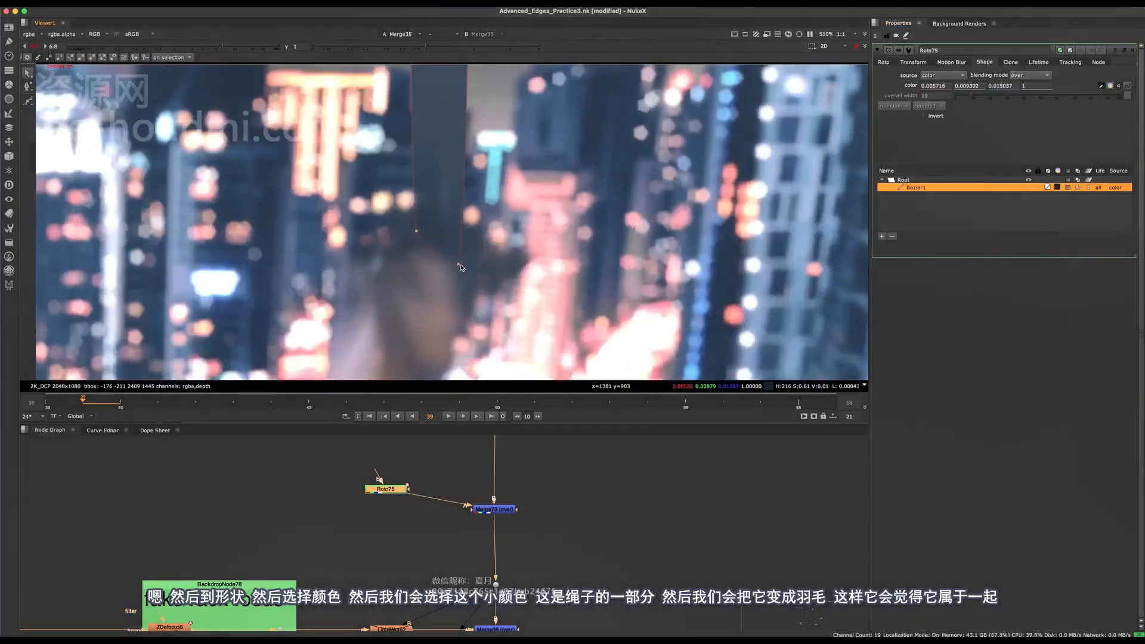
middle_drag(464, 258, 473, 295)
drag(431, 272, 409, 279)
click(426, 268)
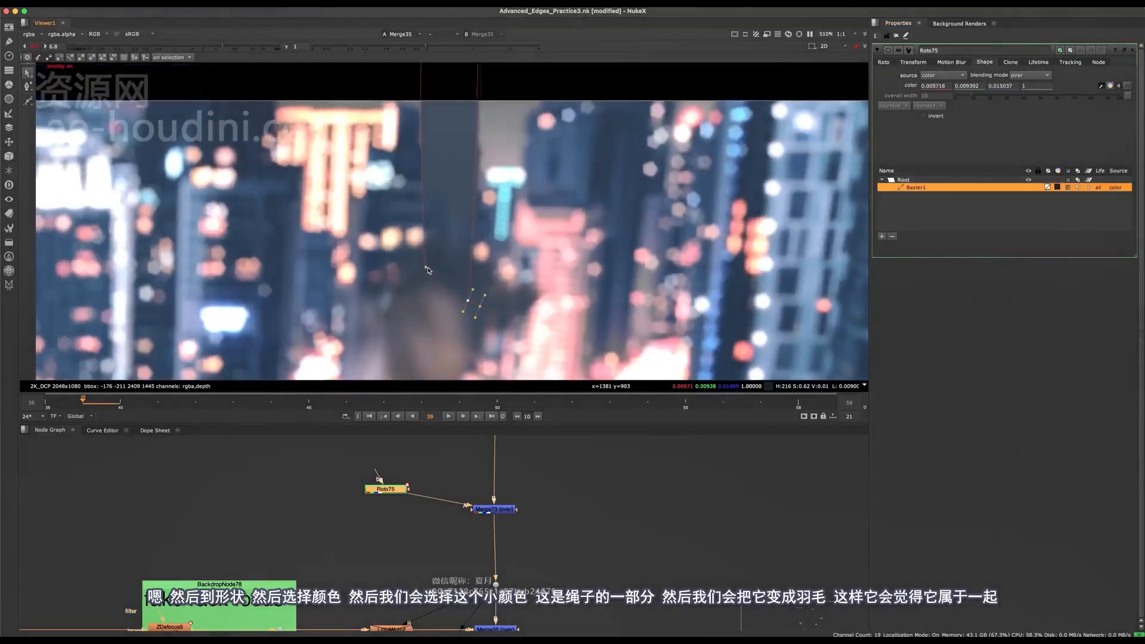
key(e)
- Pull out feather on the rope shape's upper points above the frame and check the blend without the overlay
scroll(442, 264, down, 3)
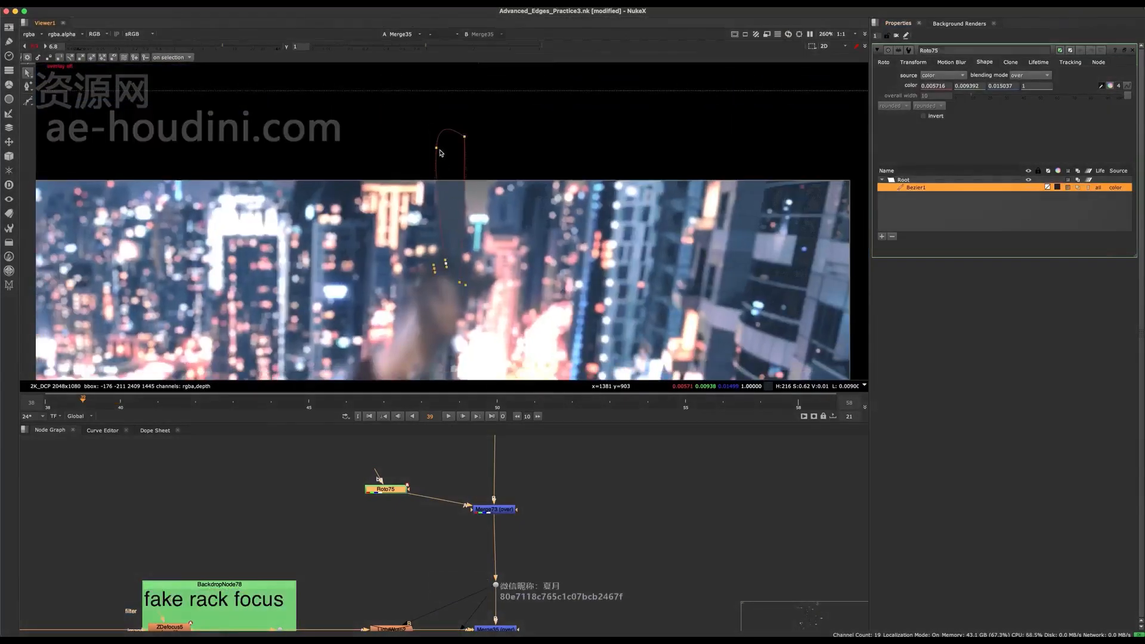
click(436, 149)
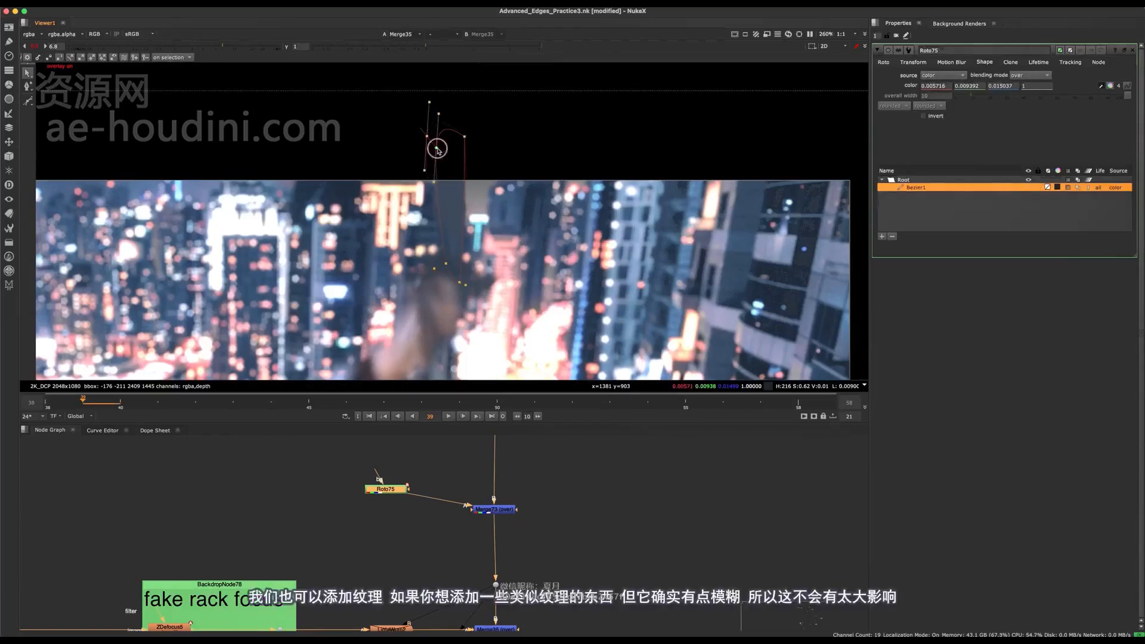
click(464, 138)
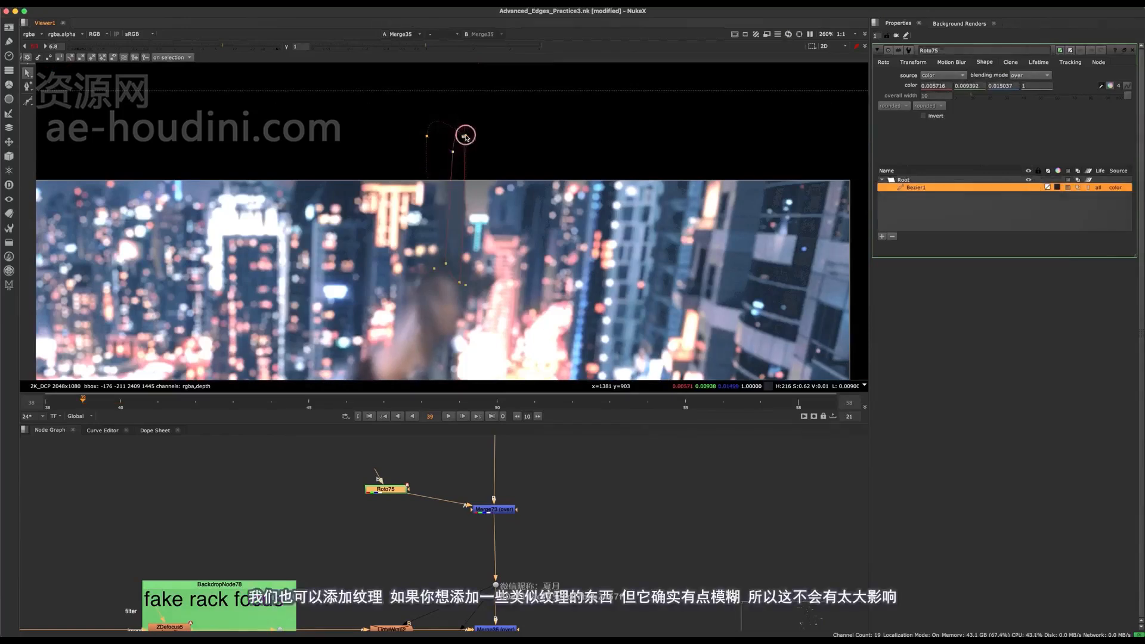
scroll(458, 148, up, 2)
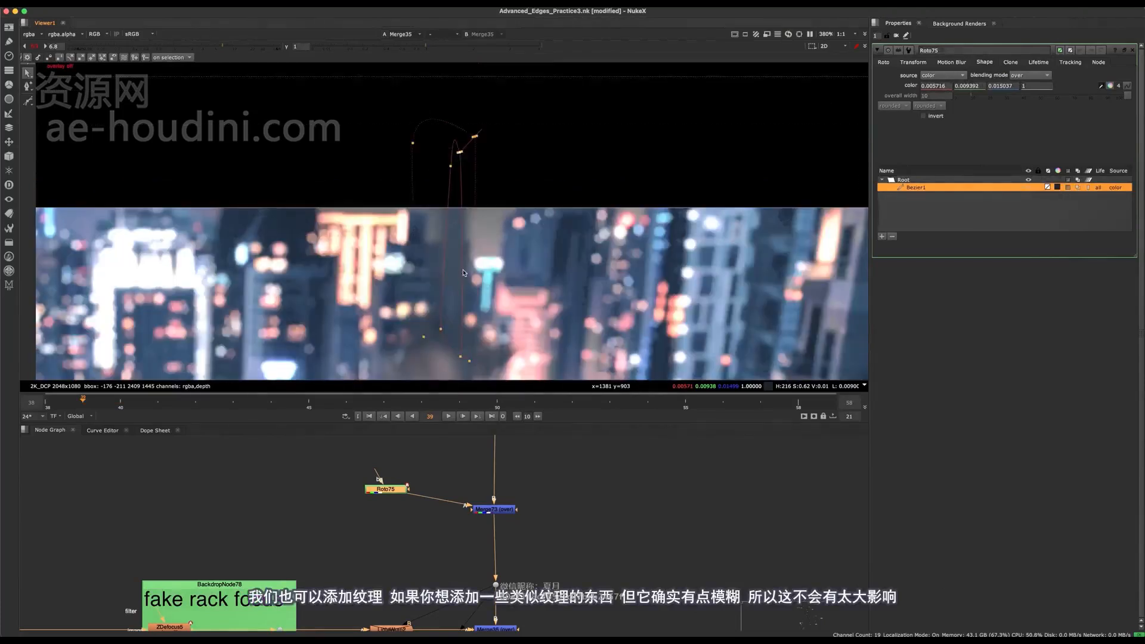
click(465, 359)
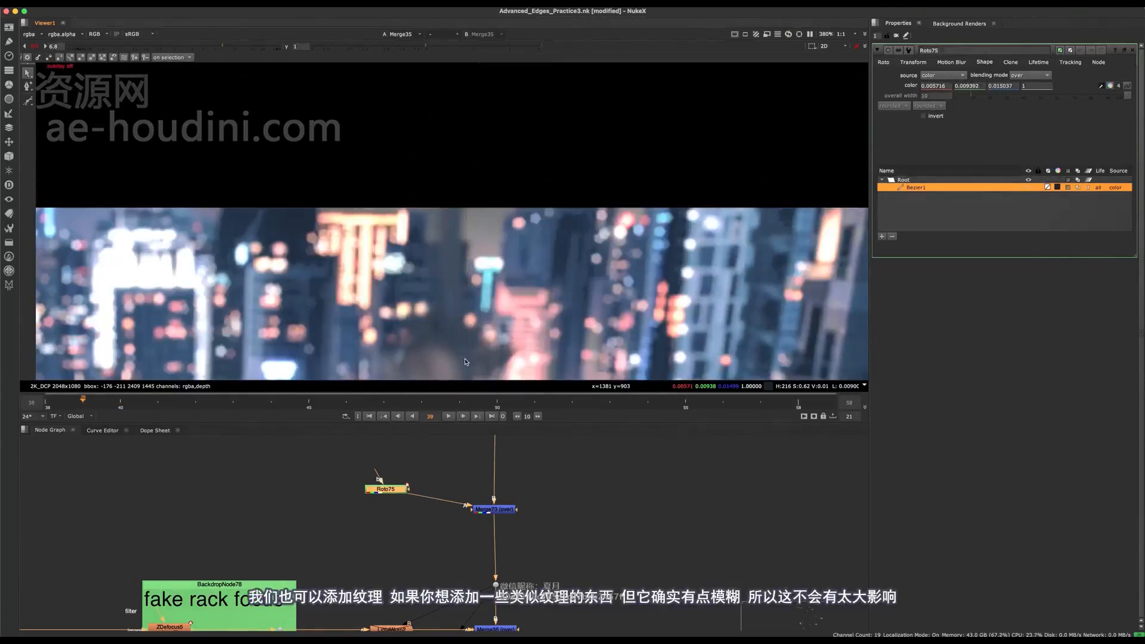
- Add a Grade node after Roto75 and lower its gain to 0.58 to darken the rope
scroll(407, 517, up, 3)
drag(383, 471, 397, 466)
key(g)
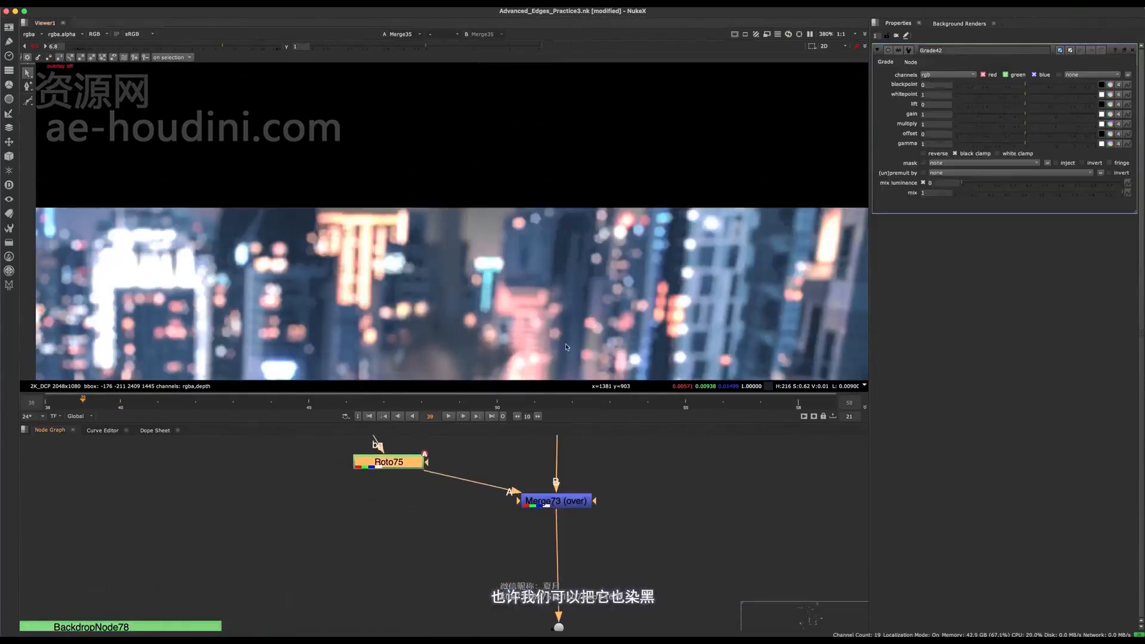
drag(1028, 114, 1008, 117)
scroll(471, 240, down, 8)
middle_drag(470, 266, 474, 259)
scroll(471, 260, up, 4)
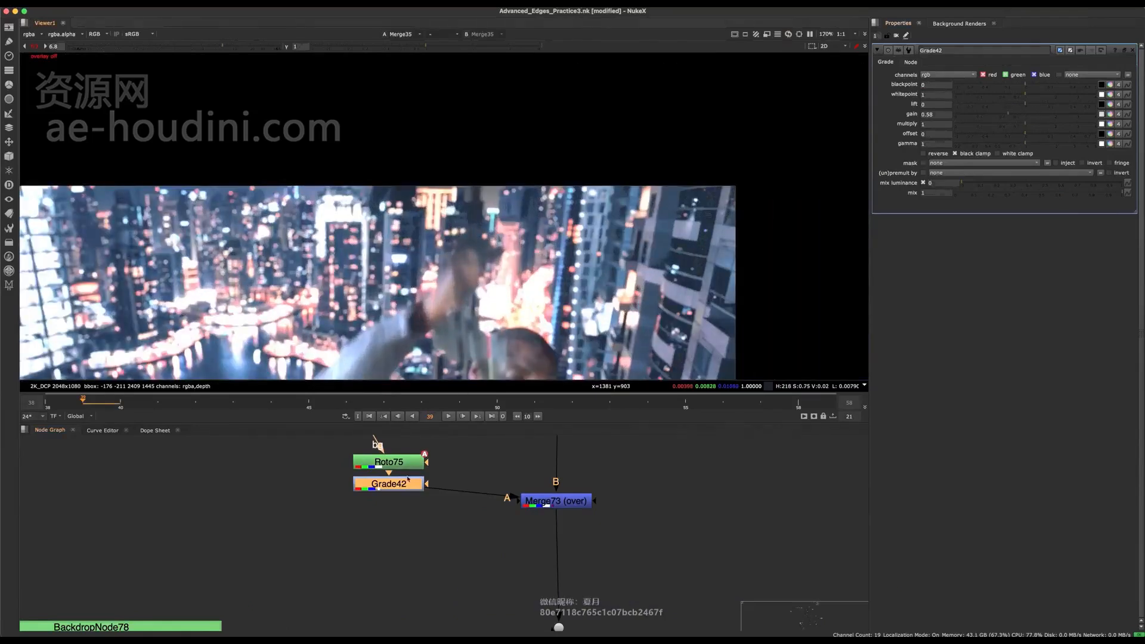
- Reopen Roto75 and reposition the rope shape's points at frame 38 to meet the hand
click(390, 468)
double_click(389, 468)
scroll(497, 221, down, 4)
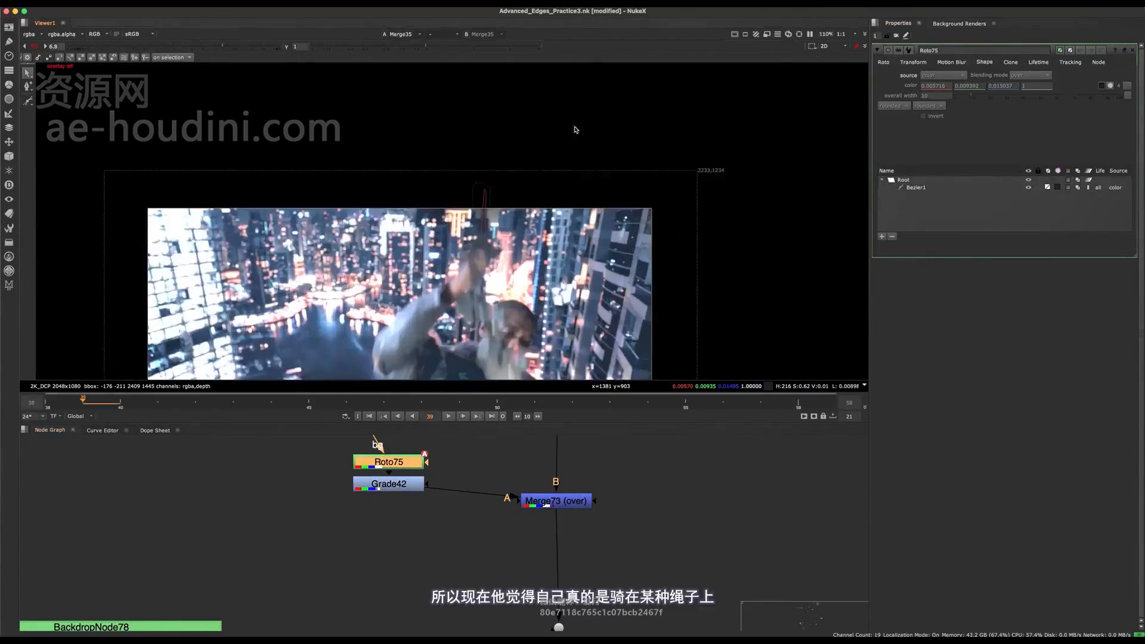
scroll(497, 221, up, 5)
key(Left)
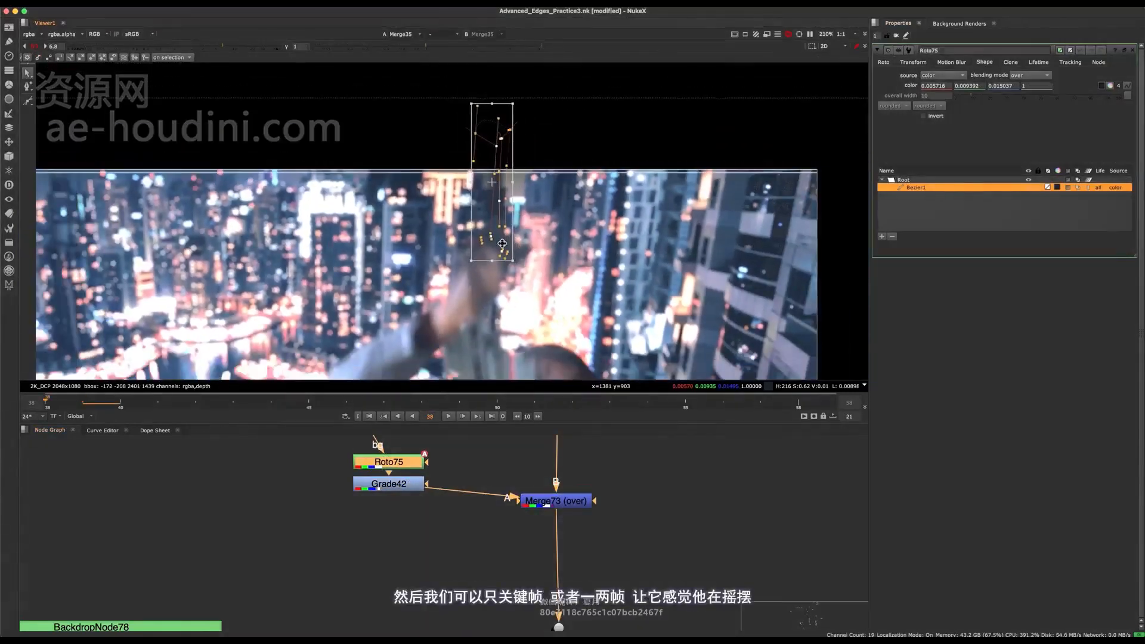
click(525, 246)
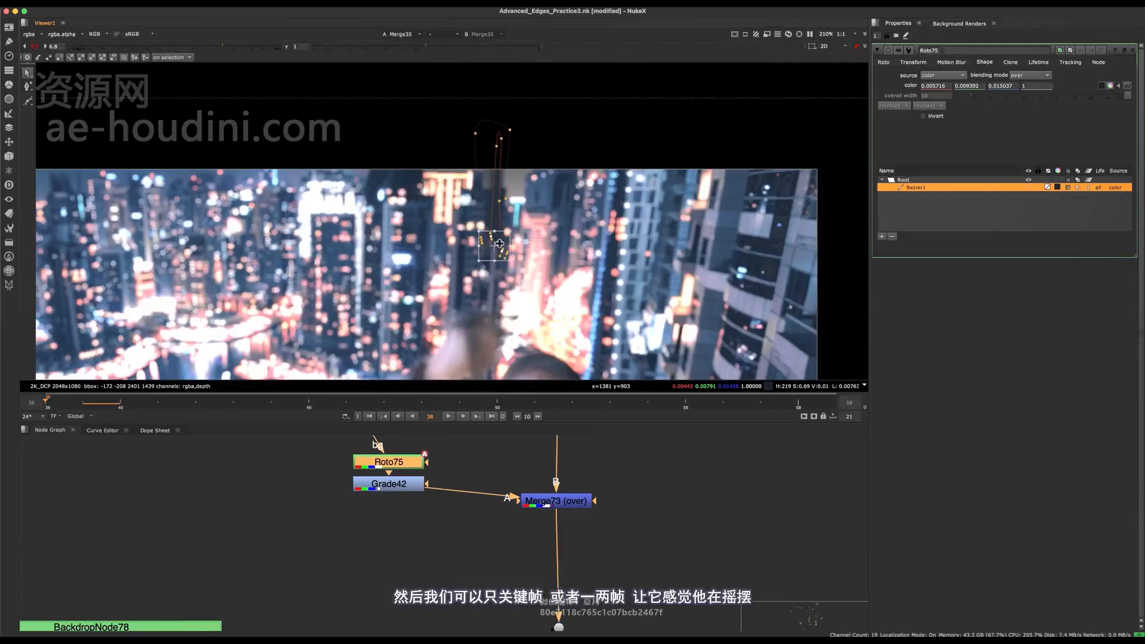
drag(499, 243, 475, 317)
drag(561, 87, 455, 227)
drag(493, 184, 467, 176)
key(o)
scroll(499, 204, down, 3)
- Step forward past frame 39 and adjust the rope shape around frame 40 to follow the swinging hand
key(Right)
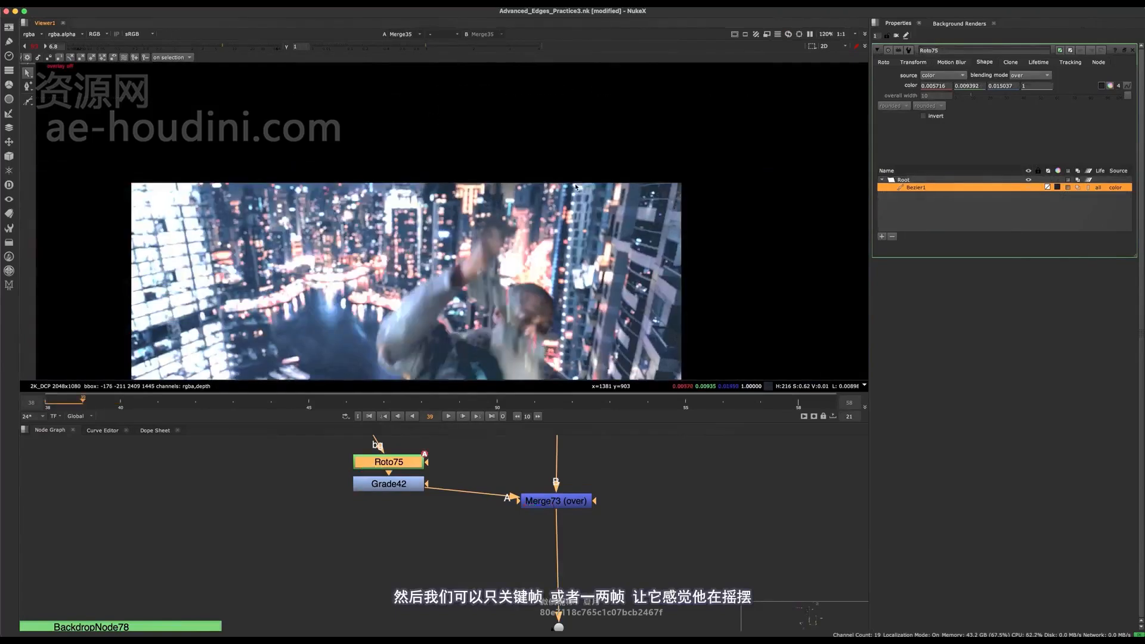
key(Right)
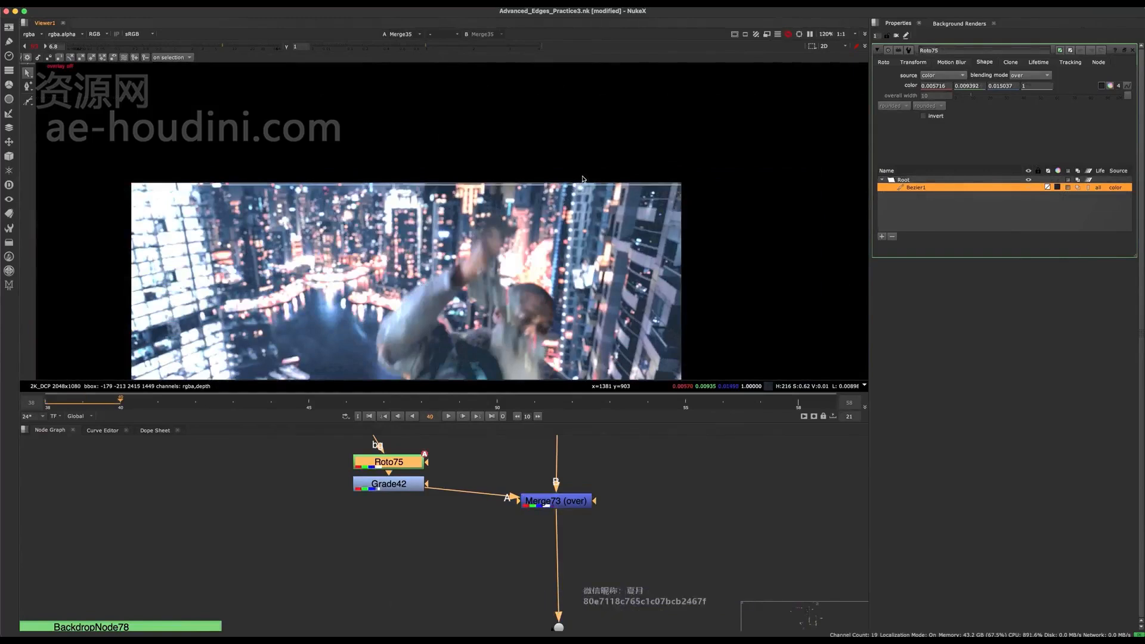
key(o)
scroll(505, 173, up, 5)
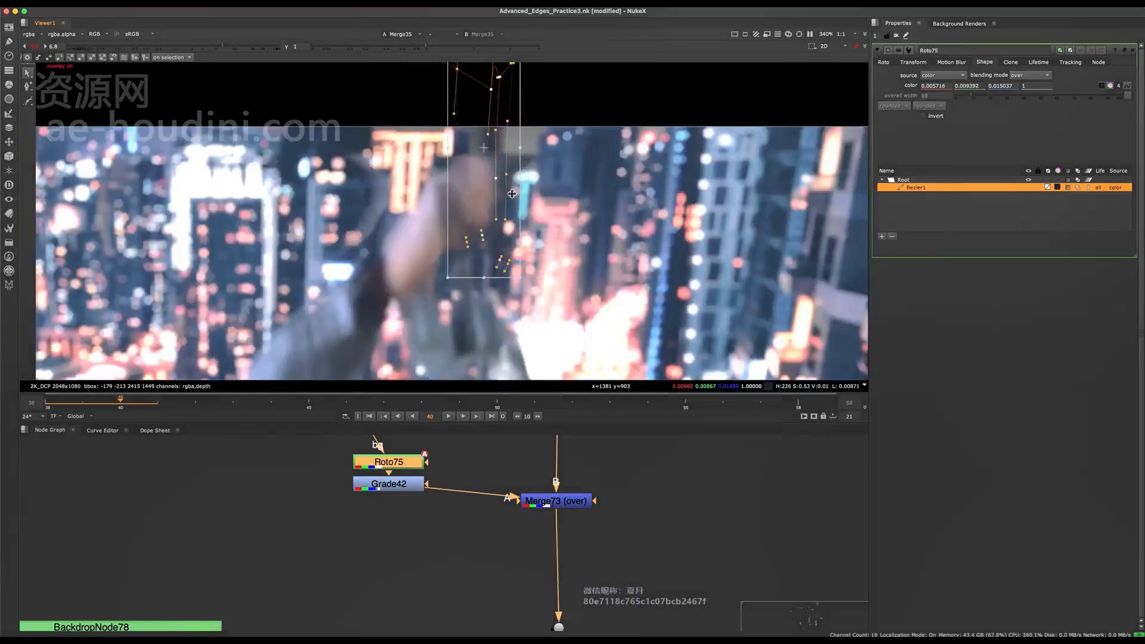
drag(506, 113, 485, 161)
key(o)
scroll(486, 173, down, 3)
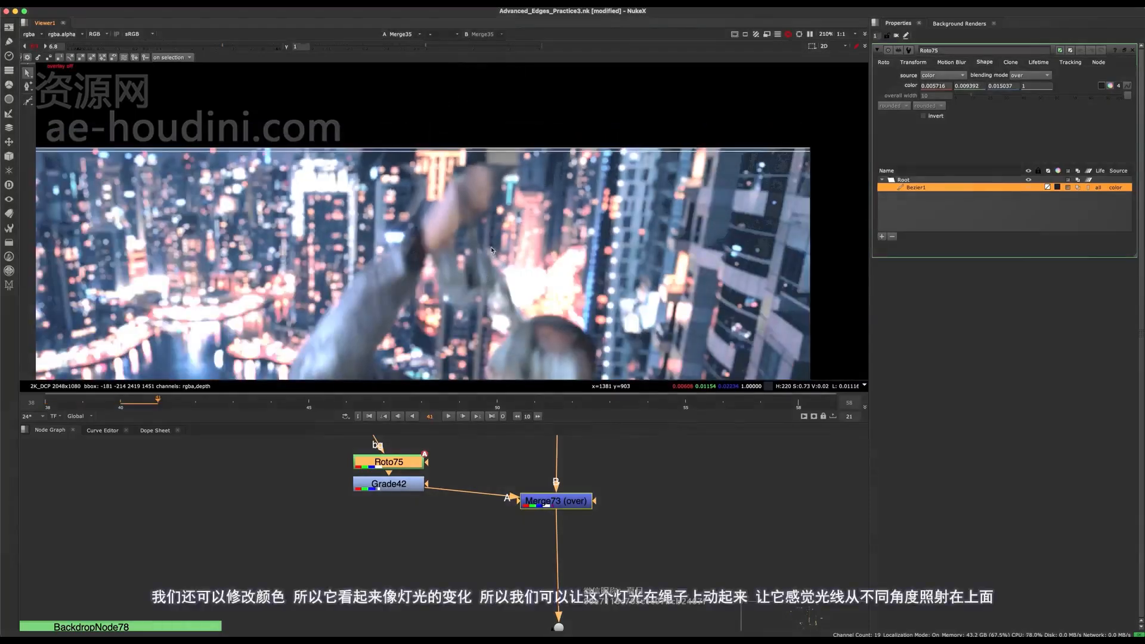
- Animate Grade42's gain, keyframing about 0.7 at frame 39 and about 0.84 at frame 38
key(Left)
key(Left)
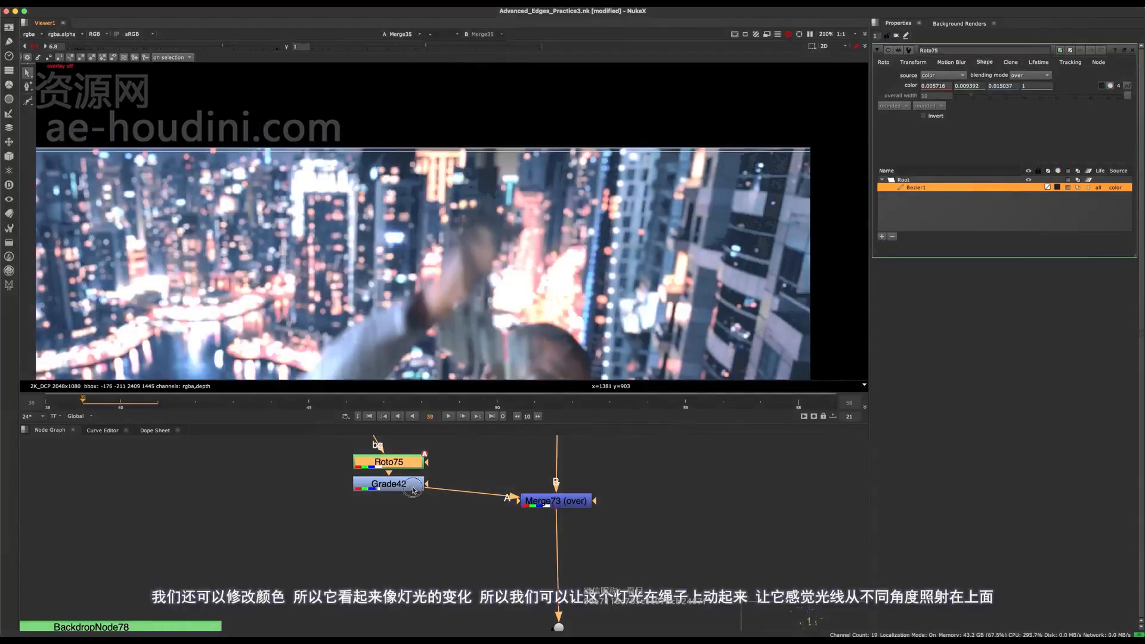
click(410, 493)
click(1020, 117)
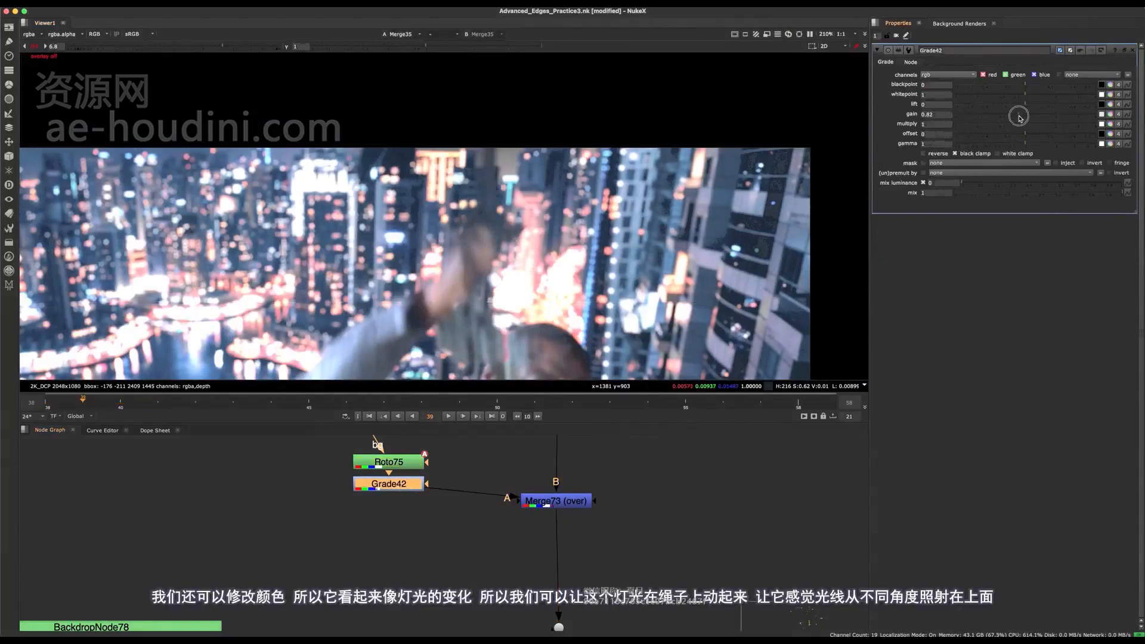
drag(1013, 118, 1014, 118)
right_click(922, 114)
click(937, 121)
key(Left)
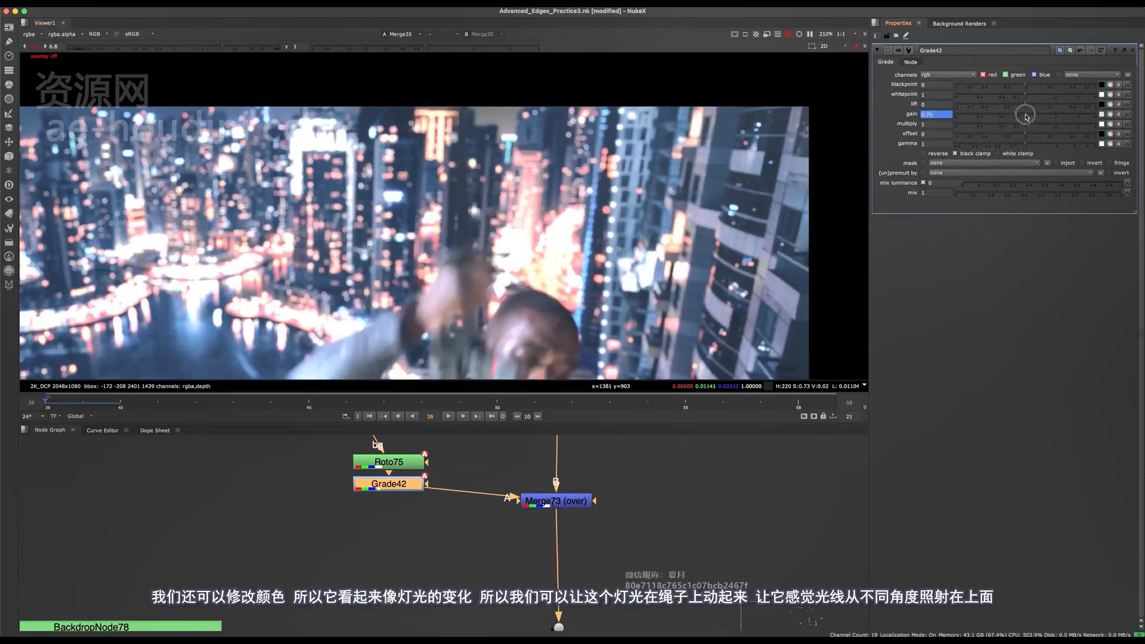
drag(1027, 117, 1021, 117)
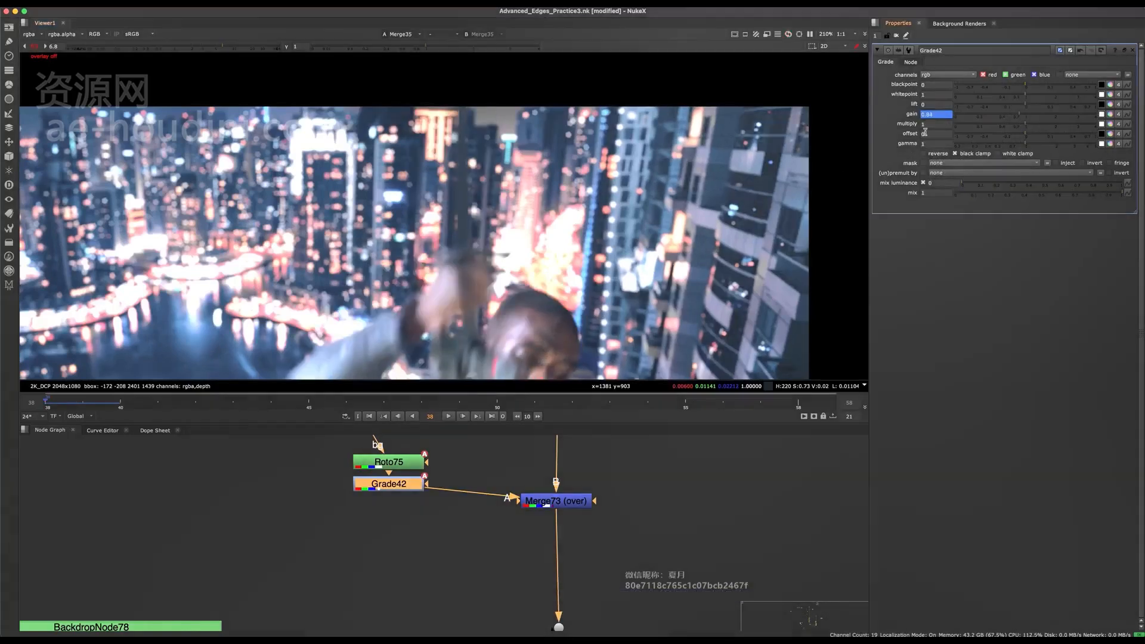
- Enable motion blur for the rope shape in Roto75, check the rope at frame 38 and save the script
scroll(468, 238, up, 3)
double_click(406, 465)
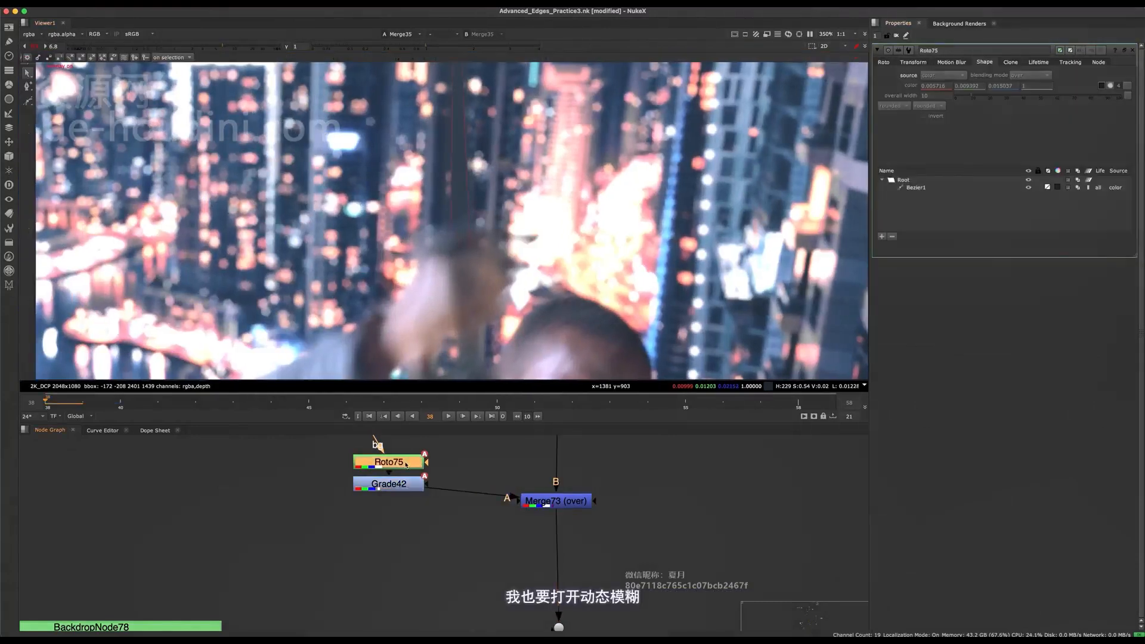
click(1011, 188)
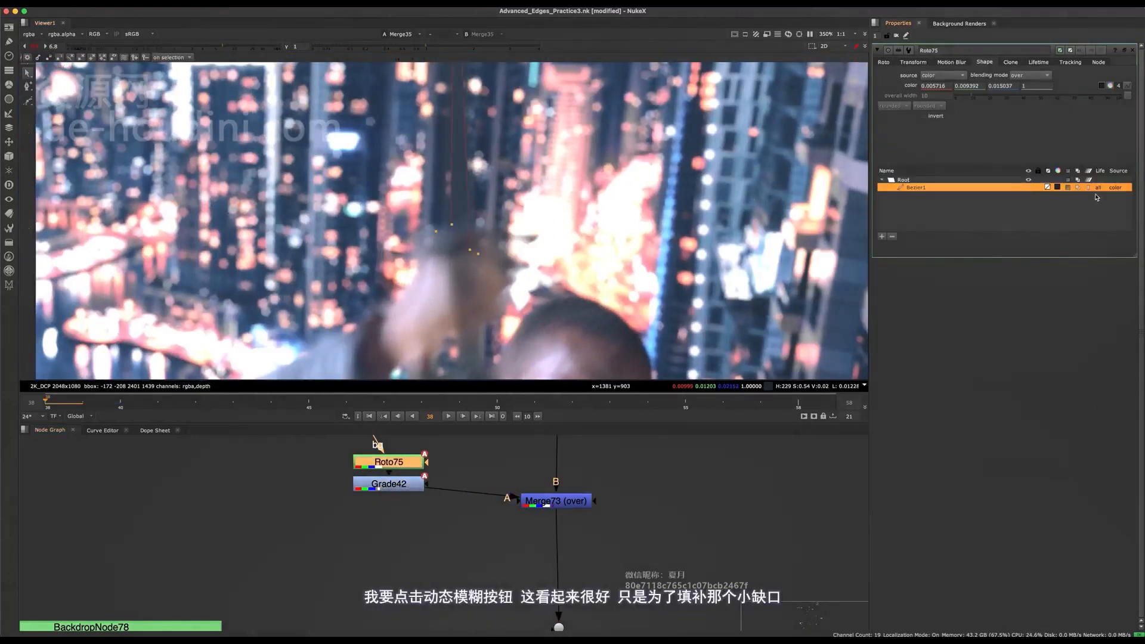
scroll(522, 200, down, 10)
key(o)
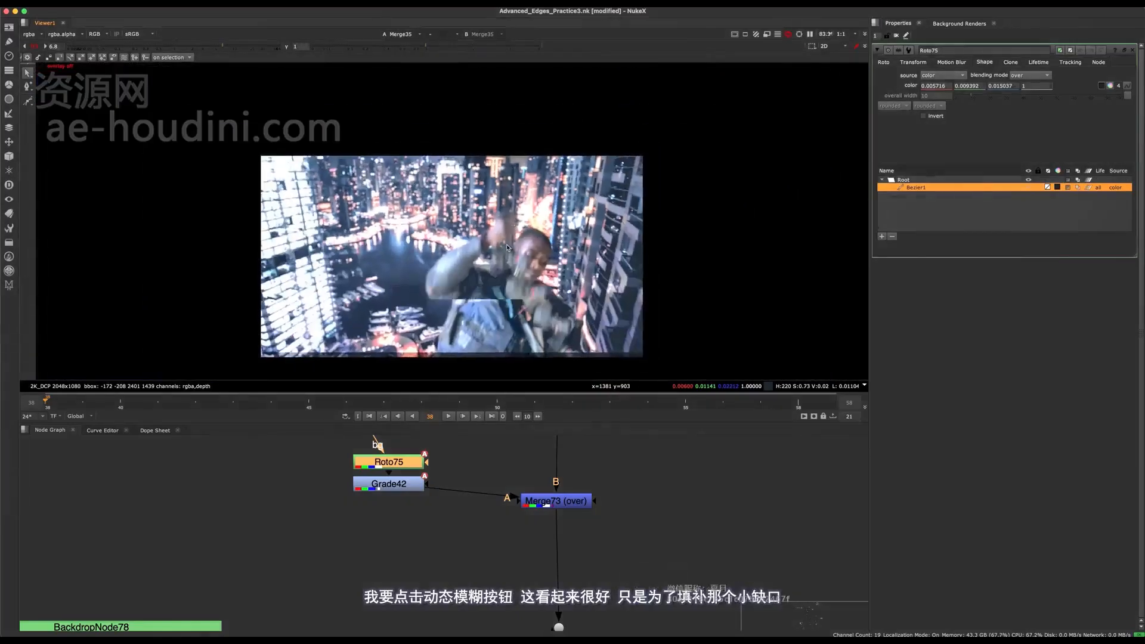
scroll(506, 253, up, 5)
key(q)
middle_drag(493, 270, 488, 317)
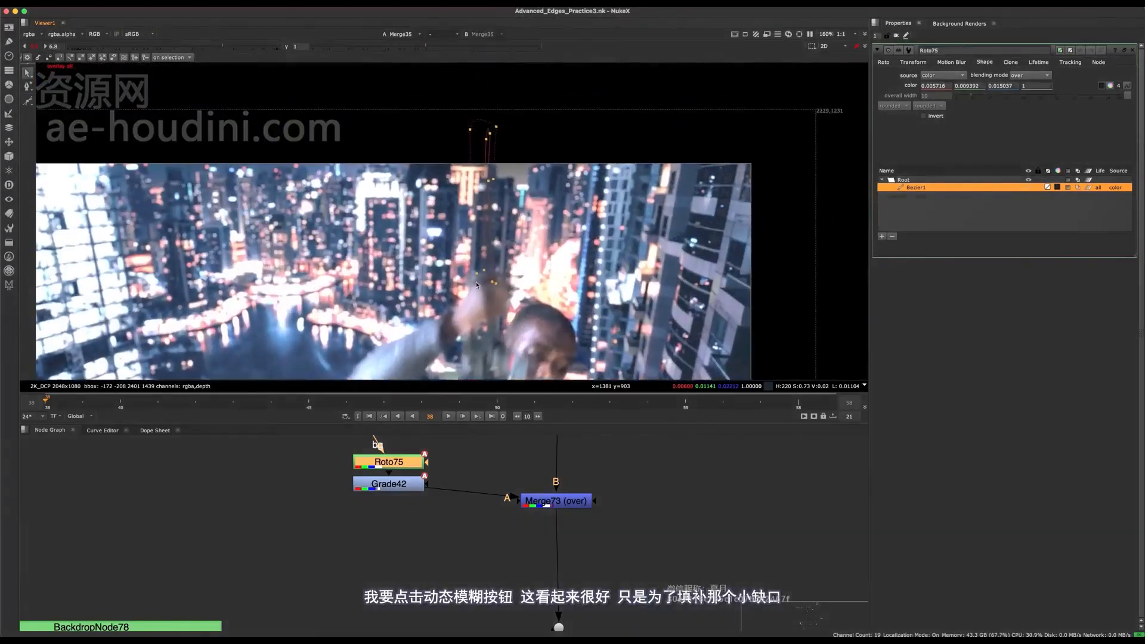
- Reopen Grade42 and set its animated gain to about 0.82 at frame 41
key(Right)
key(Right)
middle_drag(439, 480, 434, 507)
double_click(410, 509)
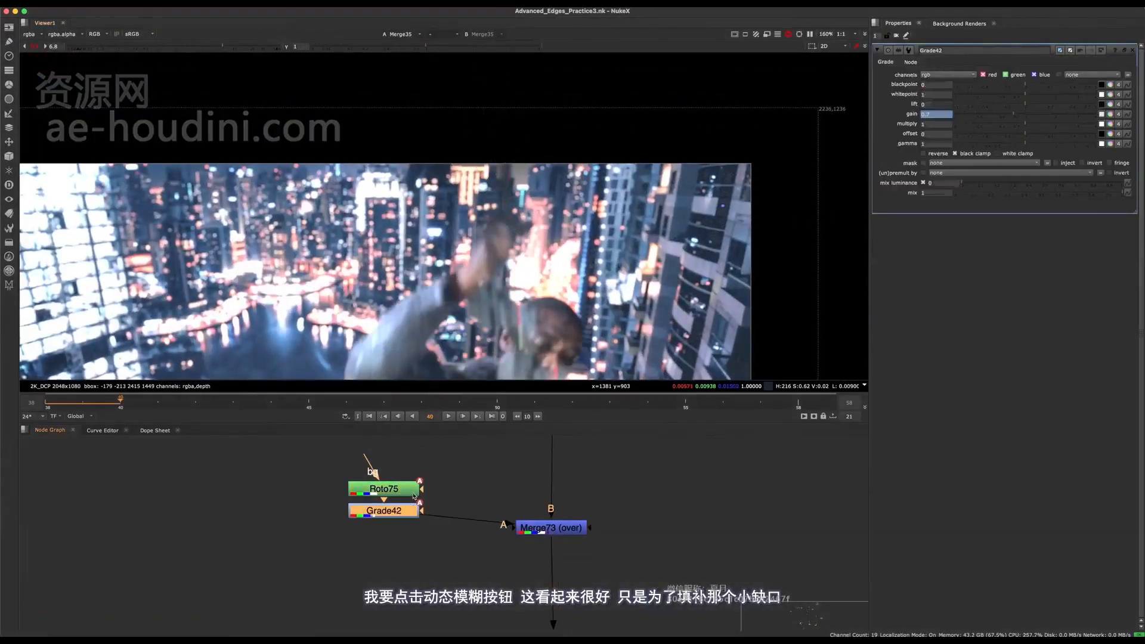
scroll(544, 173, up, 3)
scroll(544, 173, up, 3)
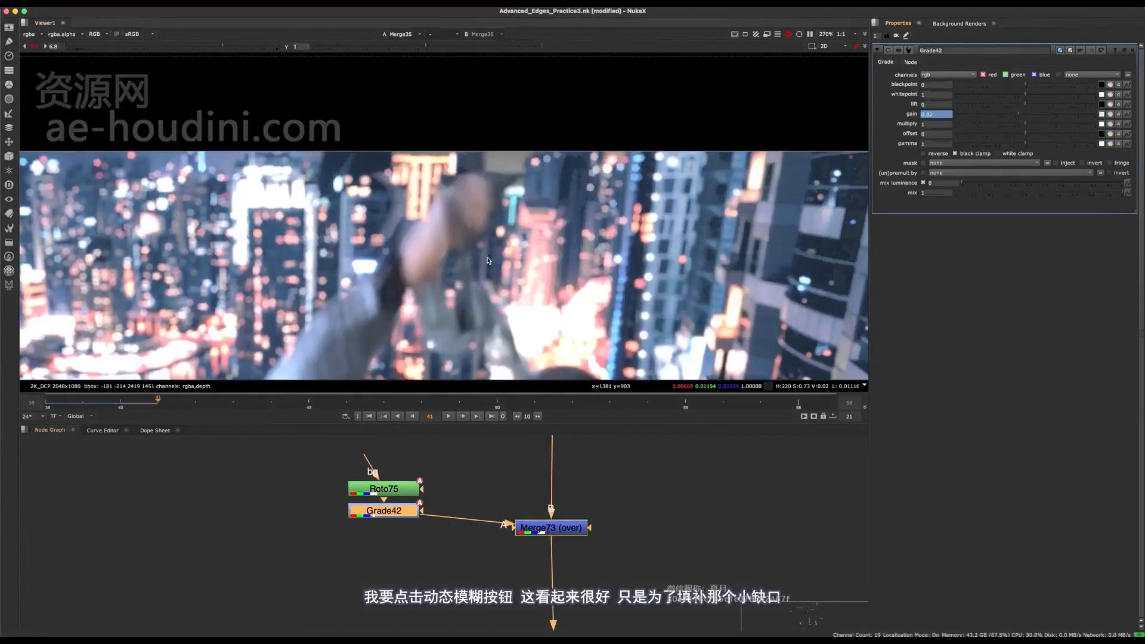
- Reopen Roto75, select its rope shape, check frame 41 with the overlay hidden, and save the script
double_click(383, 489)
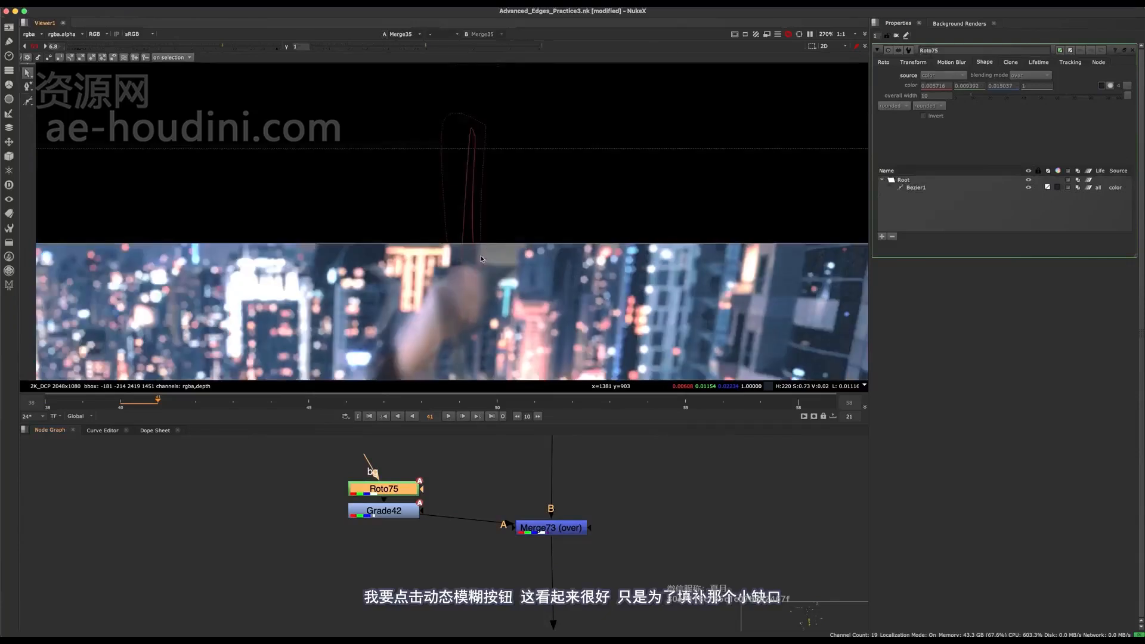
scroll(481, 259, down, 5)
scroll(453, 251, up, 5)
drag(519, 164, 475, 146)
key(q)
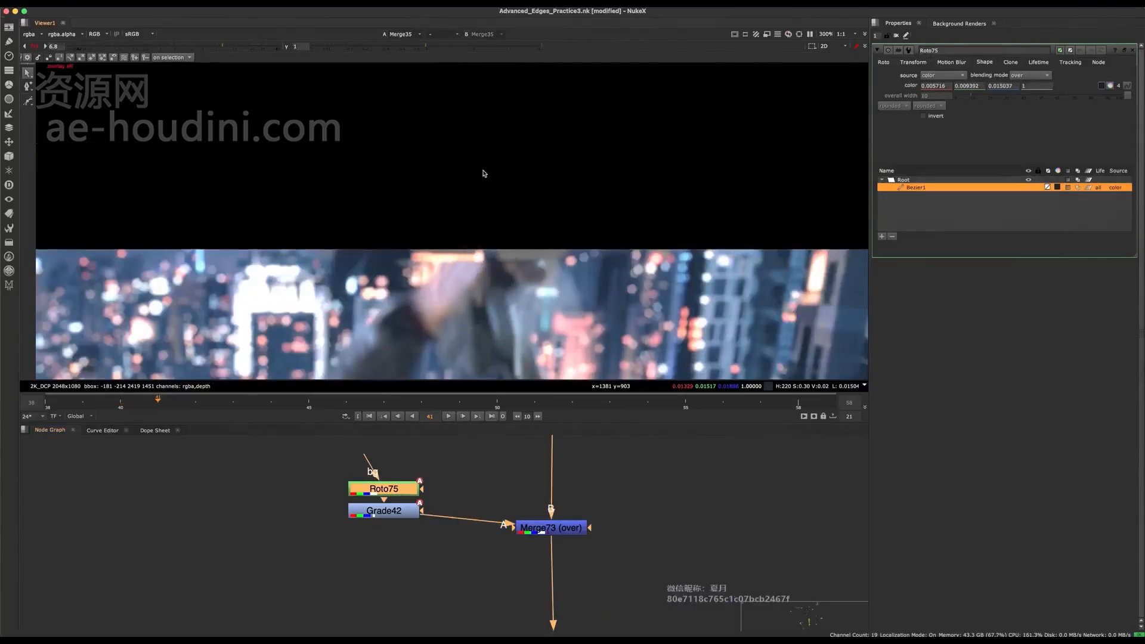
key(f)
scroll(597, 190, up, 5)
key(ctrl+s)
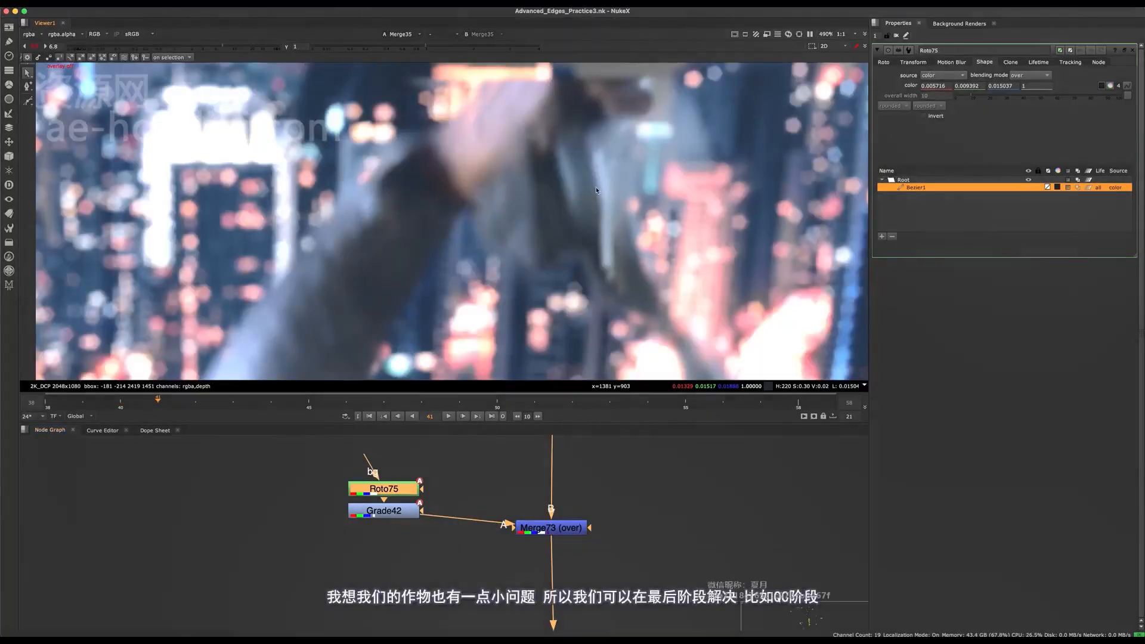
- Show the whole composite at frame 41 and toggle the selected merge off and on to compare
key(f)
scroll(472, 496, down, 5)
middle_drag(472, 496, 481, 396)
click(514, 469)
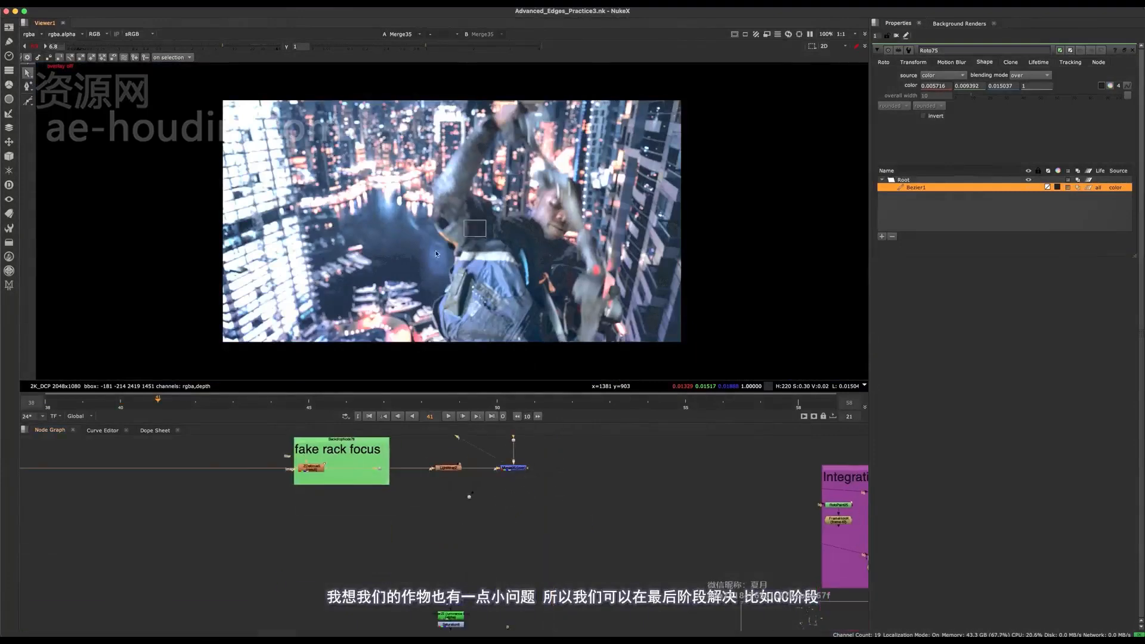
middle_drag(520, 479, 547, 487)
click(537, 481)
key(d)
key(d)
- View Premult1 close up around the figure's elbow and toggle its alpha to examine the stray edge
scroll(547, 486, down, 5)
middle_drag(159, 577, 412, 406)
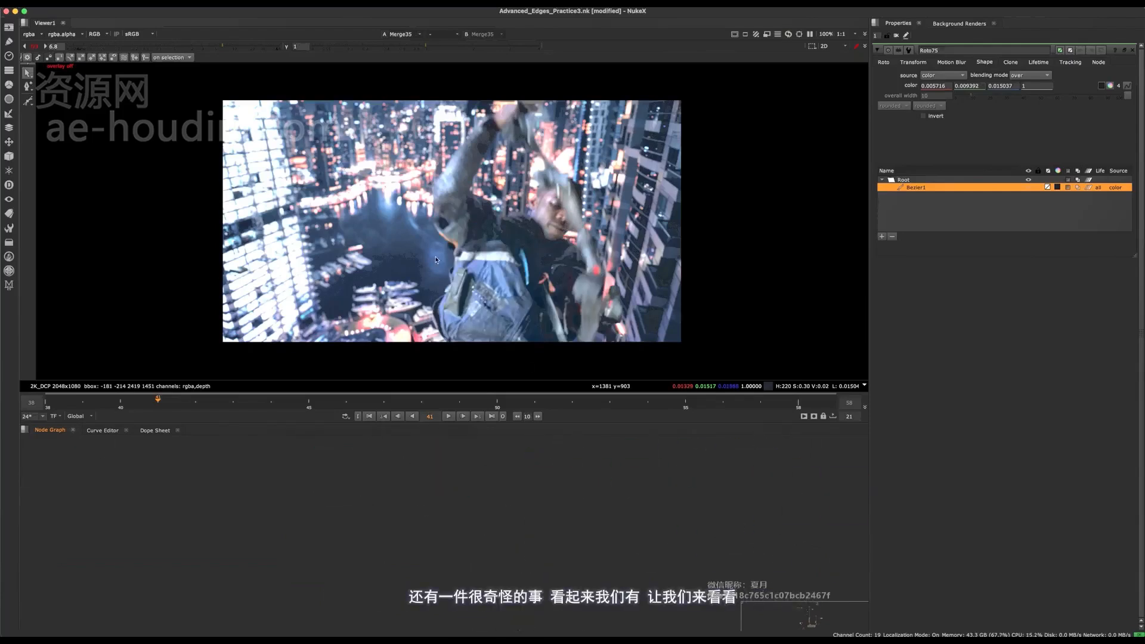
scroll(434, 259, up, 7)
middle_drag(467, 496, 374, 577)
middle_drag(233, 593, 334, 578)
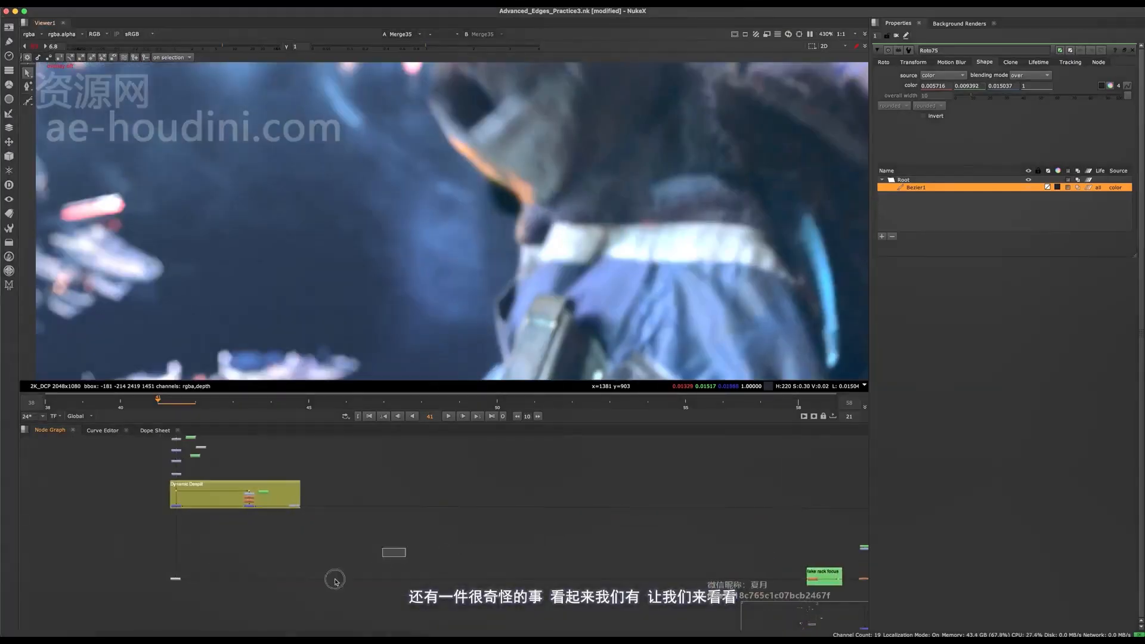
middle_drag(263, 555, 367, 523)
click(278, 547)
key(1)
key(a)
key(a)
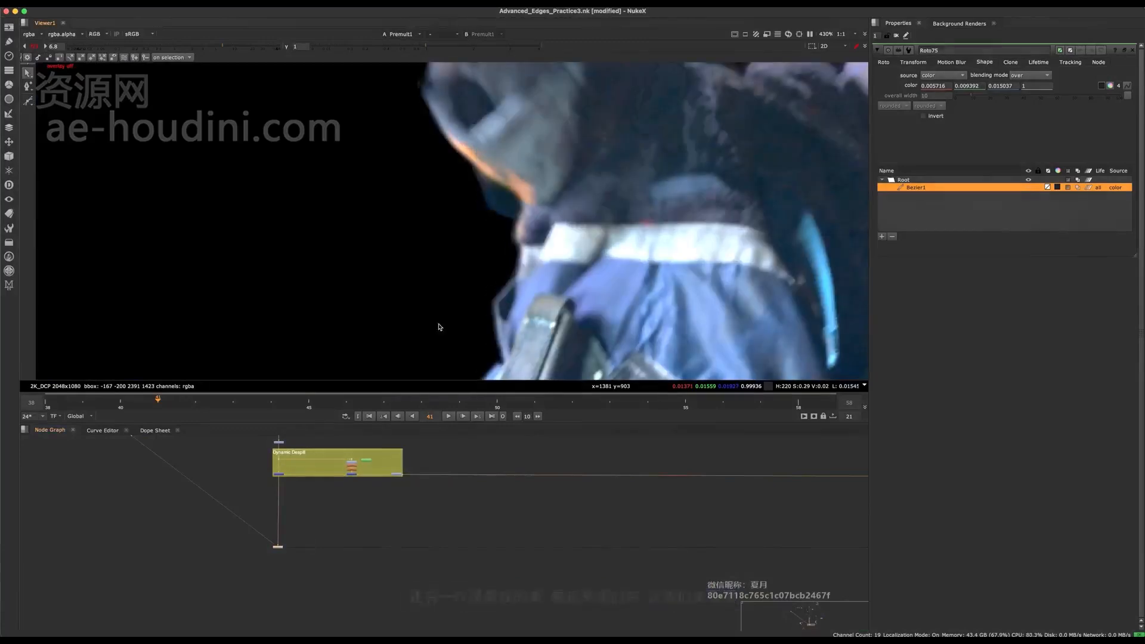
- Step between frames 41 and 42 to examine the stray matte shape beneath the elbow
middle_drag(324, 432, 342, 541)
middle_drag(308, 485, 338, 626)
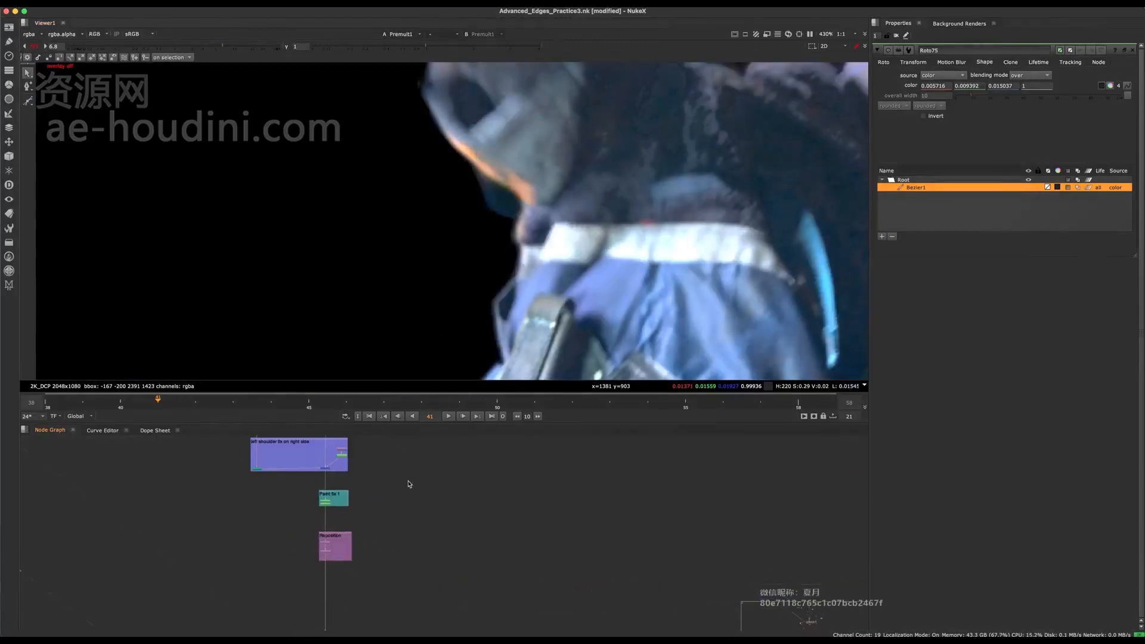
key(Left)
key(Right)
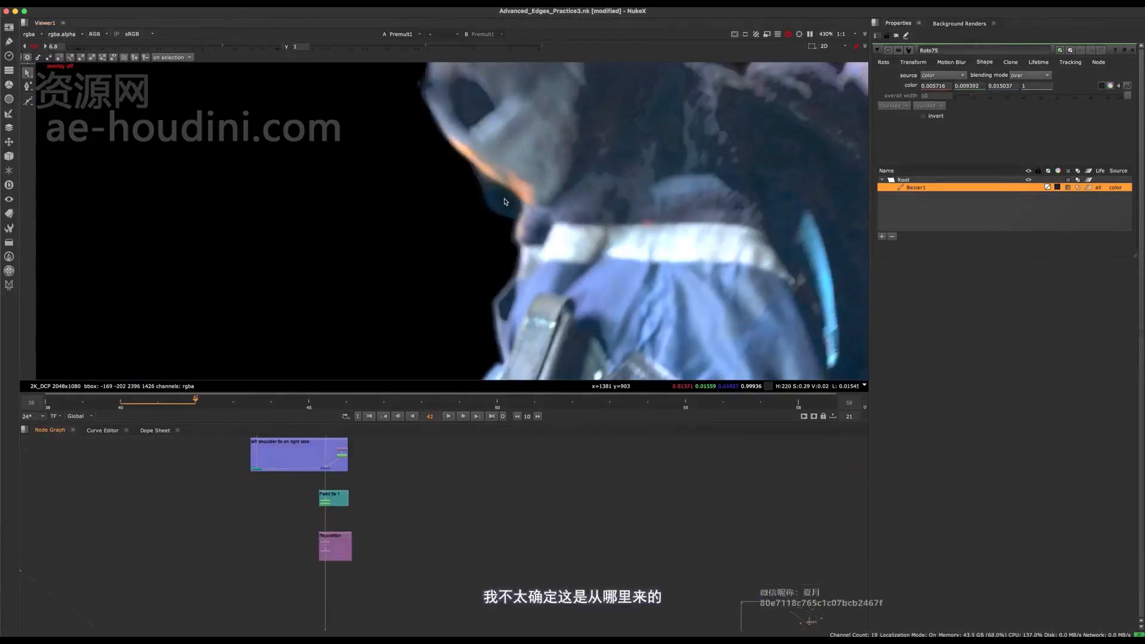
middle_drag(393, 476, 442, 560)
key(Left)
scroll(452, 526, down, 4)
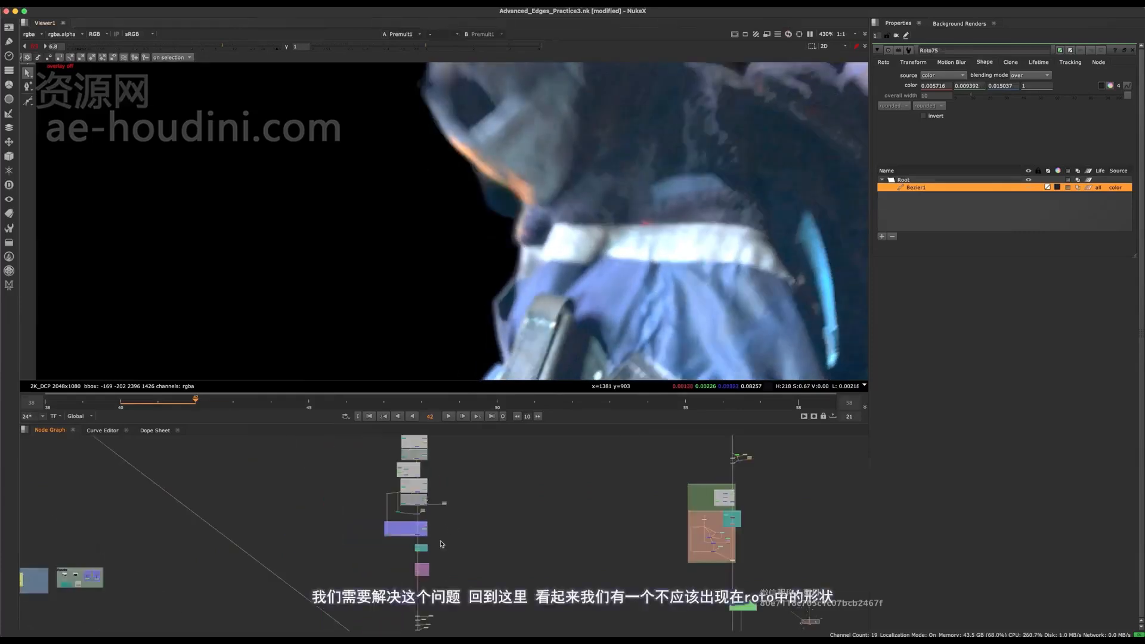
- View Copy3 below the Core Despill group and compare its alpha with the plate around the elbow
middle_drag(451, 462, 434, 535)
mouse_move(401, 442)
middle_down()
mouse_move(396, 534)
mouse_move(405, 445)
middle_up()
scroll(391, 542, up, 5)
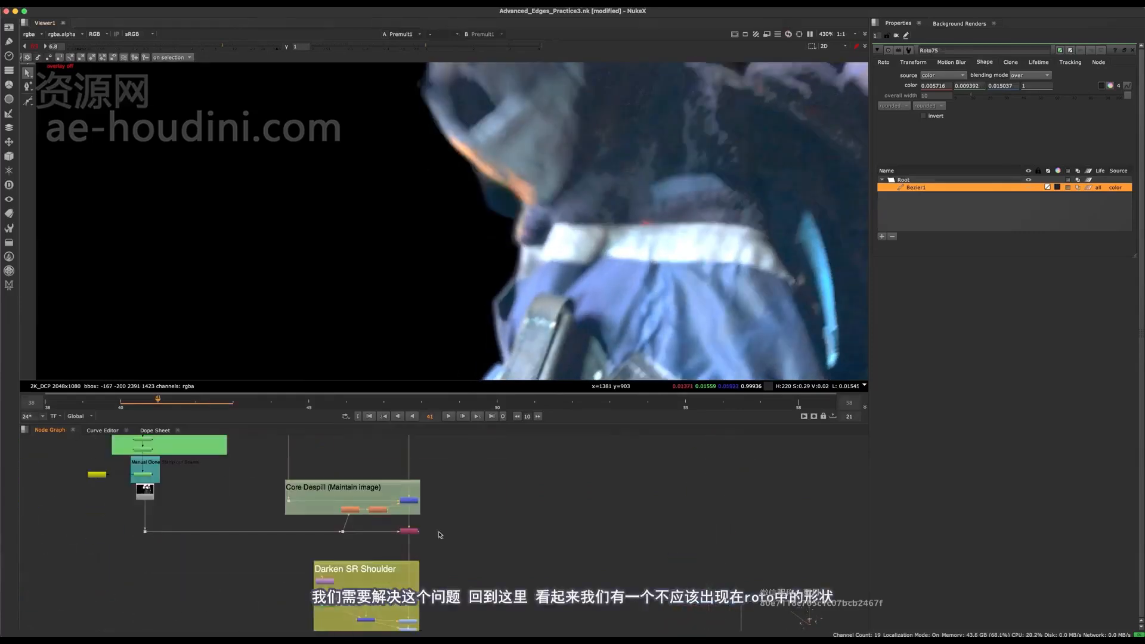
click(409, 532)
key(1)
key(a)
key(a)
key(a)
key(a)
key(a)
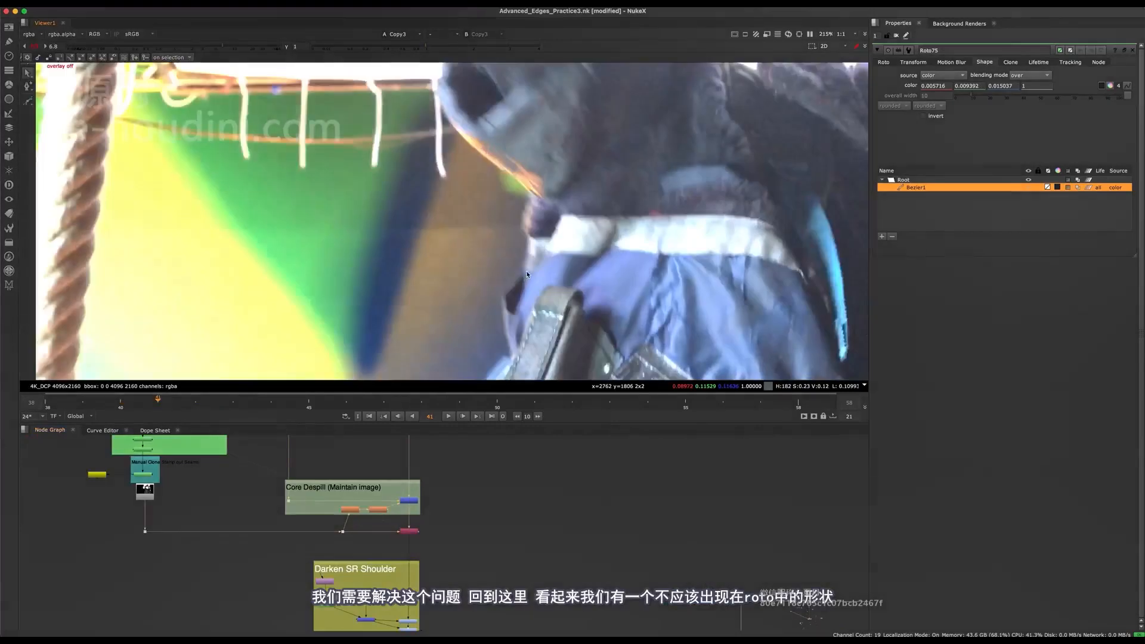
key(a)
key(a)
key(a)
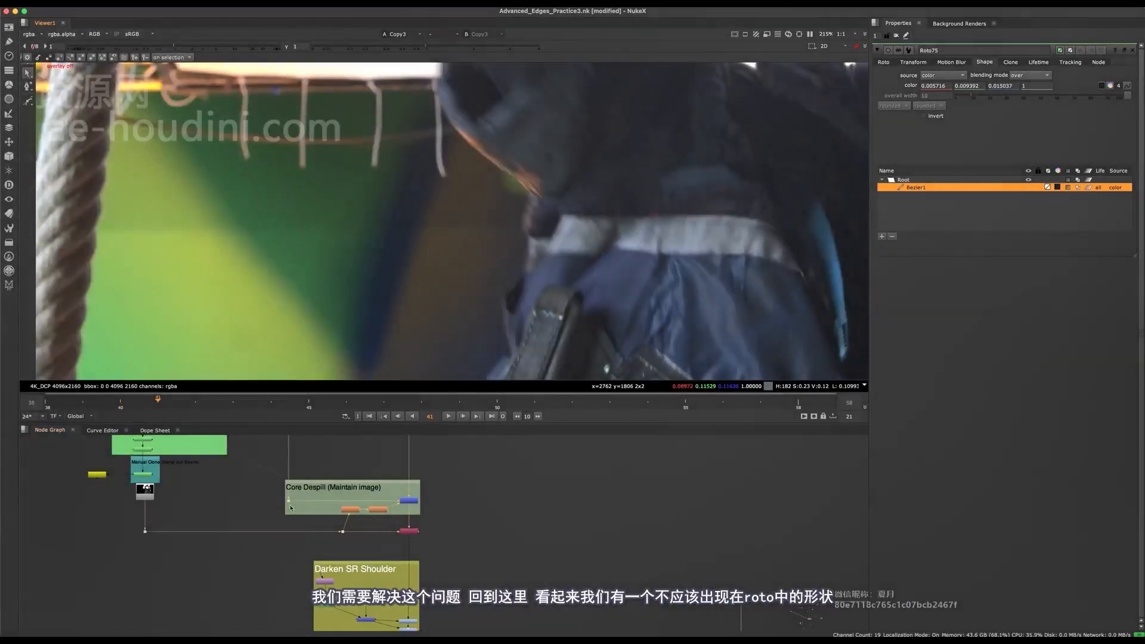
- Locate Read19, the Alpha_041.exr read feeding the matte, and save the script
middle_drag(290, 508, 445, 529)
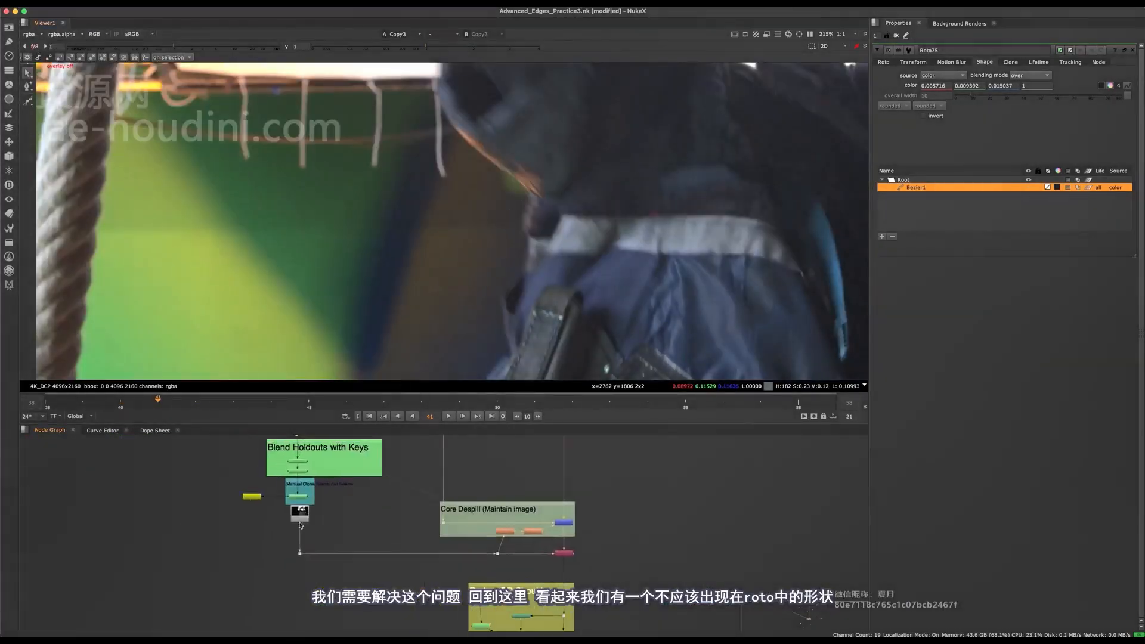
scroll(289, 523, up, 4)
key(super+s)
key(f)
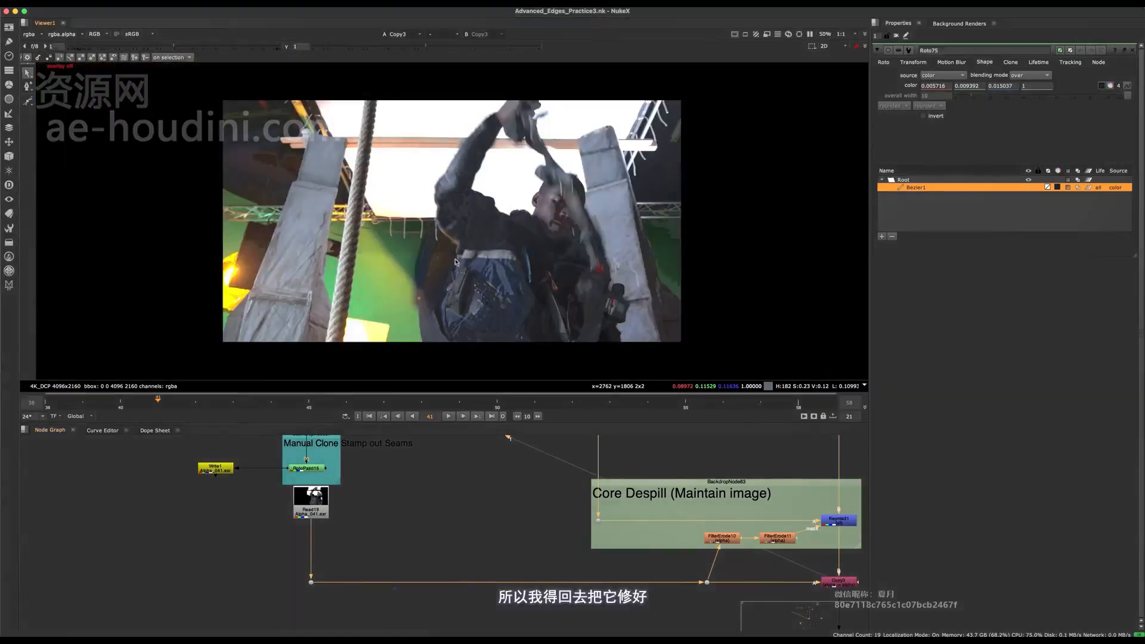
drag(325, 513, 319, 517)
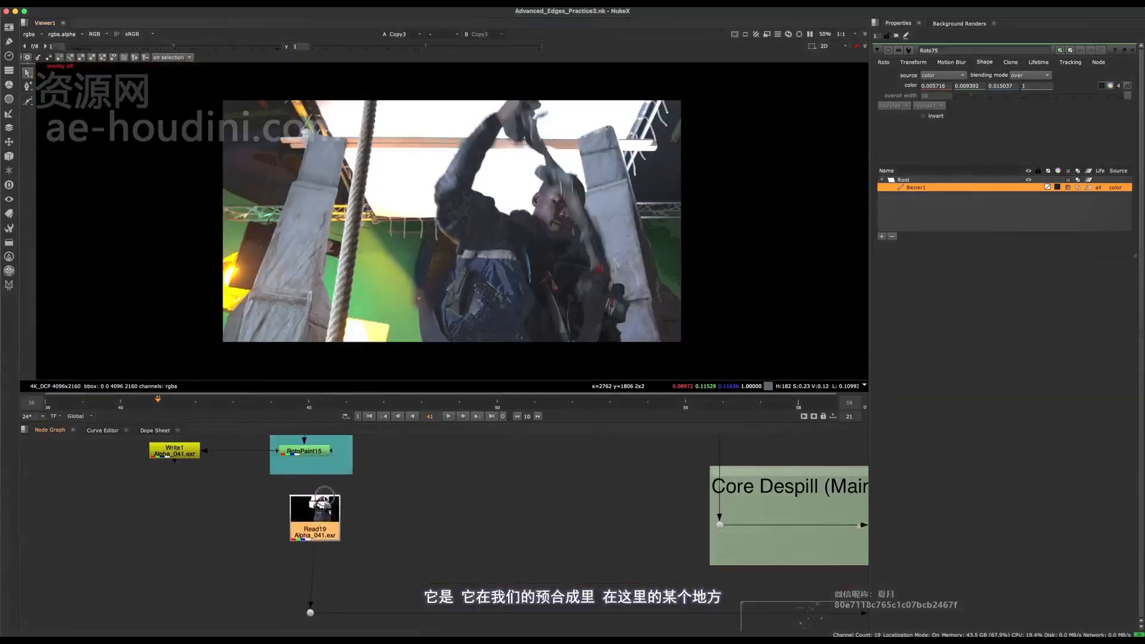
- Return through the node graph to the final composite, view Merge35 and go to frame 51
scroll(358, 507, down, 5)
key(space)
middle_drag(422, 427, 370, 142)
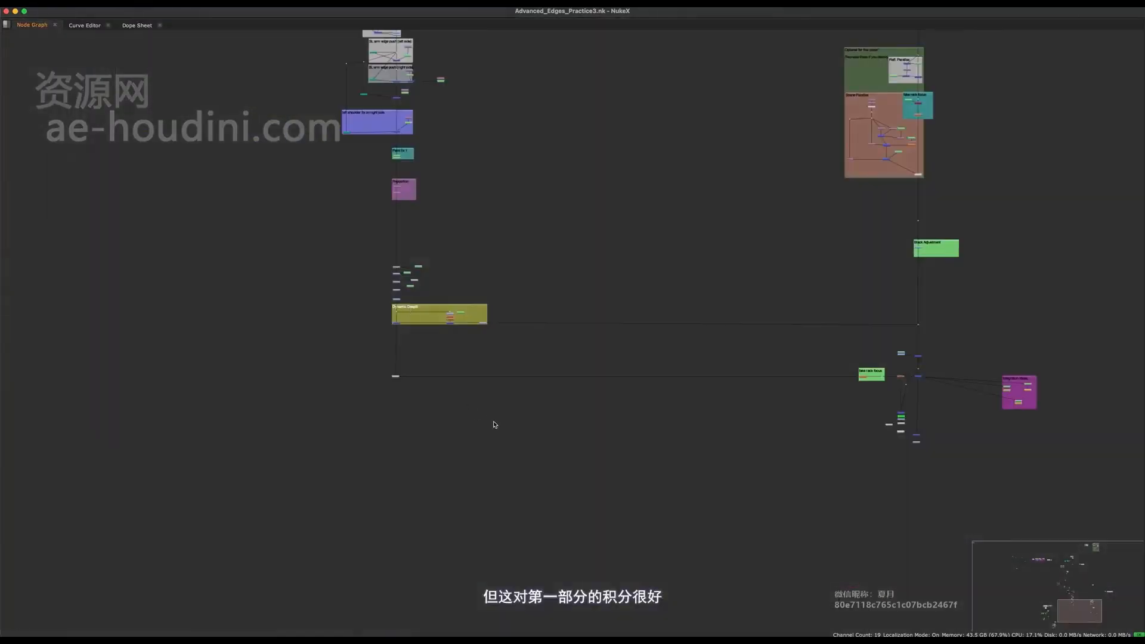
middle_drag(332, 427, 56, 486)
scroll(649, 414, up, 8)
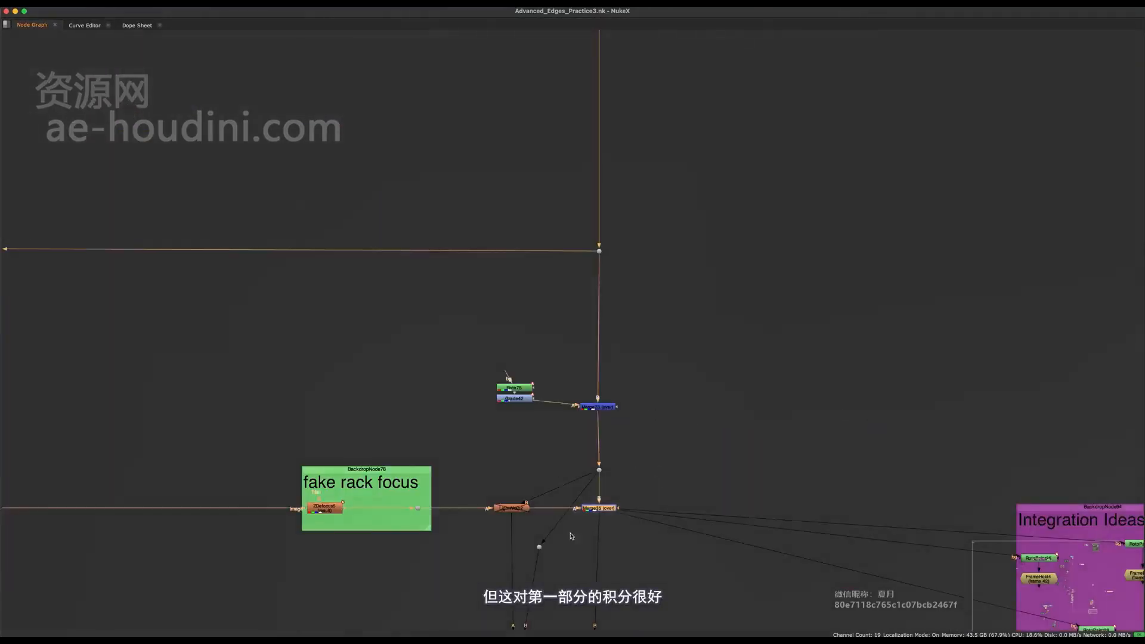
key(space)
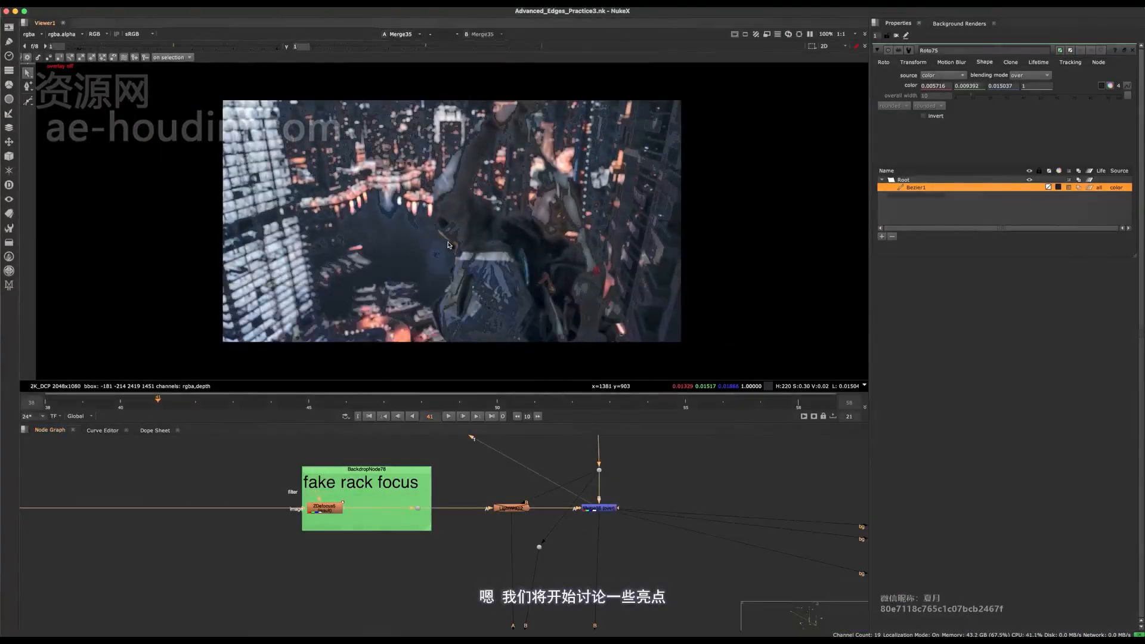
click(525, 406)
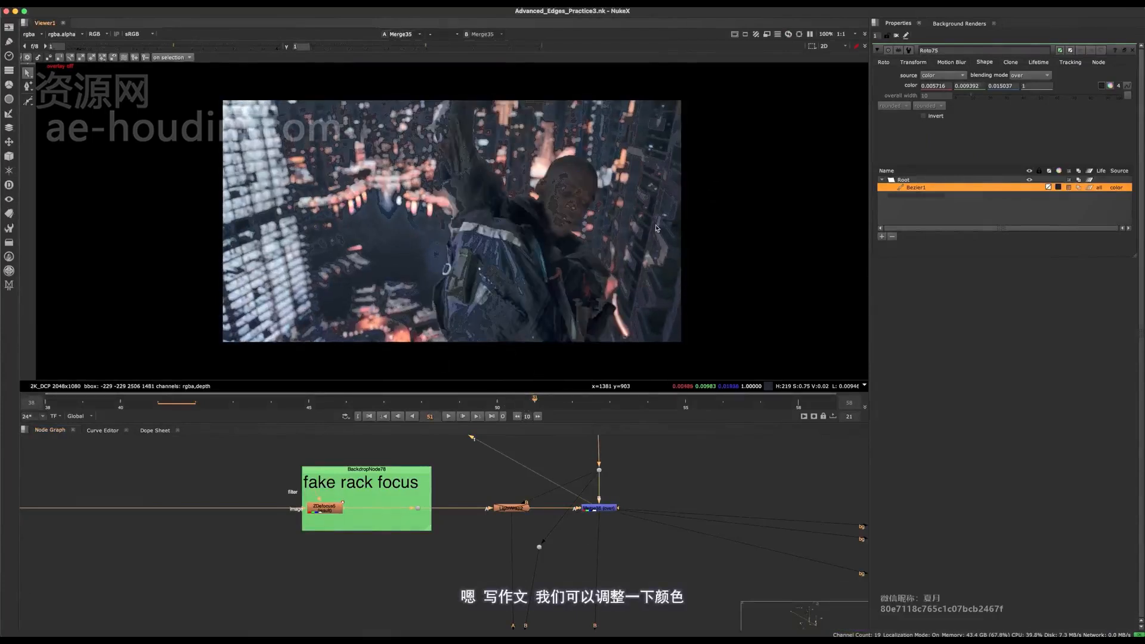
- Examine the figure's face, jacket and background lights at frame 51 for contrast and integration
scroll(524, 208, up, 5)
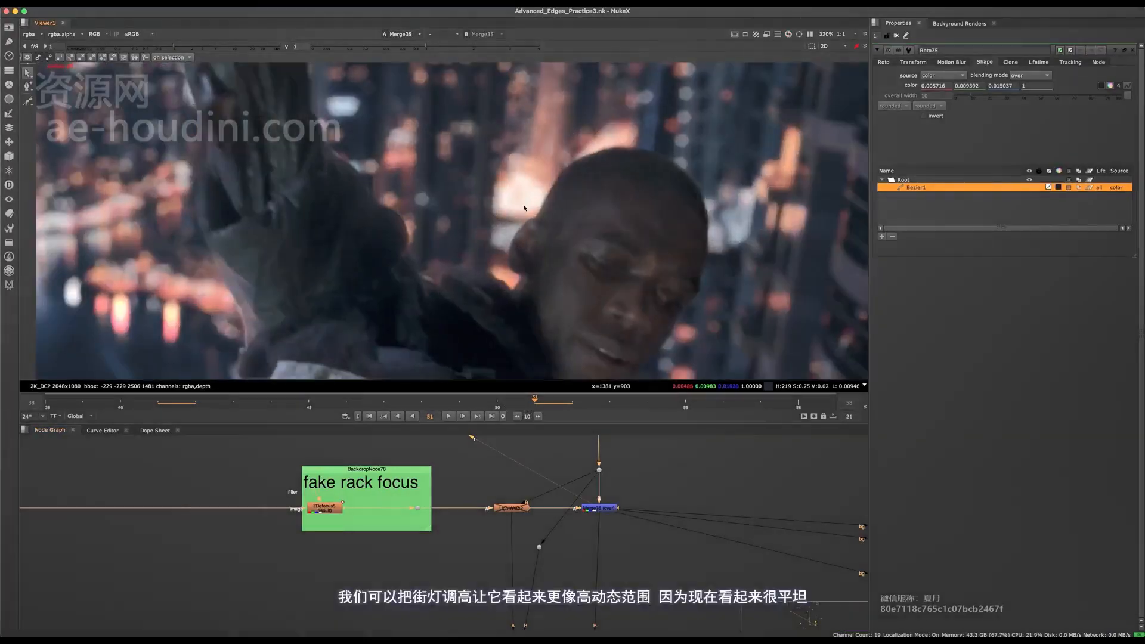
middle_drag(537, 188, 782, 209)
scroll(520, 189, down, 3)
scroll(688, 200, down, 3)
middle_drag(704, 299, 462, 283)
scroll(518, 278, up, 1)
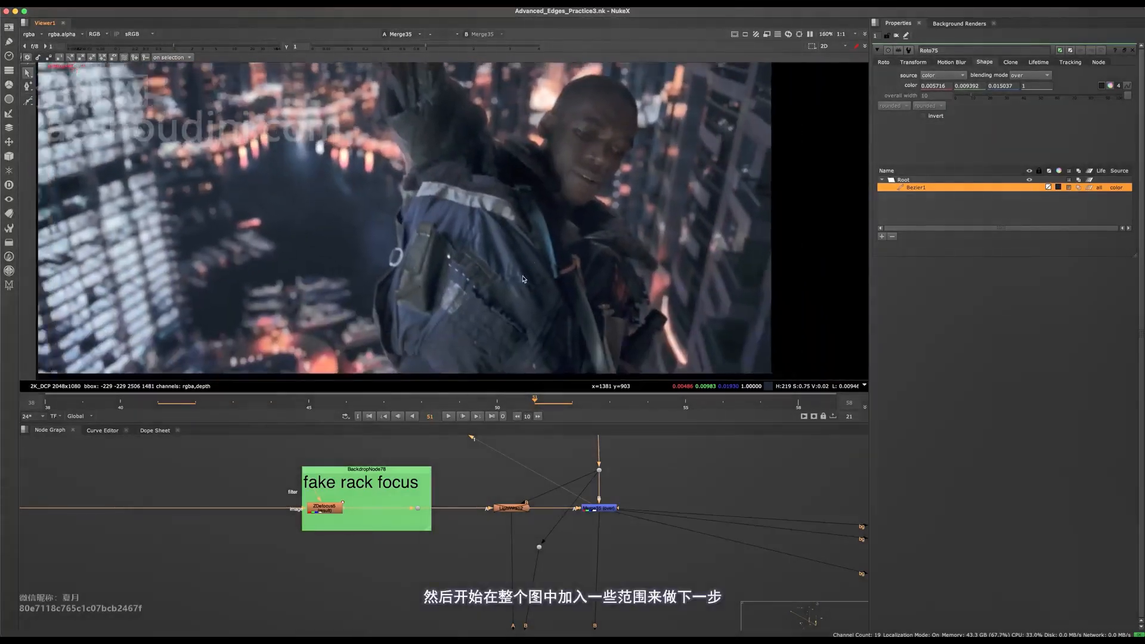
scroll(597, 191, down, 3)
middle_drag(657, 279, 501, 288)
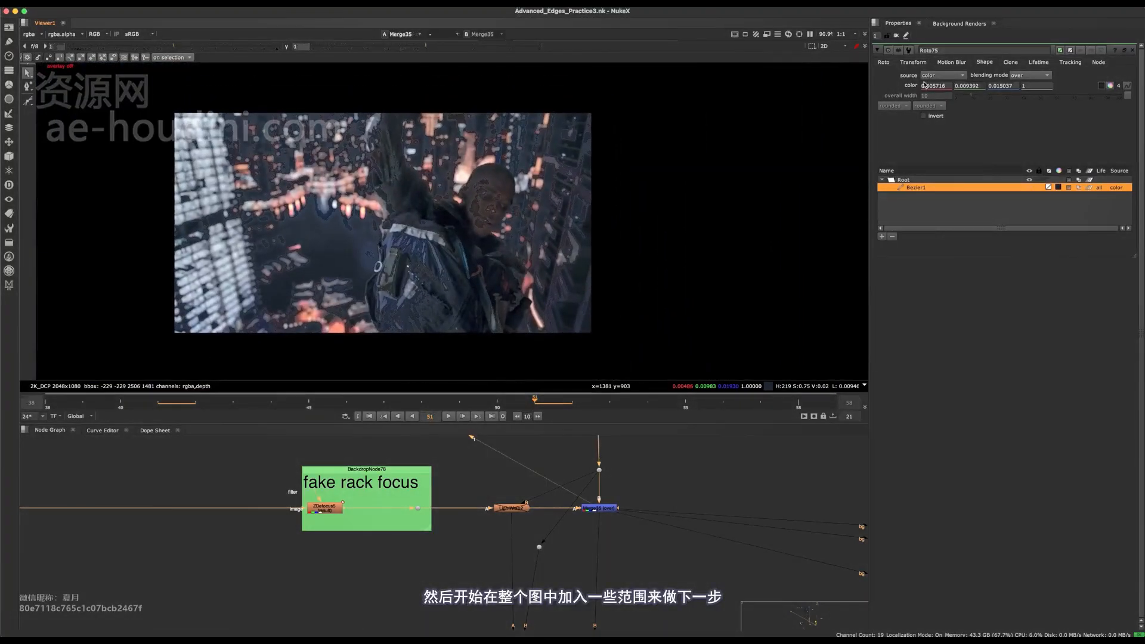